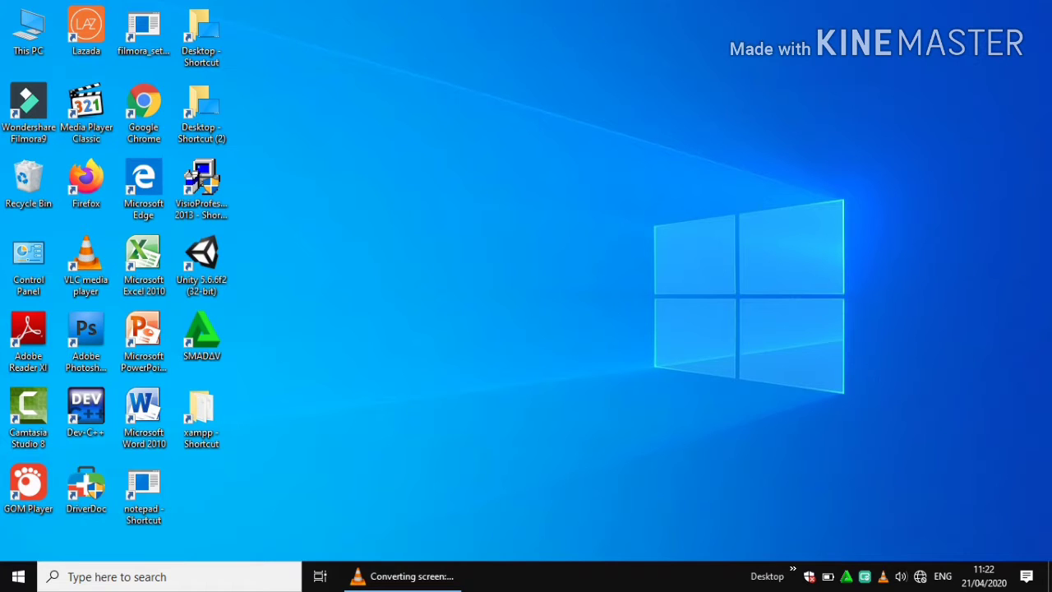
Step: Open Microsoft Excel with a blank workbook and dismiss the Office activation wizard
{"action": "double_click", "coordinate": [143, 263]}
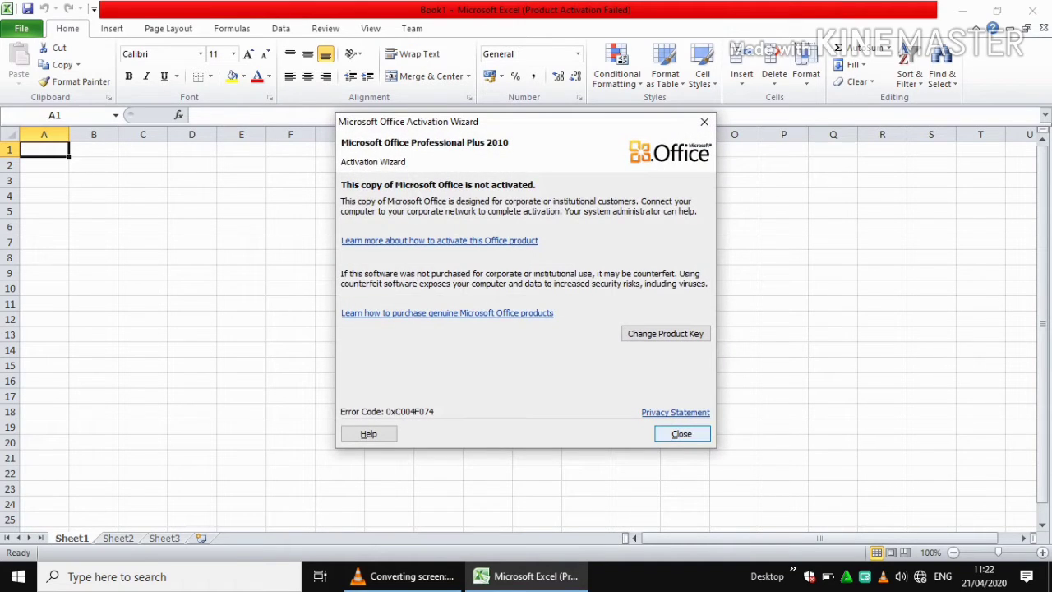
{"action": "left_click", "coordinate": [682, 434]}
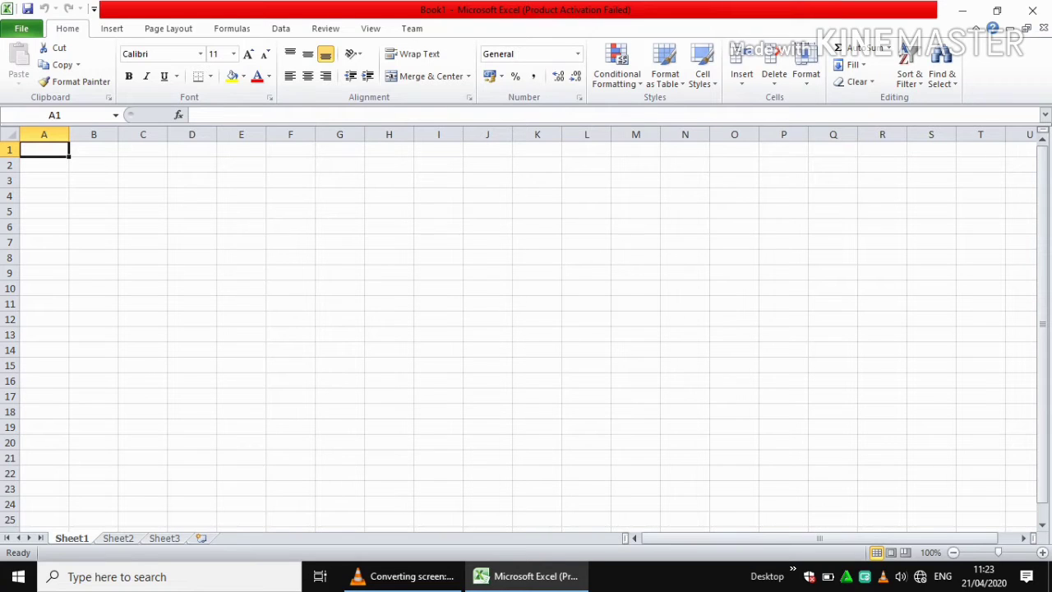
Step: Select cell G10 and move the active cell one cell at a time up, down, left and right around it
{"action": "left_click", "coordinate": [340, 289]}
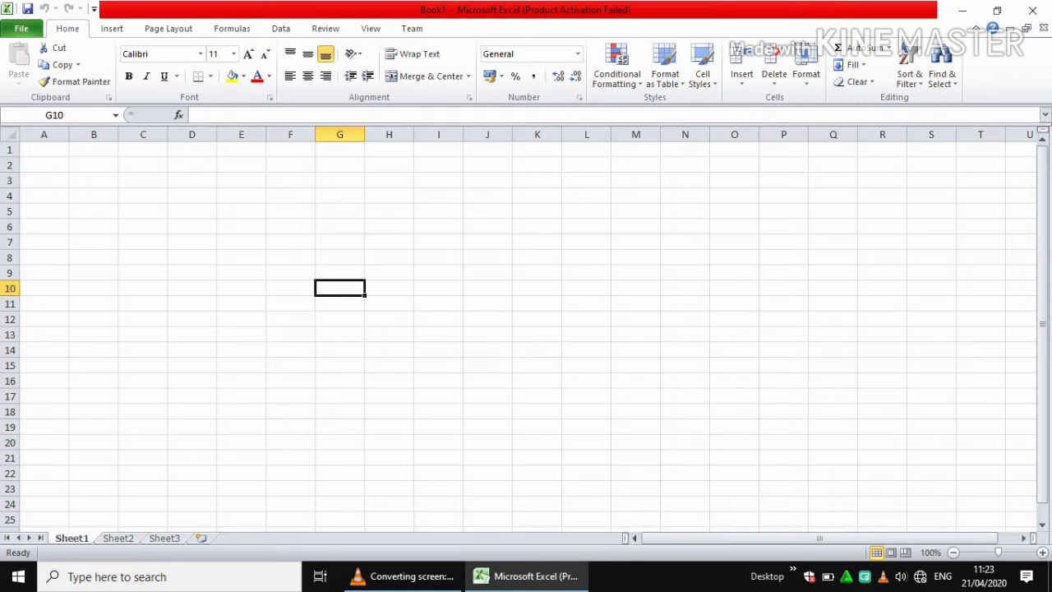
{"action": "left_click", "coordinate": [339, 242]}
{"action": "left_click", "coordinate": [340, 289]}
{"action": "key", "text": "Up"}
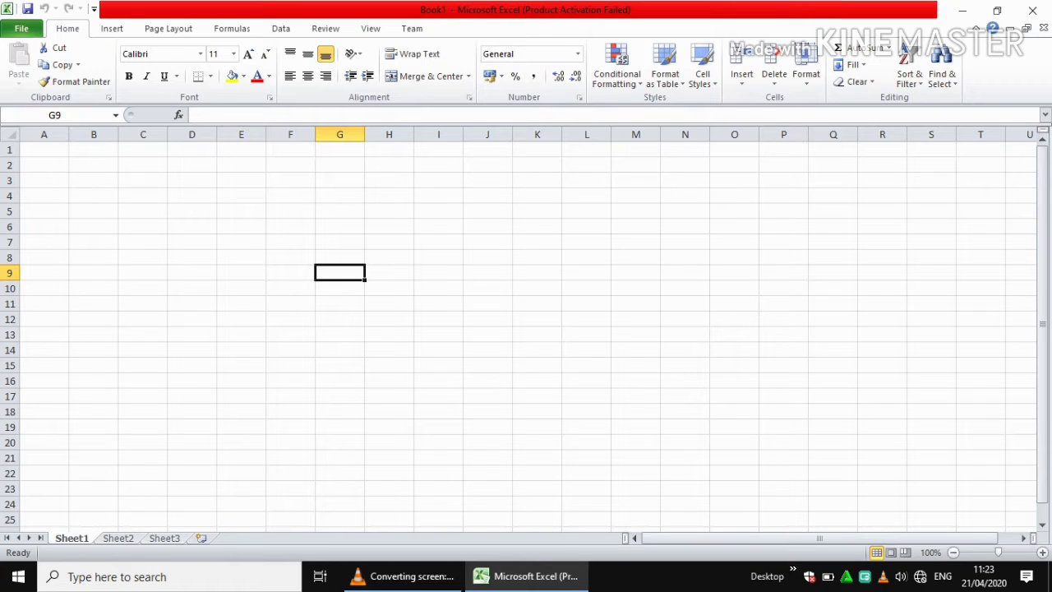
{"action": "key", "text": "Down"}
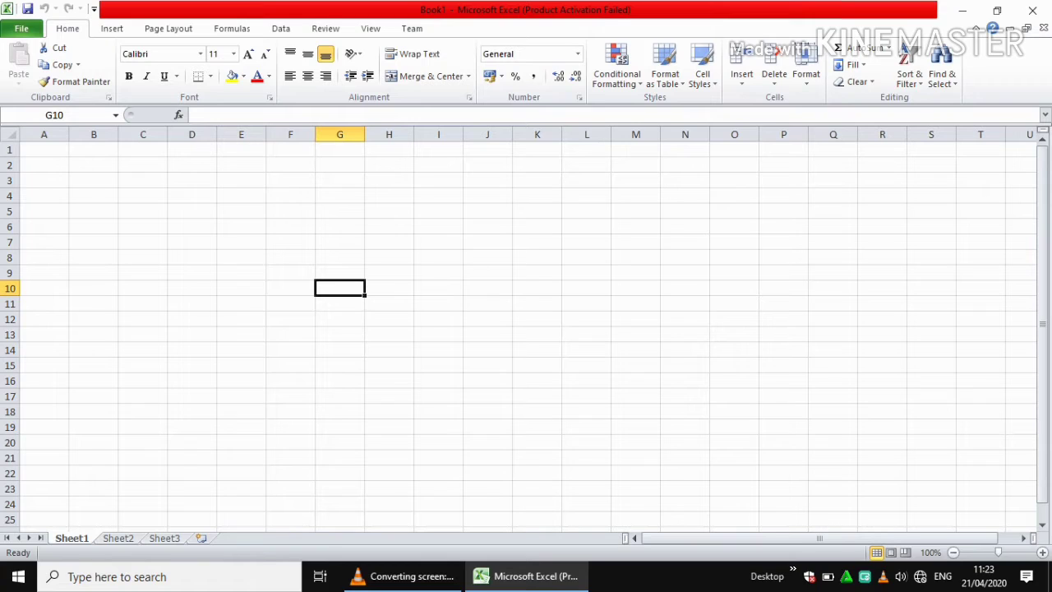
{"action": "key", "text": "Left"}
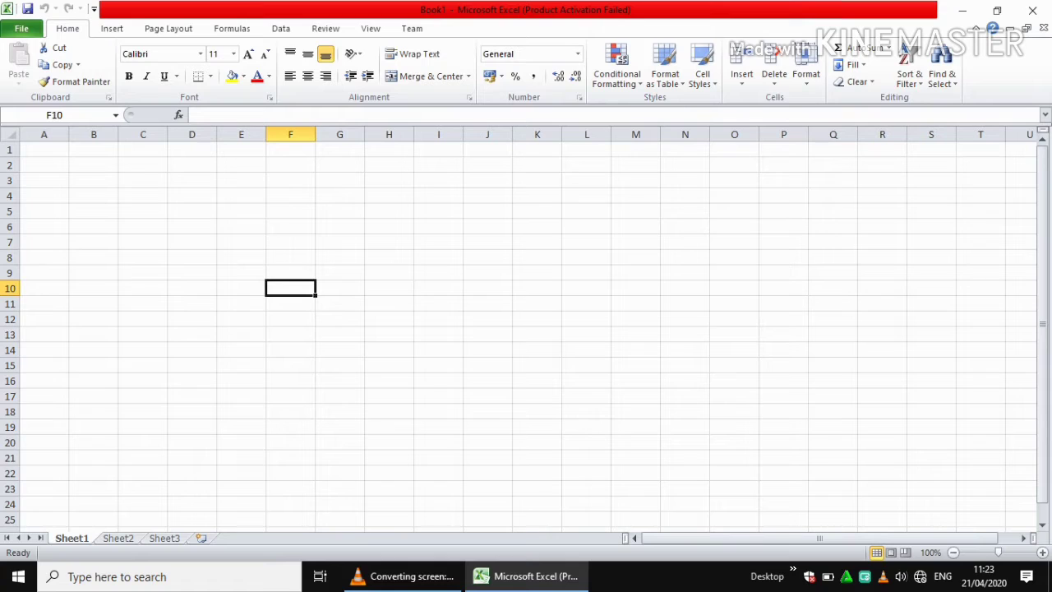
{"action": "key", "text": "Right"}
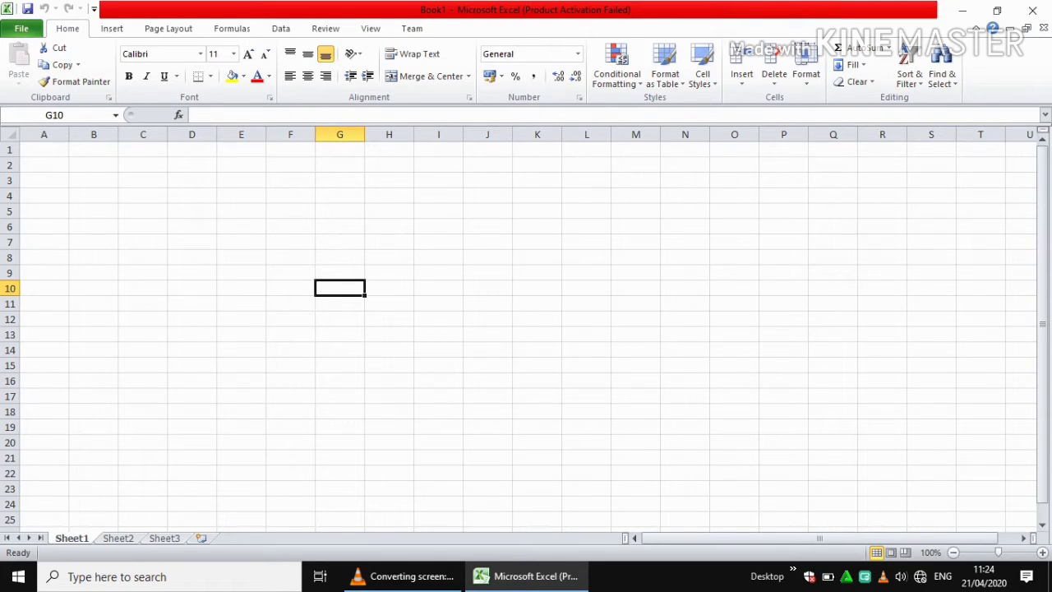
{"action": "key", "text": "Right"}
{"action": "key", "text": "Left"}
{"action": "key", "text": "Up"}
{"action": "key", "text": "Down"}
{"action": "key", "text": "Left"}
{"action": "key", "text": "Right"}
Step: Move the active cell from G10 down three screens to G85, then back up three screens to G10
{"action": "key", "text": "Page_Down"}
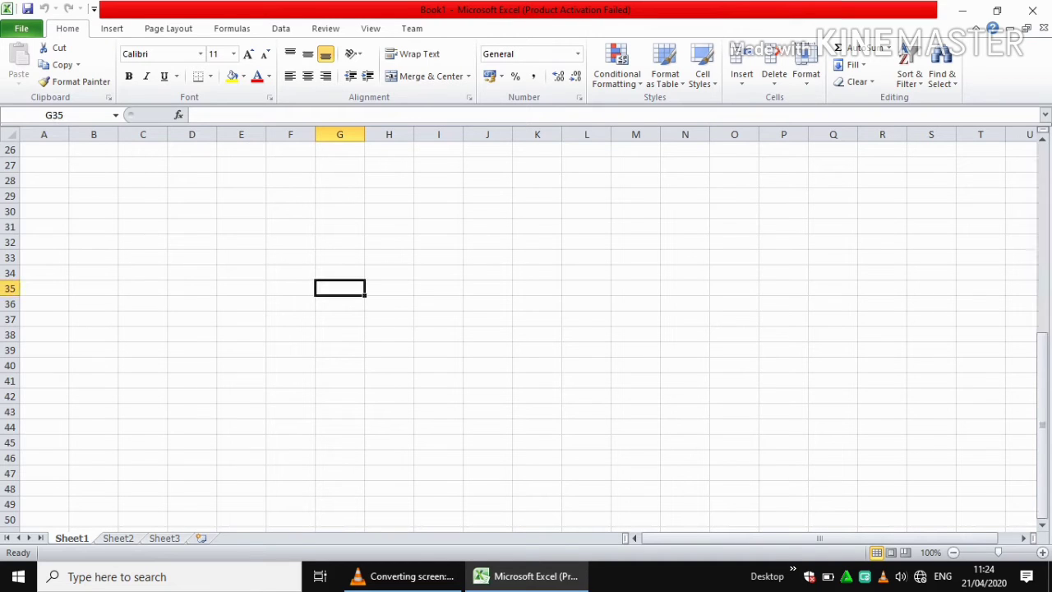
{"action": "key", "text": "Page_Down"}
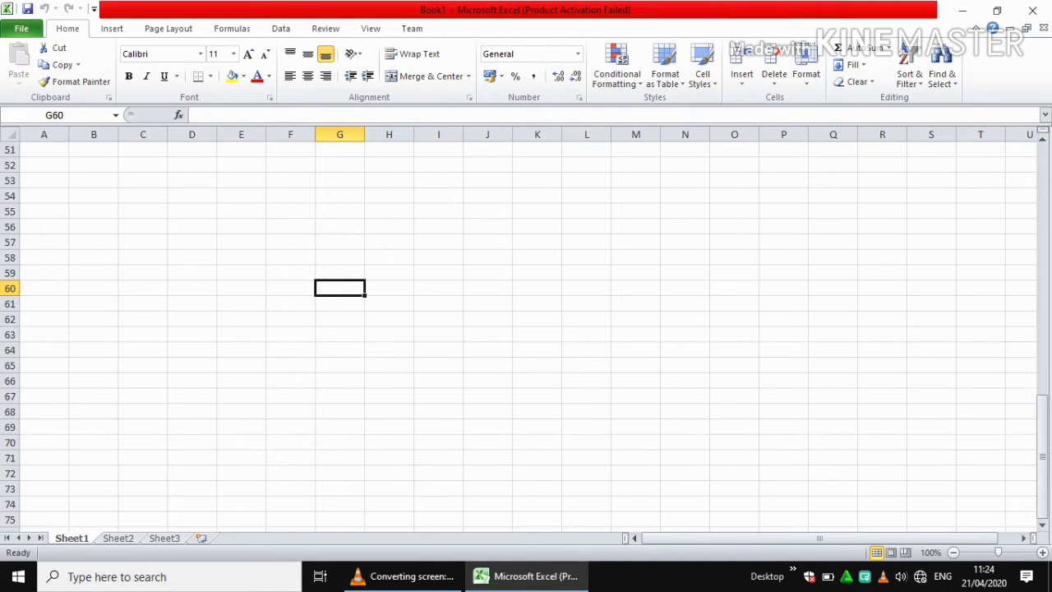
{"action": "key", "text": "Page_Down"}
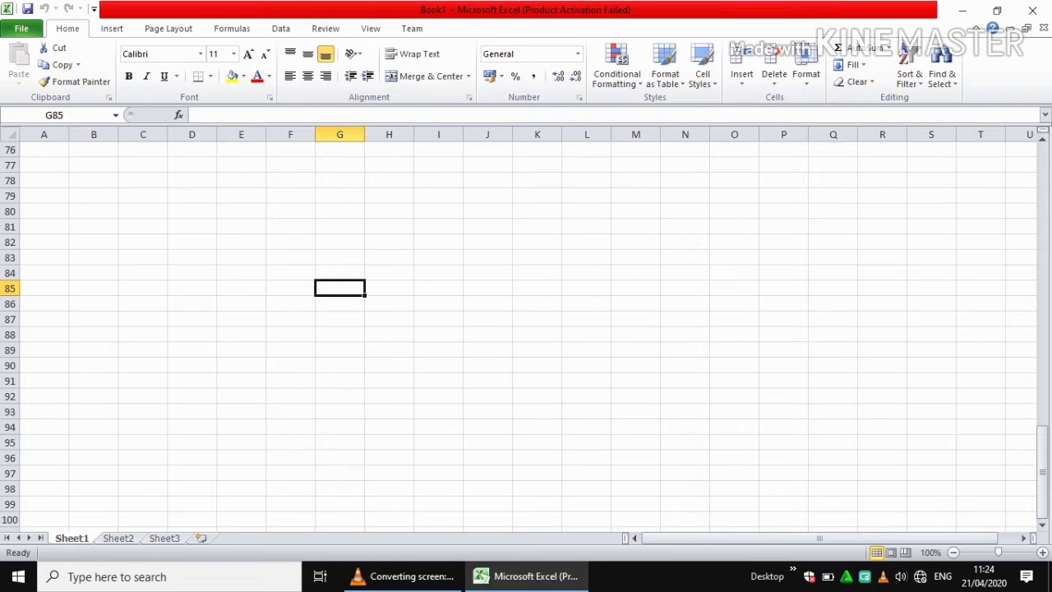
{"action": "key", "text": "Page_Up"}
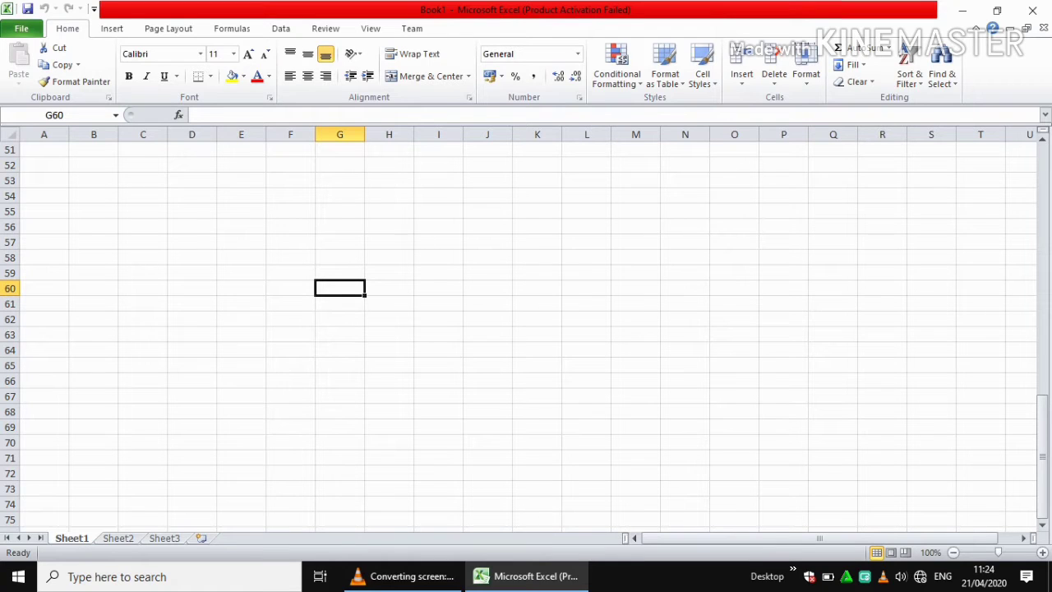
{"action": "key", "text": "Page_Up"}
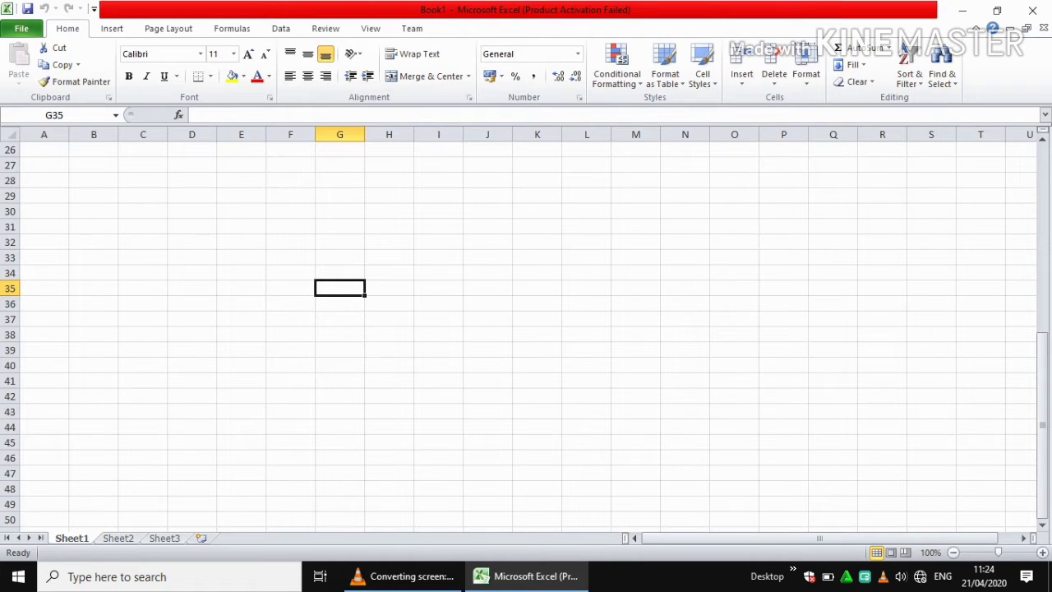
{"action": "key", "text": "Page_Up"}
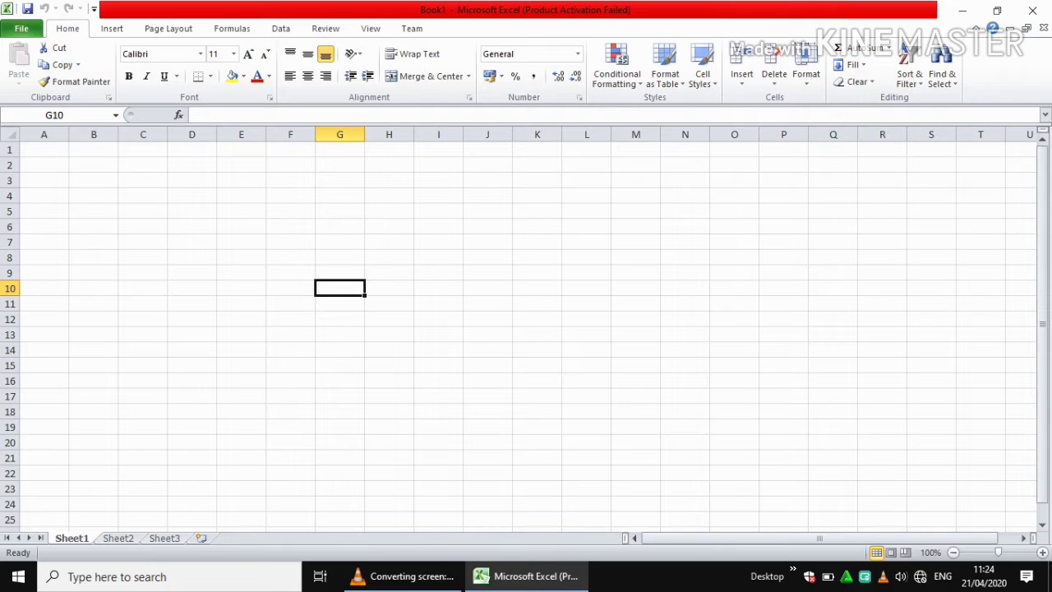
Step: Move to the beginning of row 10, then go down two screens to A60 and back up to A10
{"action": "key", "text": "Home"}
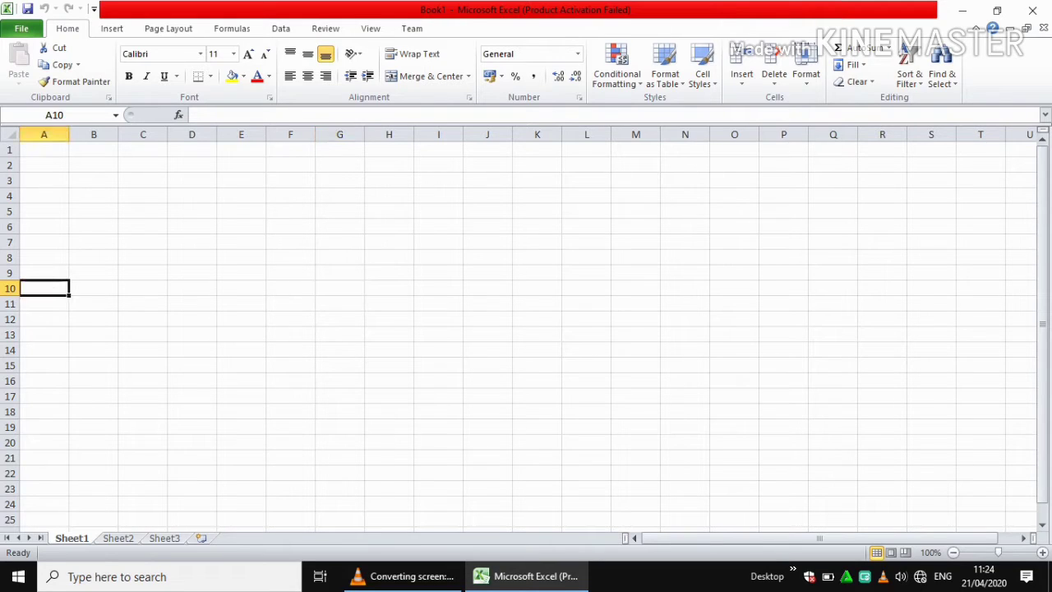
{"action": "key", "text": "Page_Down"}
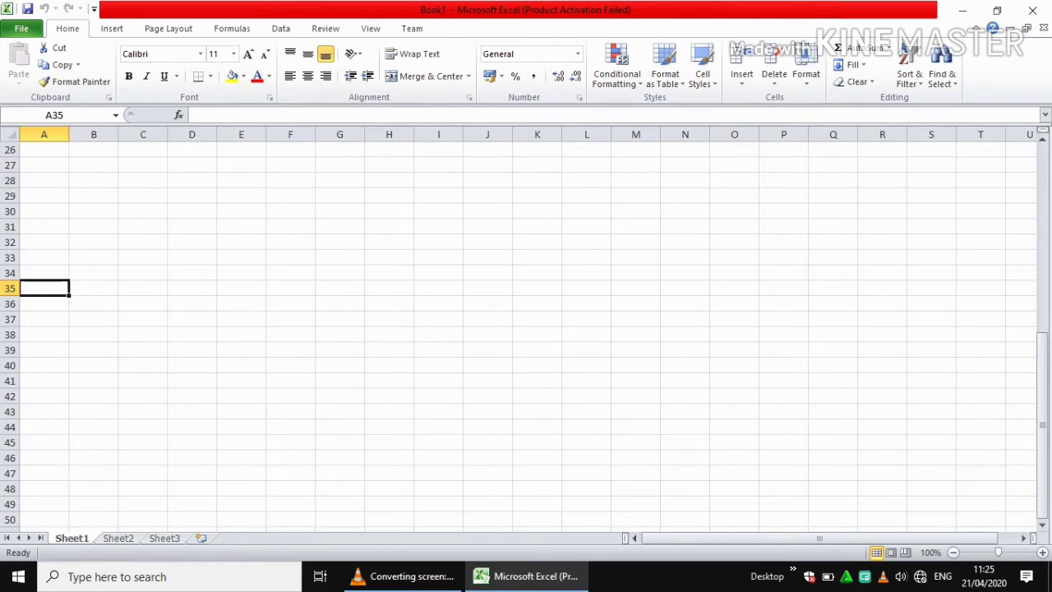
{"action": "key", "text": "Page_Down"}
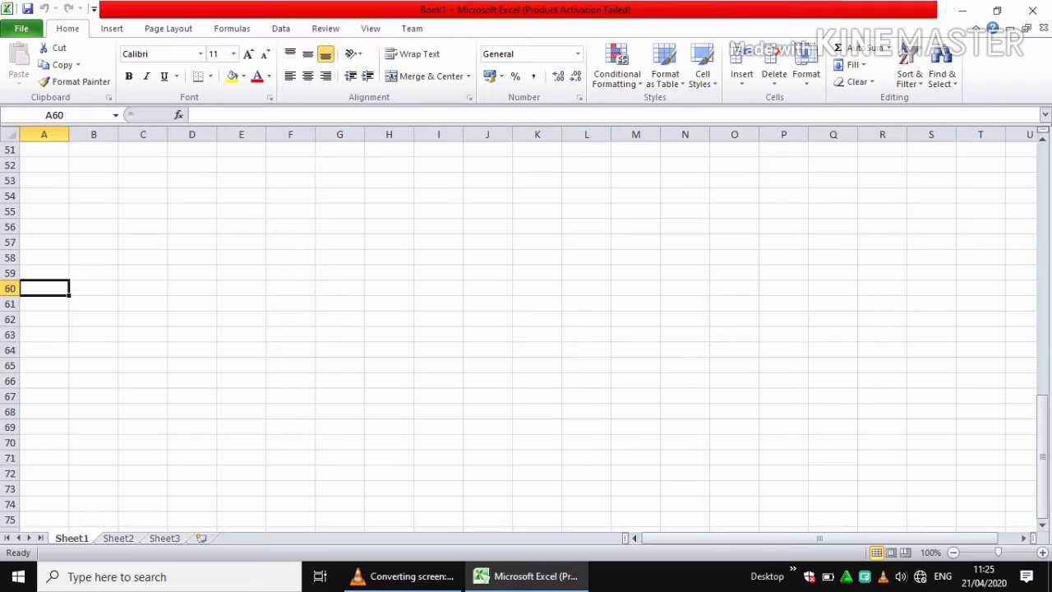
{"action": "key", "text": "Page_Up"}
{"action": "key", "text": "Page_Up"}
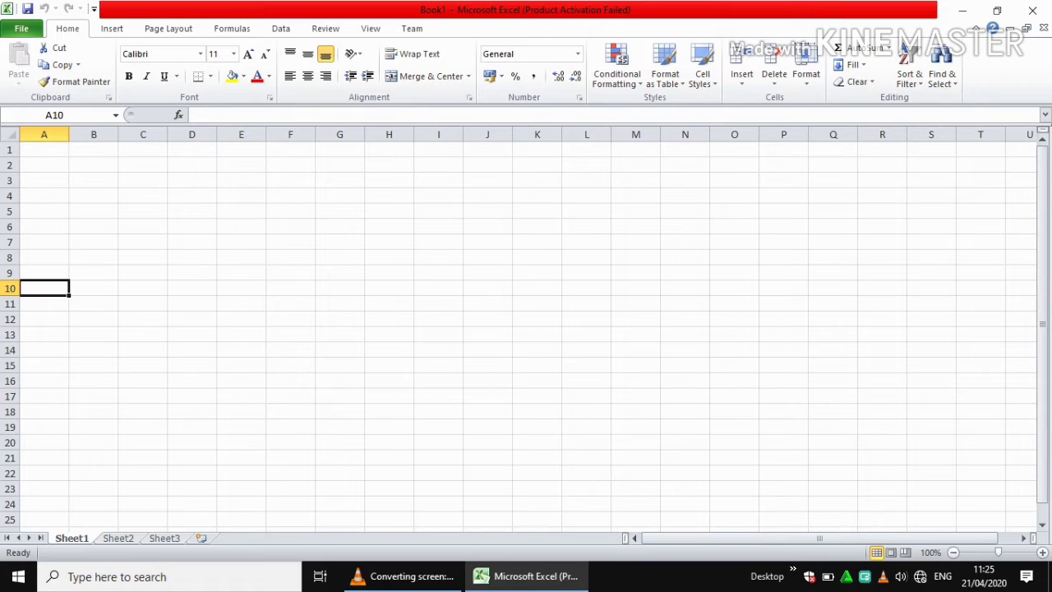
Step: Select cell H11, then jump to the first row and on to the last row of column H
{"action": "left_click", "coordinate": [389, 304]}
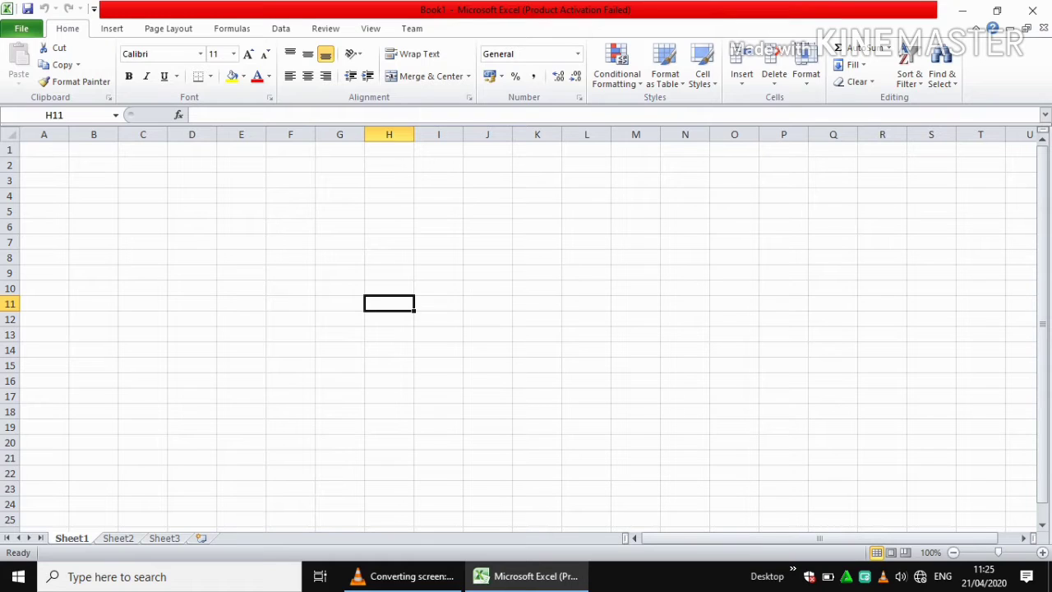
{"action": "key", "text": "ctrl+Up"}
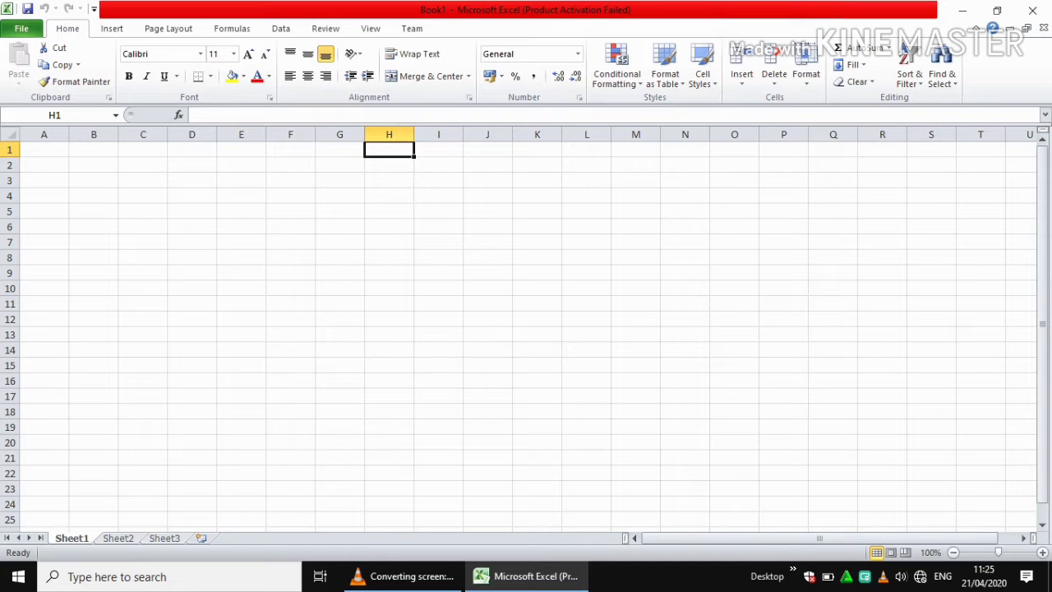
{"action": "key", "text": "ctrl+Down"}
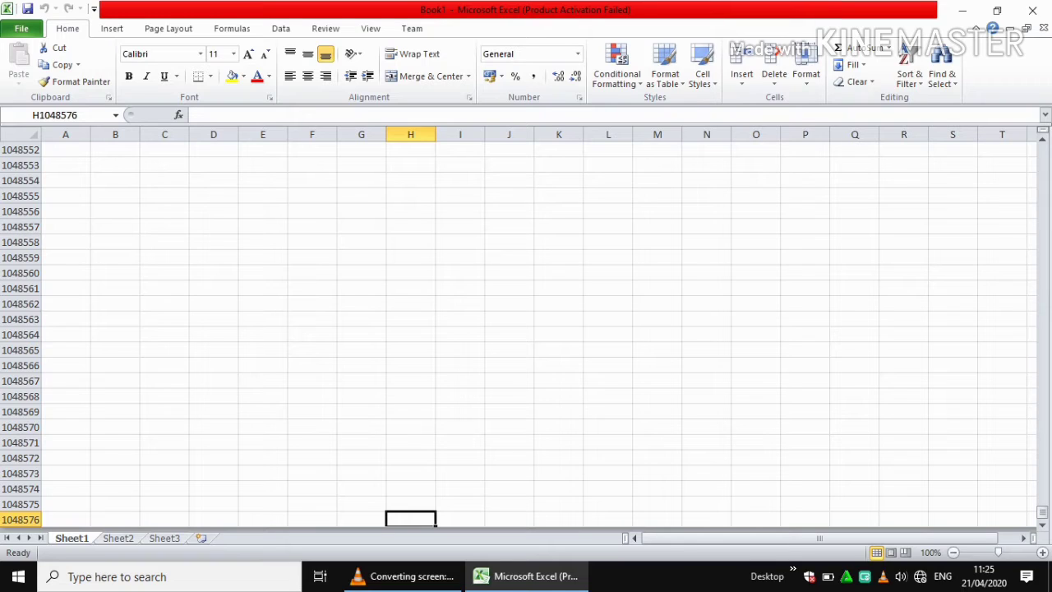
Step: Jump between columns A and XFD along the last row, then between the first and last rows of column A
{"action": "key", "text": "ctrl+Left"}
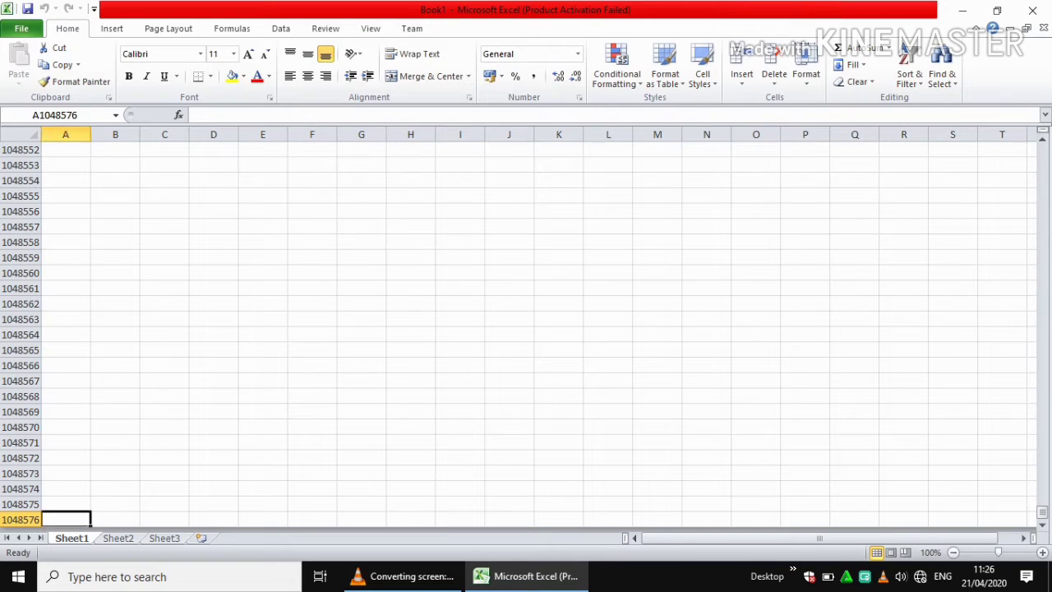
{"action": "key", "text": "ctrl+Right"}
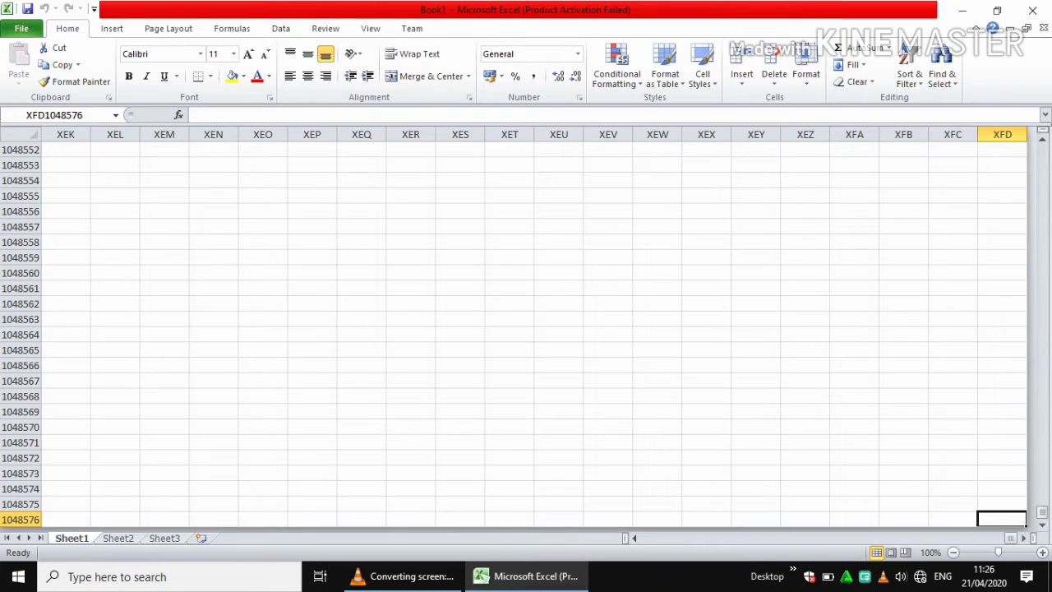
{"action": "key", "text": "ctrl+Left"}
{"action": "key", "text": "ctrl+Right"}
{"action": "key", "text": "ctrl+Left"}
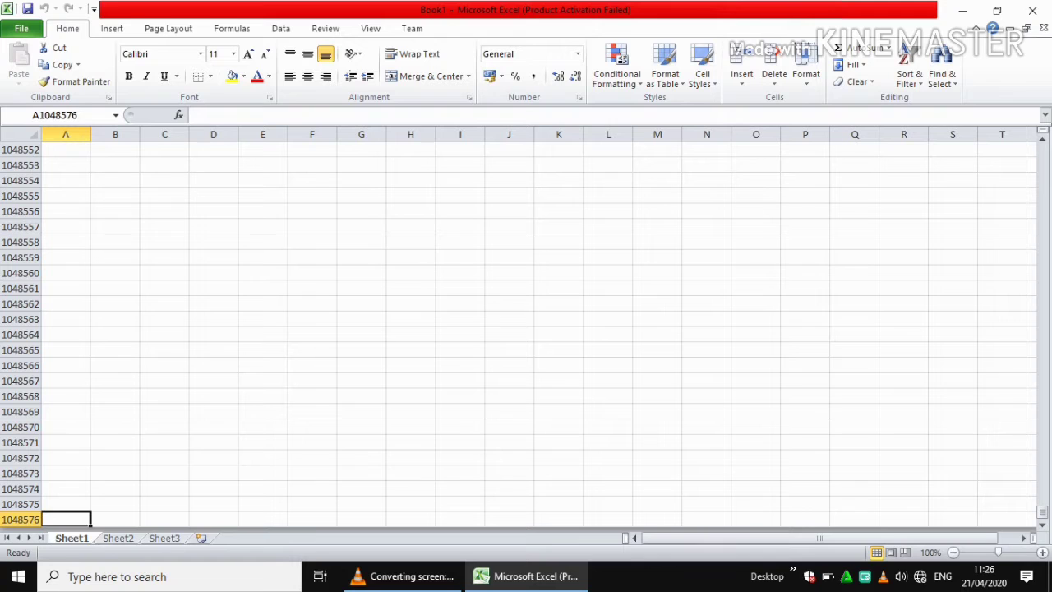
{"action": "key", "text": "ctrl+Up"}
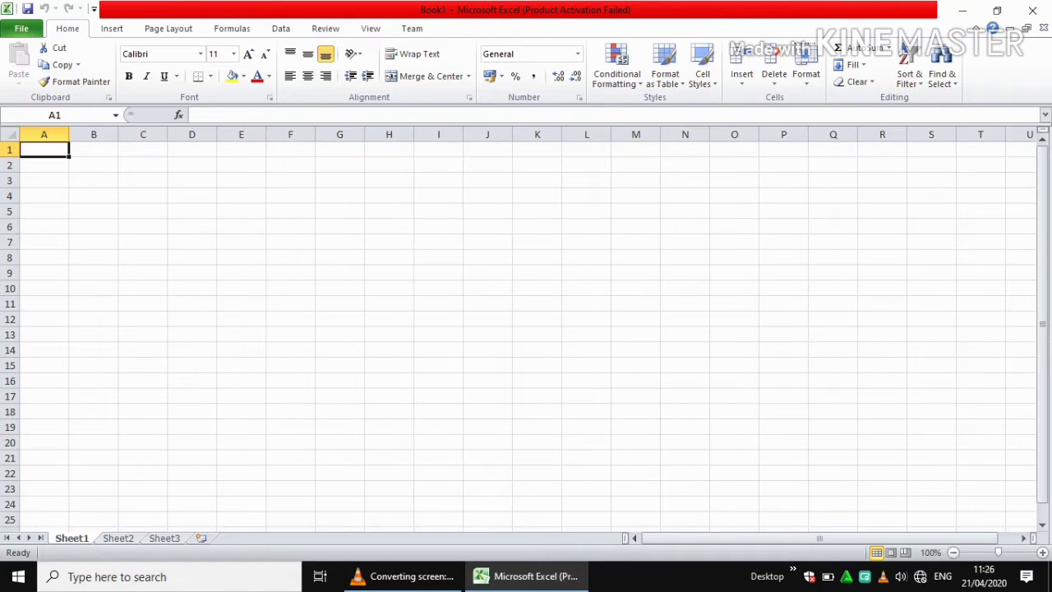
{"action": "key", "text": "ctrl+Down"}
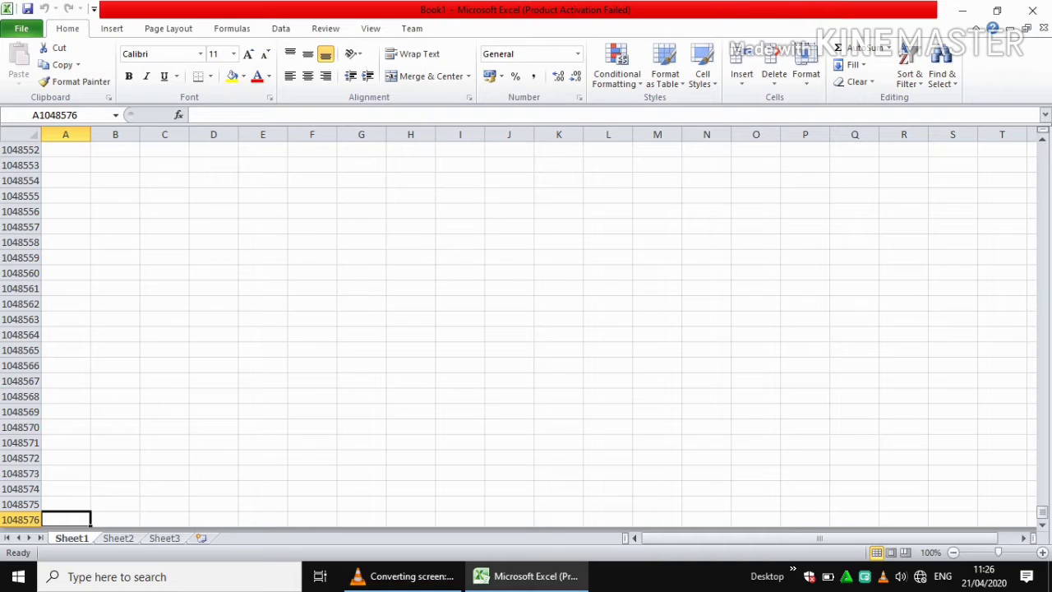
Step: Select cell G1048562 and use End mode to jump to G1 at the start of column G
{"action": "left_click", "coordinate": [361, 304]}
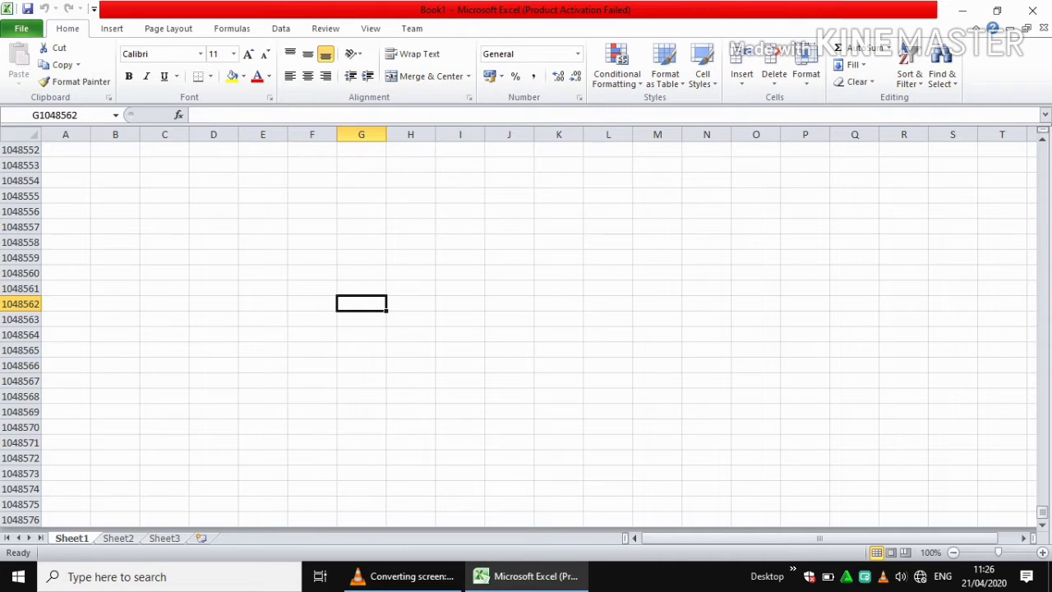
{"action": "key", "text": "End"}
{"action": "key", "text": "End"}
{"action": "key", "text": "End"}
{"action": "key", "text": "End"}
{"action": "key", "text": "Up"}
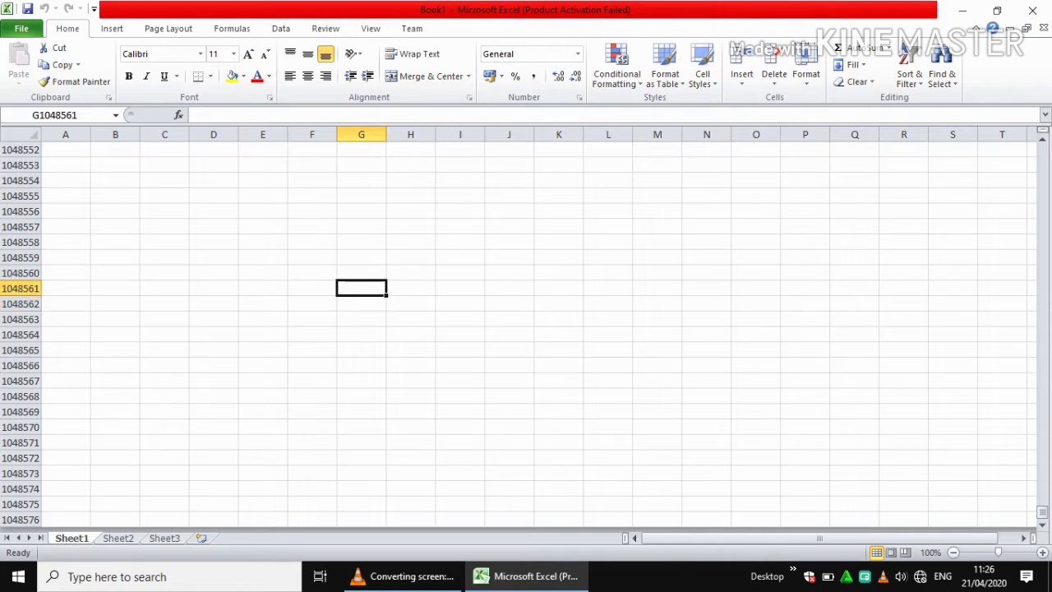
{"action": "key", "text": "End"}
{"action": "key", "text": "Up"}
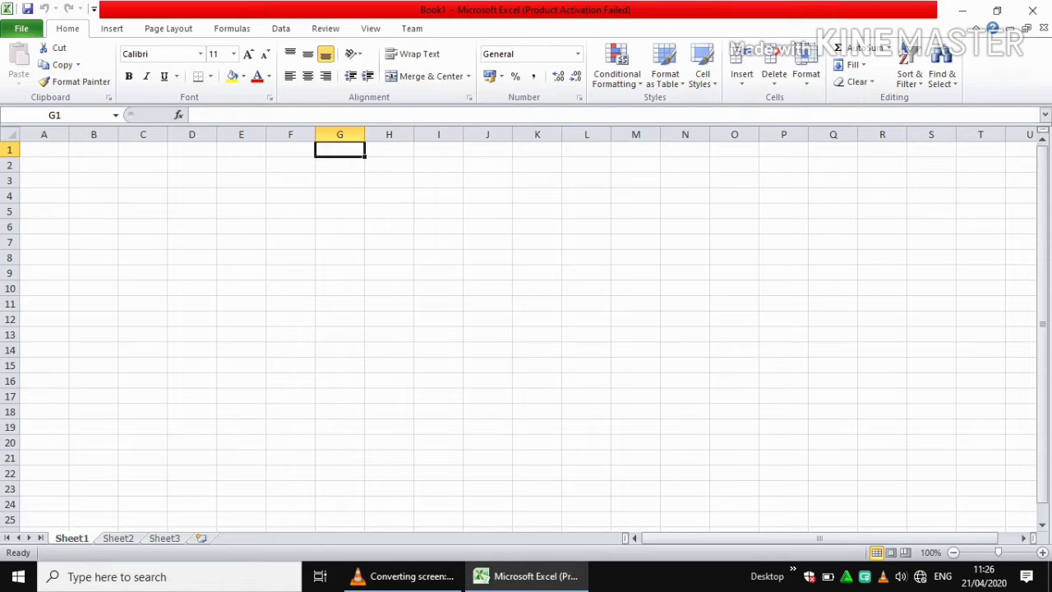
Step: Use End mode to jump from G1 to the last row of column G
{"action": "key", "text": "End"}
{"action": "key", "text": "End"}
{"action": "key", "text": "End"}
{"action": "key", "text": "End"}
{"action": "key", "text": "End"}
{"action": "key", "text": "Down"}
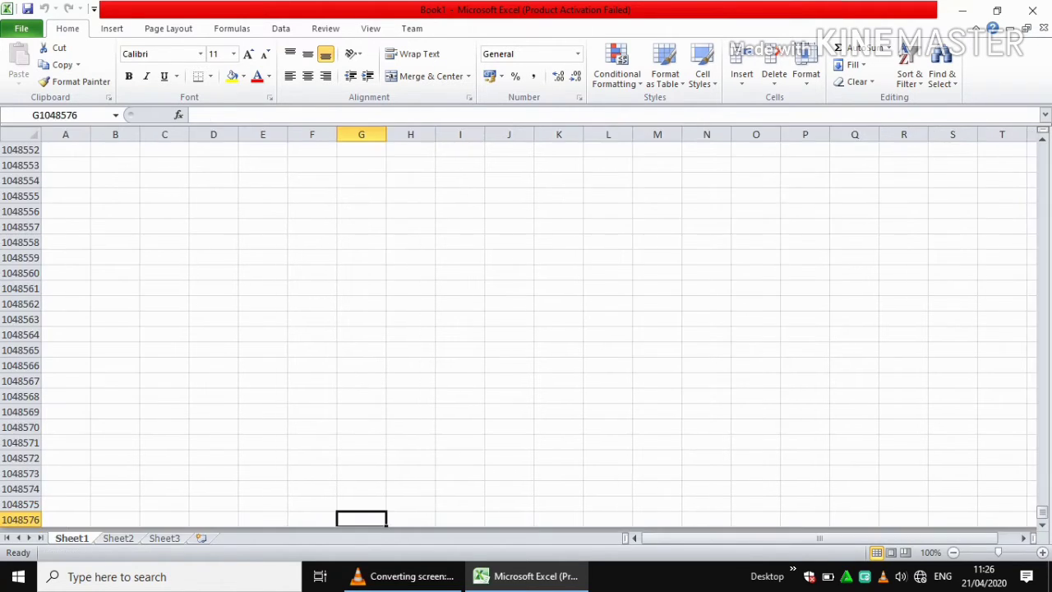
Step: Move one cell left to F1048576, then use End mode to jump to the last column, XFD, in the same row
{"action": "key", "text": "End"}
{"action": "key", "text": "End"}
{"action": "key", "text": "Left"}
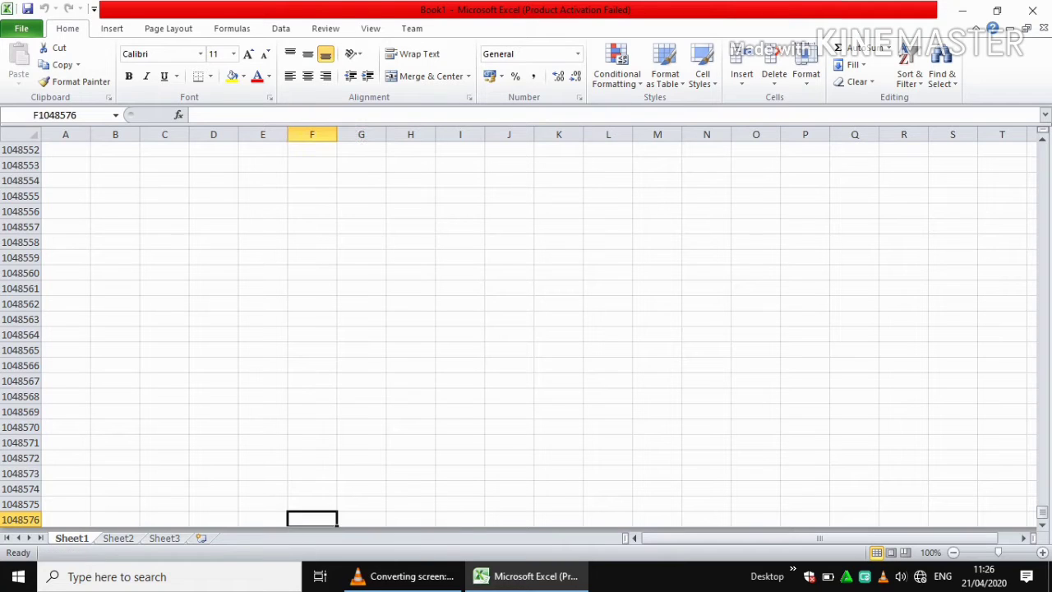
{"action": "key", "text": "End"}
{"action": "key", "text": "Right"}
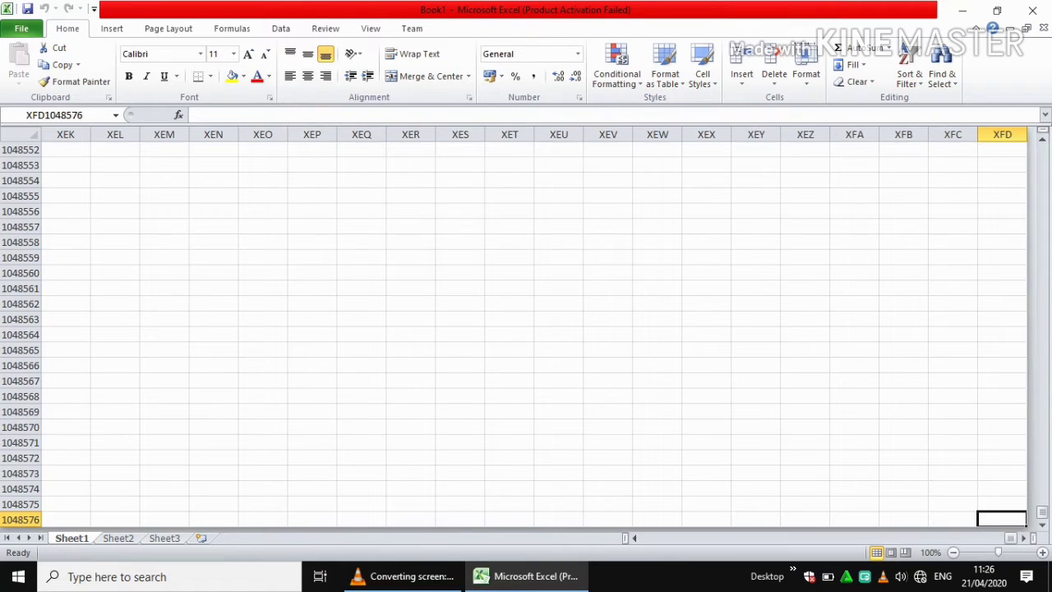
Step: Move the active cell left along the last row to column XEZ, then use End mode to jump to row 1 of that column
{"action": "key", "text": "End"}
{"action": "key", "text": "End"}
{"action": "key", "text": "Left"}
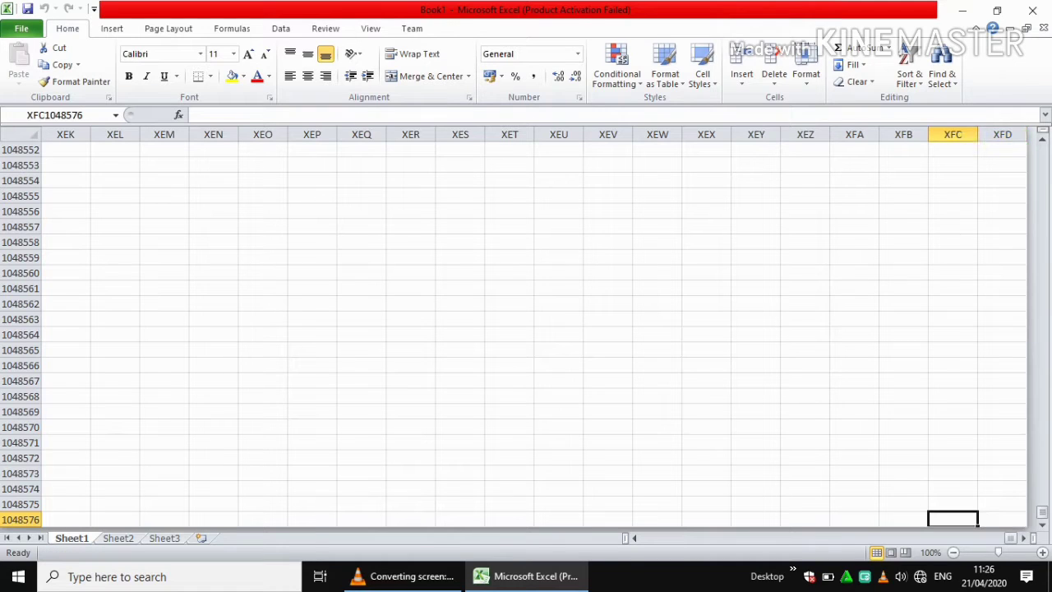
{"action": "key", "text": "Left"}
{"action": "key", "text": "Left"}
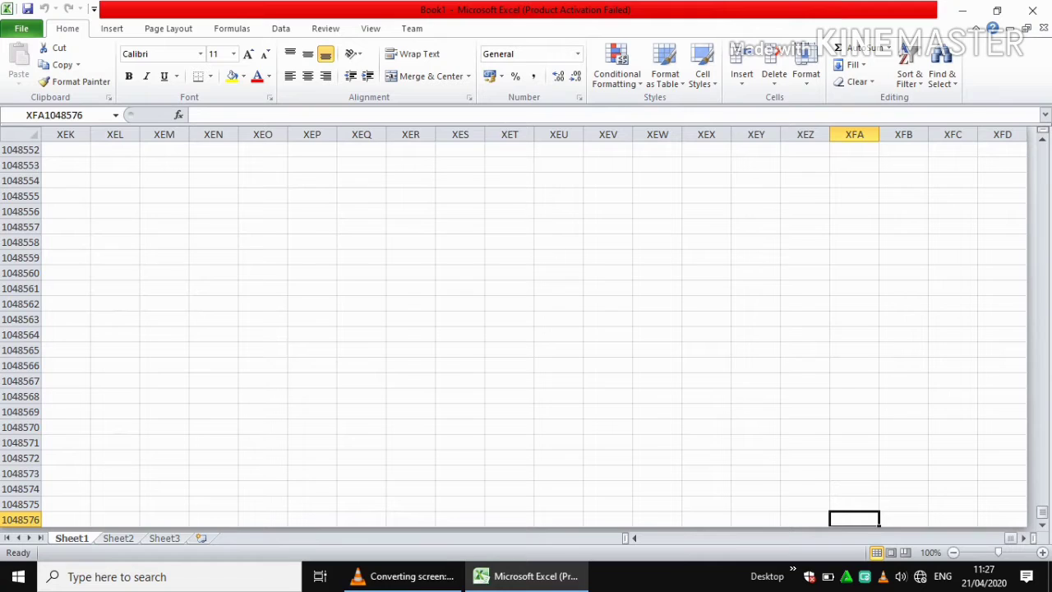
{"action": "key", "text": "End"}
{"action": "key", "text": "Left"}
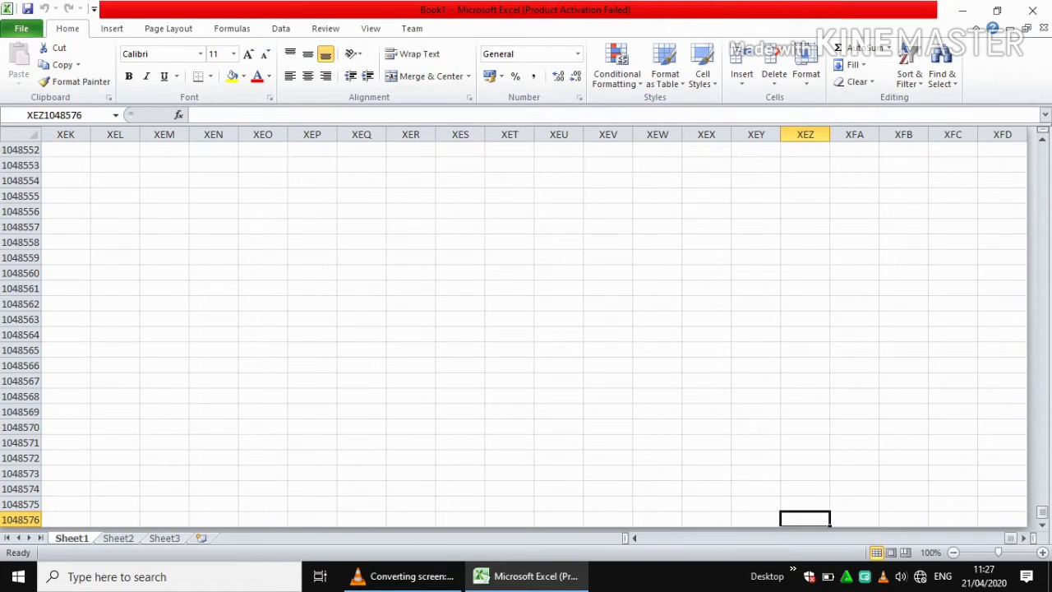
{"action": "key", "text": "End"}
{"action": "key", "text": "Up"}
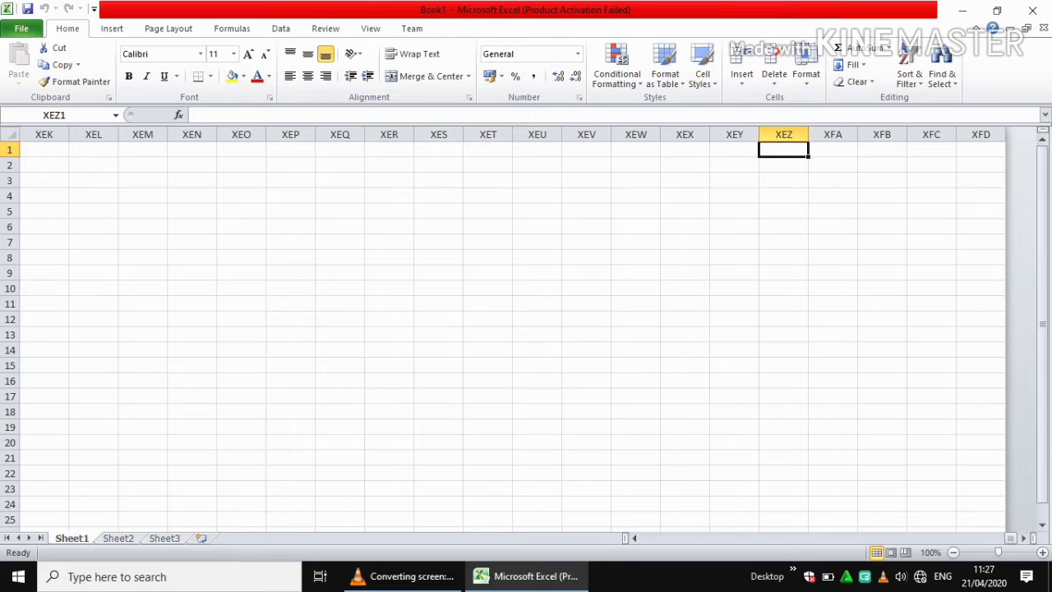
Step: Toggle End mode on and off, then move the active cell one cell down to XEZ2 and one cell left to XEY2
{"action": "key", "text": "End"}
{"action": "key", "text": "End"}
{"action": "key", "text": "End"}
{"action": "key", "text": "End"}
{"action": "key", "text": "End"}
{"action": "key", "text": "End"}
{"action": "key", "text": "End"}
{"action": "key", "text": "End"}
{"action": "key", "text": "Down"}
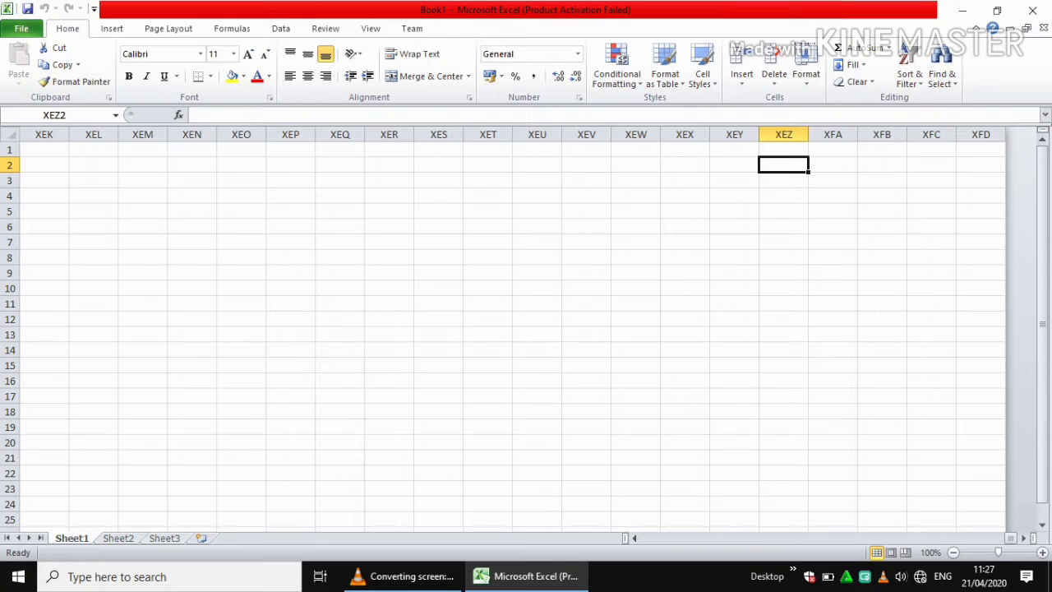
{"action": "key", "text": "End"}
{"action": "key", "text": "End"}
{"action": "key", "text": "Left"}
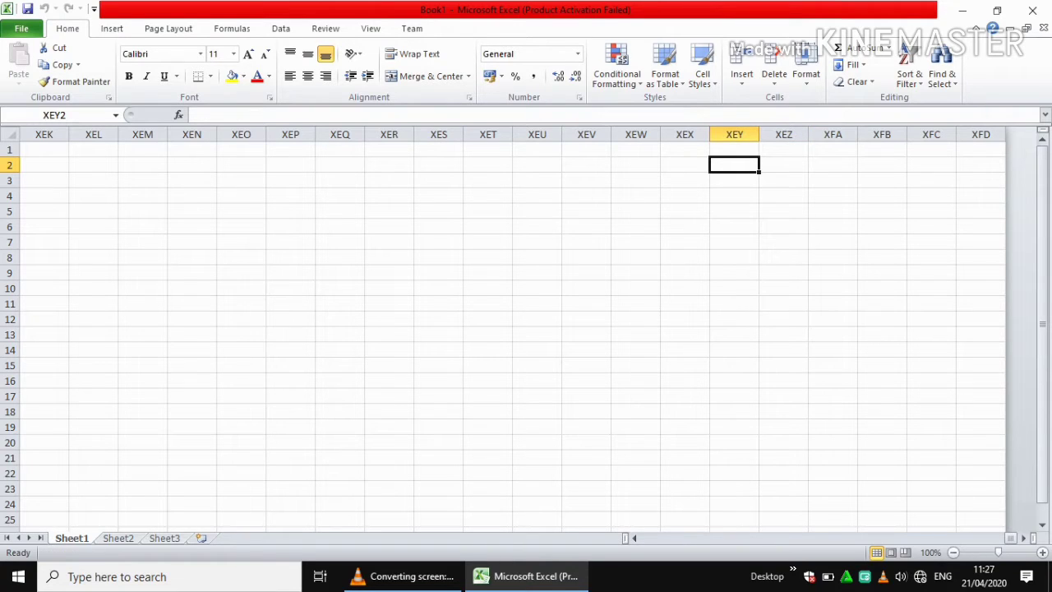
Step: Use End mode to jump from XEY2 to XFD2, then move one cell left to XFC2 and back to XFD2
{"action": "key", "text": "End"}
{"action": "key", "text": "Right"}
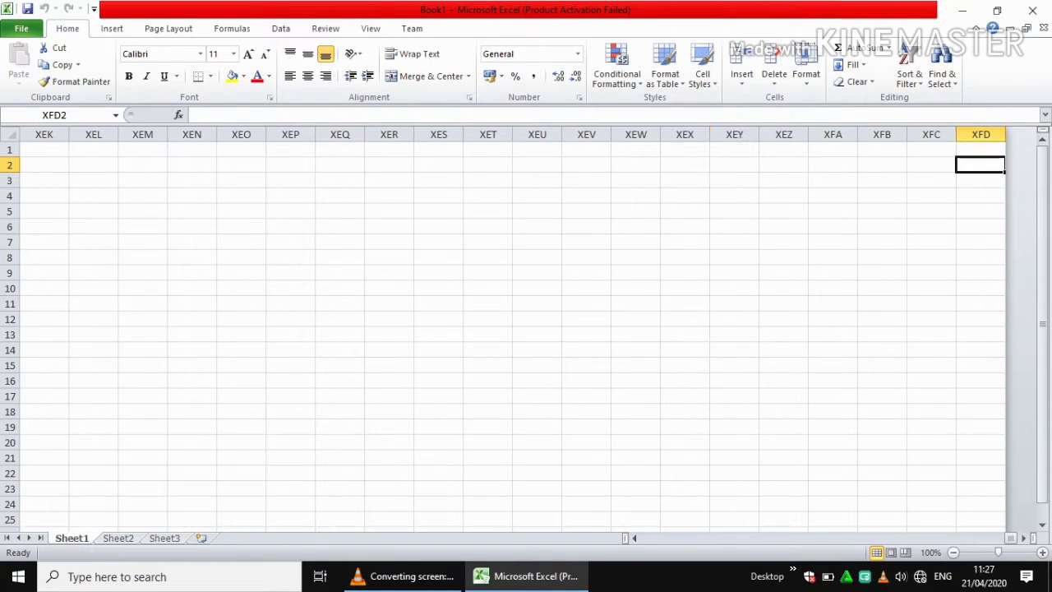
{"action": "key", "text": "End"}
{"action": "key", "text": "End"}
{"action": "key", "text": "Left"}
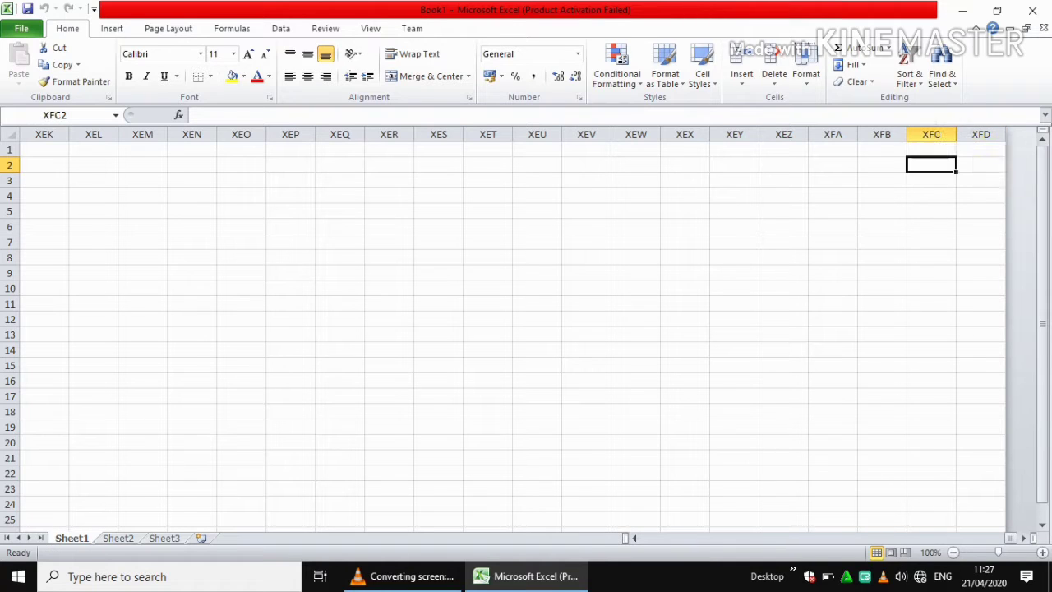
{"action": "key", "text": "Right"}
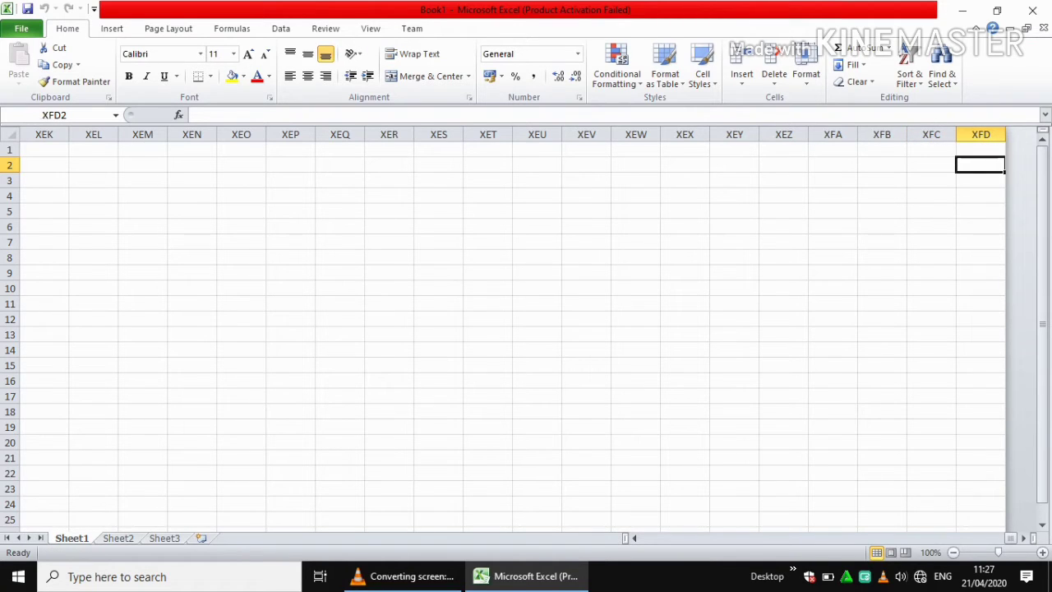
Step: Select XER11 and jump to A11 at the start of the row, then repeat the jump from H11
{"action": "left_click", "coordinate": [390, 304]}
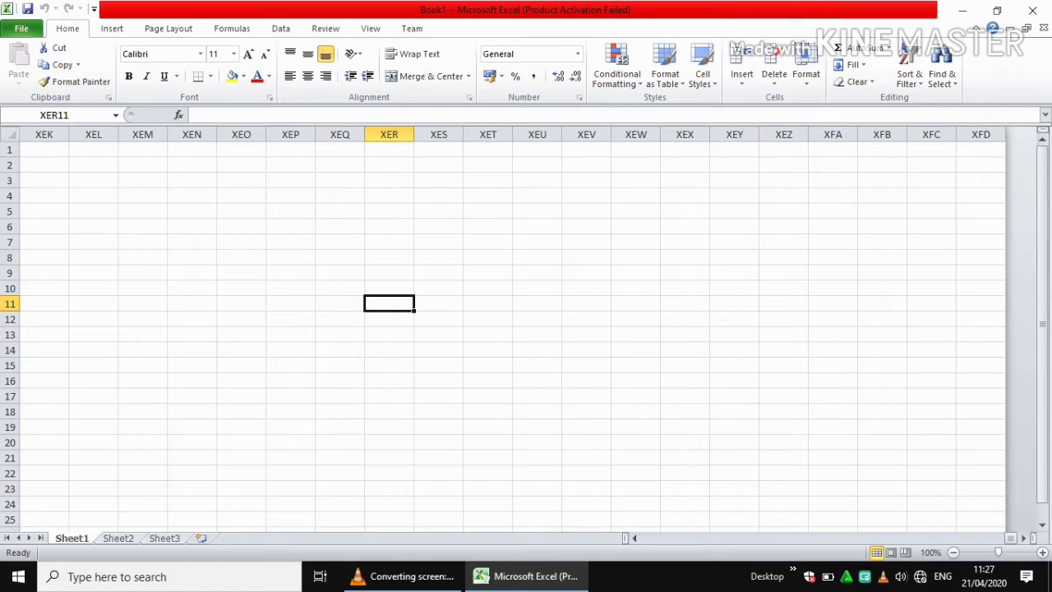
{"action": "key", "text": "Home"}
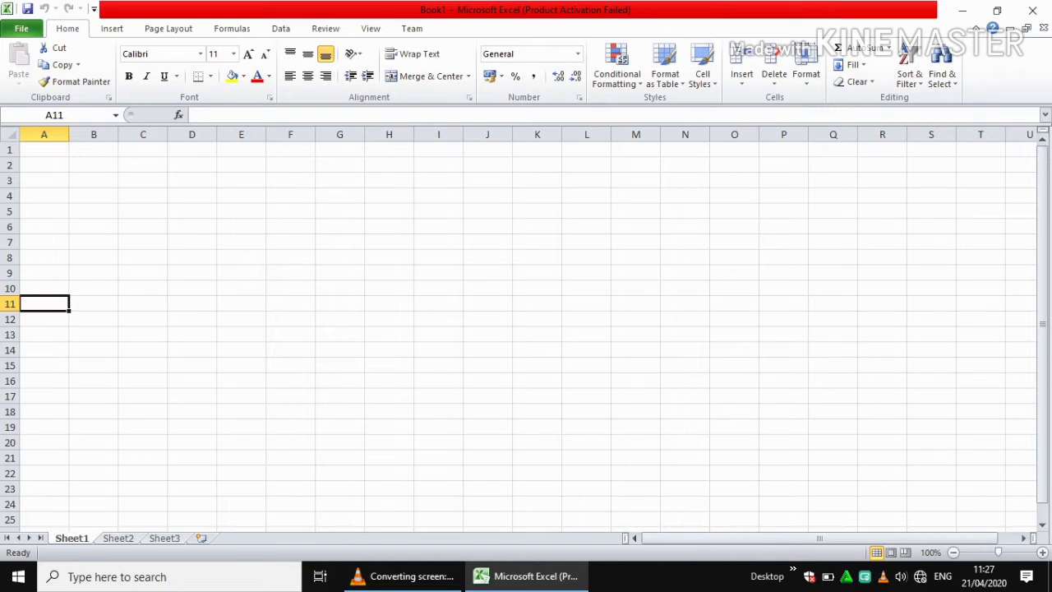
{"action": "left_click", "coordinate": [389, 304]}
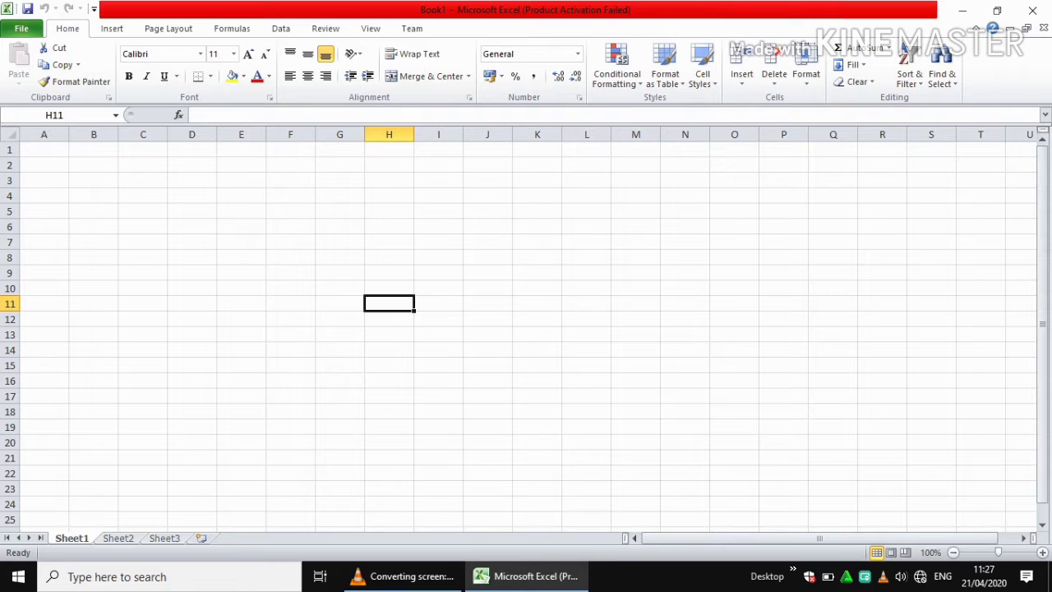
{"action": "key", "text": "Home"}
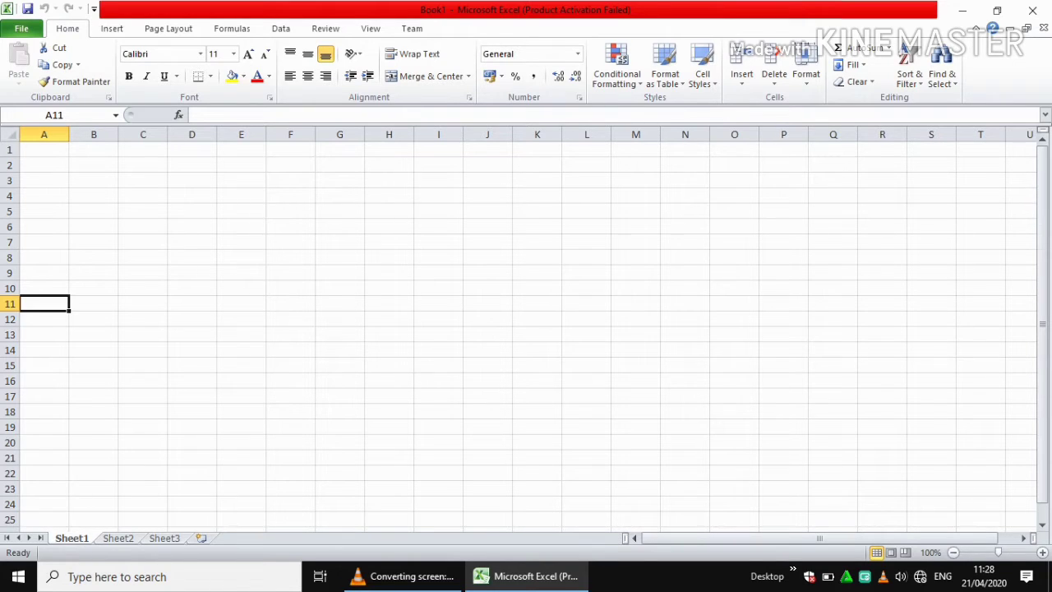
Step: Select cell G12, then return the active cell to A1
{"action": "left_click", "coordinate": [340, 319]}
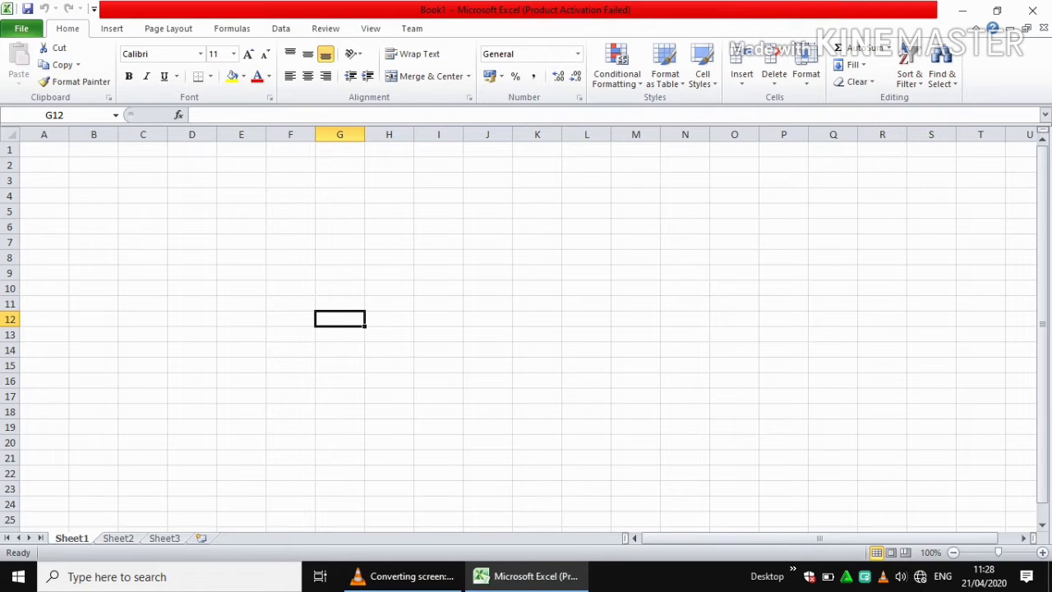
{"action": "left_click", "coordinate": [45, 149]}
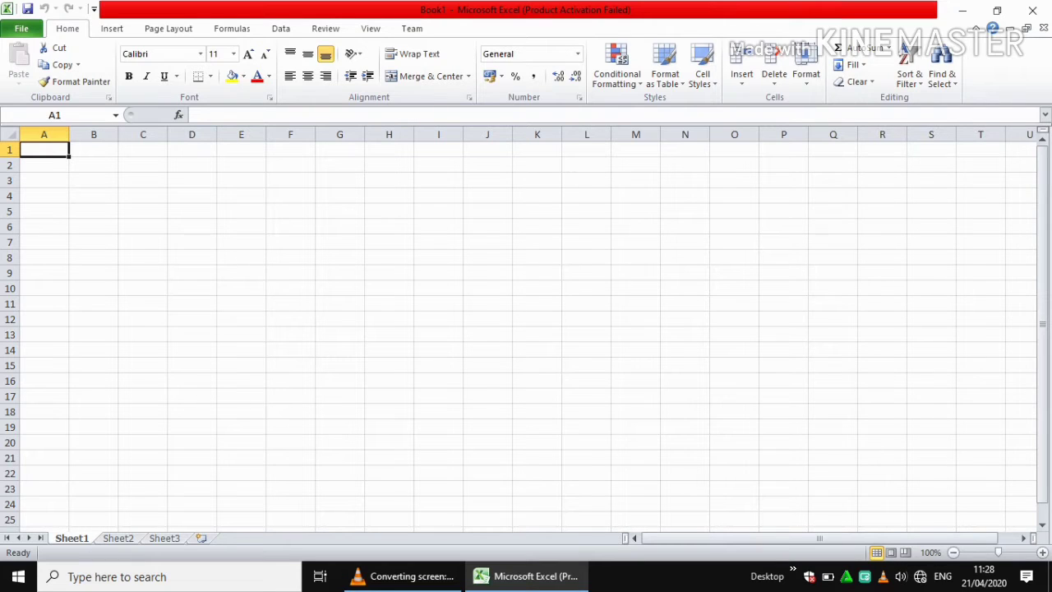
Step: Select G9, then use Go To with the reference A6 to move the active cell there
{"action": "left_click", "coordinate": [340, 273]}
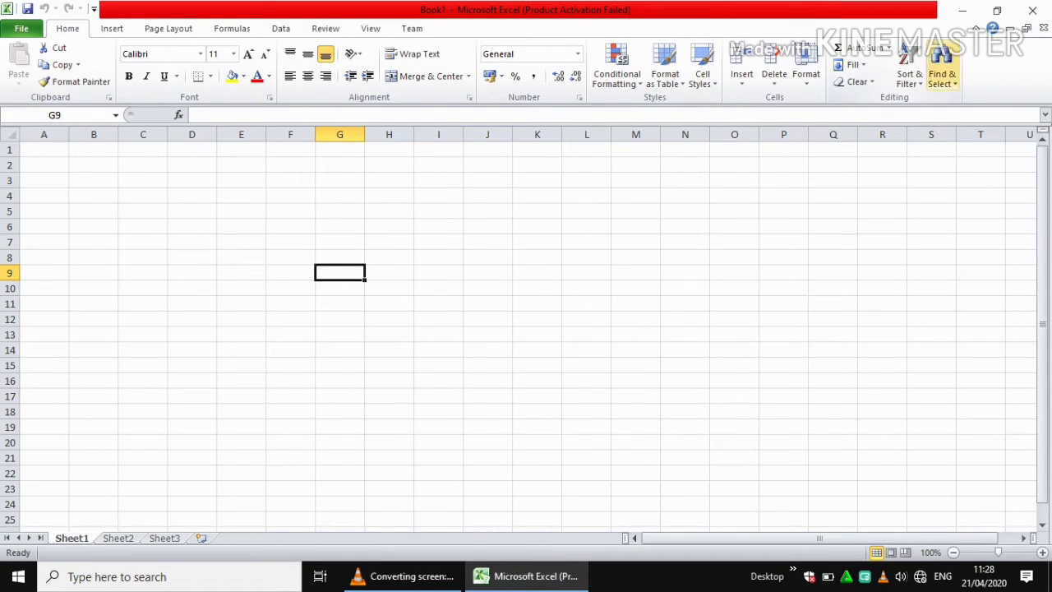
{"action": "left_click", "coordinate": [942, 74]}
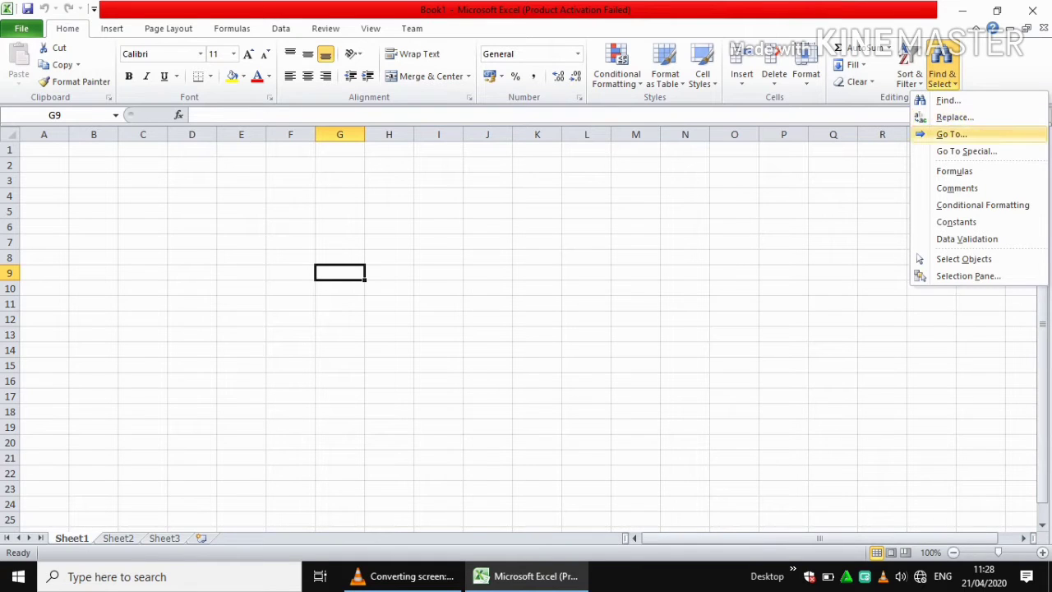
{"action": "left_click", "coordinate": [951, 134]}
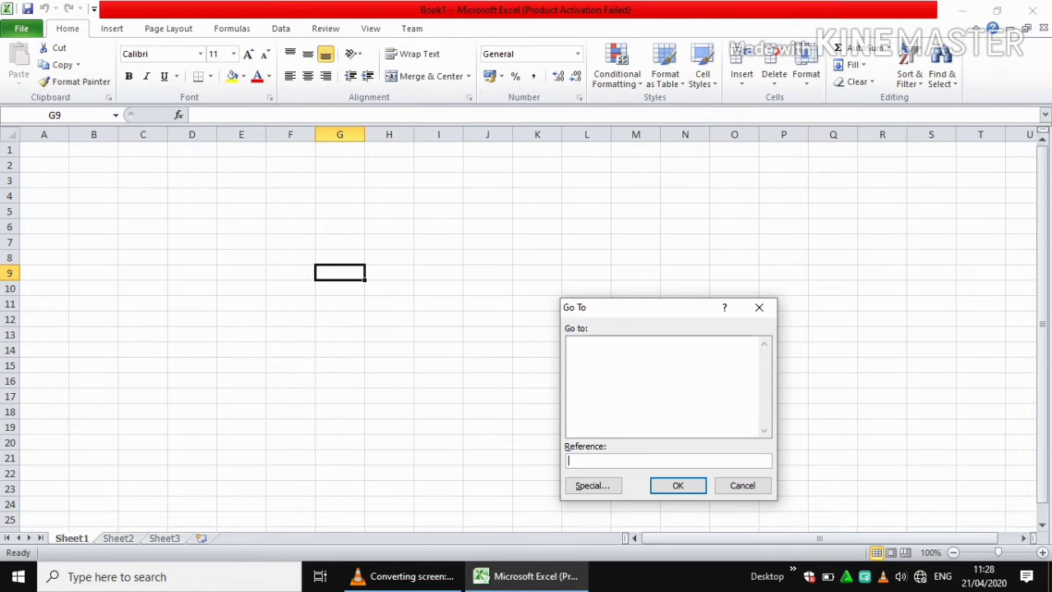
{"action": "type", "text": "a"}
{"action": "key", "text": "BackSpace"}
{"action": "key", "text": "Caps_Lock"}
{"action": "type", "text": "A6"}
{"action": "key", "text": "Return"}
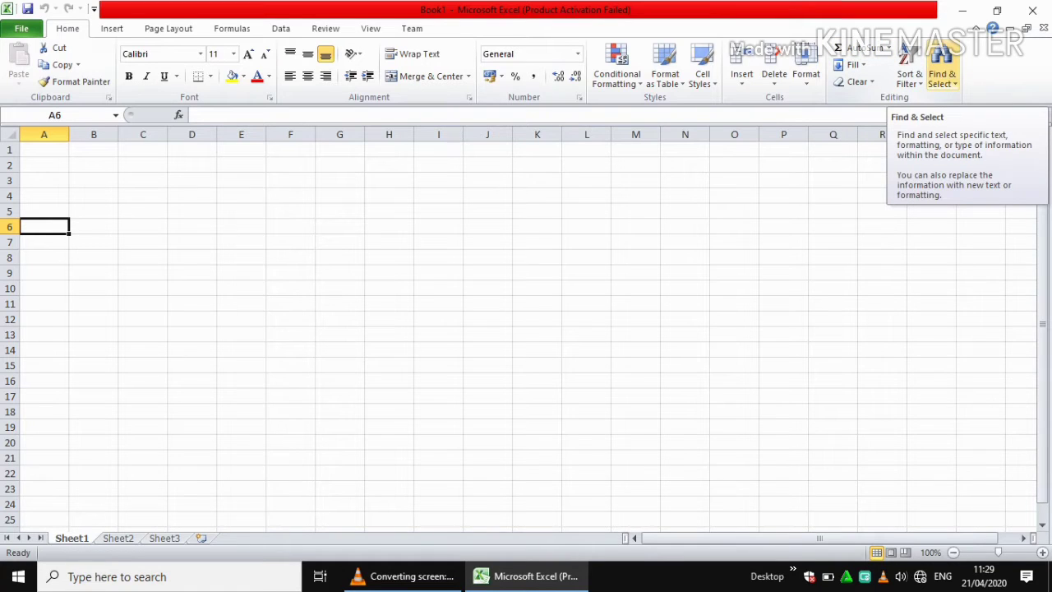
Step: Use Go To Special with the Last cell option to jump to the sheet's last used cell
{"action": "left_click", "coordinate": [942, 76]}
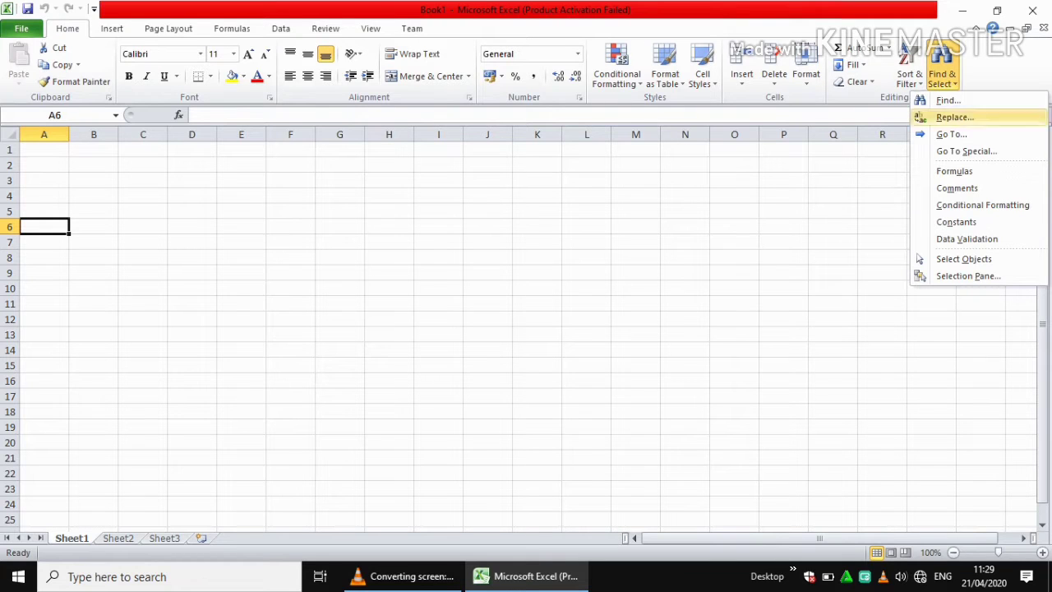
{"action": "left_click", "coordinate": [966, 151]}
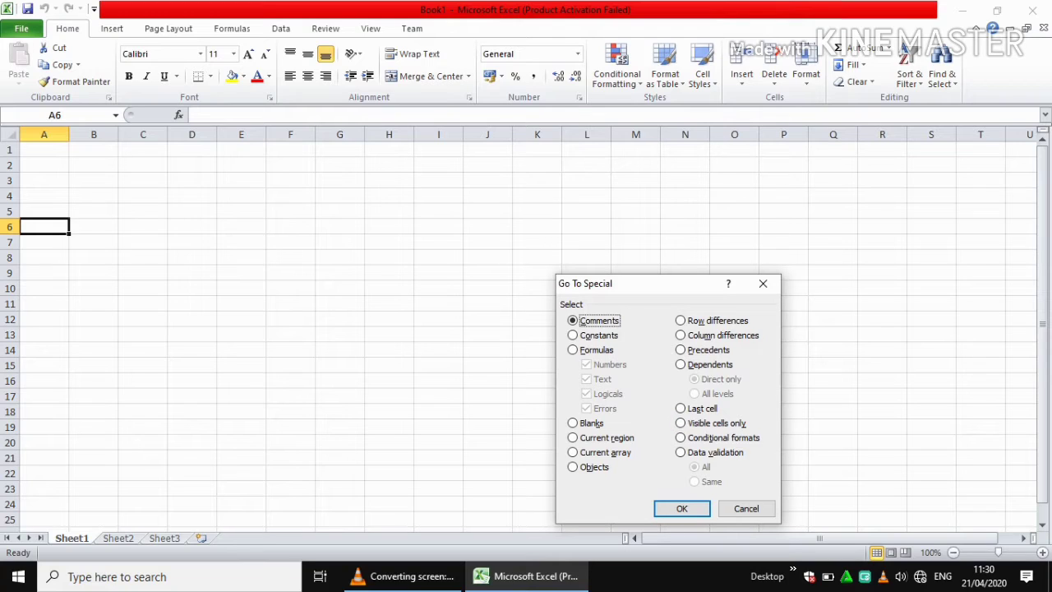
{"action": "left_click", "coordinate": [681, 408]}
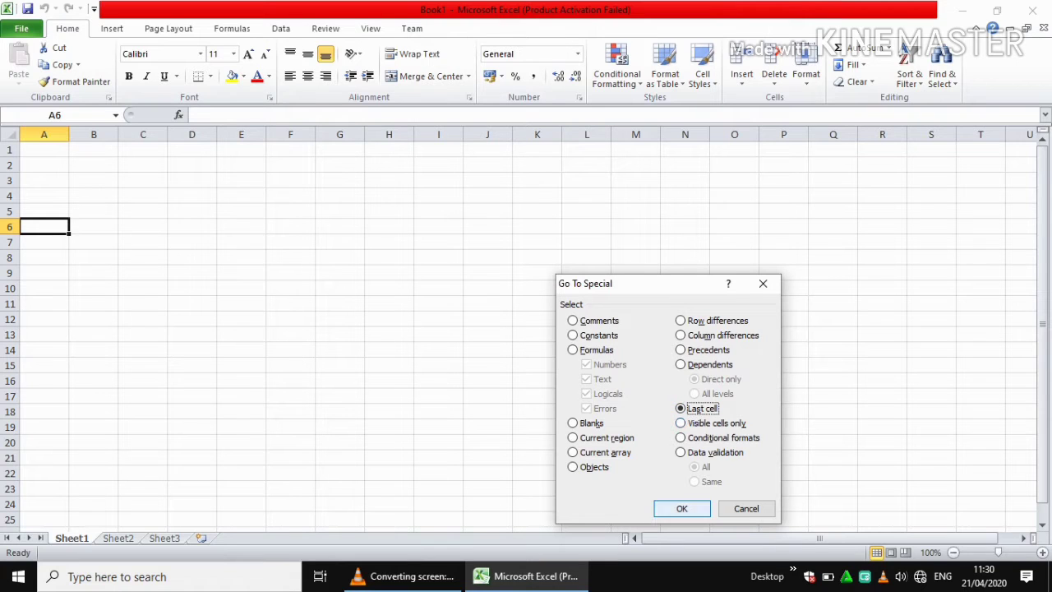
{"action": "key", "text": "Return"}
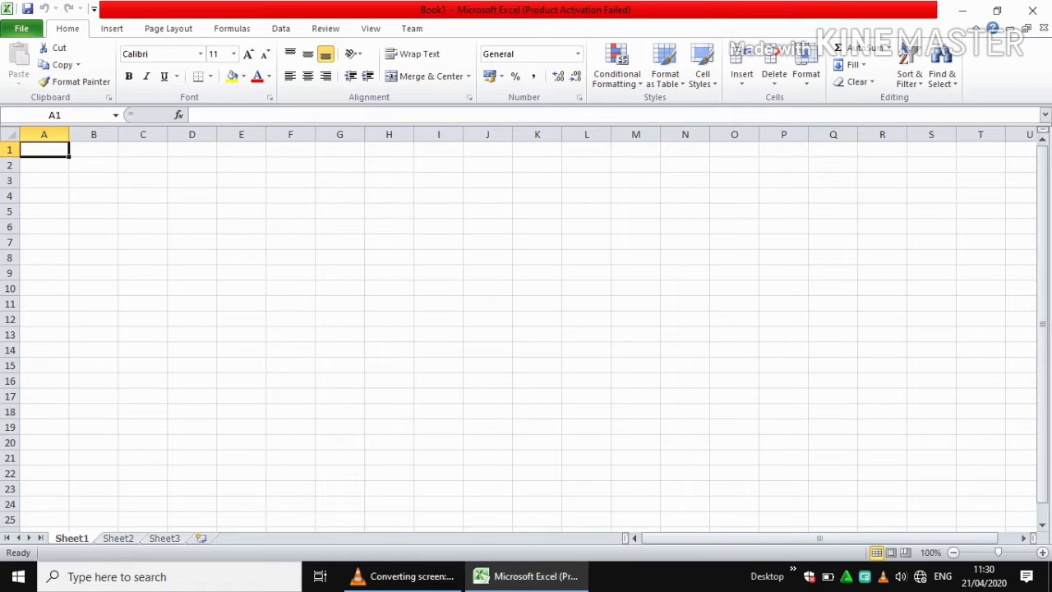
Step: Select cell A4 and assign it a defined name, entering a person's first name
{"action": "left_click", "coordinate": [45, 195]}
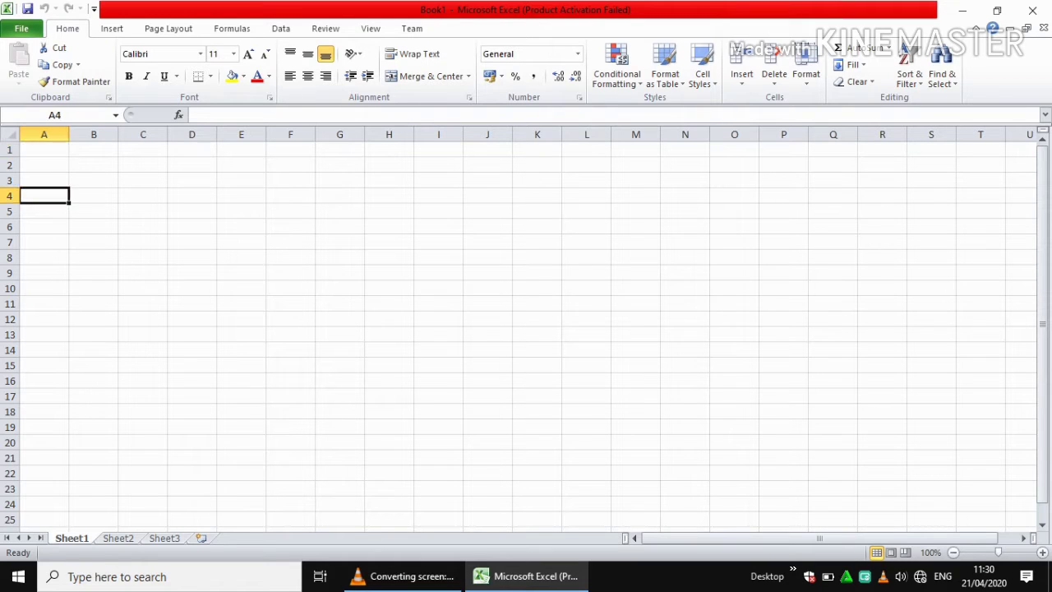
{"action": "left_click", "coordinate": [55, 115]}
{"action": "key", "text": "Caps_Lock"}
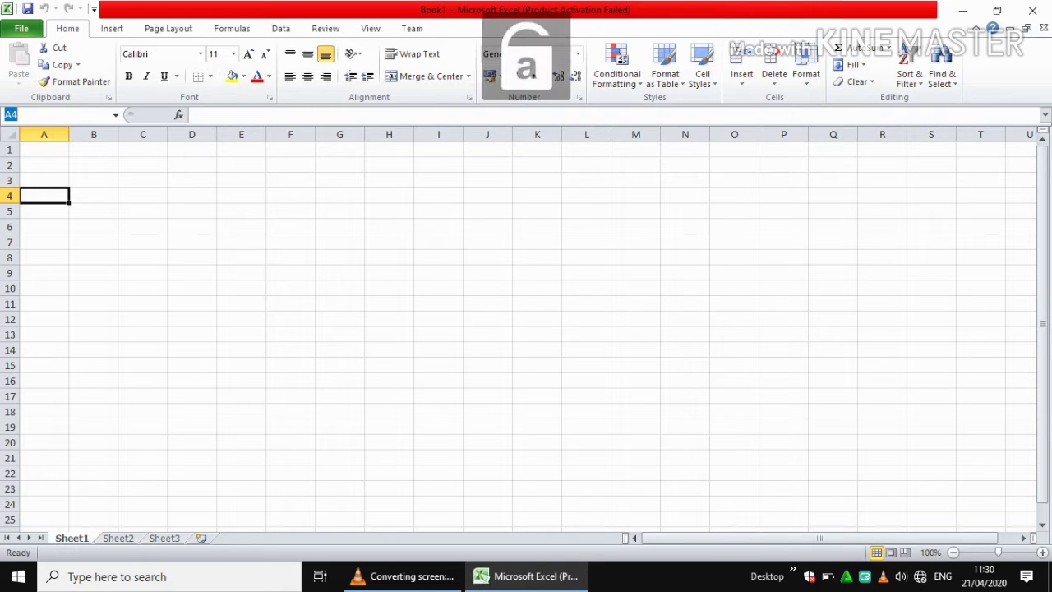
{"action": "key", "text": "Caps_Lock"}
{"action": "type", "text": "C"}
{"action": "key", "text": "Caps_Lock"}
{"action": "type", "text": "or"}
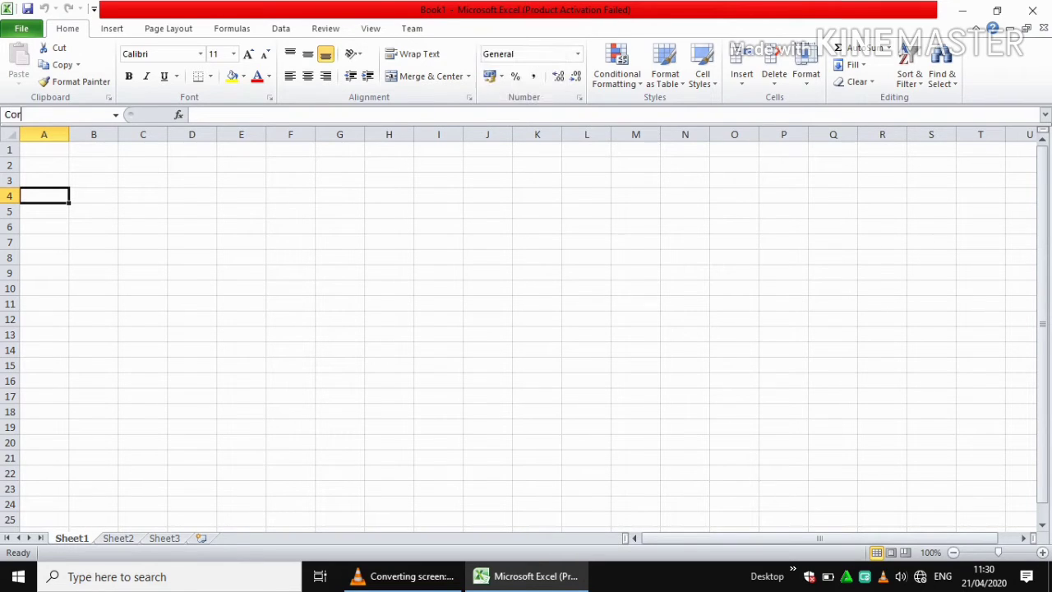
{"action": "type", "text": "nelis"}
{"action": "key", "text": "BackSpace"}
{"action": "key", "text": "BackSpace"}
{"action": "type", "text": "ia"}
{"action": "key", "text": "Return"}
Step: Select B4 and C9, then use Go To with the defined name to return to the named cell A4
{"action": "left_click", "coordinate": [94, 196]}
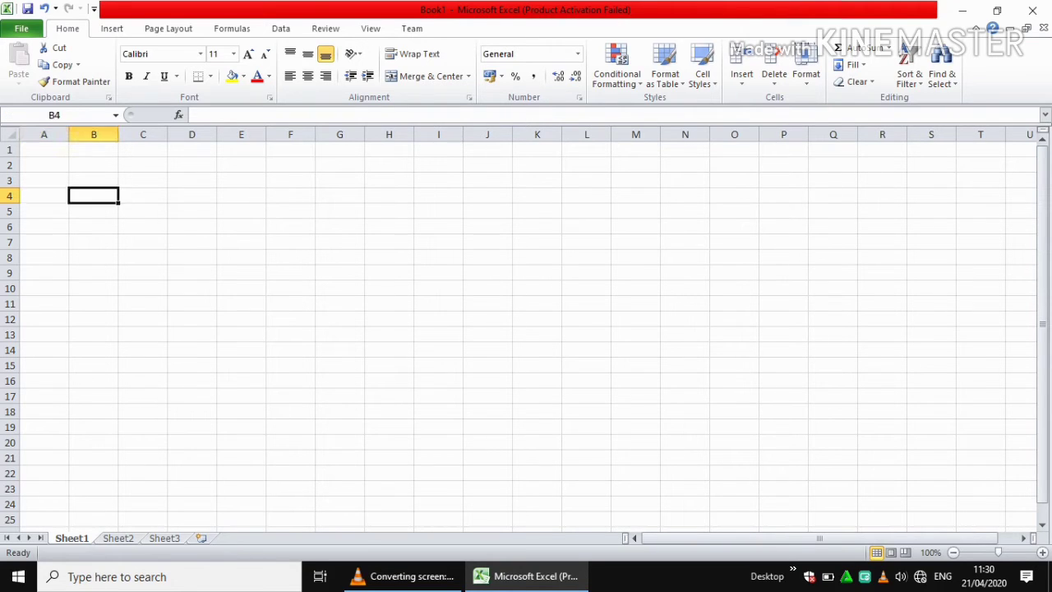
{"action": "left_click", "coordinate": [143, 273]}
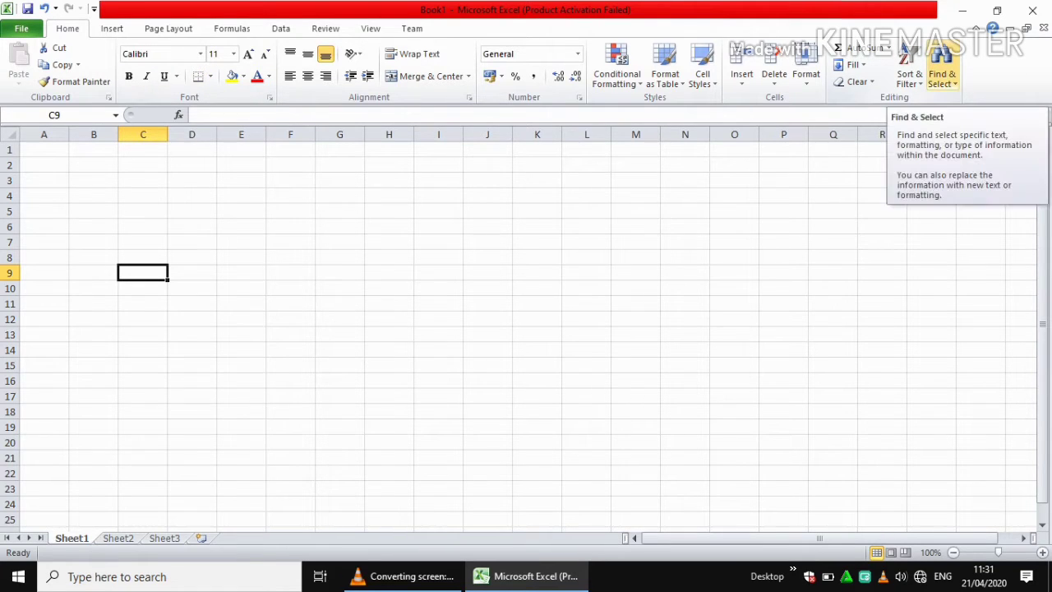
{"action": "left_click", "coordinate": [942, 76]}
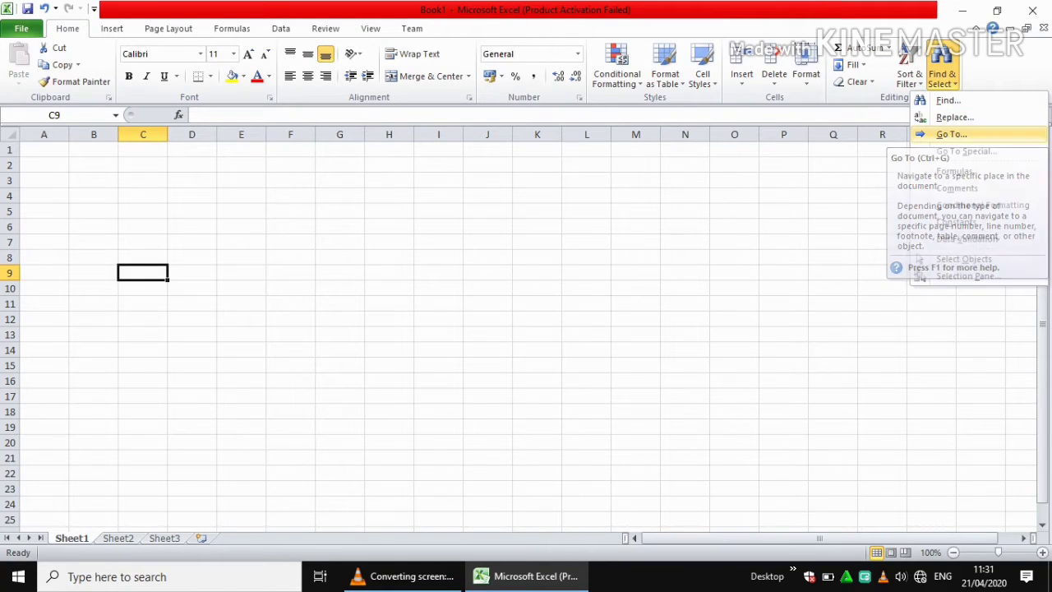
{"action": "left_click", "coordinate": [951, 134]}
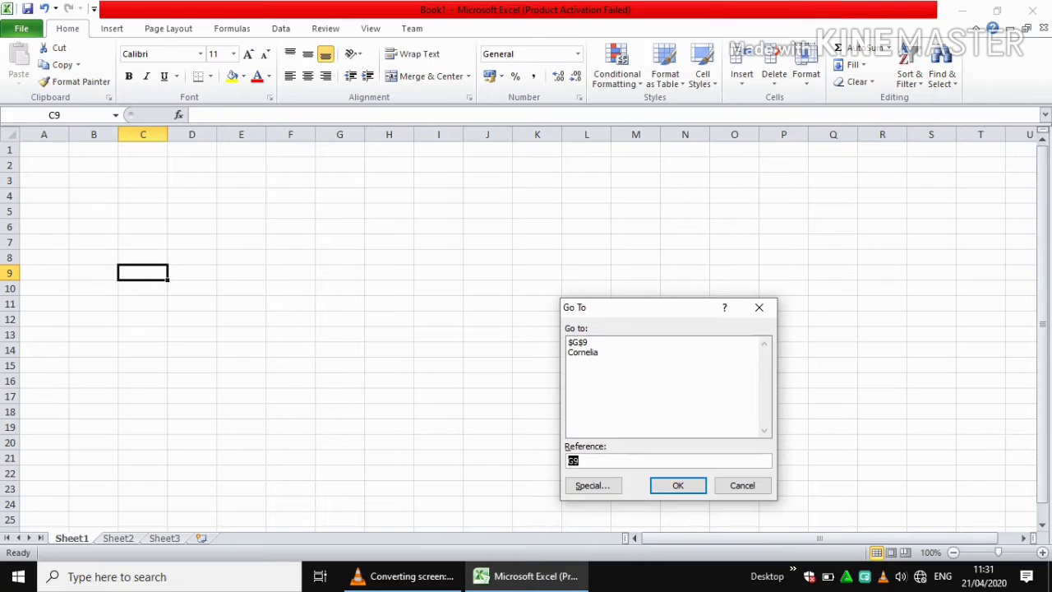
{"action": "key", "text": "Caps_Lock"}
{"action": "type", "text": "C"}
{"action": "key", "text": "Caps_Lock"}
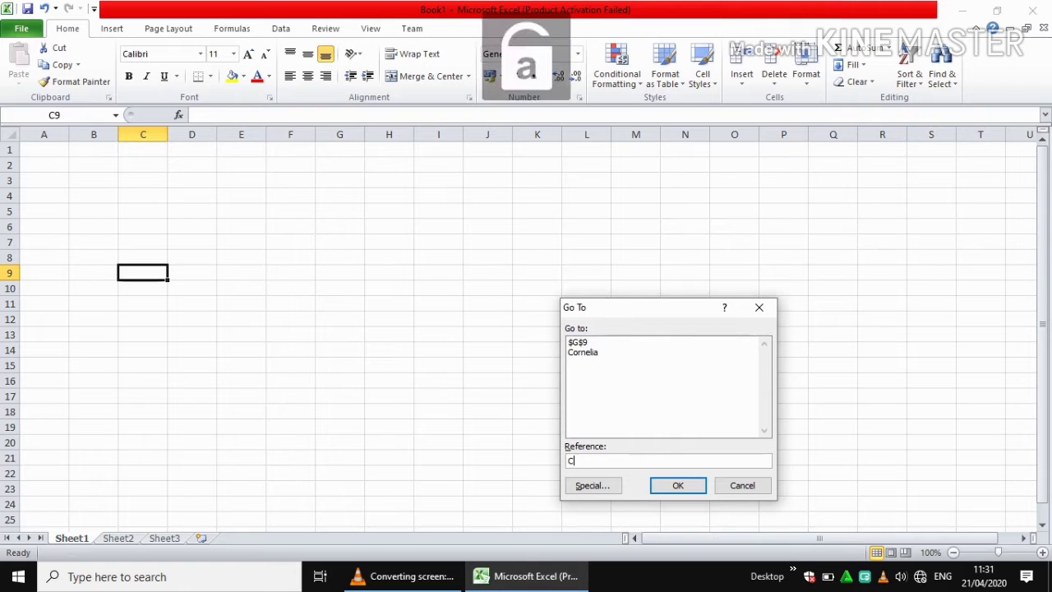
{"action": "type", "text": "orne"}
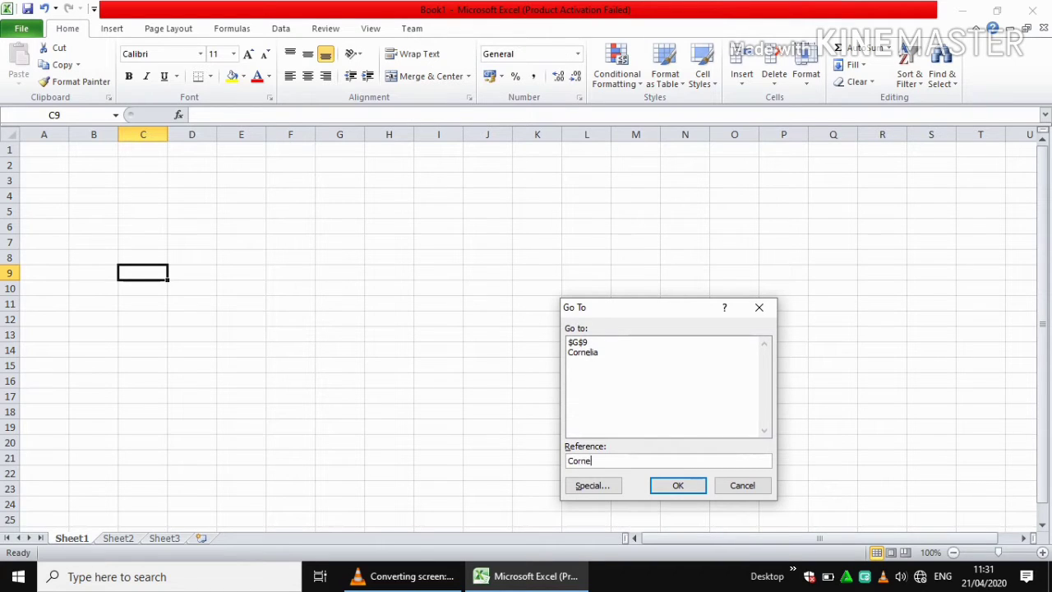
{"action": "type", "text": "lia"}
{"action": "key", "text": "Return"}
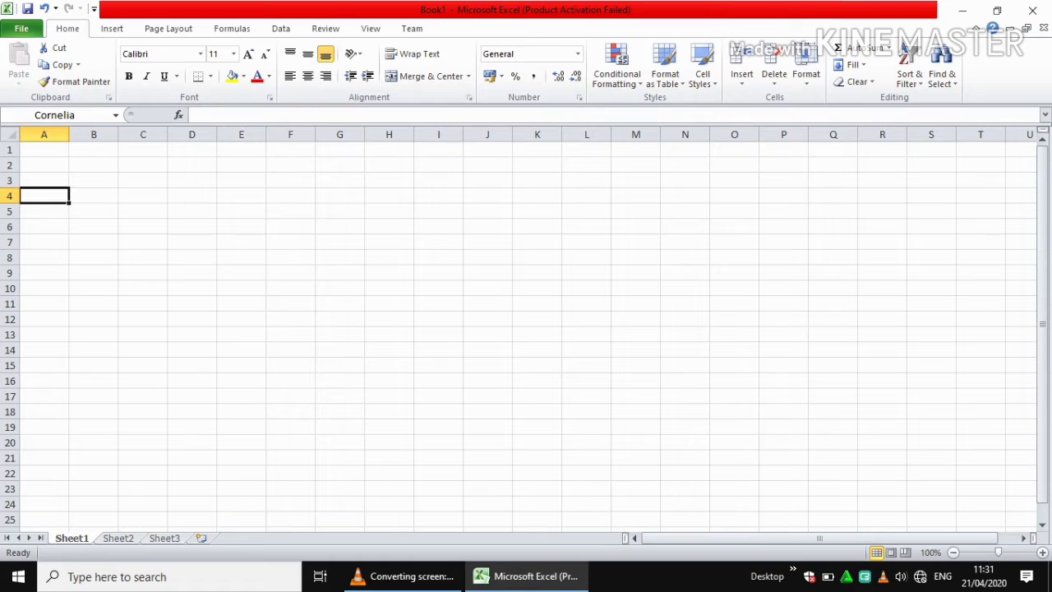
Step: Select cell F9, return to A1, then select another cell in column F
{"action": "left_click", "coordinate": [290, 273]}
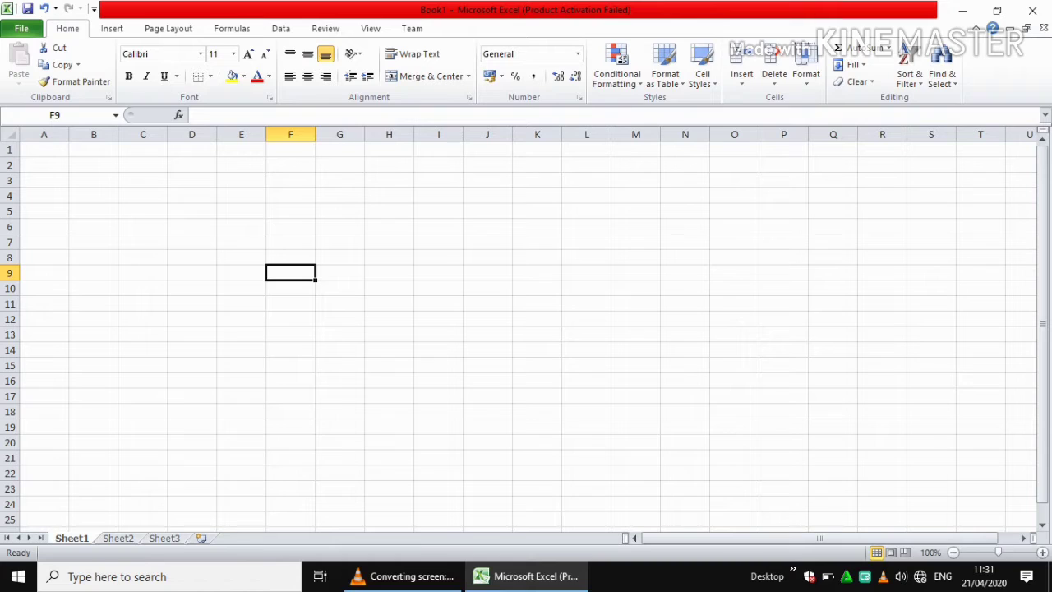
{"action": "left_click", "coordinate": [45, 149]}
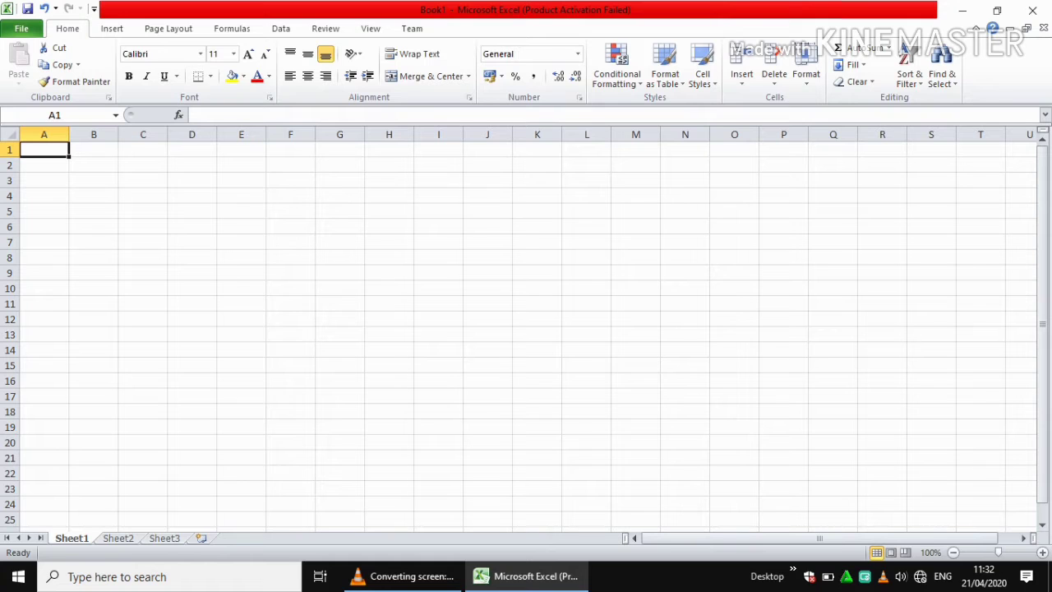
{"action": "left_click", "coordinate": [290, 288]}
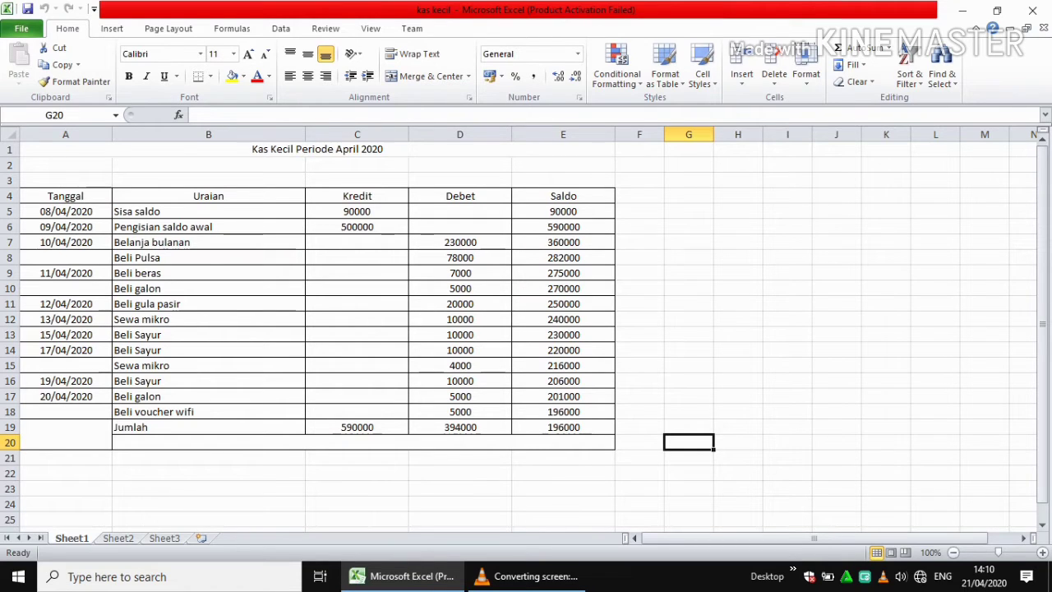
Step: Scroll the Kas Kecil sheet one column right and back, then select the empty cells B21 and C24 below the table
{"action": "left_click_drag", "start_coordinate": [814, 537], "coordinate": [843, 538]}
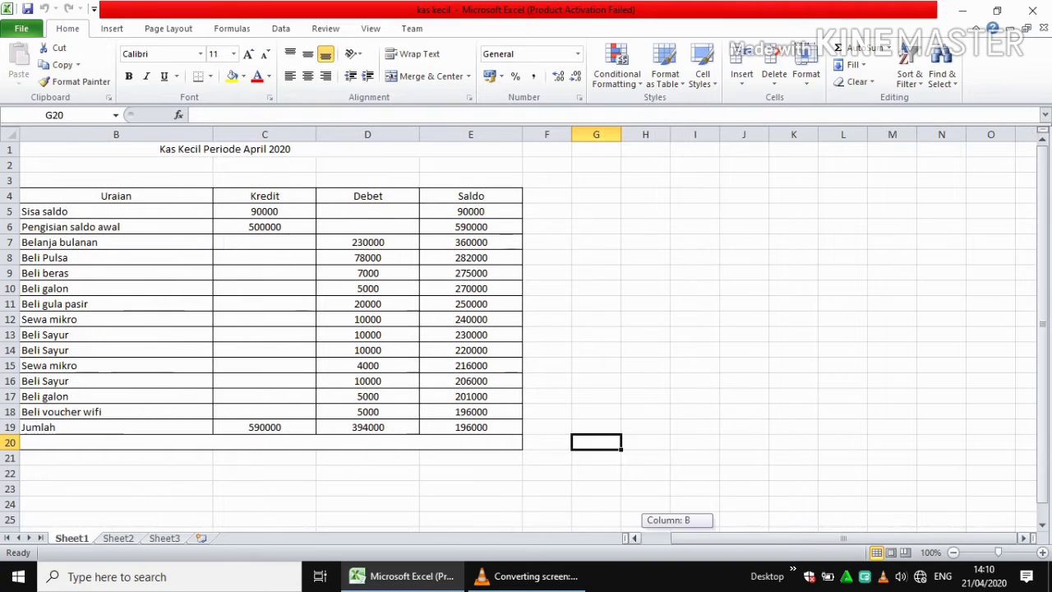
{"action": "left_click_drag", "start_coordinate": [841, 537], "coordinate": [813, 538]}
{"action": "left_click", "coordinate": [209, 457]}
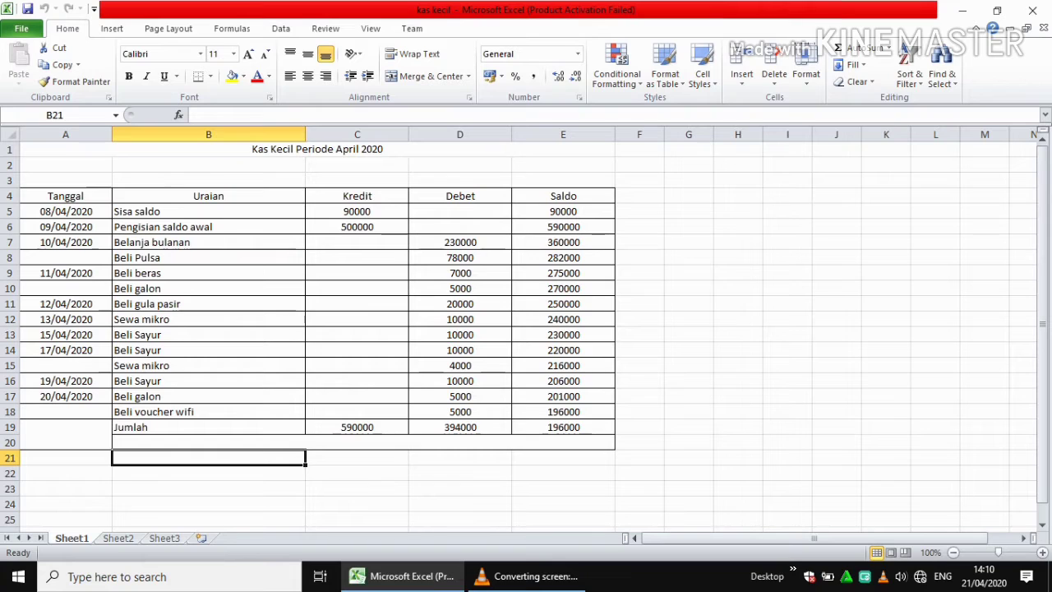
{"action": "left_click", "coordinate": [357, 503]}
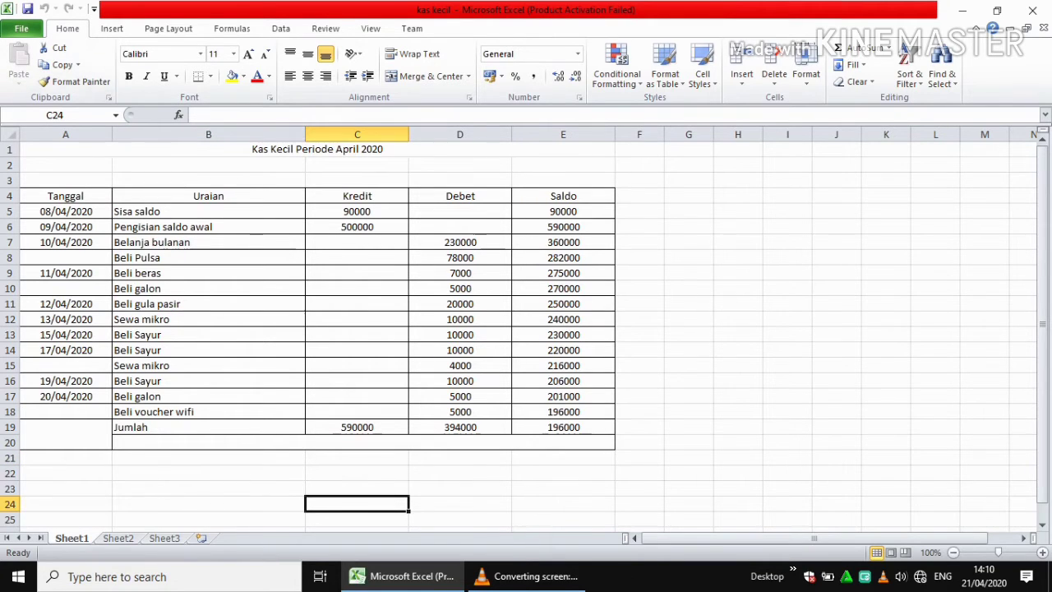
Step: In the print settings, set the print scope to Print Entire Workbook and switch it back to Print Active Sheets
{"action": "left_click", "coordinate": [21, 28]}
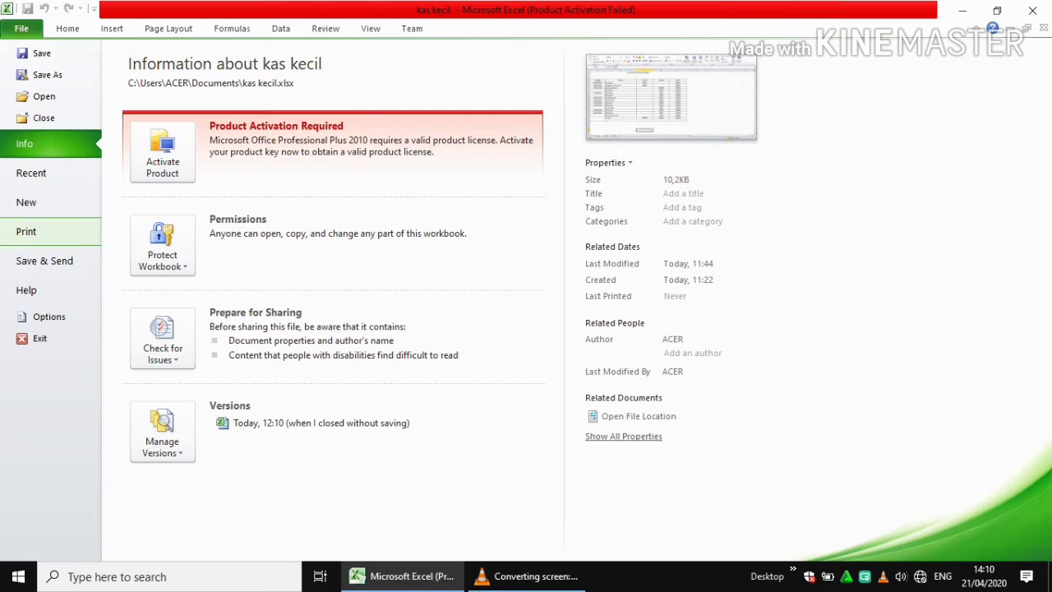
{"action": "left_click", "coordinate": [26, 231]}
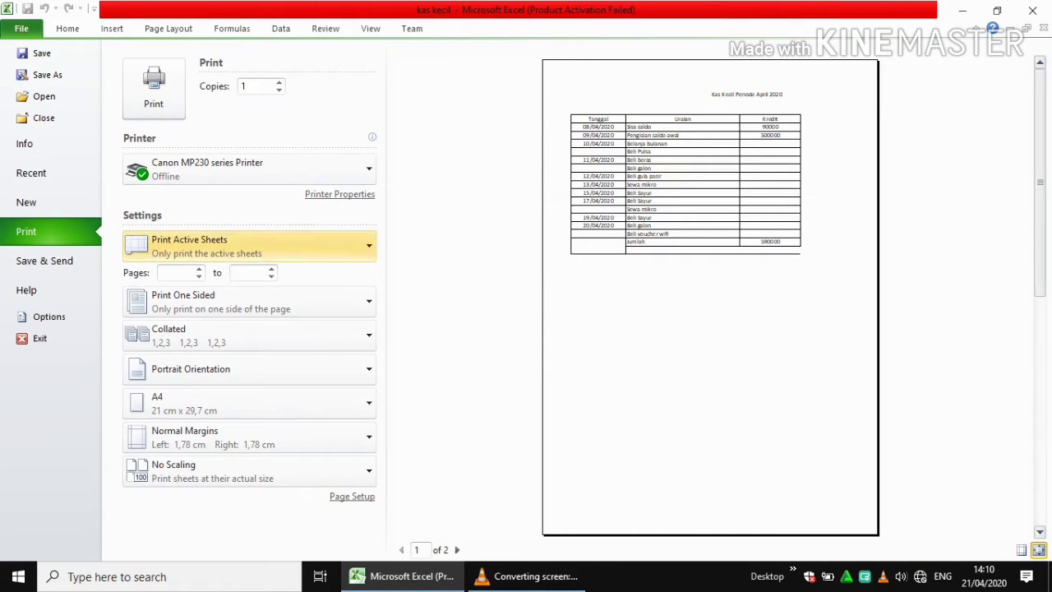
{"action": "left_click", "coordinate": [247, 246]}
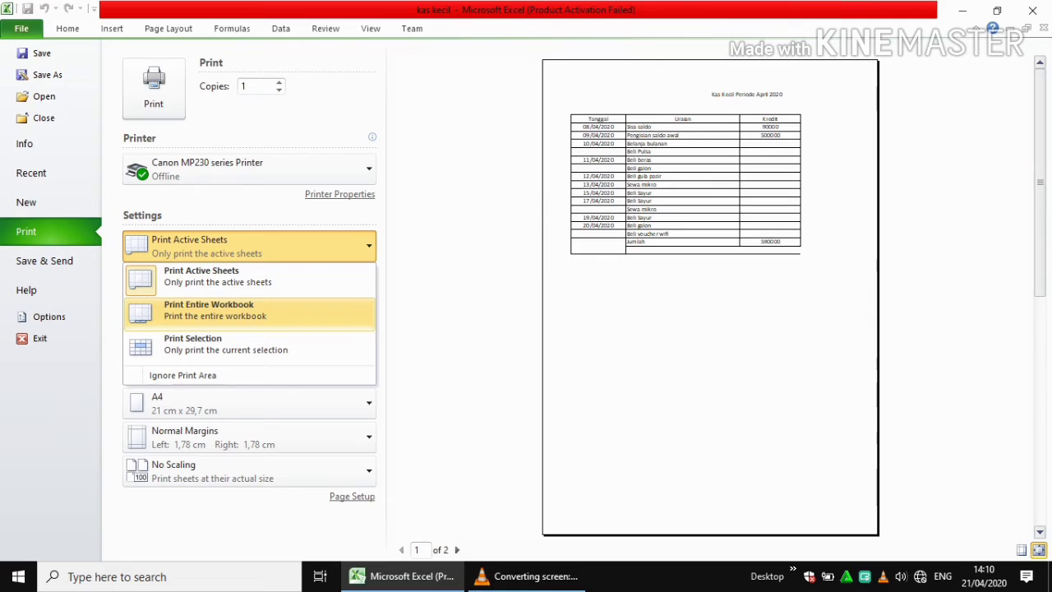
{"action": "left_click", "coordinate": [248, 313]}
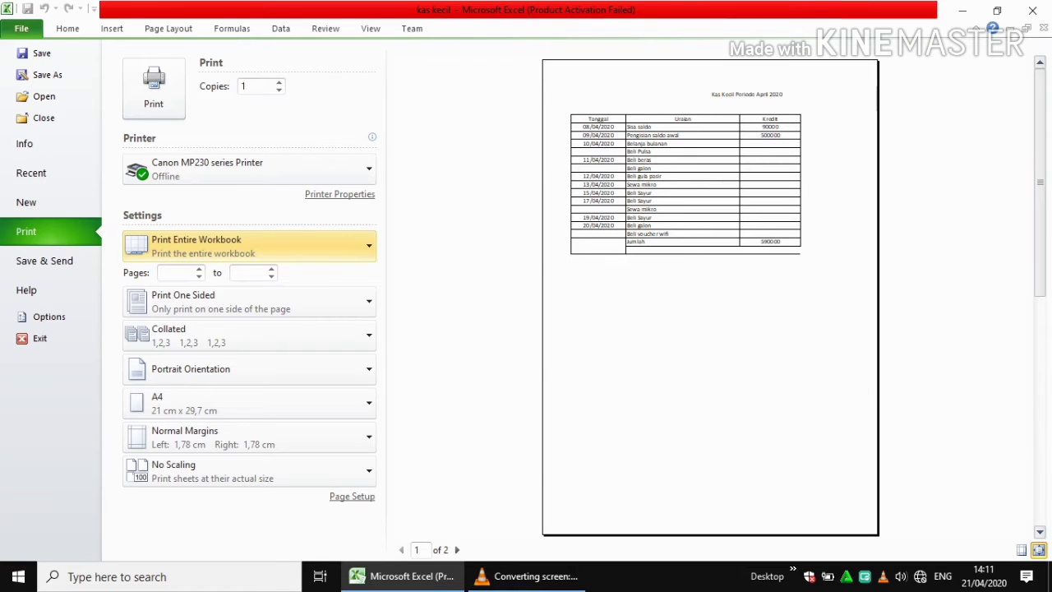
{"action": "left_click", "coordinate": [249, 247]}
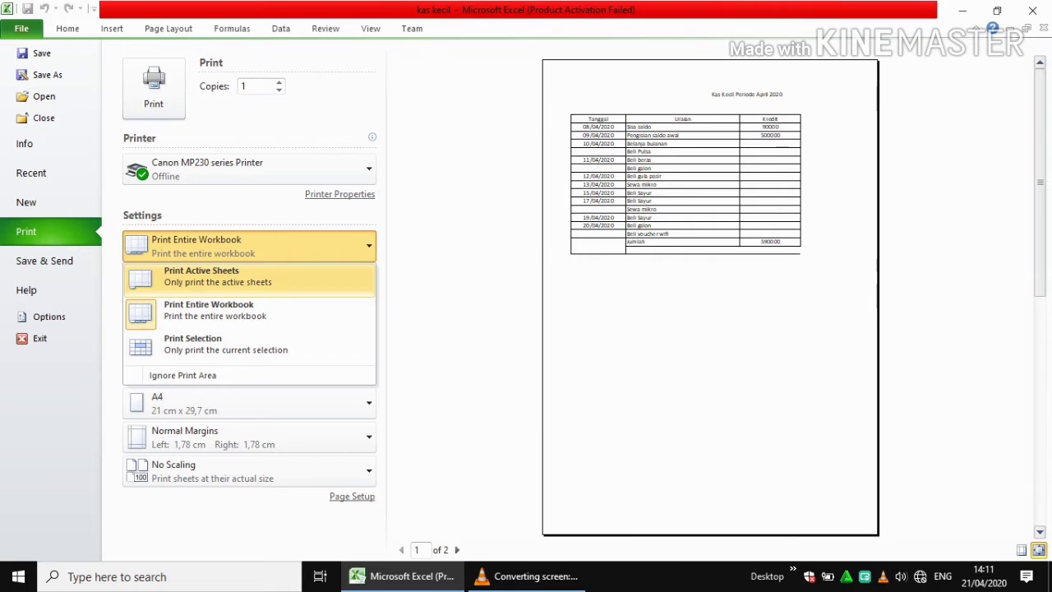
{"action": "key", "text": "Return"}
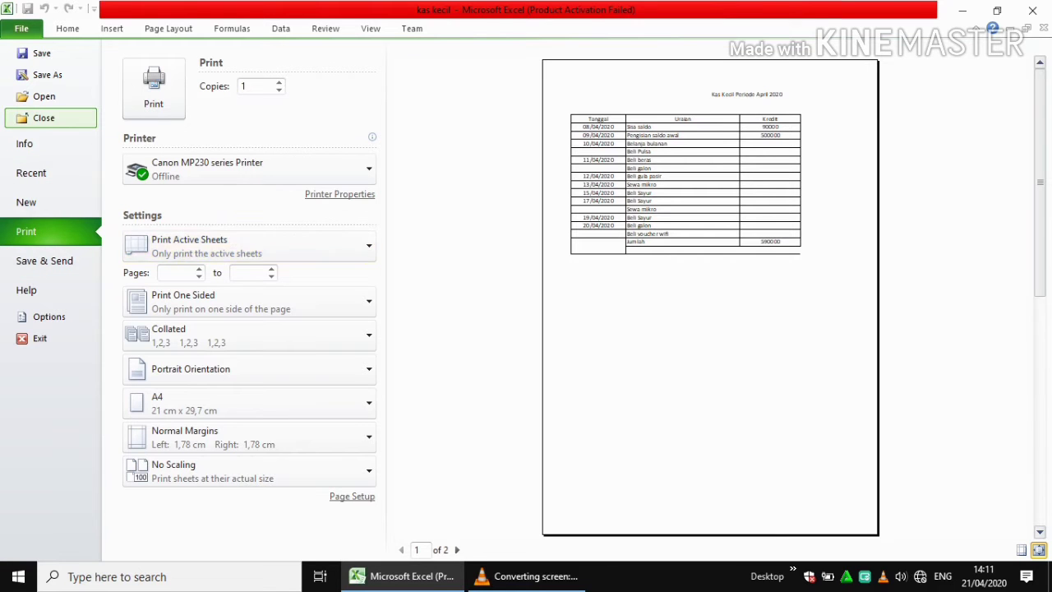
Step: Close the kas kecil workbook and reopen it from the recent workbooks
{"action": "left_click", "coordinate": [44, 117]}
{"action": "left_click", "coordinate": [22, 29]}
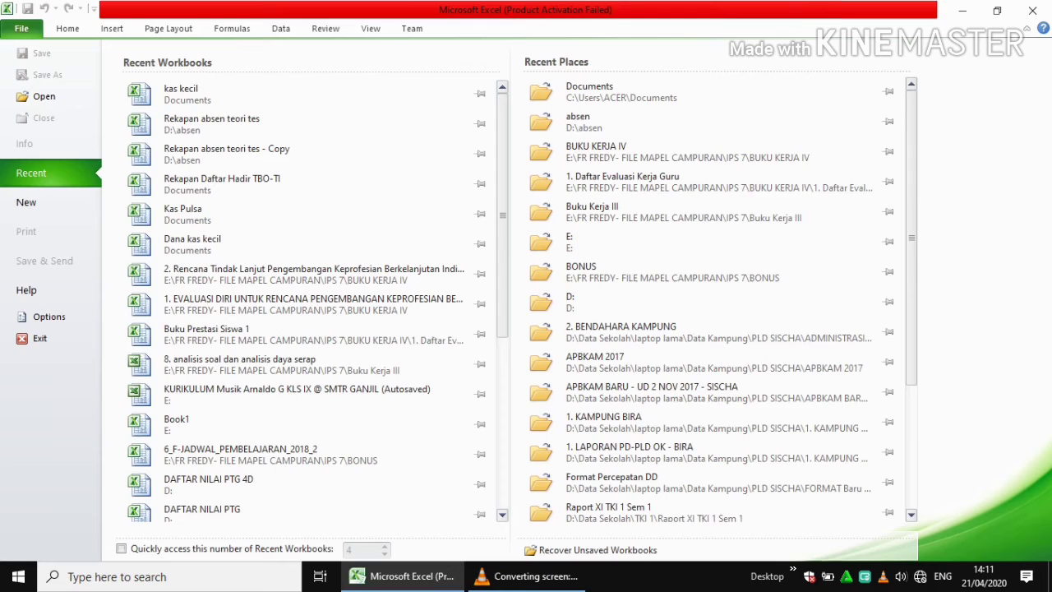
{"action": "left_click", "coordinate": [247, 93]}
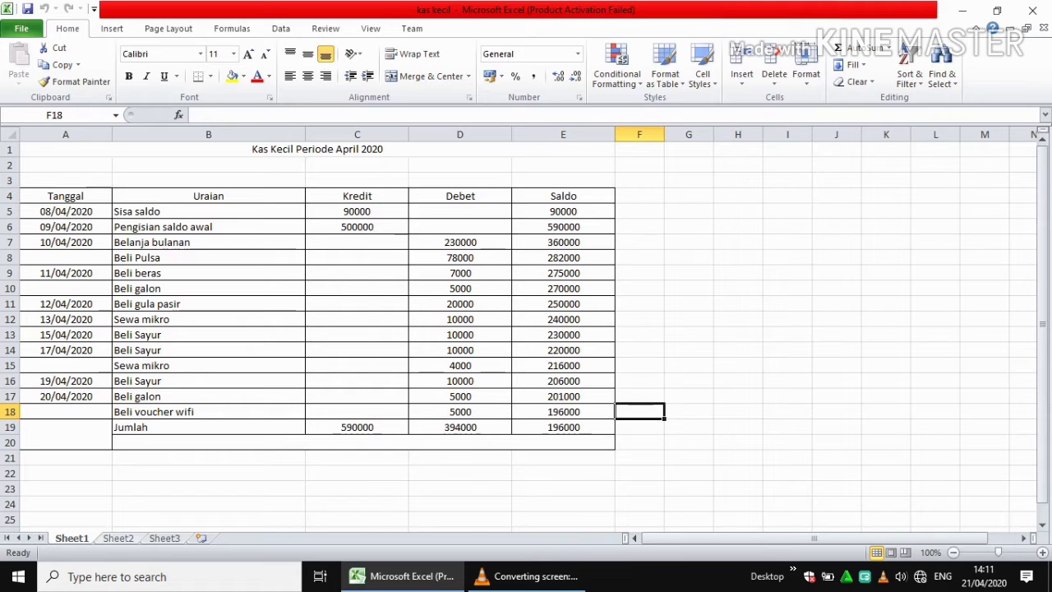
Step: Select the empty cells A22, B24 and A23 below the table, ending on B24
{"action": "left_click", "coordinate": [66, 474]}
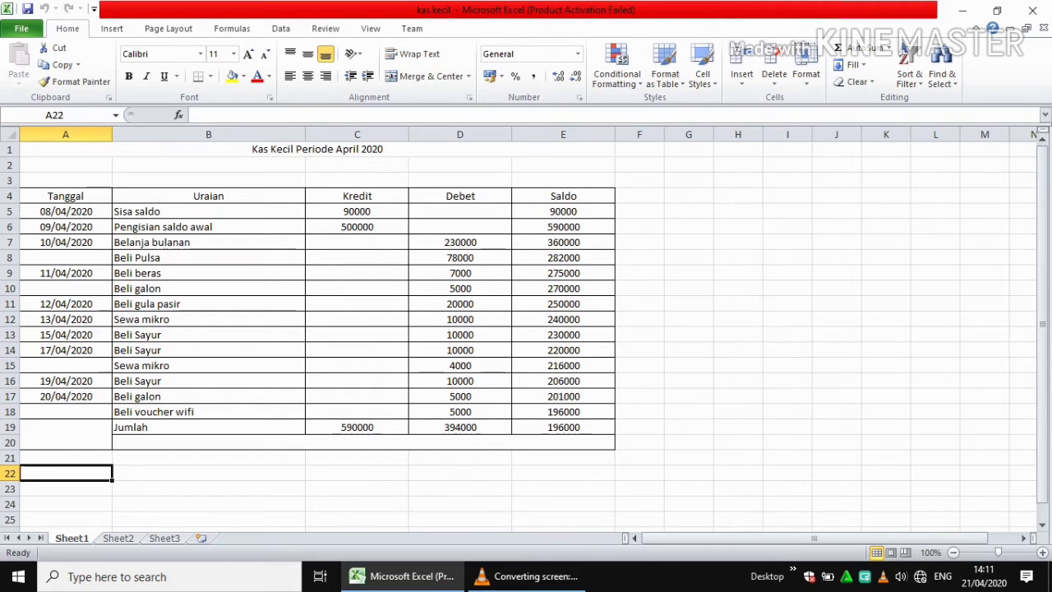
{"action": "left_click", "coordinate": [209, 519]}
{"action": "left_click", "coordinate": [209, 503]}
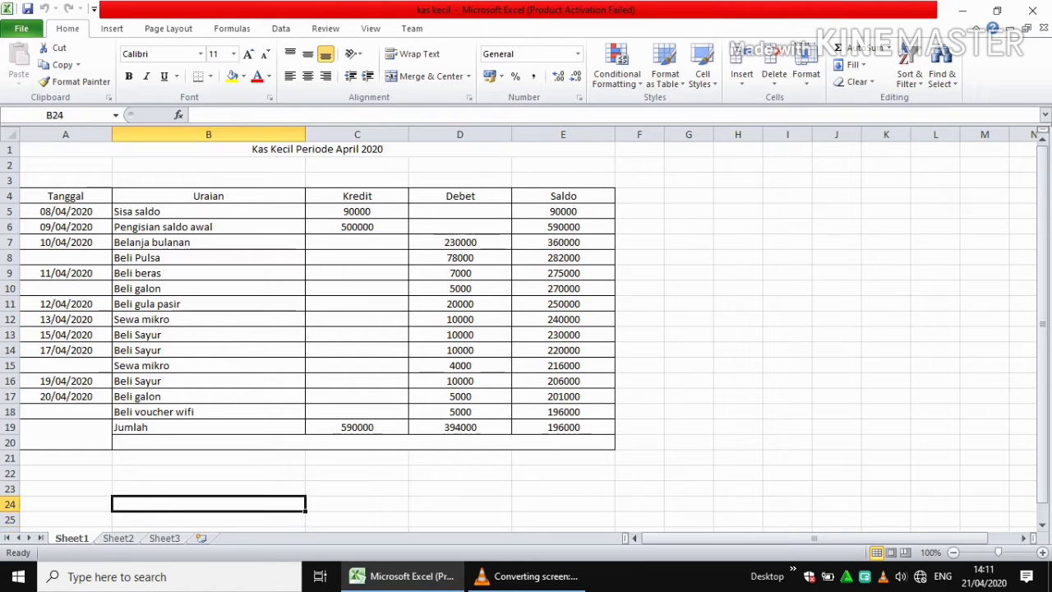
{"action": "left_click", "coordinate": [66, 489]}
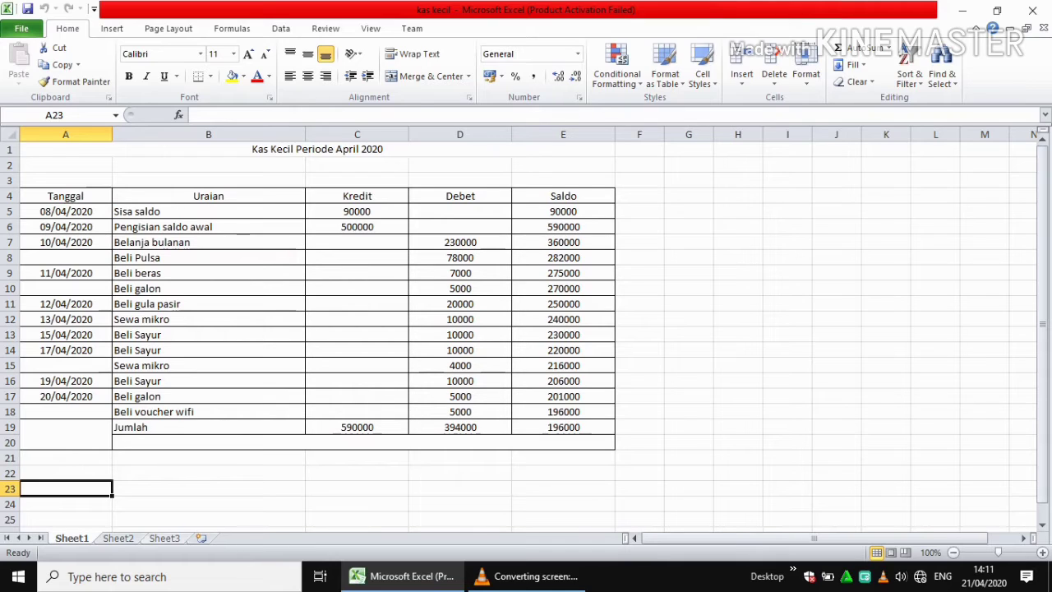
{"action": "left_click", "coordinate": [209, 504]}
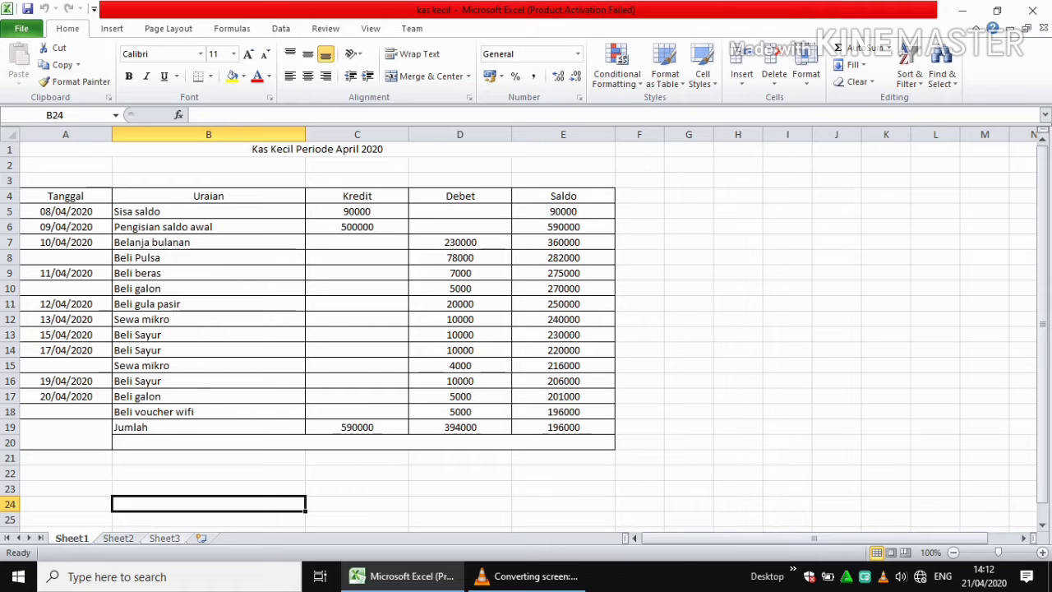
Step: Group Sheet2 with Sheet1 and insert two new worksheets after Sheet3
{"action": "left_click", "coordinate": [119, 538], "text": "ctrl"}
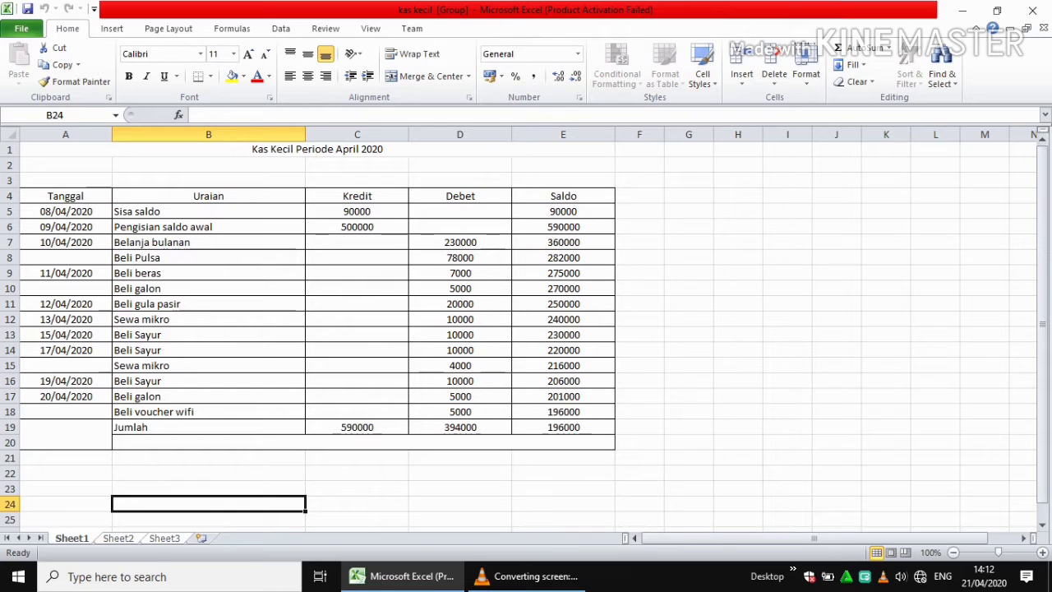
{"action": "left_click", "coordinate": [201, 538]}
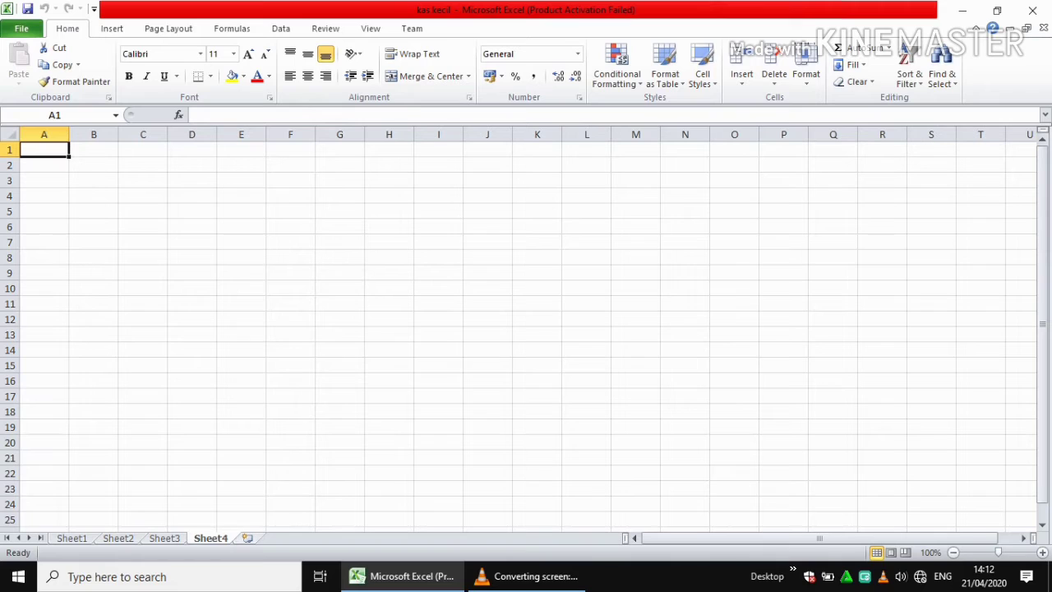
{"action": "left_click", "coordinate": [248, 538]}
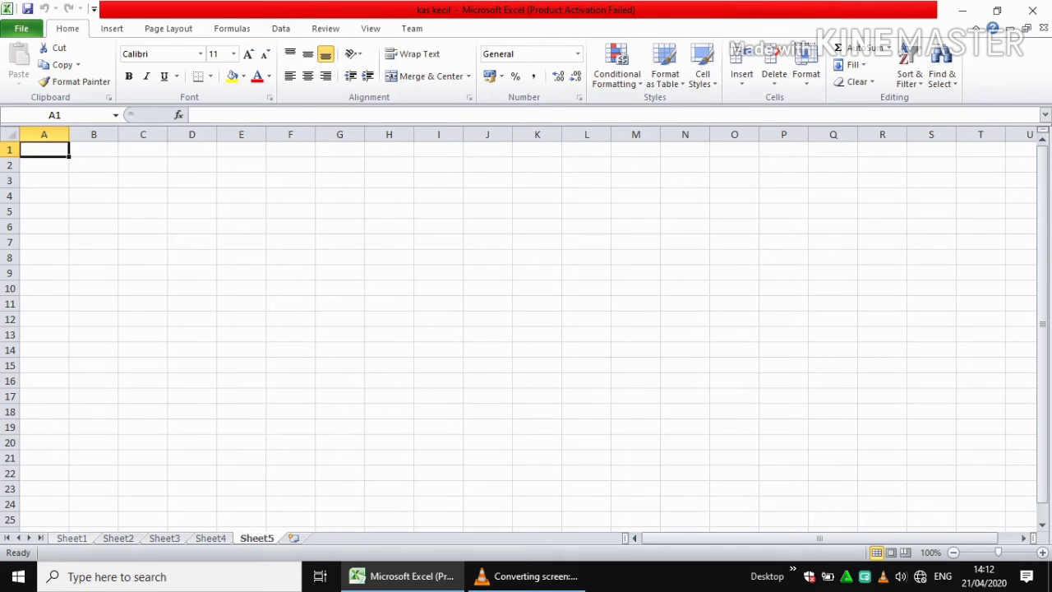
Step: Group Sheet1 through Sheet5 and choose Print Active Sheets as the print scope
{"action": "left_click", "coordinate": [71, 538]}
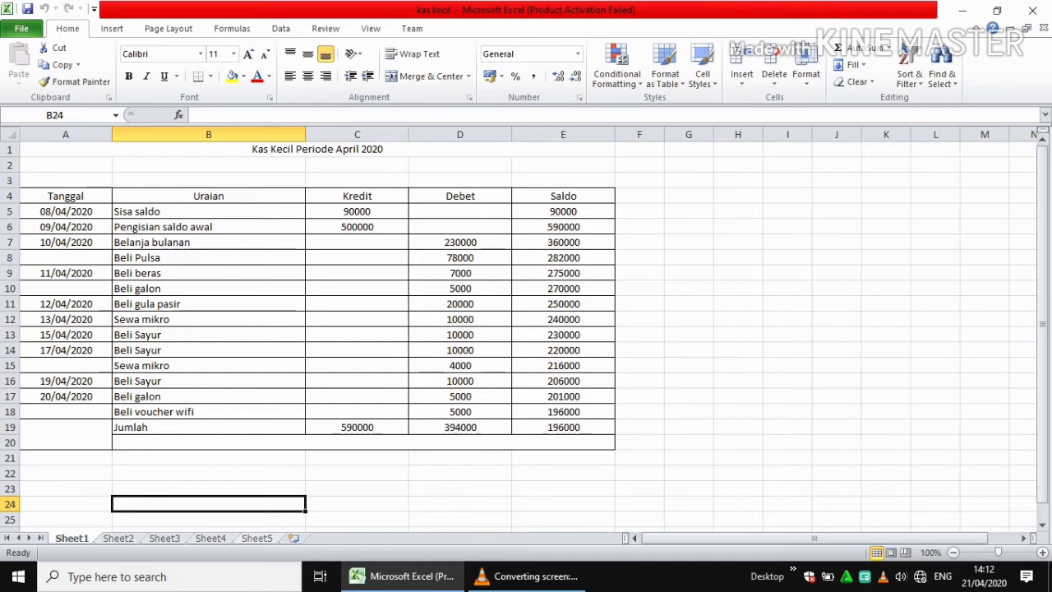
{"action": "left_click", "coordinate": [257, 538], "text": "shift"}
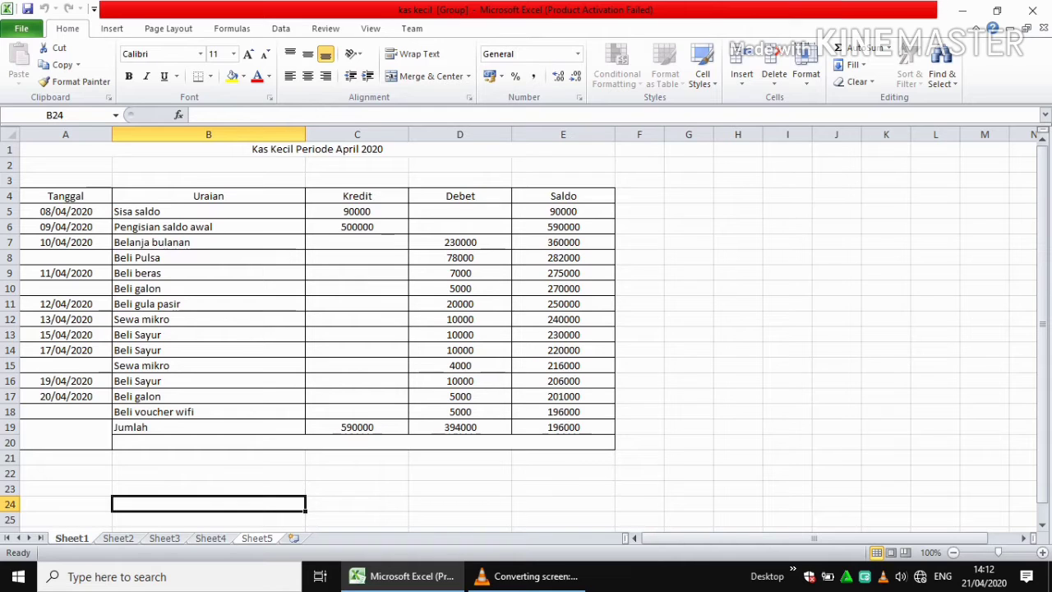
{"action": "left_click", "coordinate": [21, 29]}
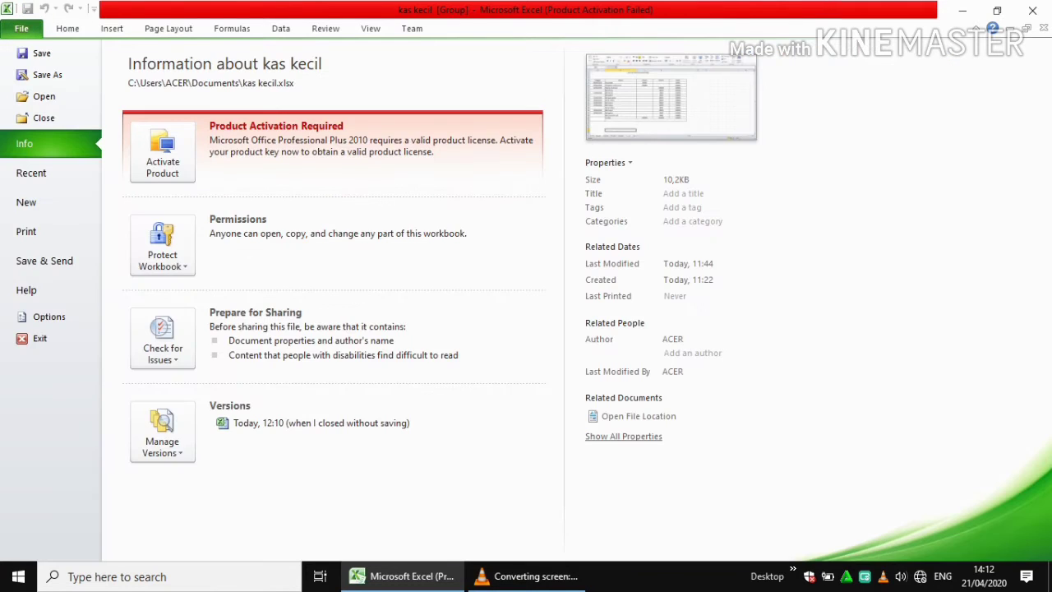
{"action": "left_click", "coordinate": [33, 231]}
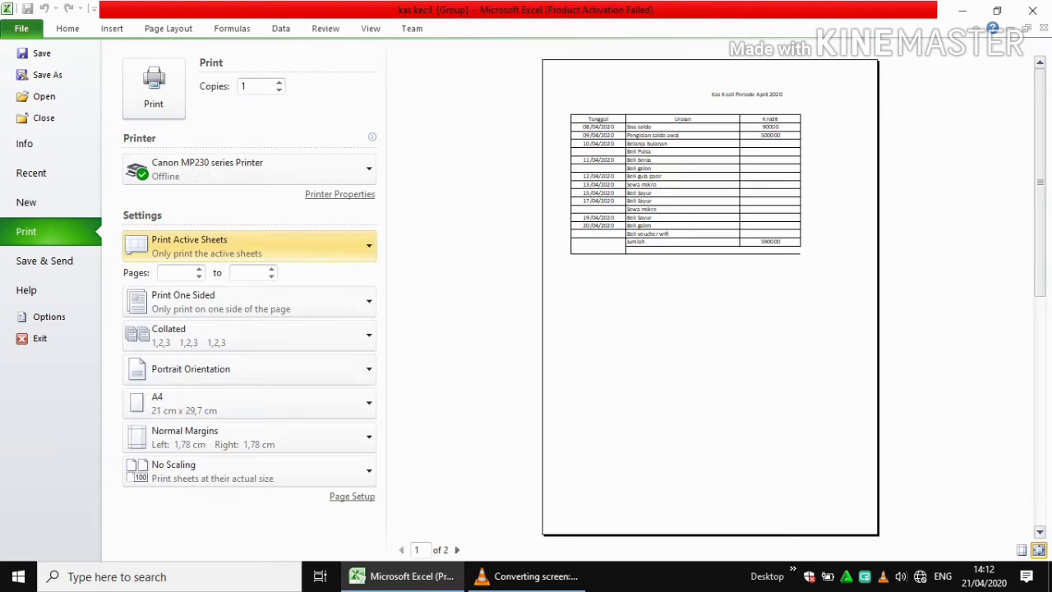
{"action": "left_click", "coordinate": [246, 246]}
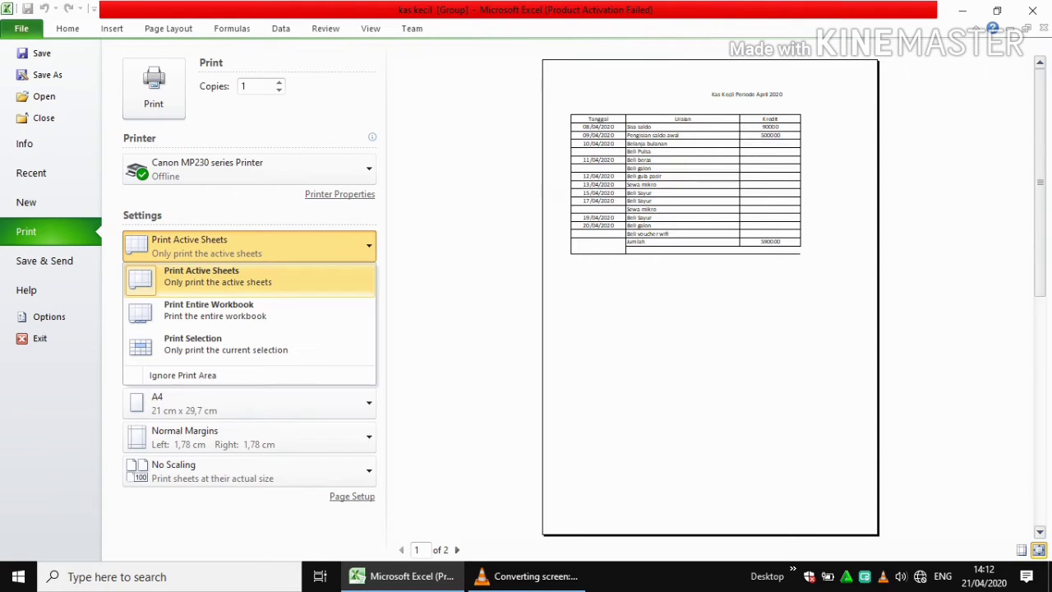
{"action": "left_click", "coordinate": [246, 277]}
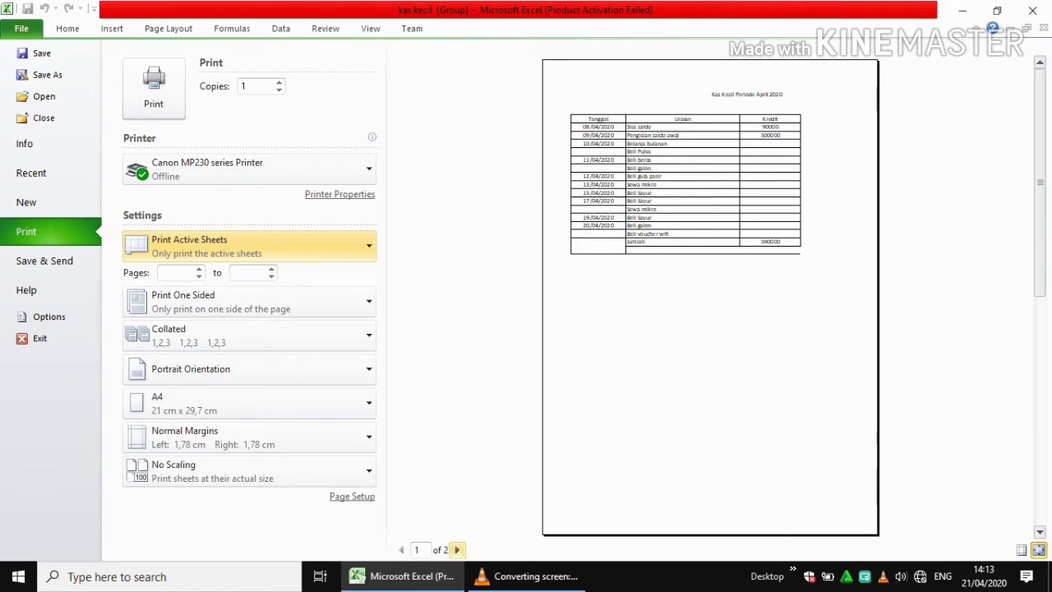
Step: Page back and forth through the print preview, and return to the worksheet keeping the workbook open
{"action": "left_click", "coordinate": [457, 549]}
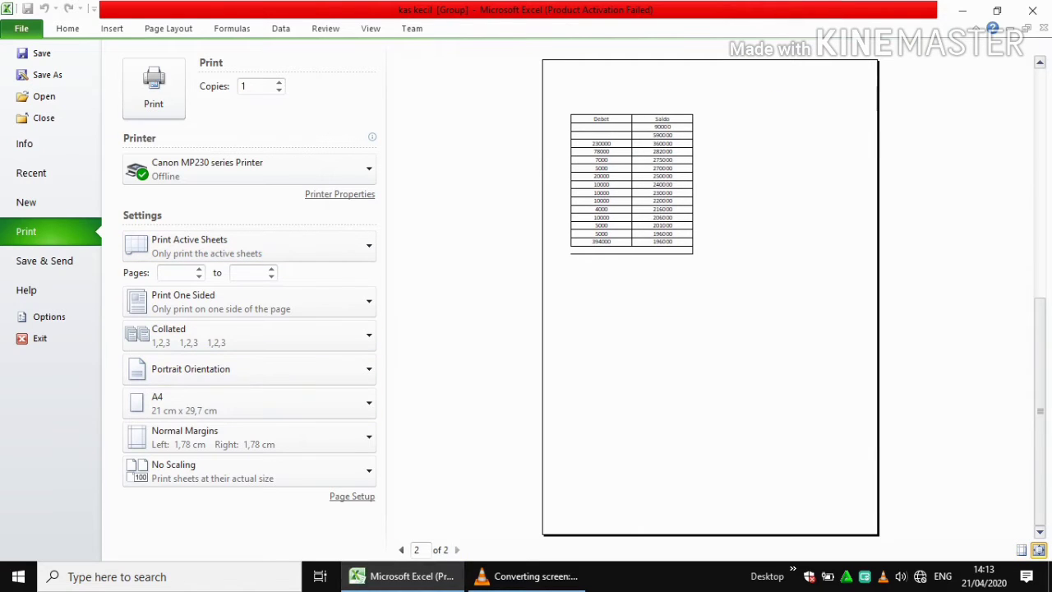
{"action": "left_click", "coordinate": [401, 549]}
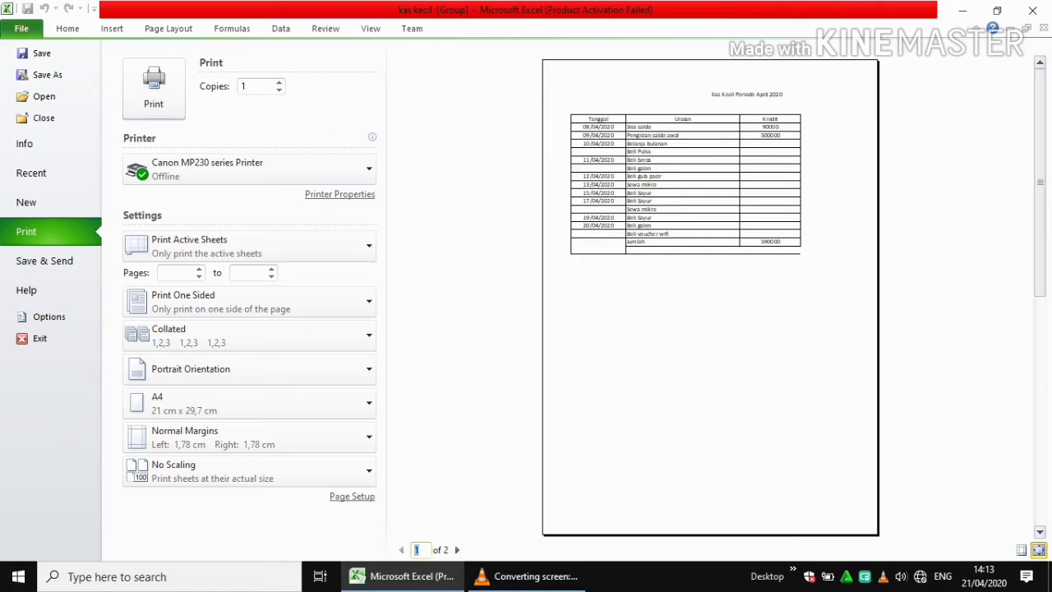
{"action": "left_click", "coordinate": [457, 549]}
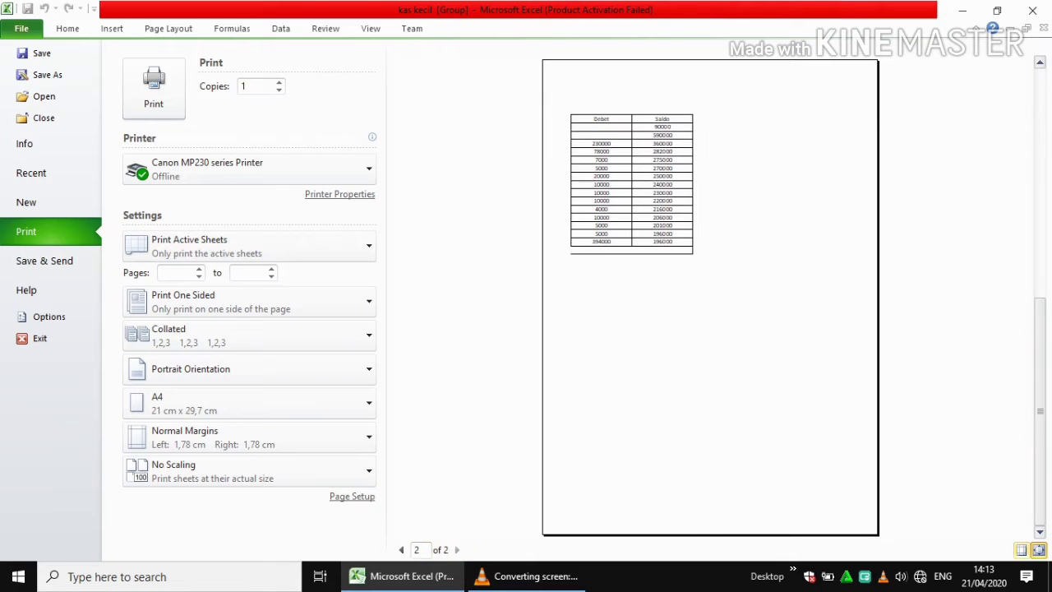
{"action": "left_click", "coordinate": [401, 549]}
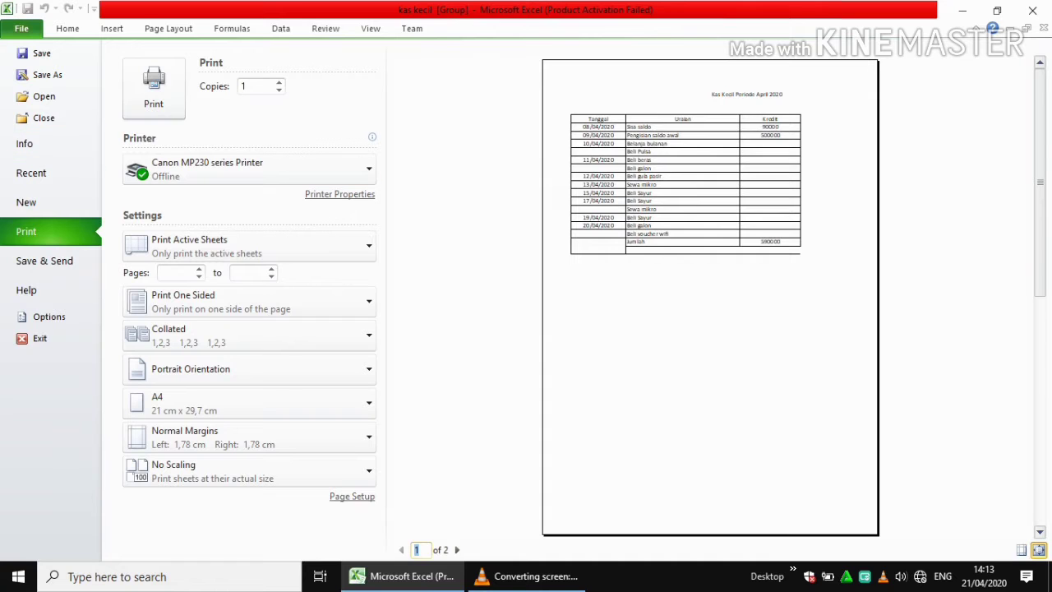
{"action": "left_click", "coordinate": [44, 117]}
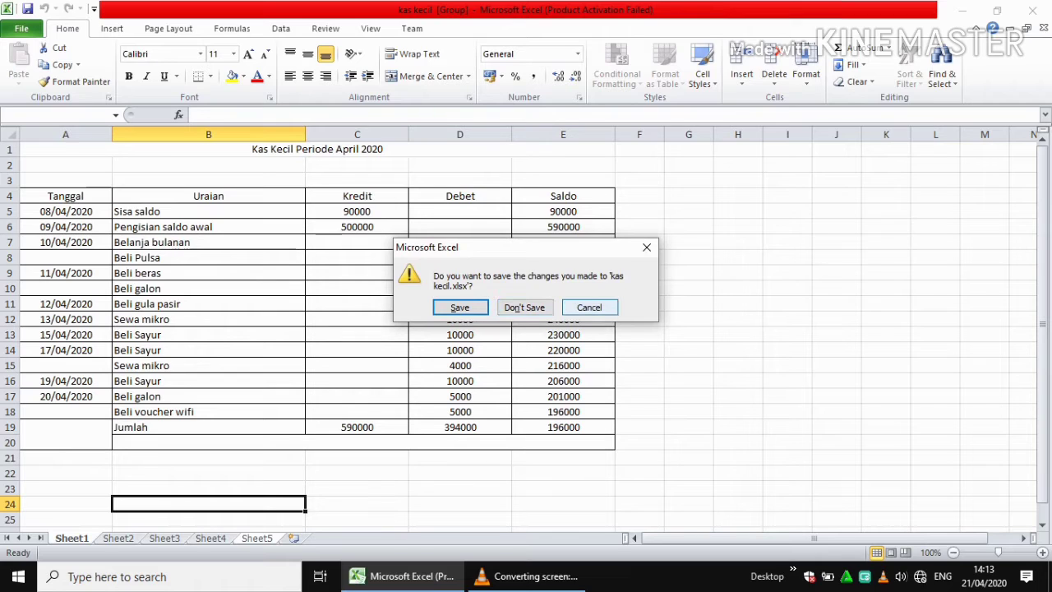
{"action": "left_click", "coordinate": [589, 307]}
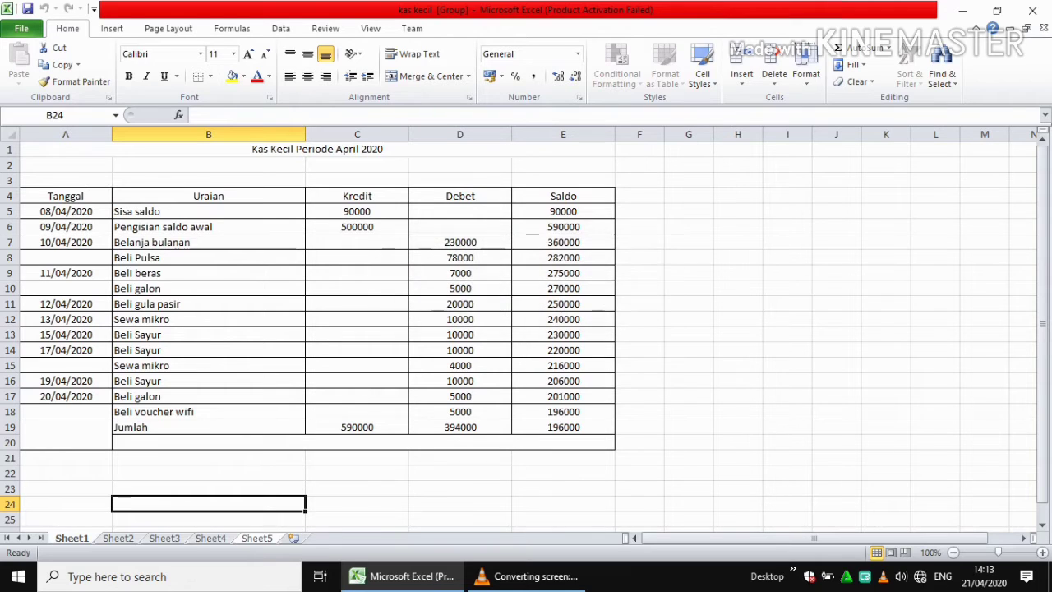
Step: Select the range A2:F23 on Sheet1 and set the print scope to Print Selection
{"action": "left_click", "coordinate": [357, 258]}
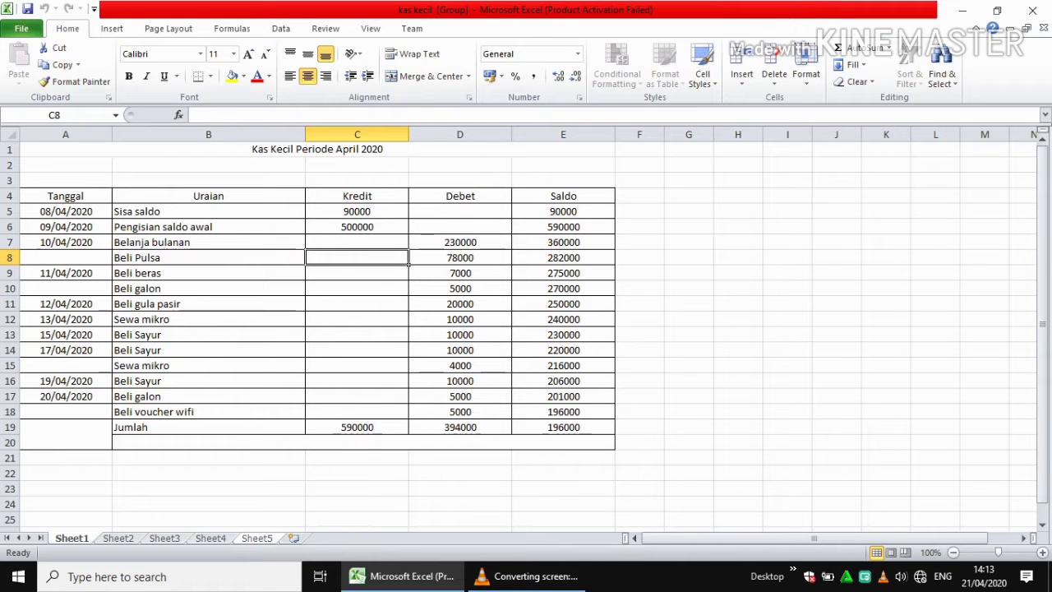
{"action": "left_click_drag", "start_coordinate": [66, 165], "coordinate": [639, 488]}
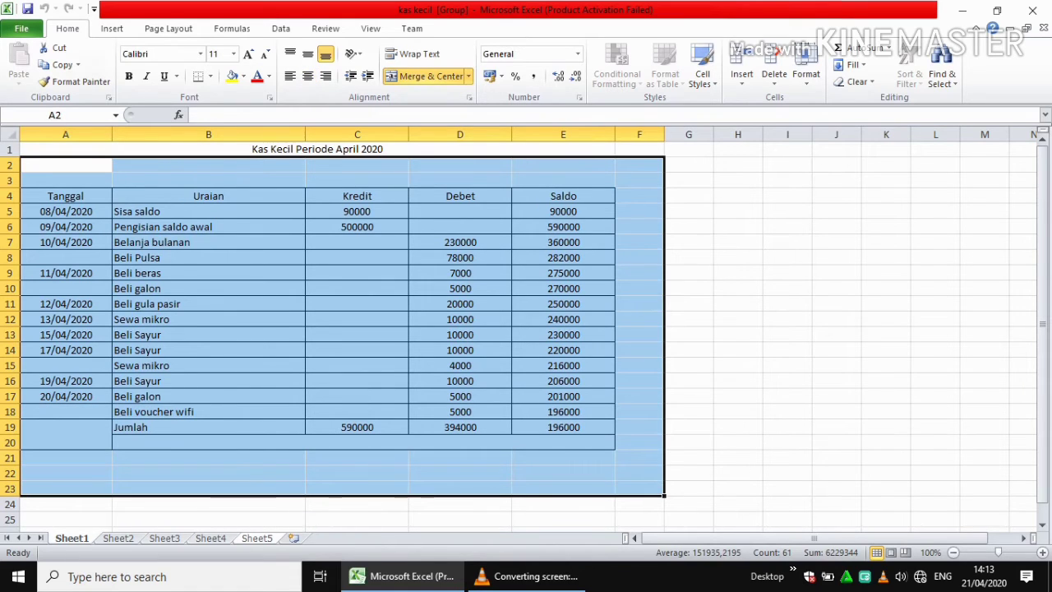
{"action": "left_click", "coordinate": [22, 28]}
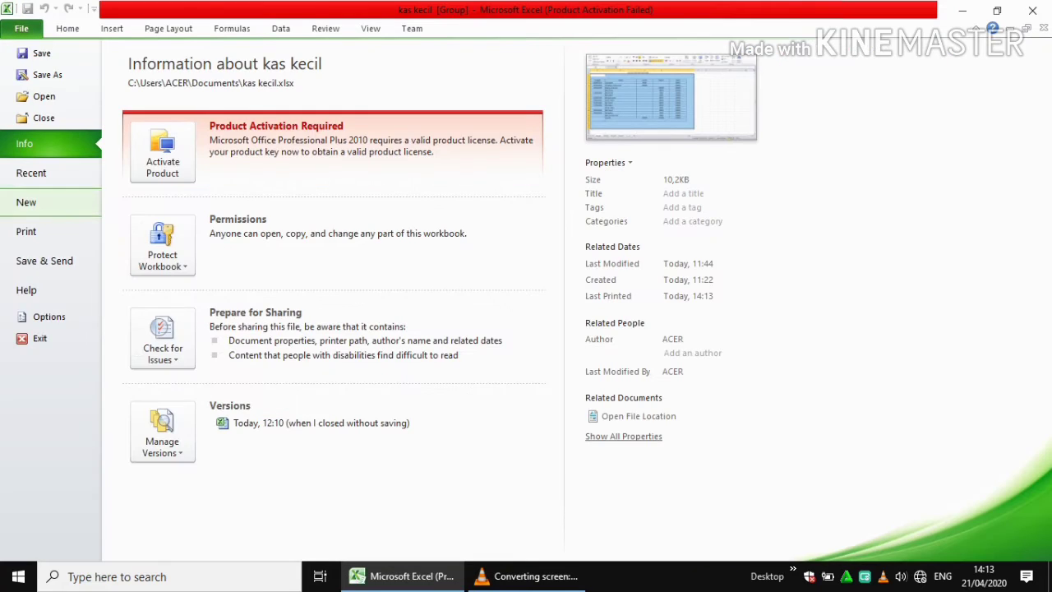
{"action": "left_click", "coordinate": [27, 231]}
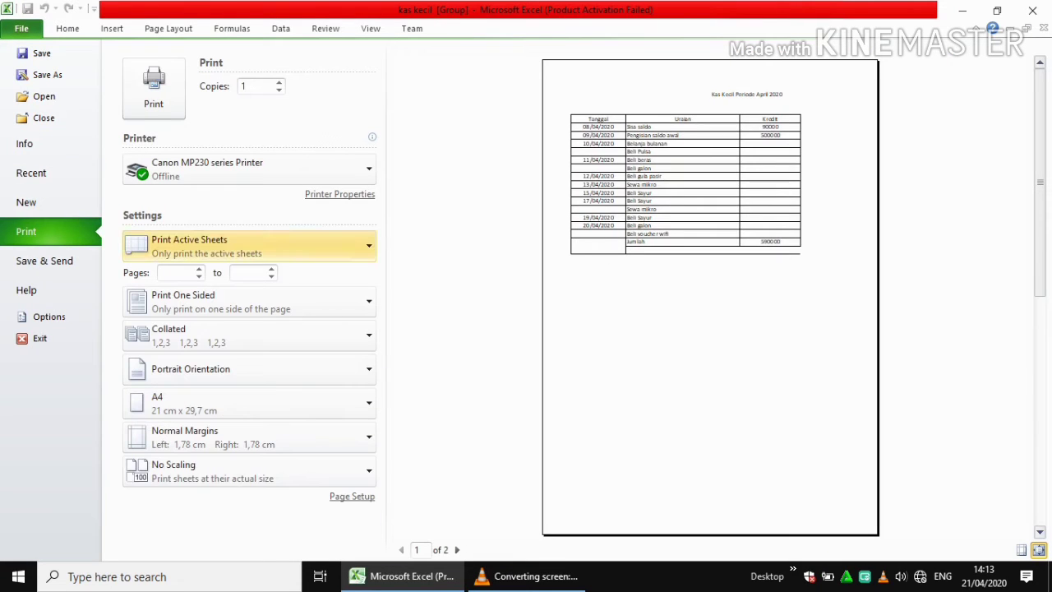
{"action": "left_click", "coordinate": [247, 246]}
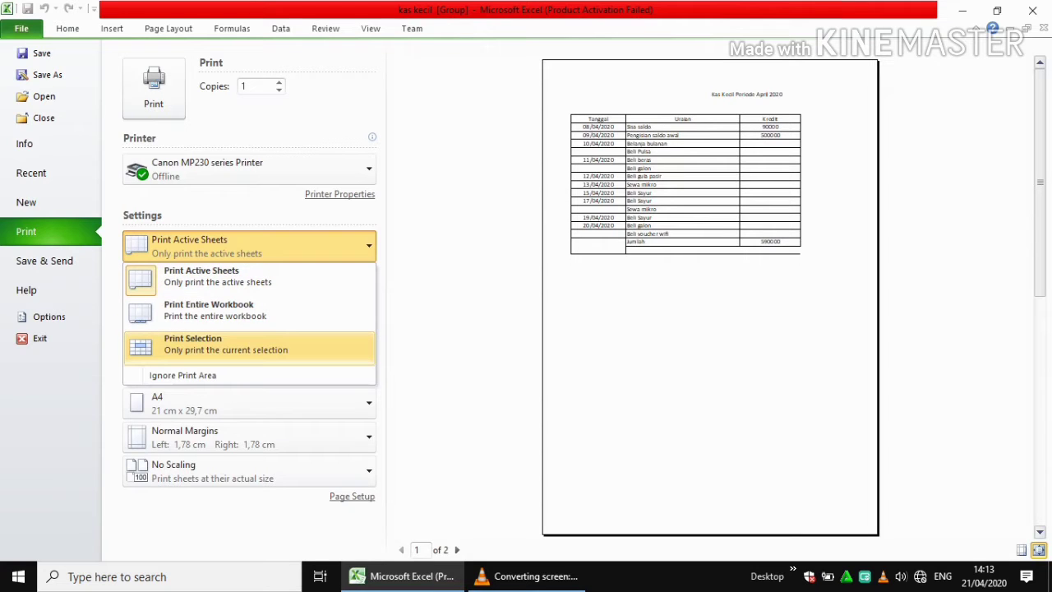
{"action": "left_click", "coordinate": [222, 344]}
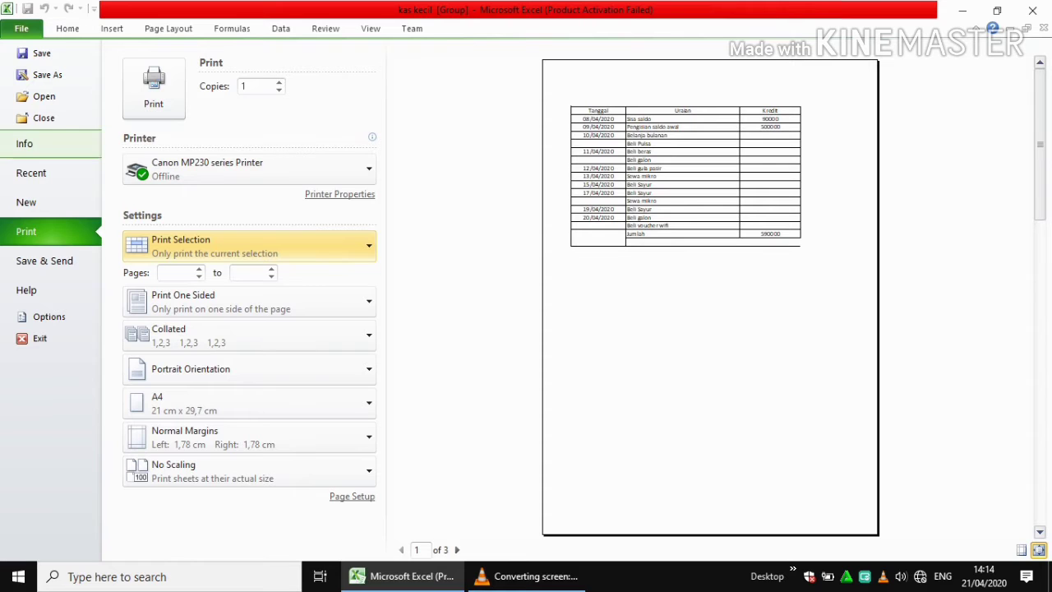
Step: Close the kas kecil workbook without saving the changes
{"action": "left_click", "coordinate": [44, 118]}
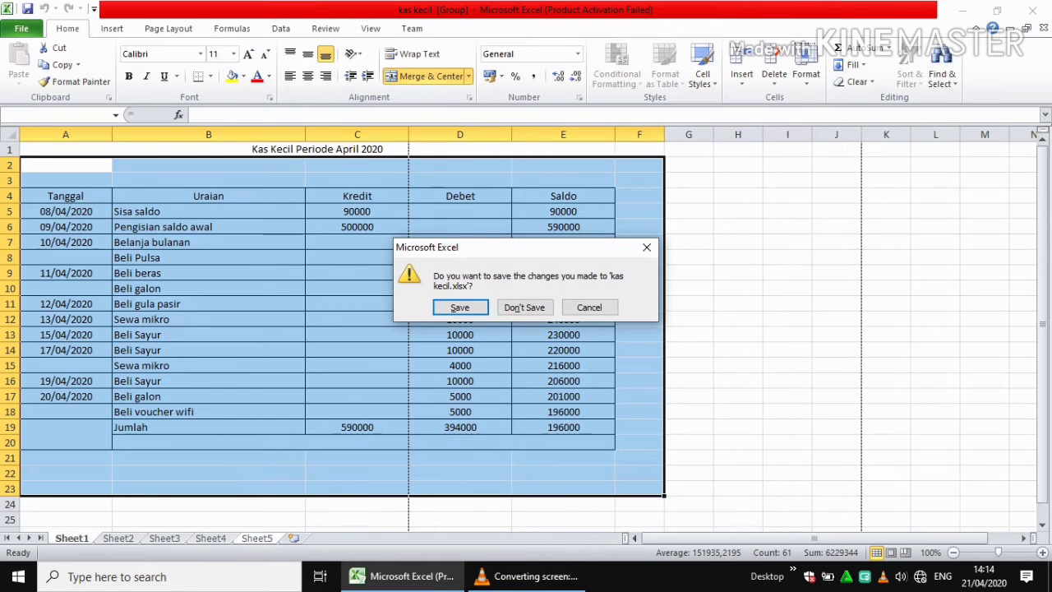
{"action": "left_click", "coordinate": [524, 306]}
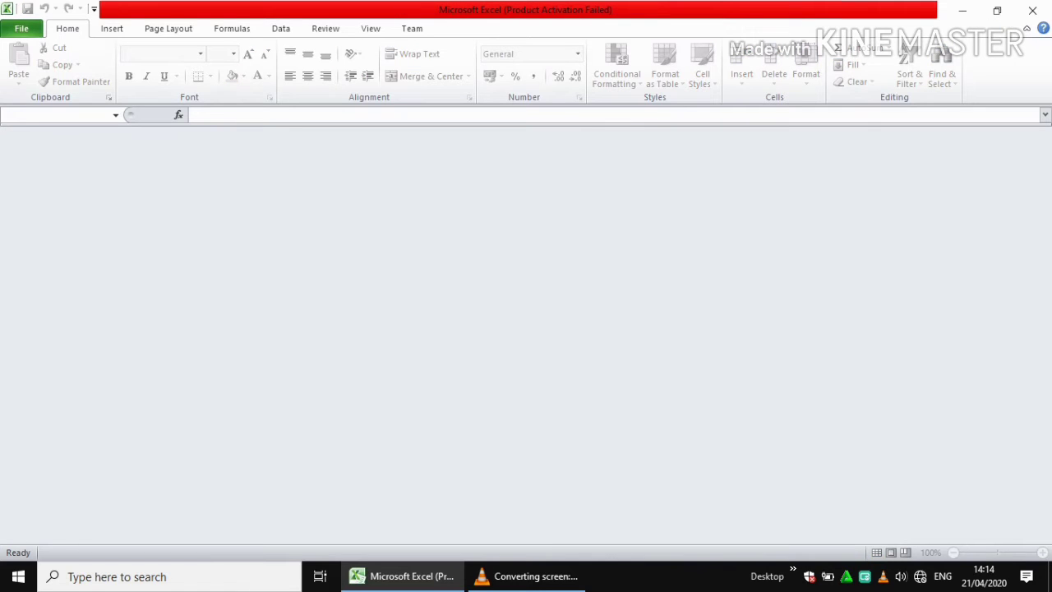
Step: Reopen the kas kecil workbook from the recent workbooks
{"action": "left_click", "coordinate": [21, 28]}
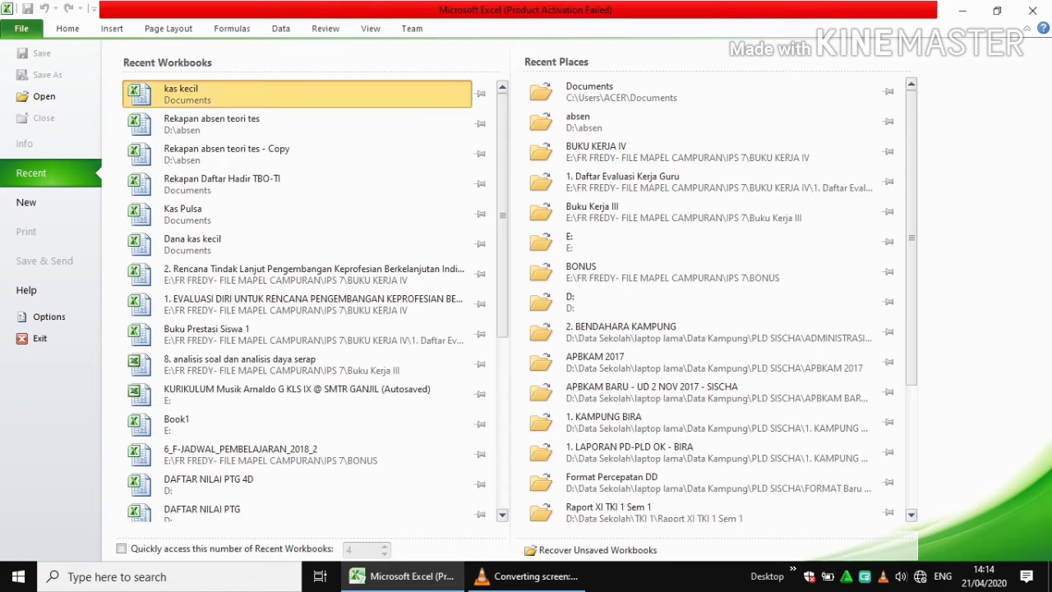
{"action": "left_click", "coordinate": [180, 93]}
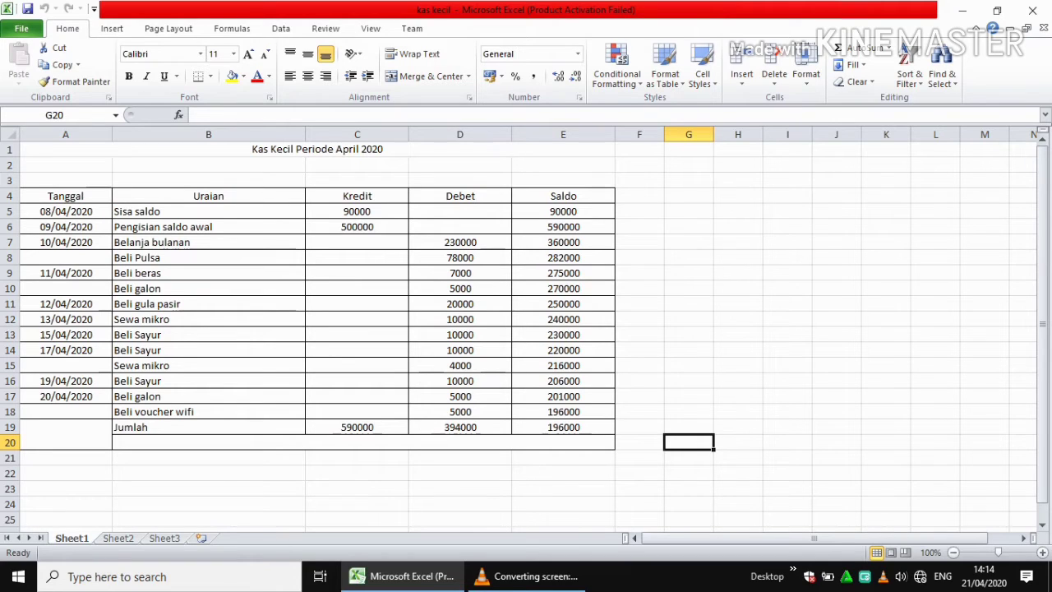
Step: Set the range A2:F22 on Sheet1 as the print area
{"action": "left_click", "coordinate": [66, 166]}
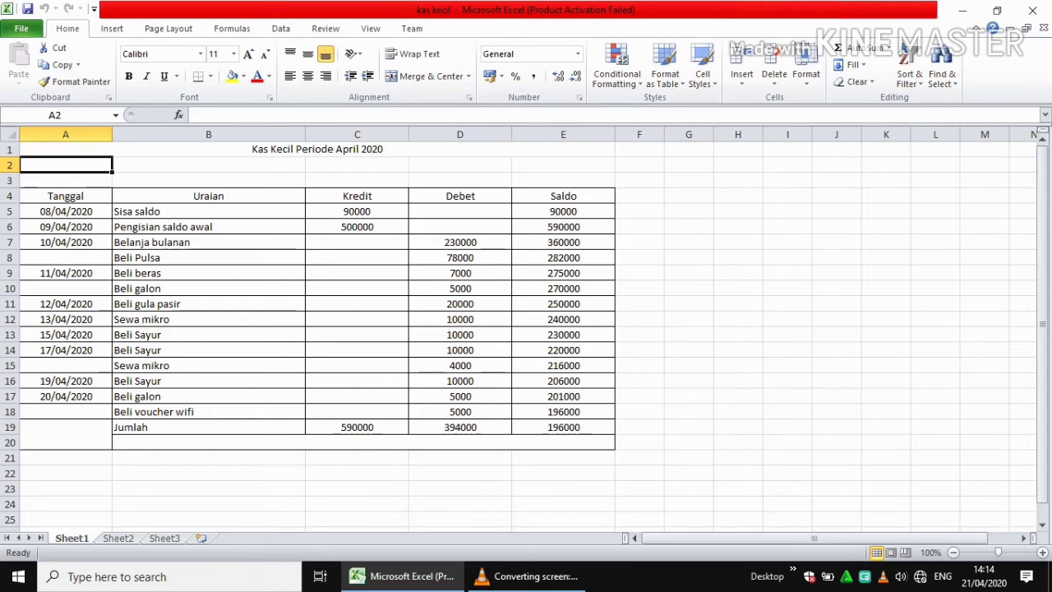
{"action": "left_click_drag", "start_coordinate": [65, 165], "coordinate": [640, 473]}
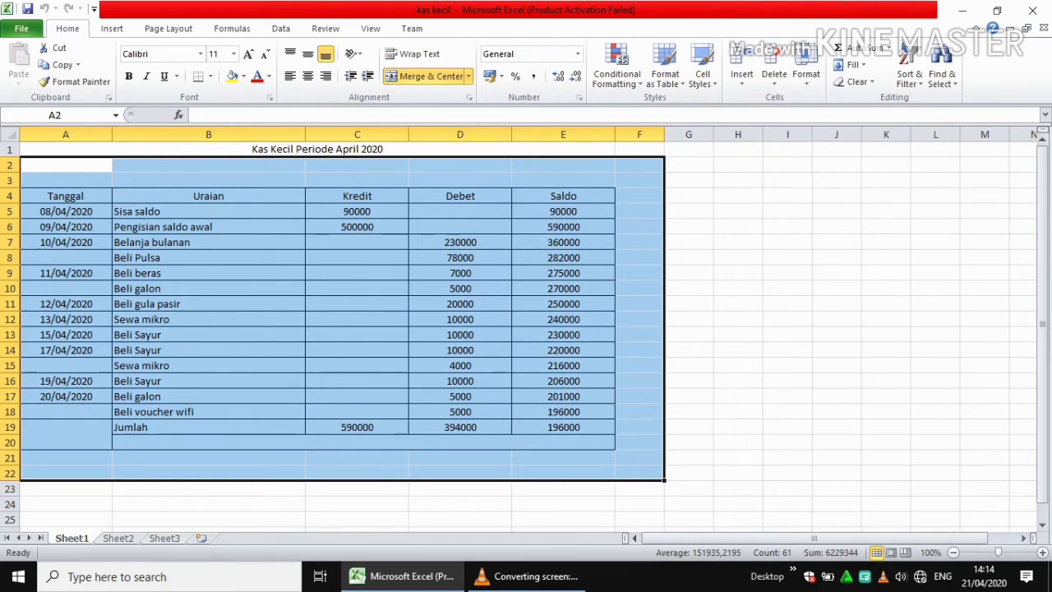
{"action": "left_click", "coordinate": [169, 28]}
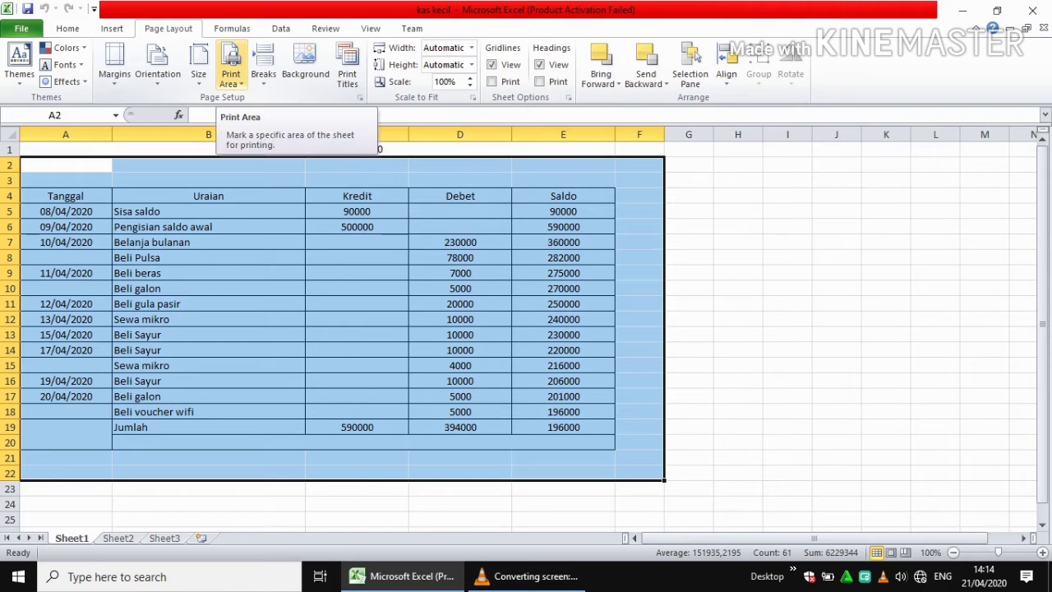
{"action": "left_click", "coordinate": [231, 76]}
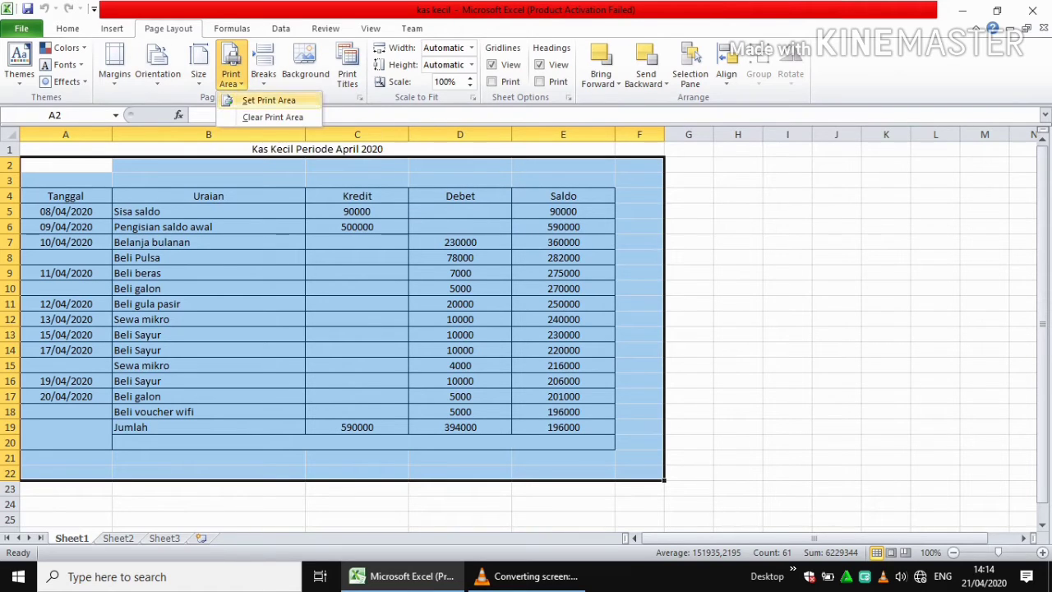
{"action": "left_click", "coordinate": [265, 100]}
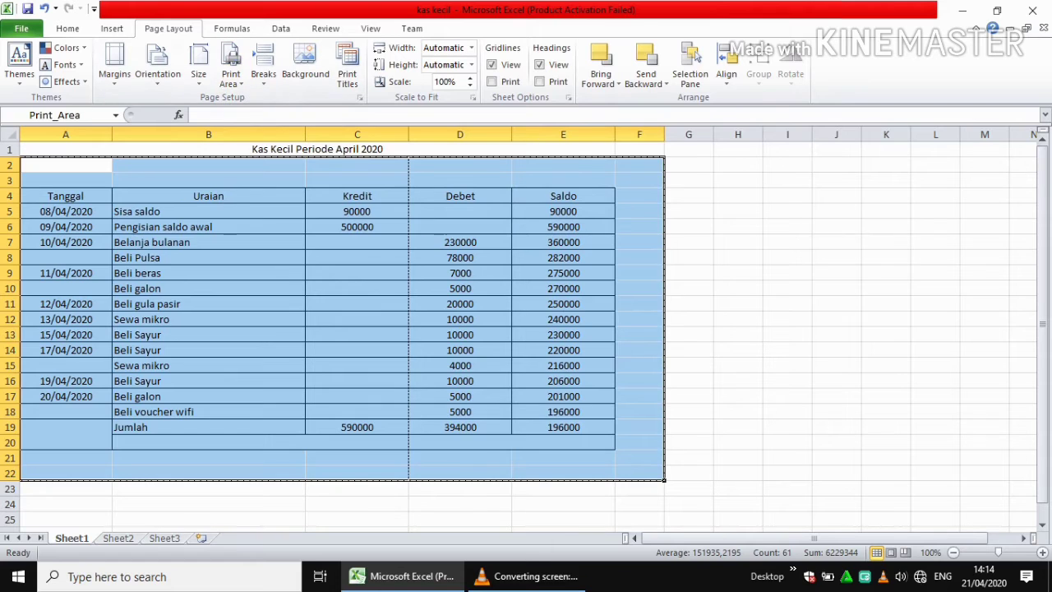
{"action": "left_click", "coordinate": [357, 288]}
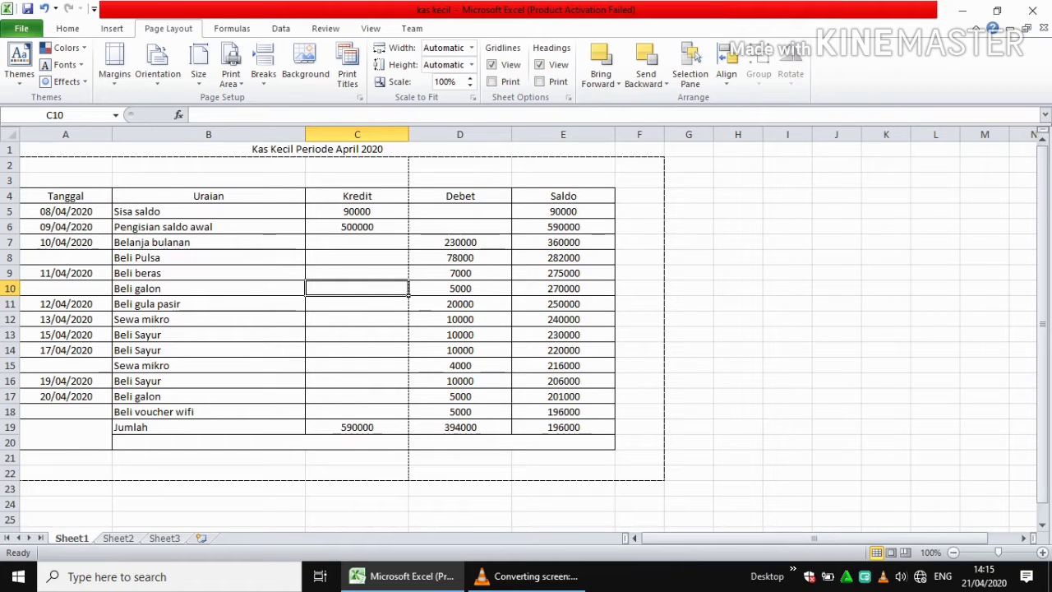
{"action": "left_click", "coordinate": [66, 165]}
{"action": "left_click", "coordinate": [208, 165]}
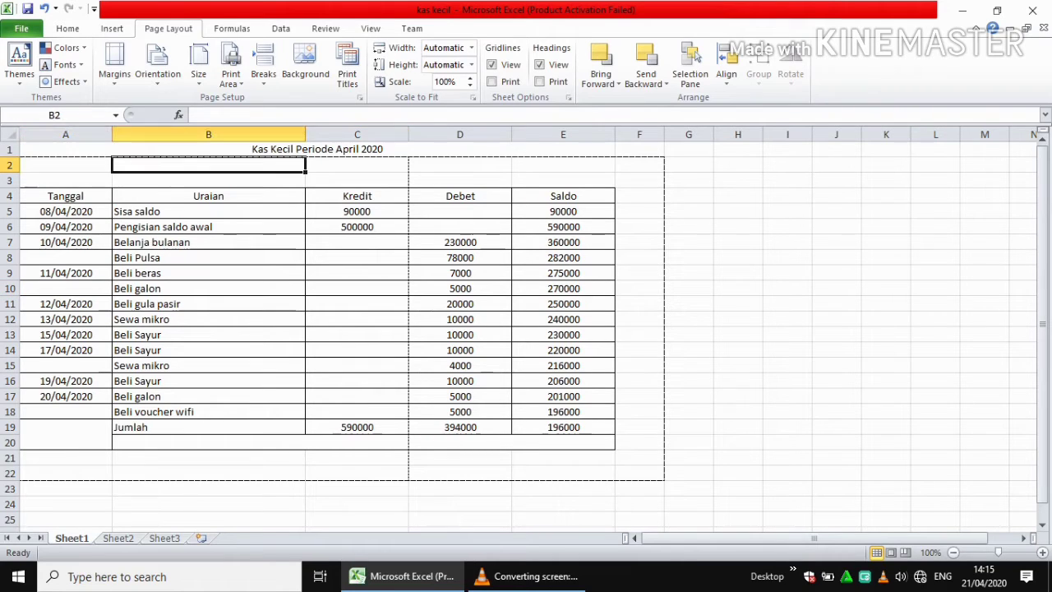
{"action": "left_click", "coordinate": [357, 165]}
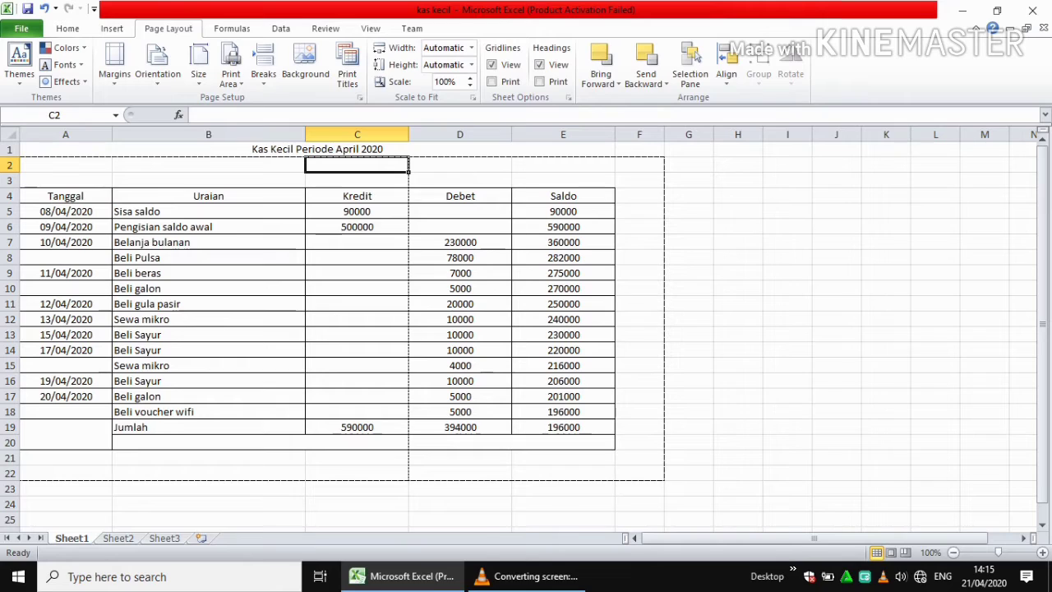
{"action": "left_click", "coordinate": [460, 165]}
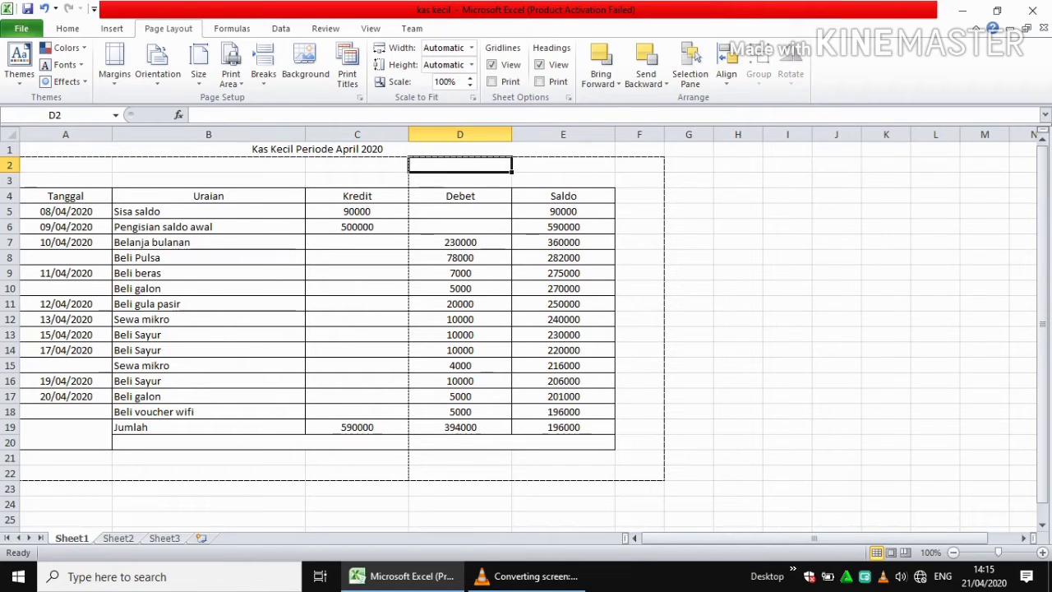
Step: Add the range G10:H22 beside the table to the existing print area
{"action": "left_click_drag", "start_coordinate": [689, 288], "coordinate": [738, 474]}
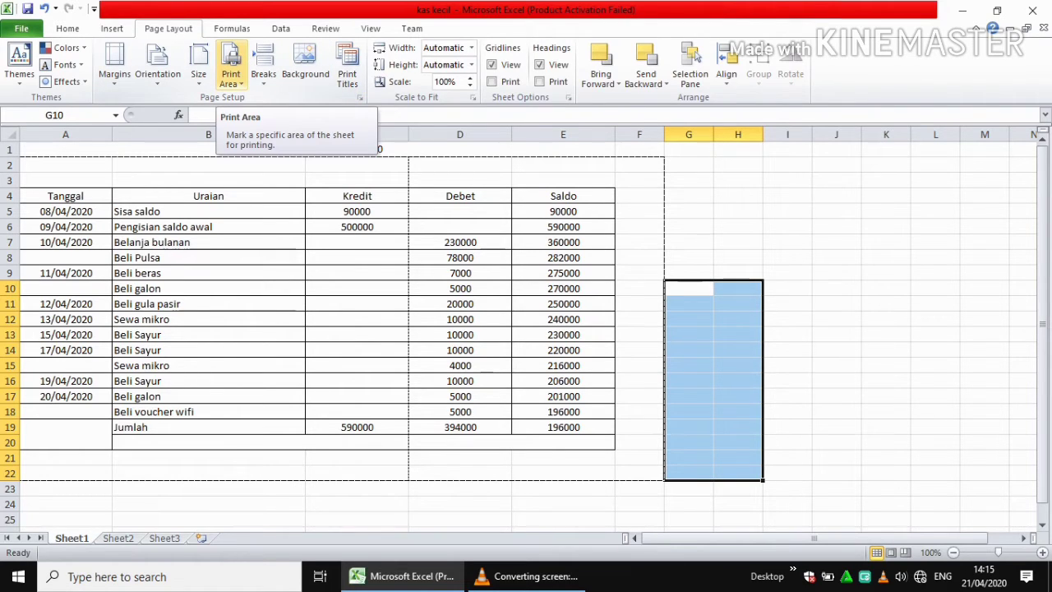
{"action": "left_click", "coordinate": [230, 76]}
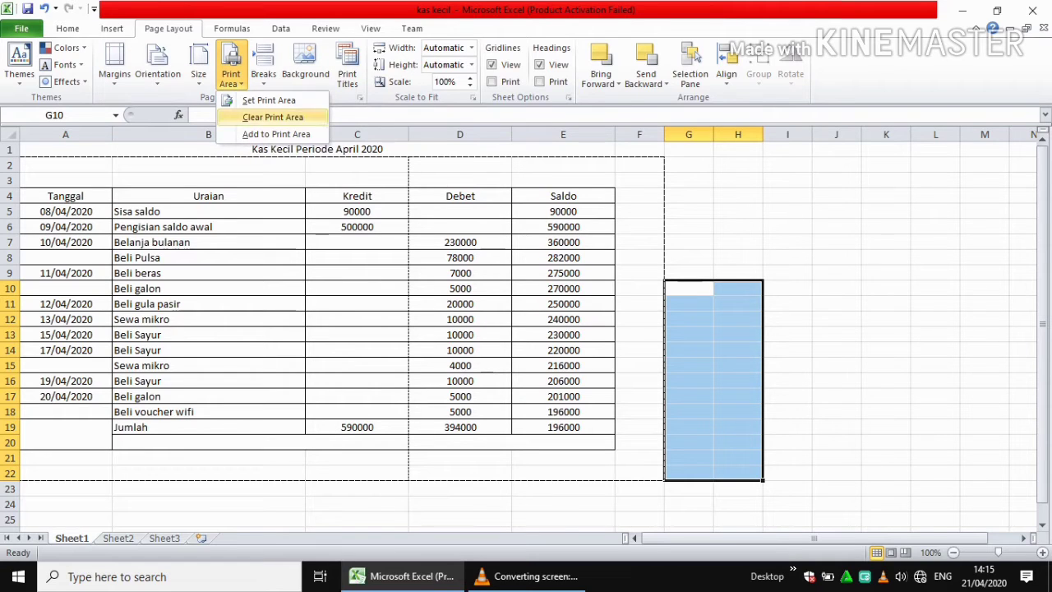
{"action": "left_click", "coordinate": [276, 133]}
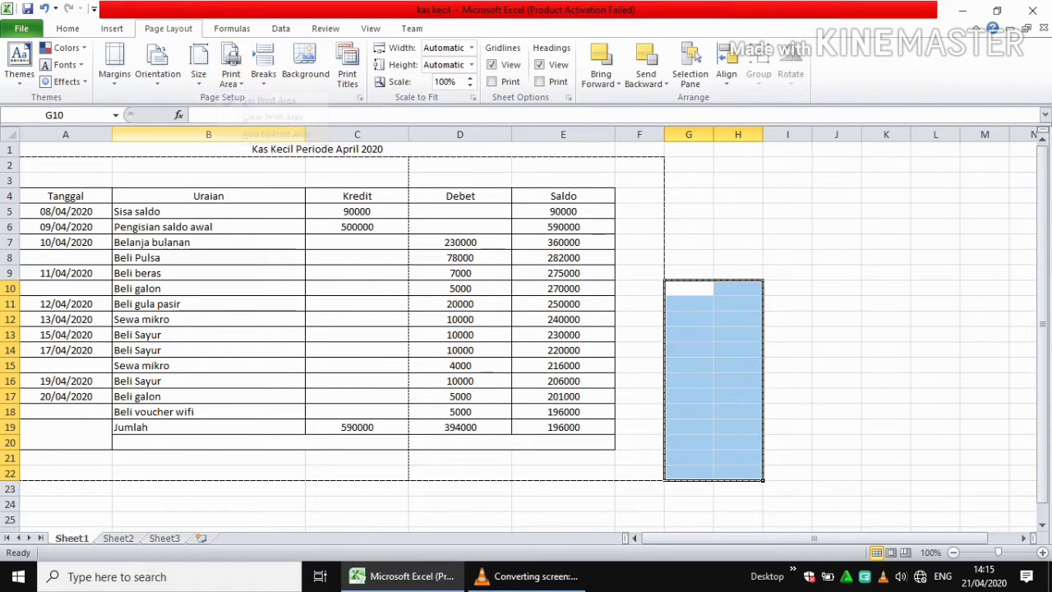
{"action": "left_click", "coordinate": [737, 212]}
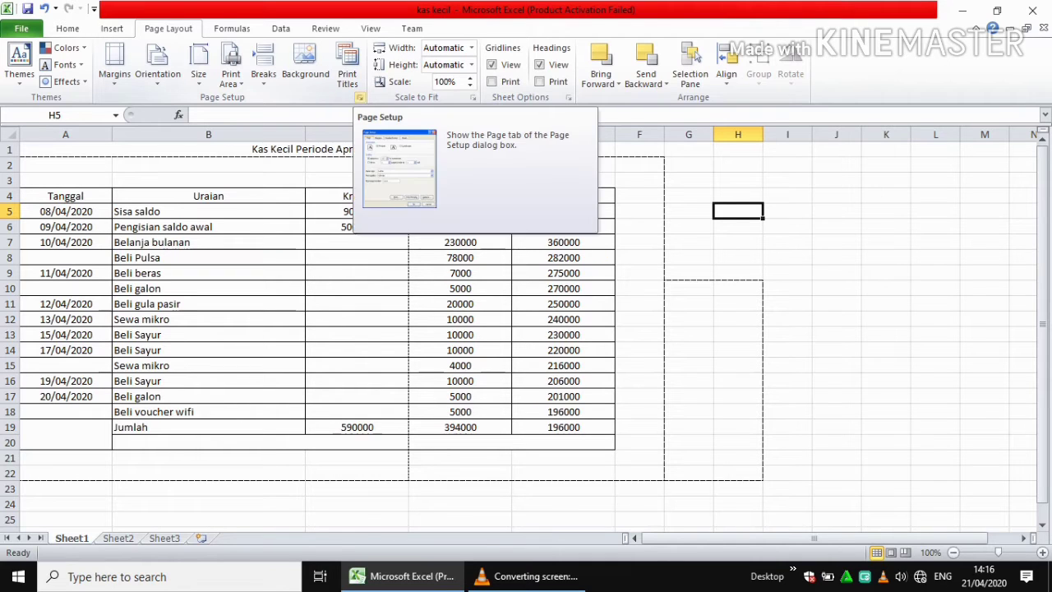
Step: Change the print area in the Page Setup sheet settings to A2:F22;G10:H16
{"action": "left_click", "coordinate": [359, 97]}
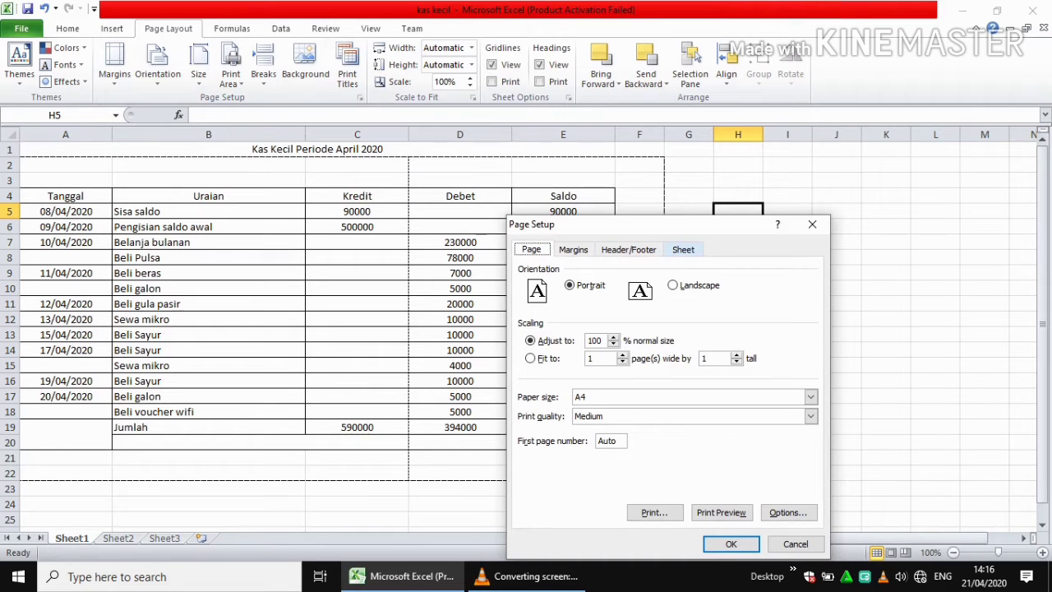
{"action": "left_click", "coordinate": [683, 249]}
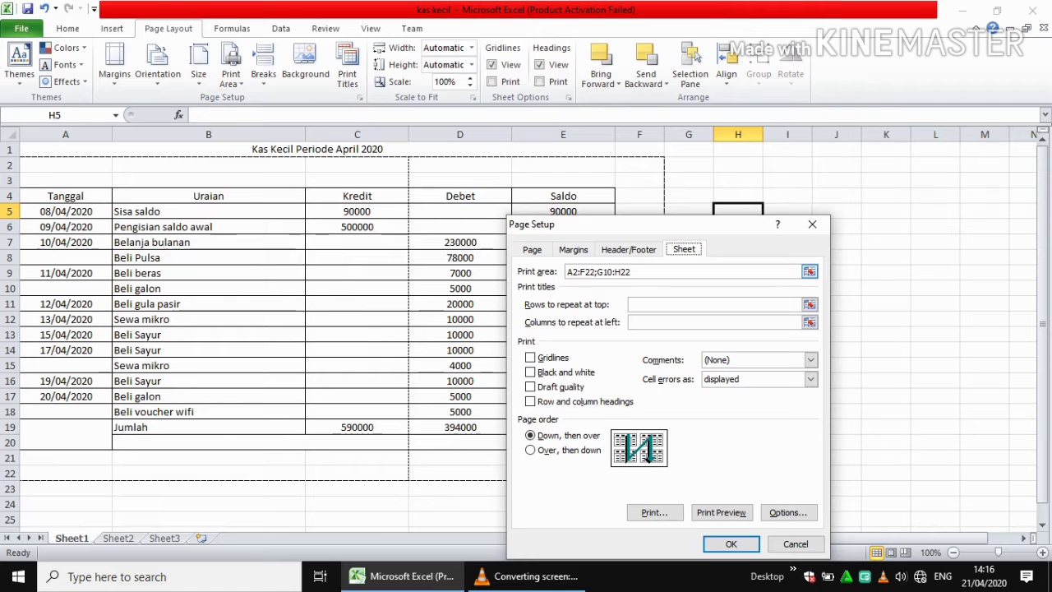
{"action": "left_click", "coordinate": [637, 272]}
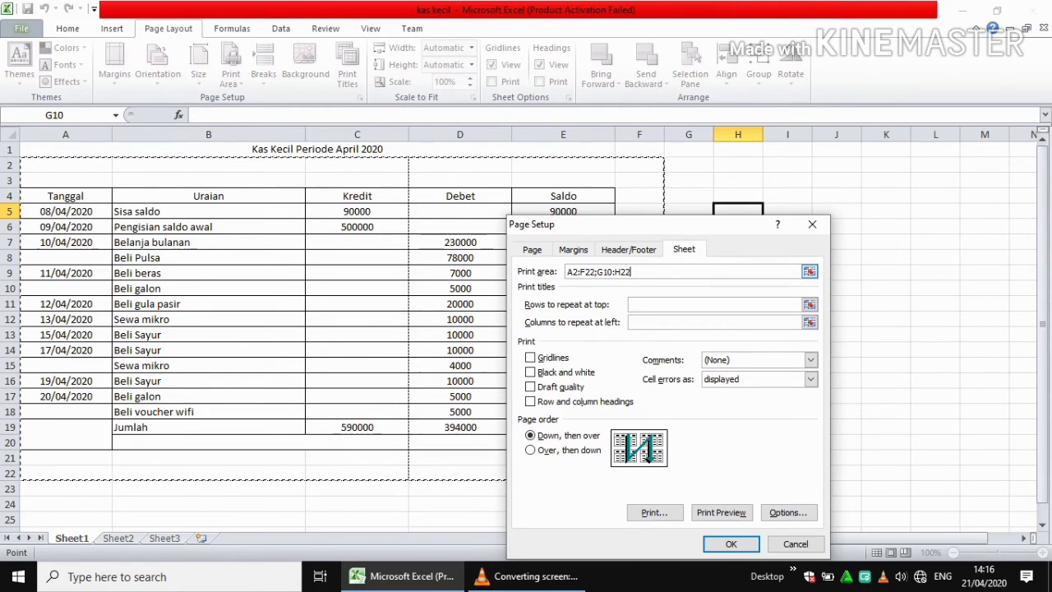
{"action": "key", "text": "BackSpace"}
{"action": "key", "text": "BackSpace"}
{"action": "type", "text": "16"}
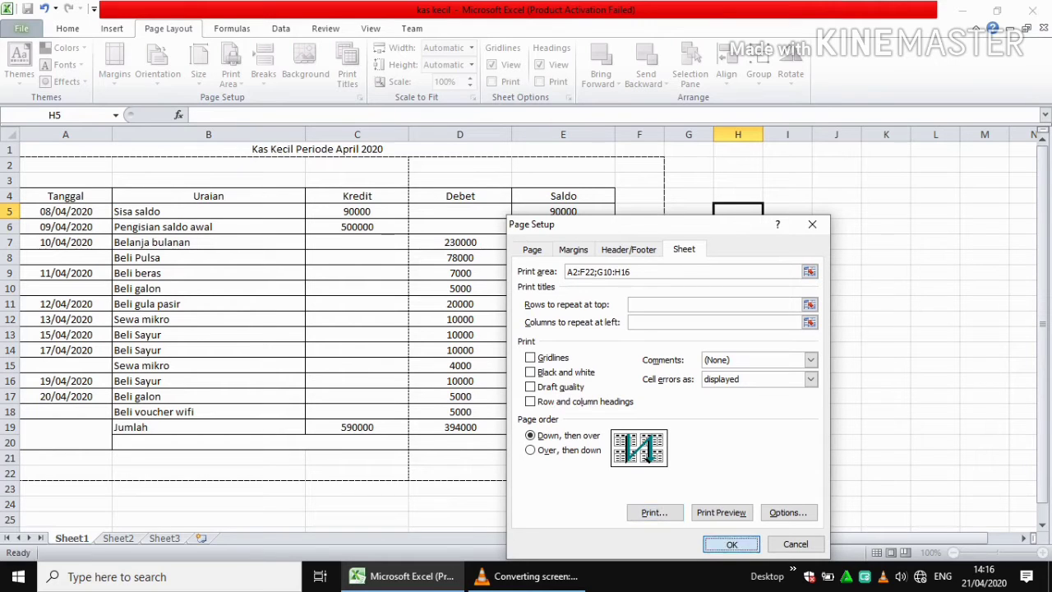
{"action": "left_click", "coordinate": [730, 544]}
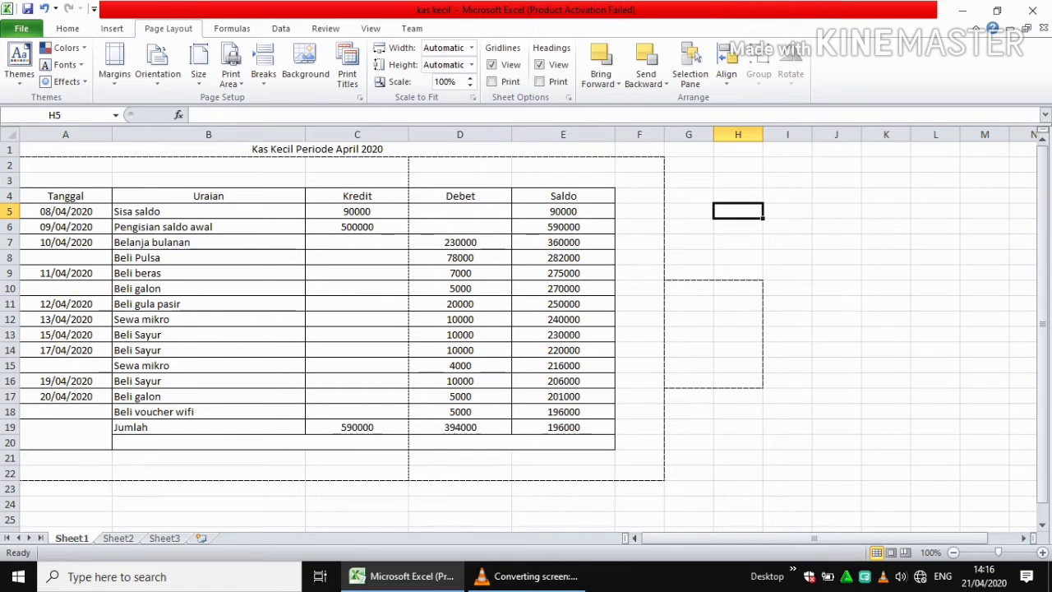
Step: Clear the print area of Sheet1
{"action": "left_click", "coordinate": [737, 381]}
{"action": "left_click", "coordinate": [738, 426]}
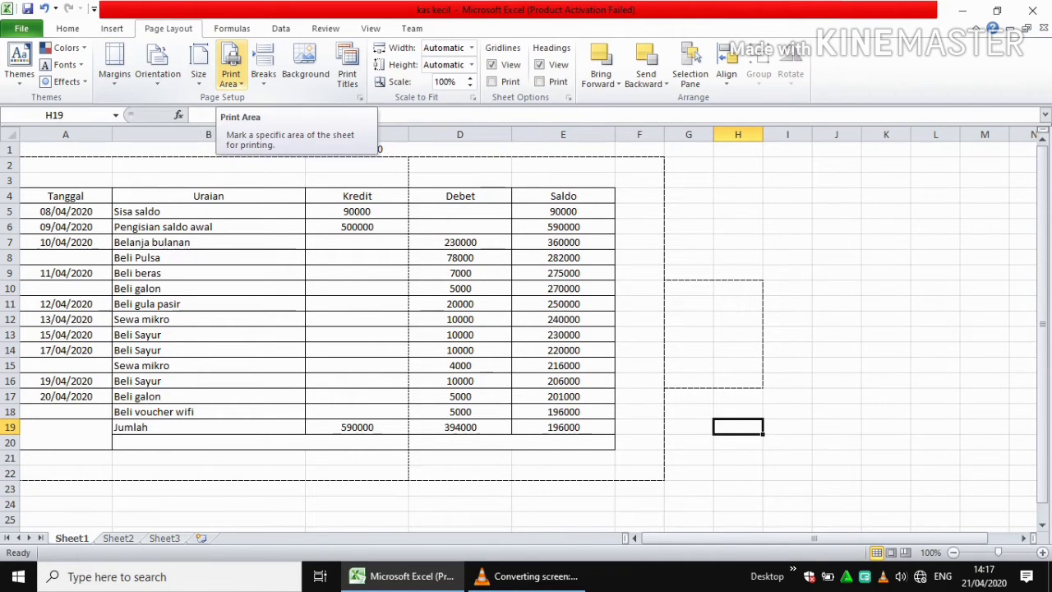
{"action": "left_click", "coordinate": [231, 78]}
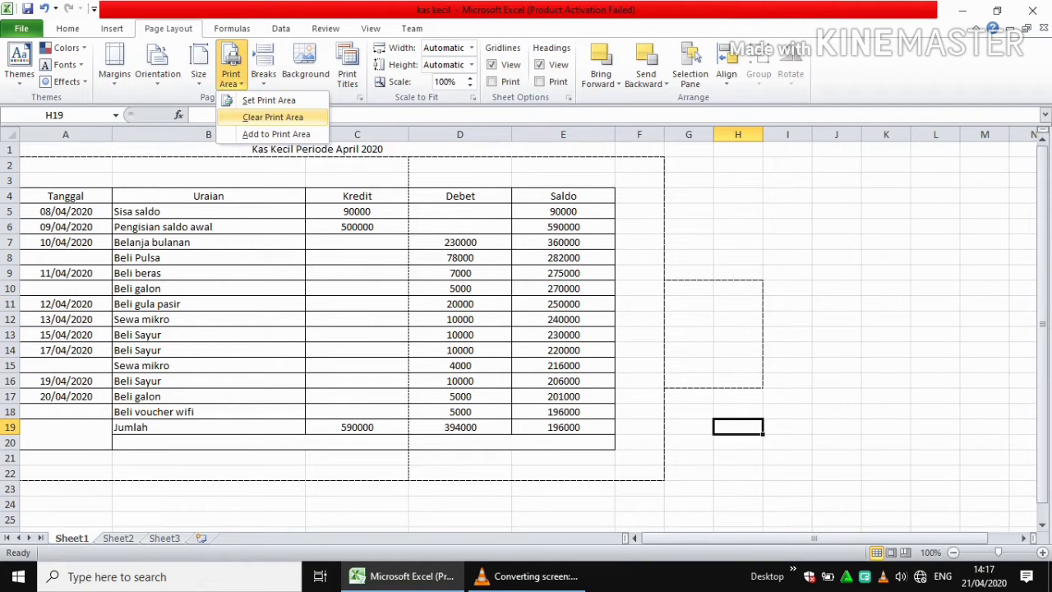
{"action": "left_click", "coordinate": [272, 117]}
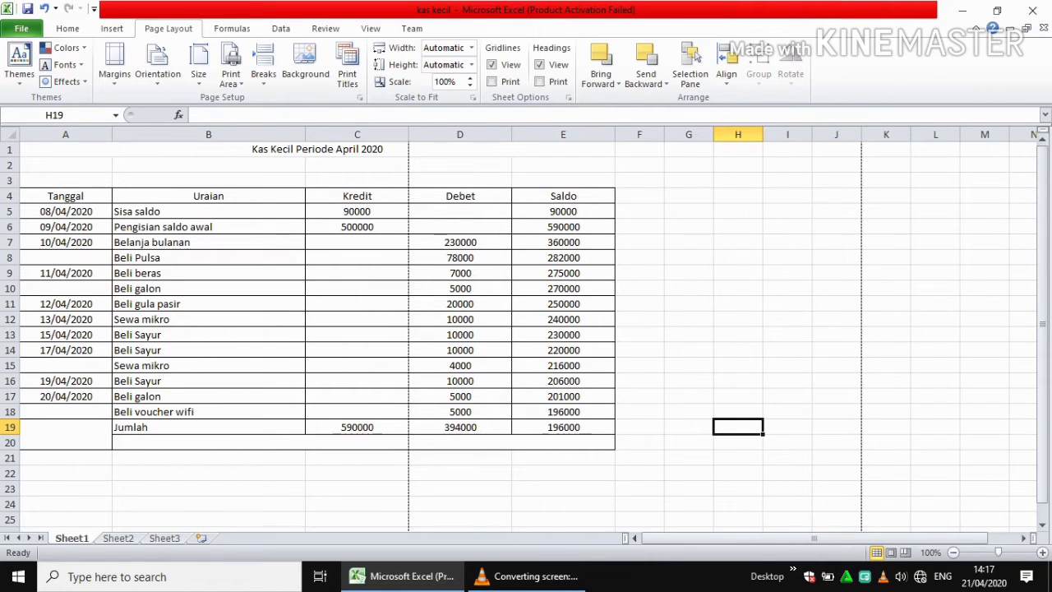
Step: Open the print settings with the sheet's preview and show the available print scope choices
{"action": "left_click", "coordinate": [21, 29]}
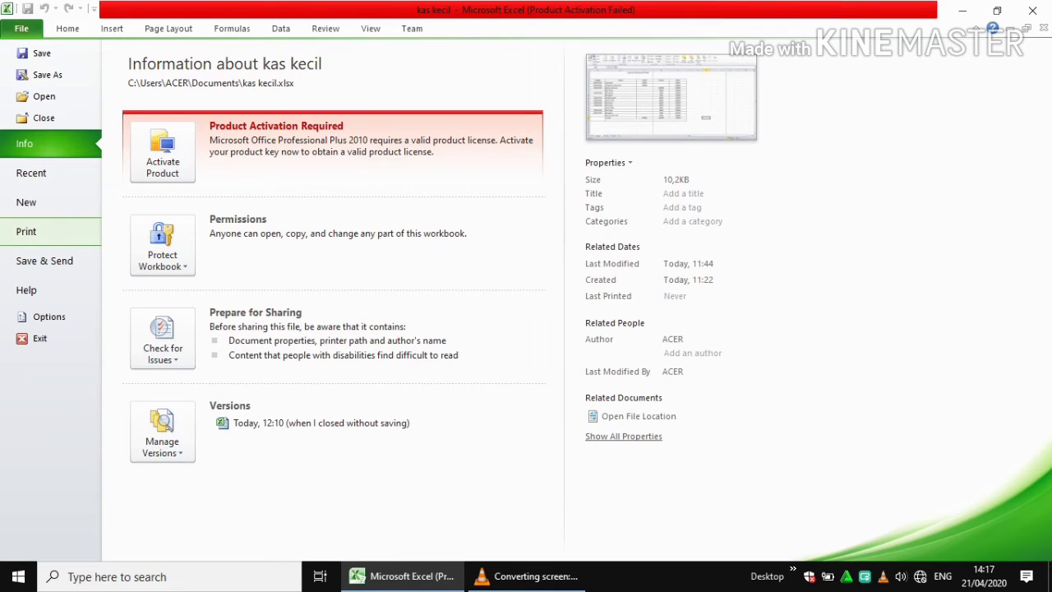
{"action": "left_click", "coordinate": [26, 231]}
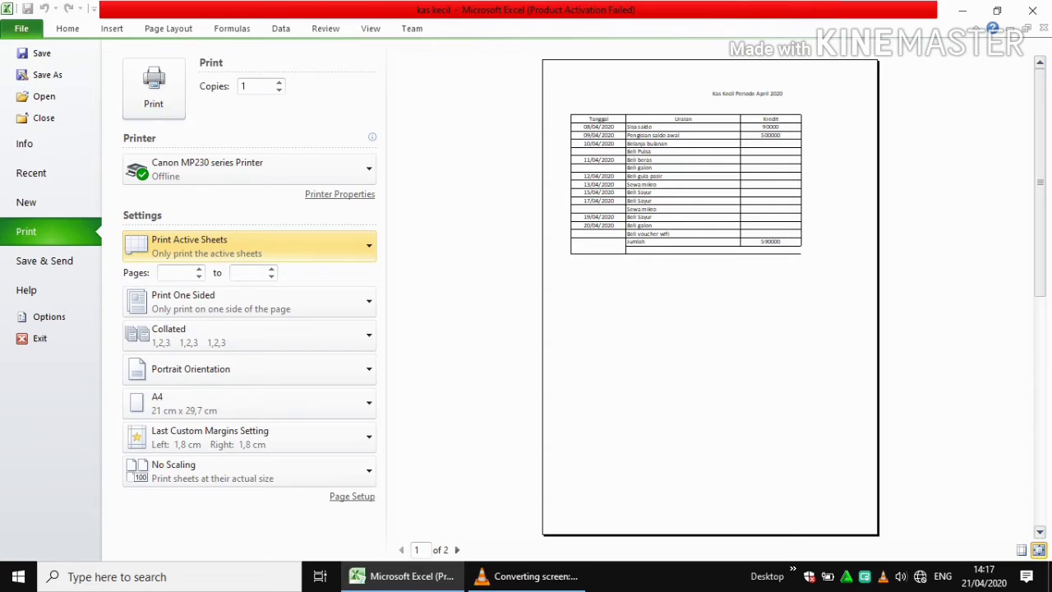
{"action": "left_click", "coordinate": [247, 245]}
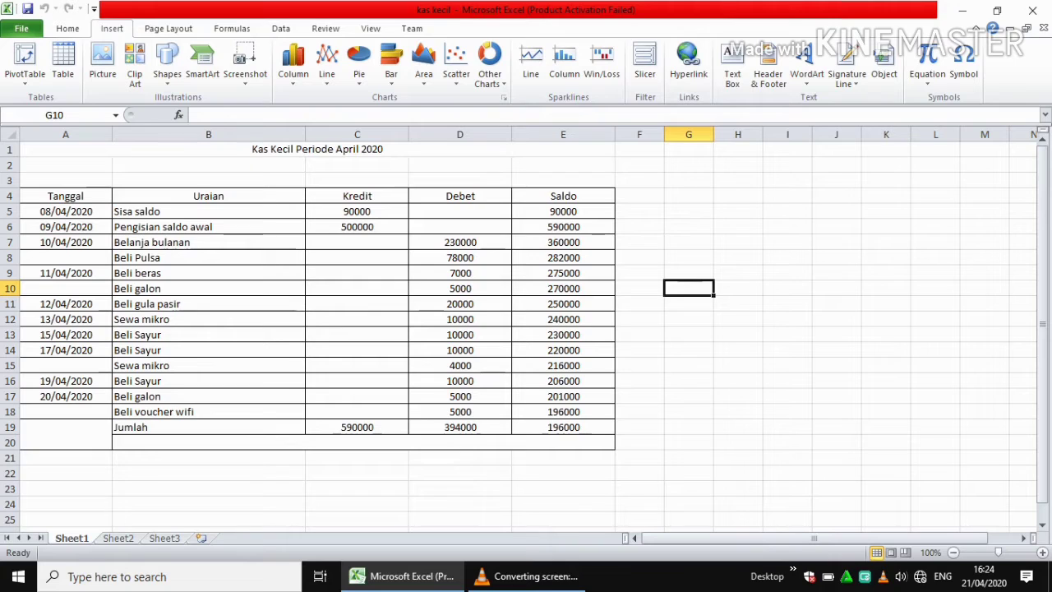
Step: Insert a page break at cell G11, above row 11 and before column G
{"action": "left_click", "coordinate": [689, 273]}
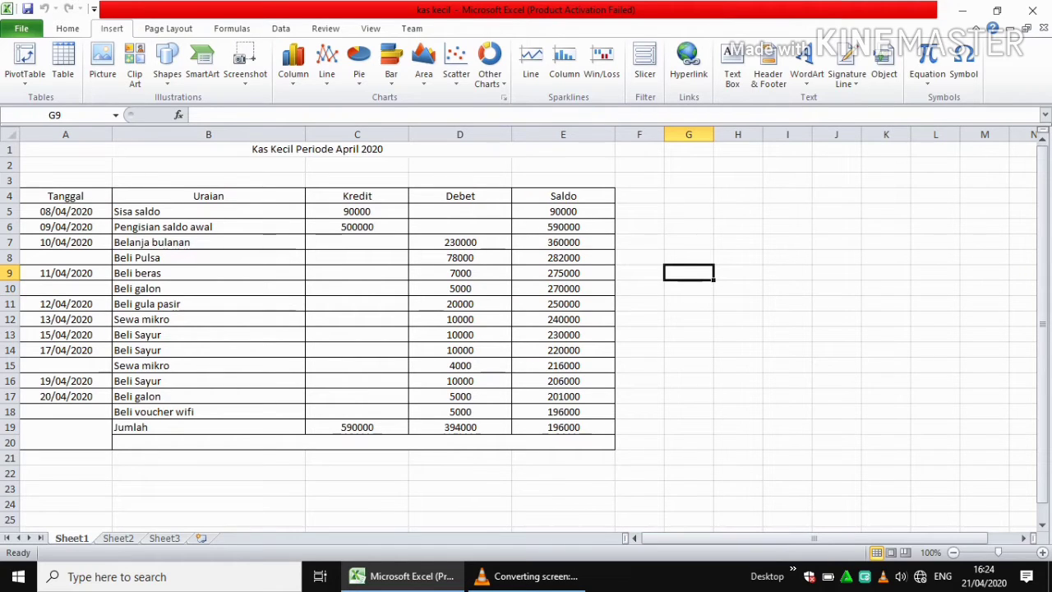
{"action": "left_click", "coordinate": [689, 304]}
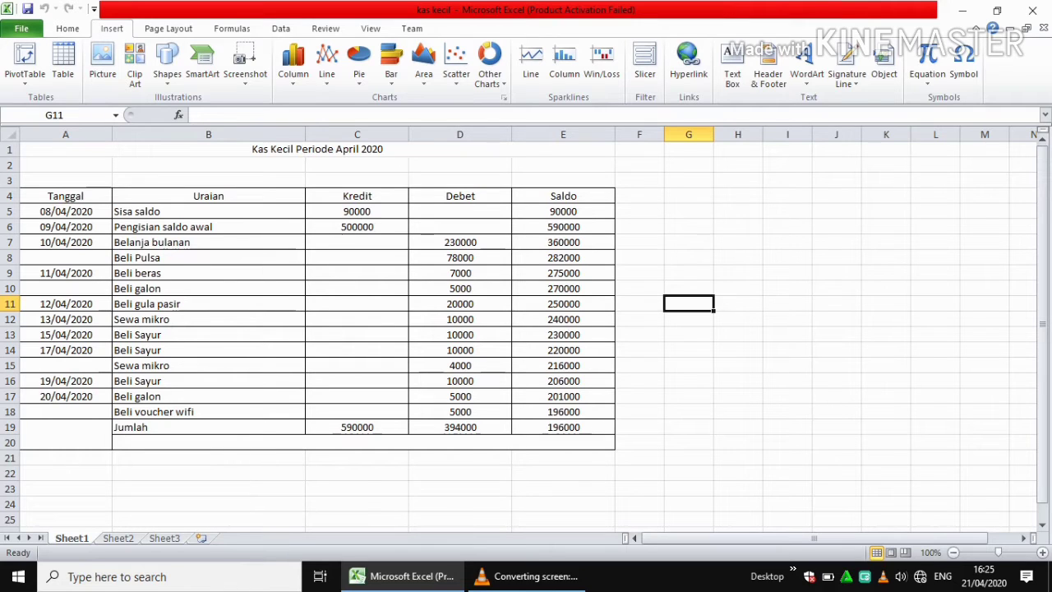
{"action": "left_click", "coordinate": [168, 28]}
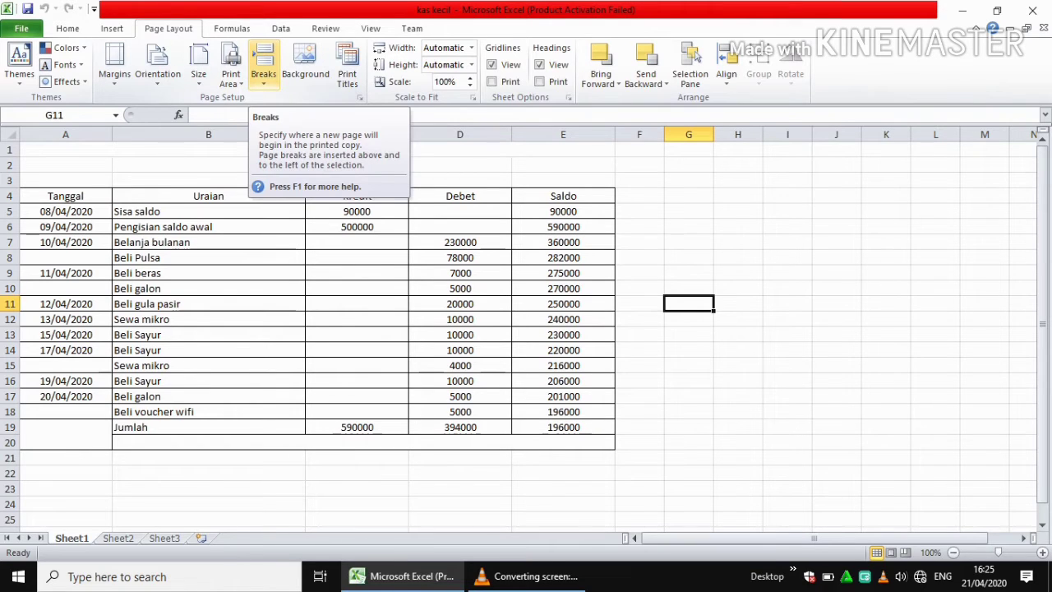
{"action": "left_click", "coordinate": [263, 74]}
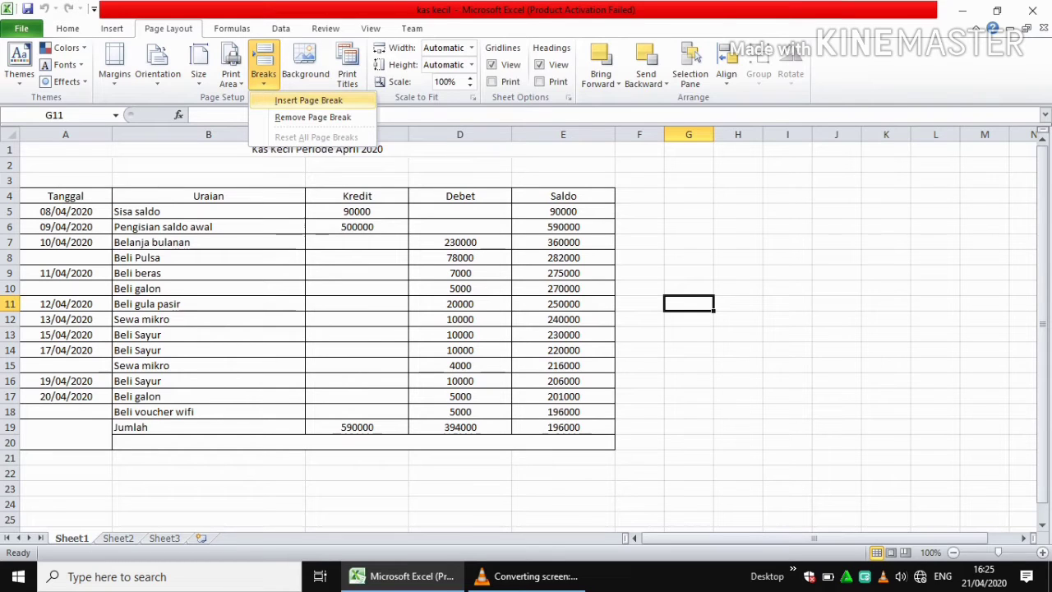
{"action": "left_click", "coordinate": [309, 99]}
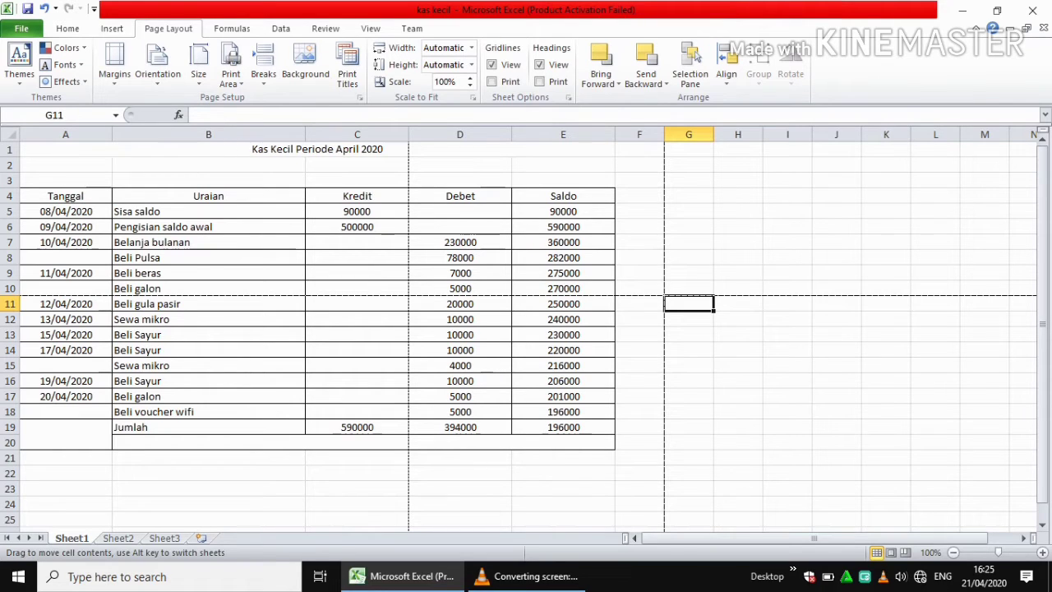
{"action": "left_click", "coordinate": [738, 381]}
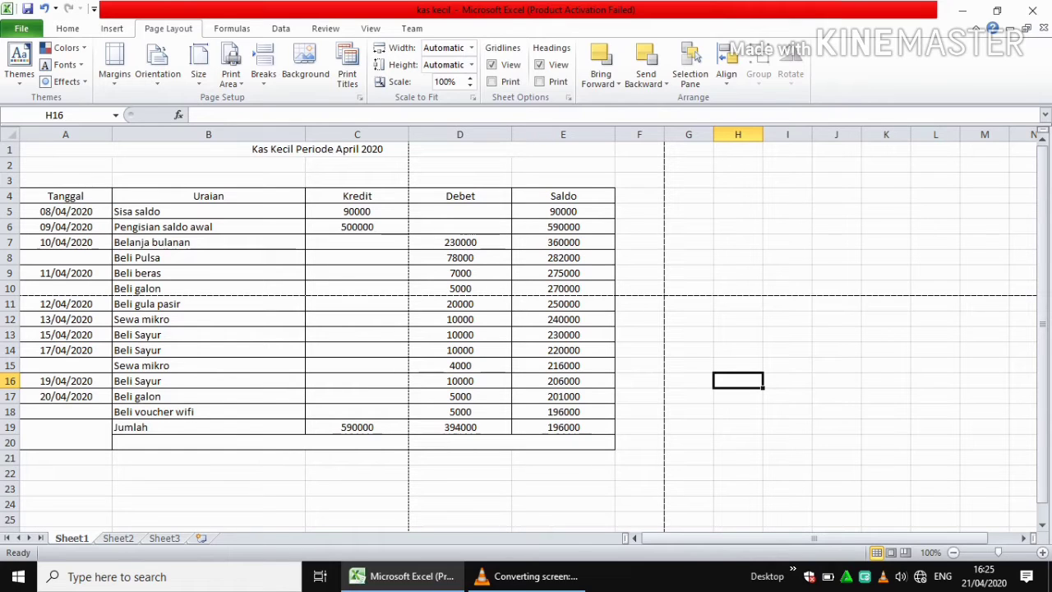
{"action": "left_click", "coordinate": [689, 288]}
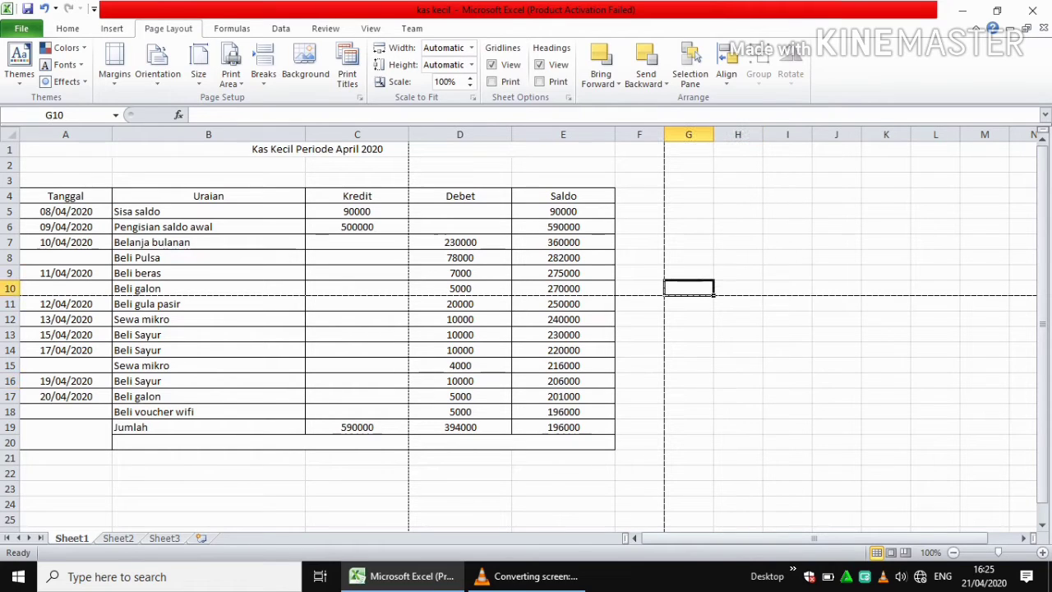
{"action": "left_click", "coordinate": [738, 289]}
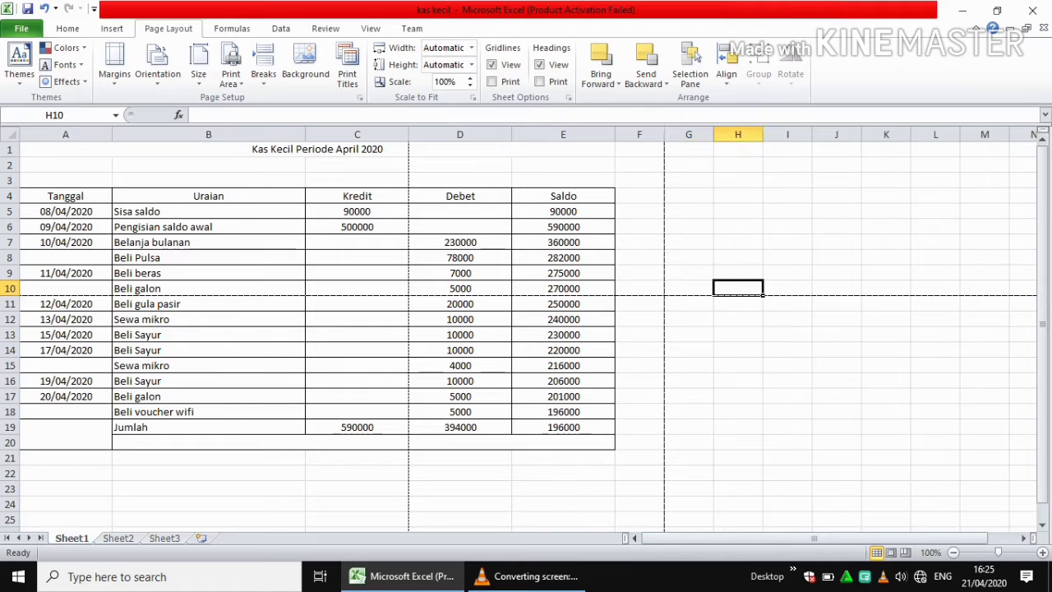
{"action": "left_click", "coordinate": [738, 304]}
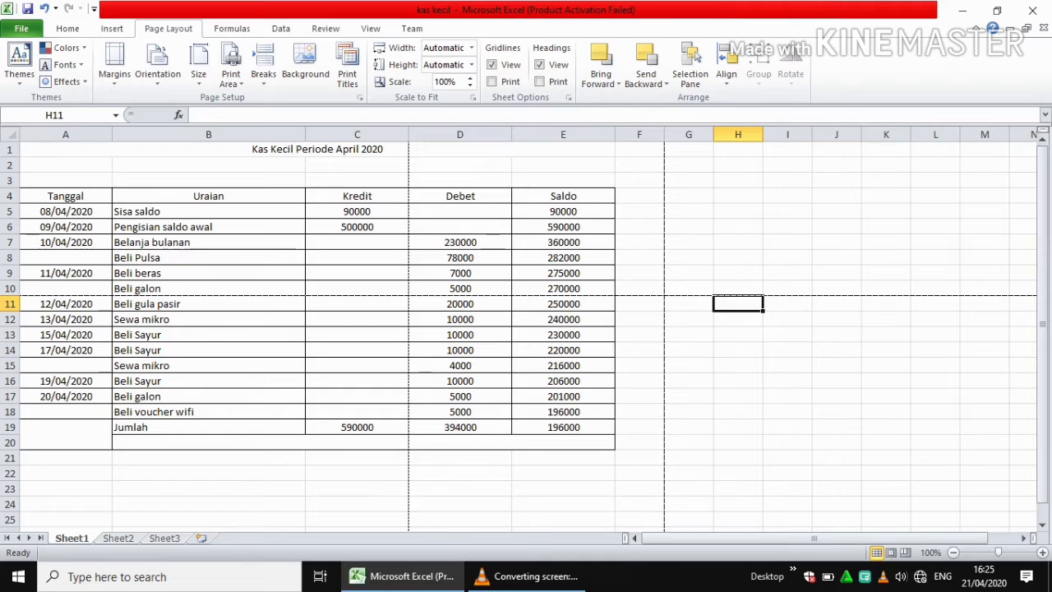
Step: Remove the manual horizontal page break above row 11, working from cell H11
{"action": "left_click", "coordinate": [787, 304]}
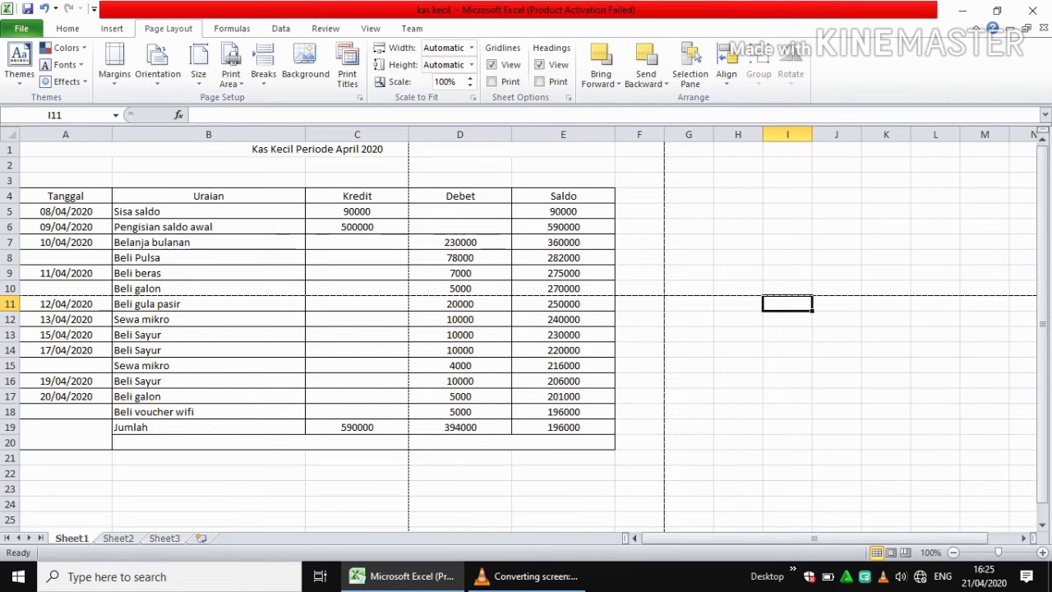
{"action": "left_click", "coordinate": [739, 304]}
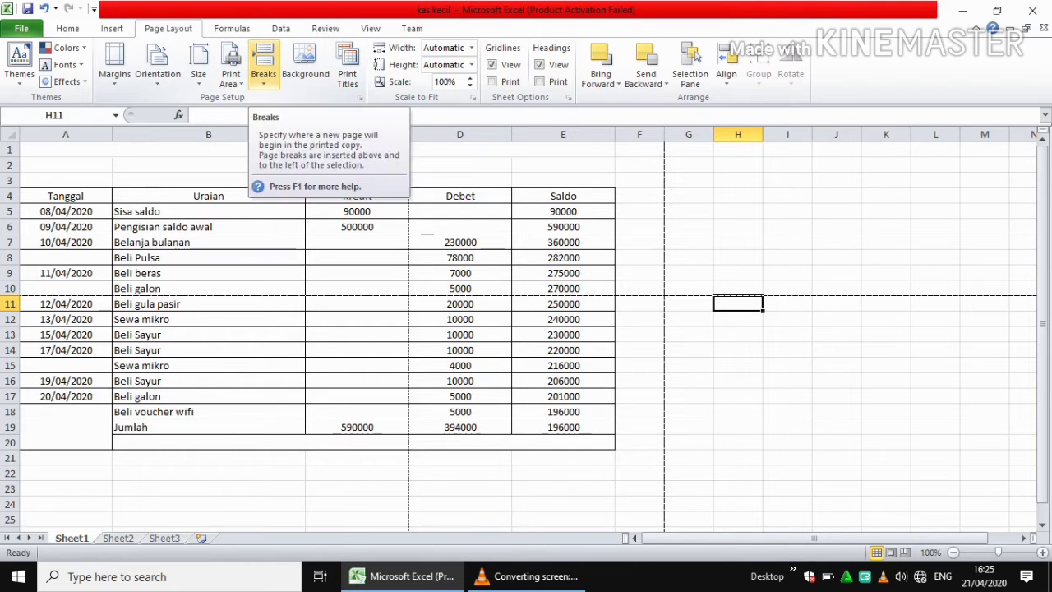
{"action": "left_click", "coordinate": [263, 72]}
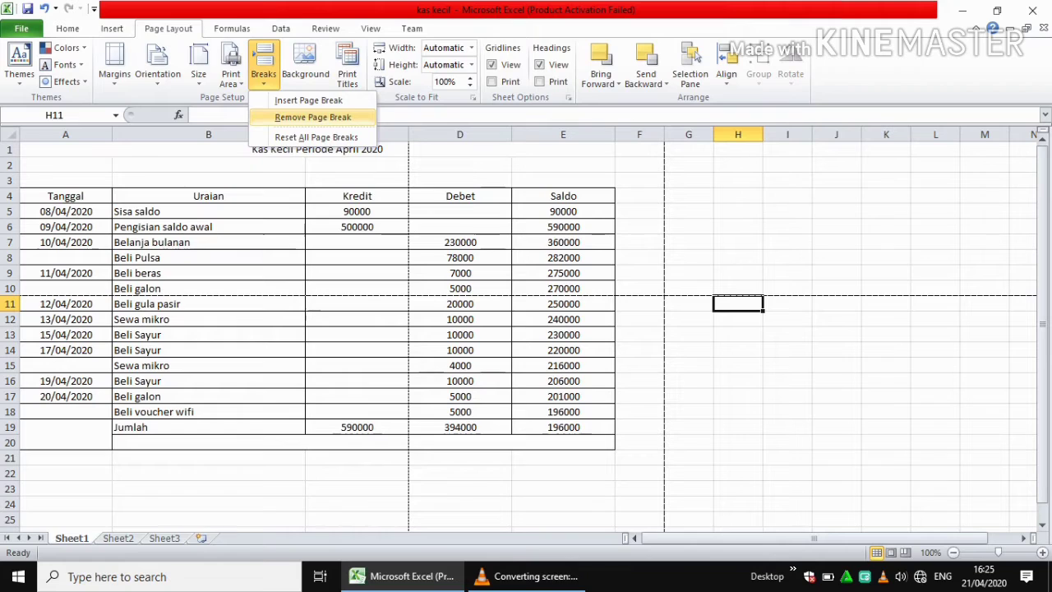
{"action": "left_click", "coordinate": [313, 117]}
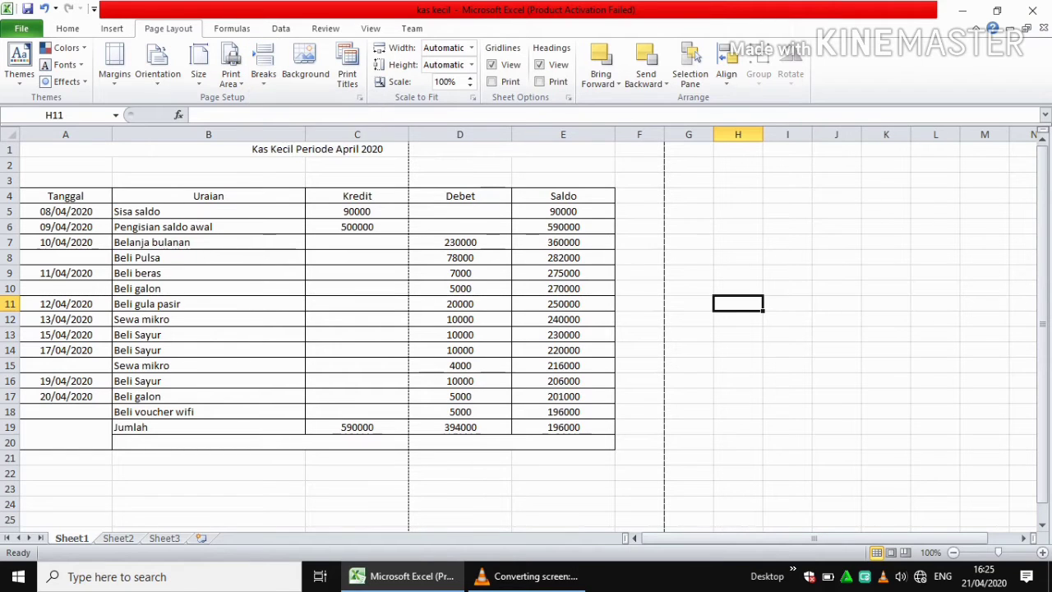
Step: Reset all page breaks on Sheet1
{"action": "left_click", "coordinate": [689, 304]}
{"action": "left_click", "coordinate": [738, 305]}
{"action": "key", "text": "Left"}
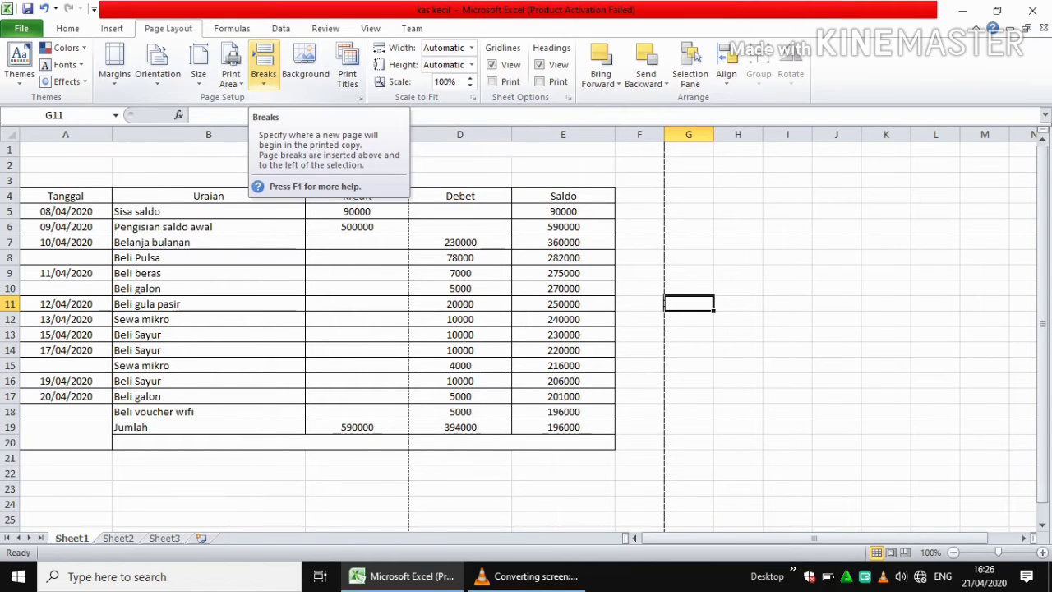
{"action": "left_click", "coordinate": [264, 74]}
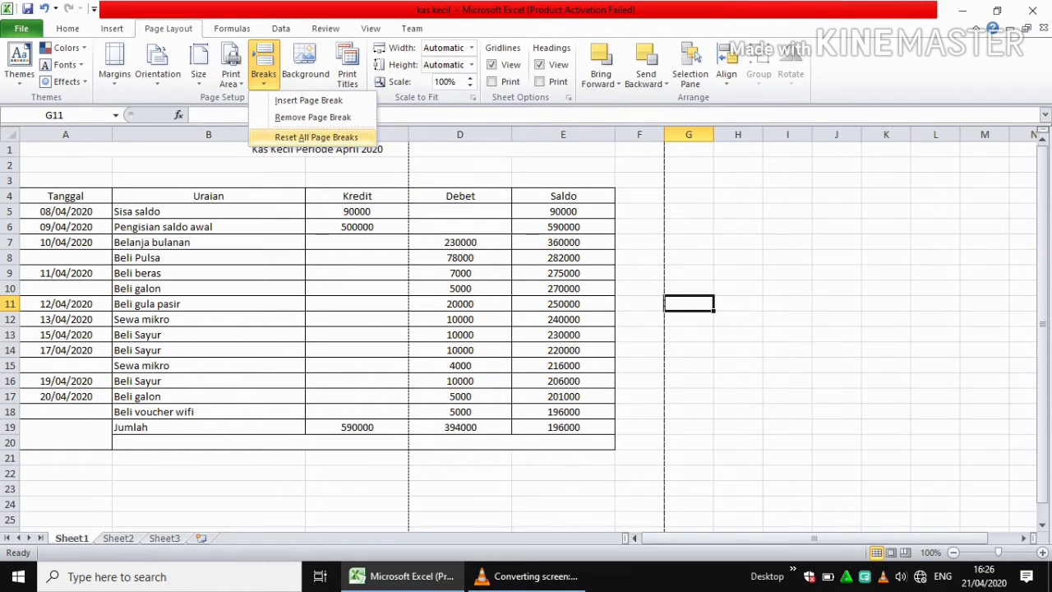
{"action": "left_click", "coordinate": [316, 138]}
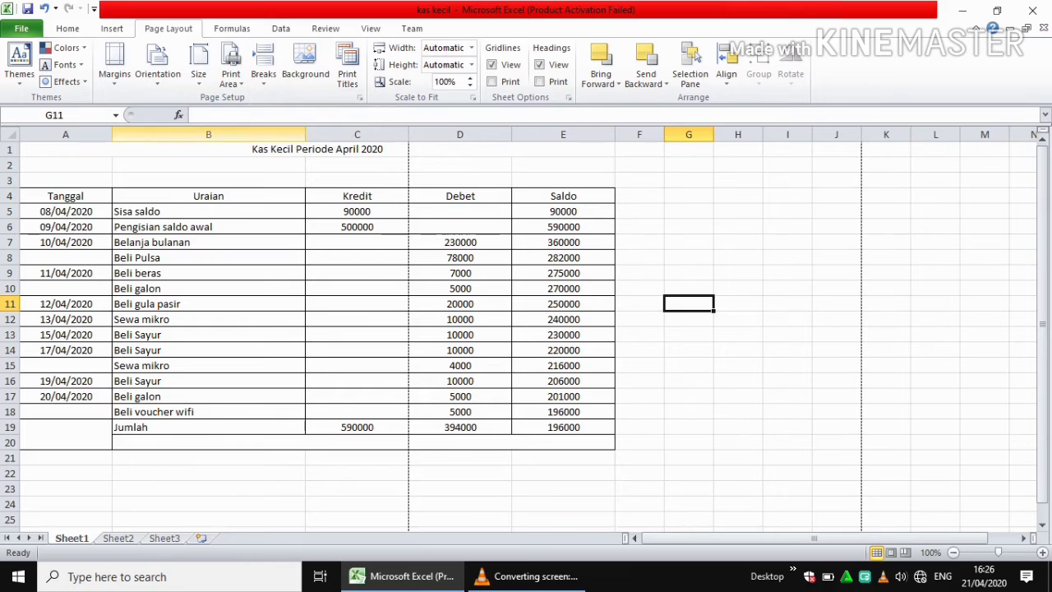
{"action": "left_click", "coordinate": [738, 350]}
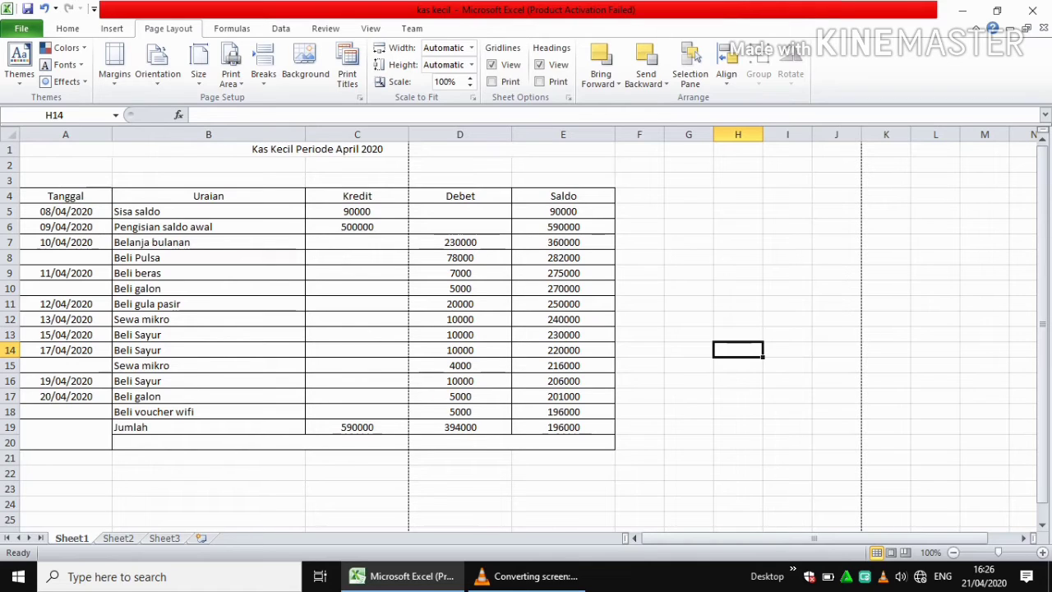
{"action": "left_click", "coordinate": [689, 365]}
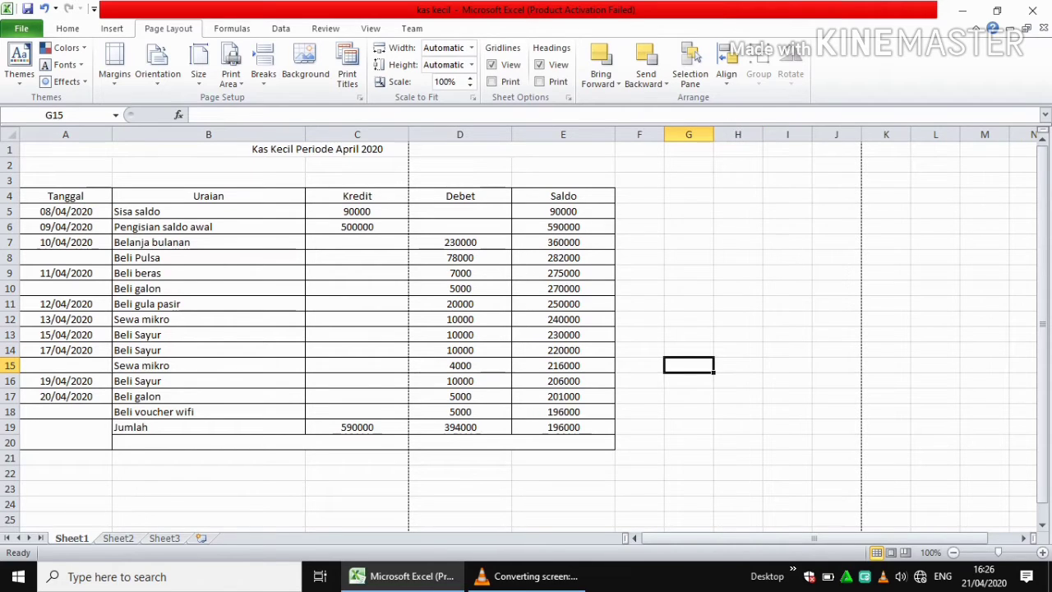
Step: Switch Sheet1 to Page Break Preview and dismiss the welcome dialog
{"action": "left_click", "coordinate": [357, 273]}
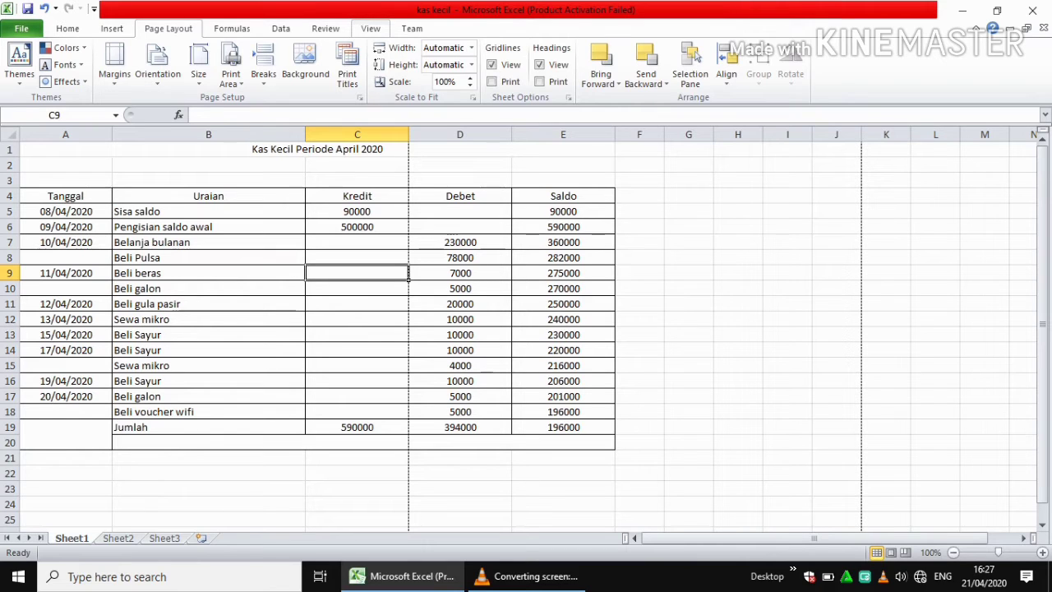
{"action": "left_click", "coordinate": [370, 28]}
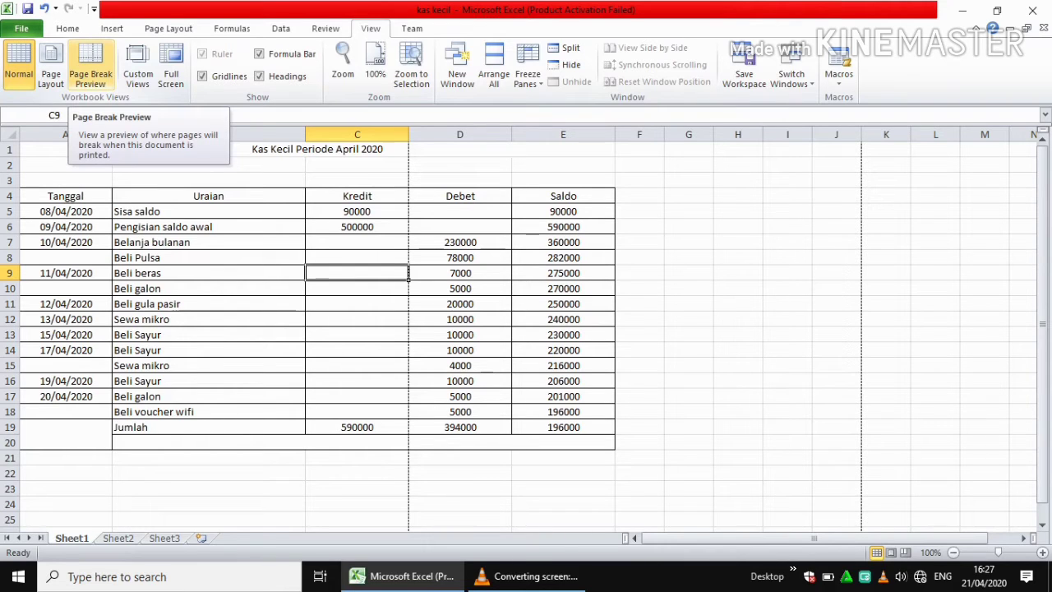
{"action": "left_click", "coordinate": [91, 78]}
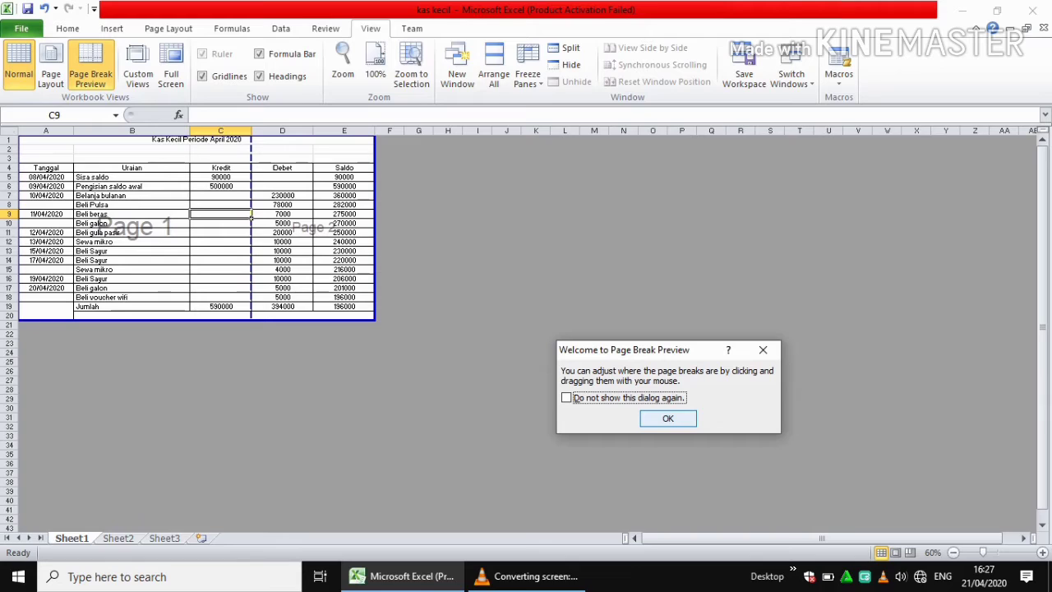
{"action": "left_click", "coordinate": [667, 418]}
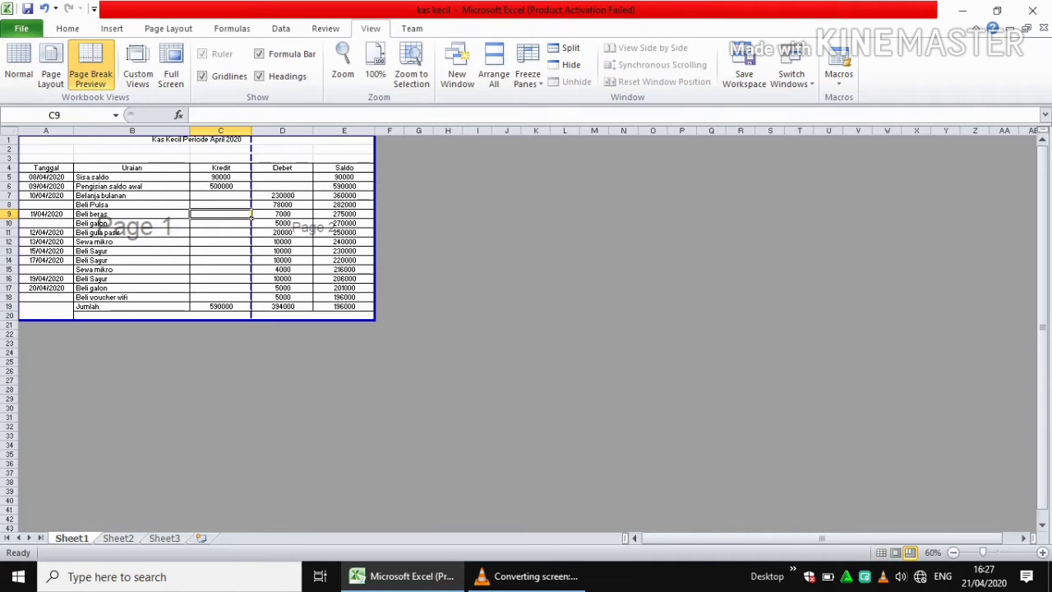
Step: Move the vertical page break between columns C and D to the outer edge of column E
{"action": "left_click", "coordinate": [221, 372]}
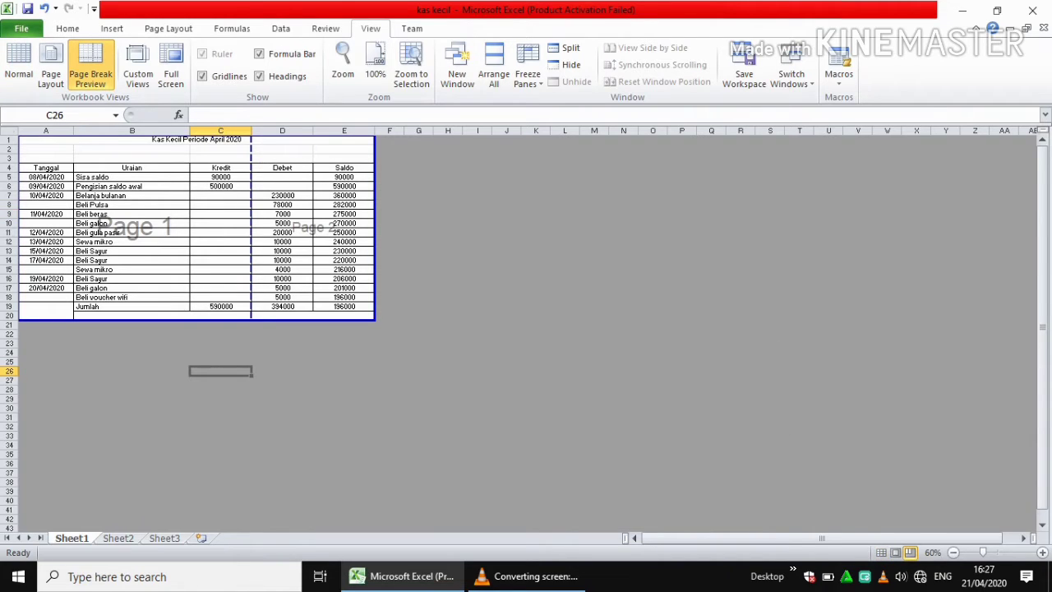
{"action": "left_click", "coordinate": [220, 260]}
{"action": "left_click", "coordinate": [132, 252]}
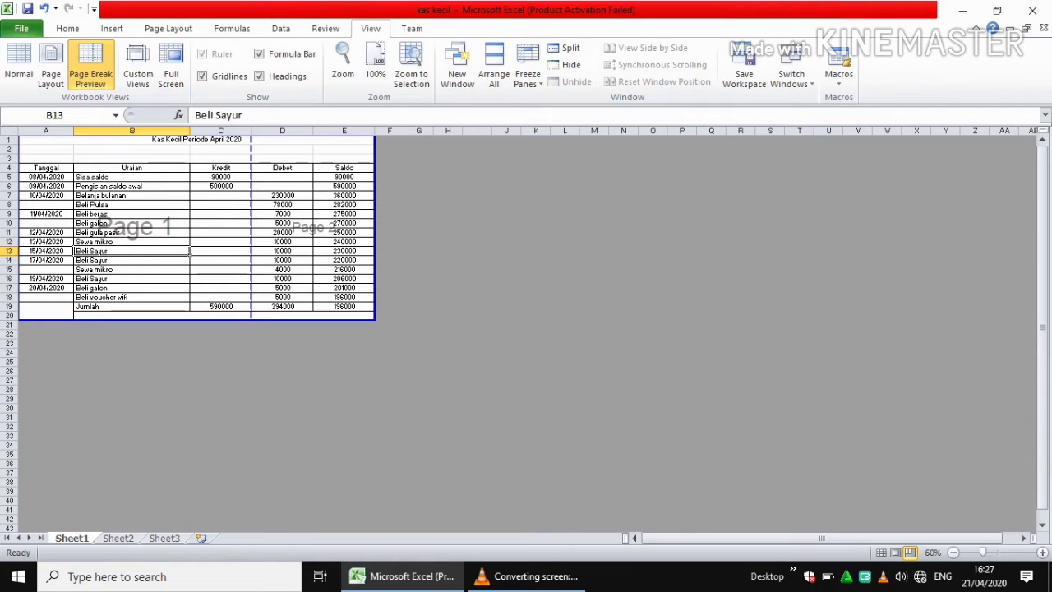
{"action": "left_click_drag", "start_coordinate": [250, 247], "coordinate": [312, 246]}
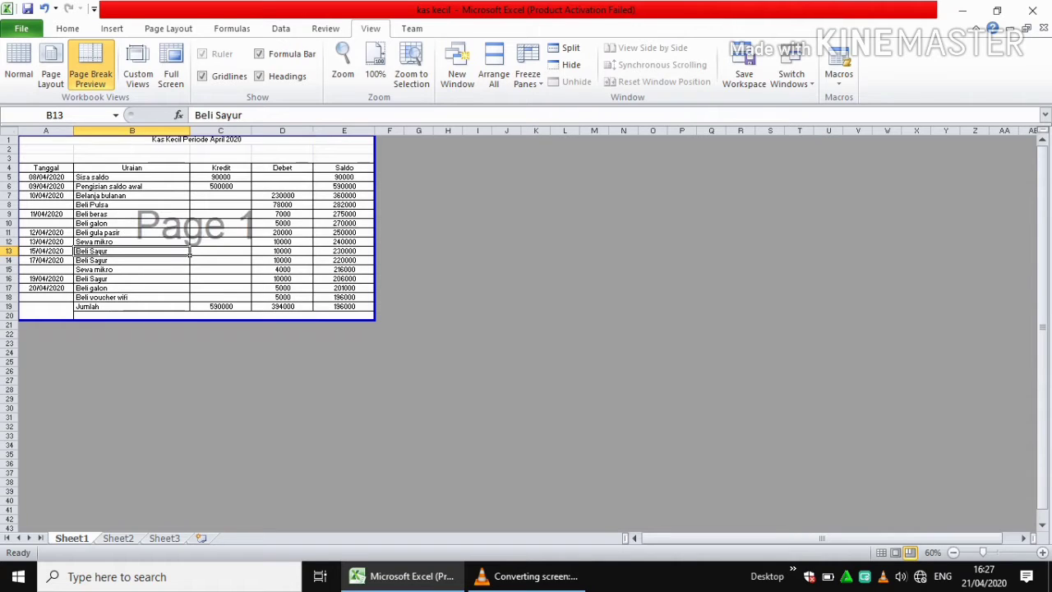
{"action": "mouse_move", "coordinate": [374, 246]}
{"action": "left_mouse_down"}
{"action": "mouse_move", "coordinate": [314, 247]}
{"action": "mouse_move", "coordinate": [374, 246]}
{"action": "left_mouse_up"}
{"action": "left_click", "coordinate": [390, 380]}
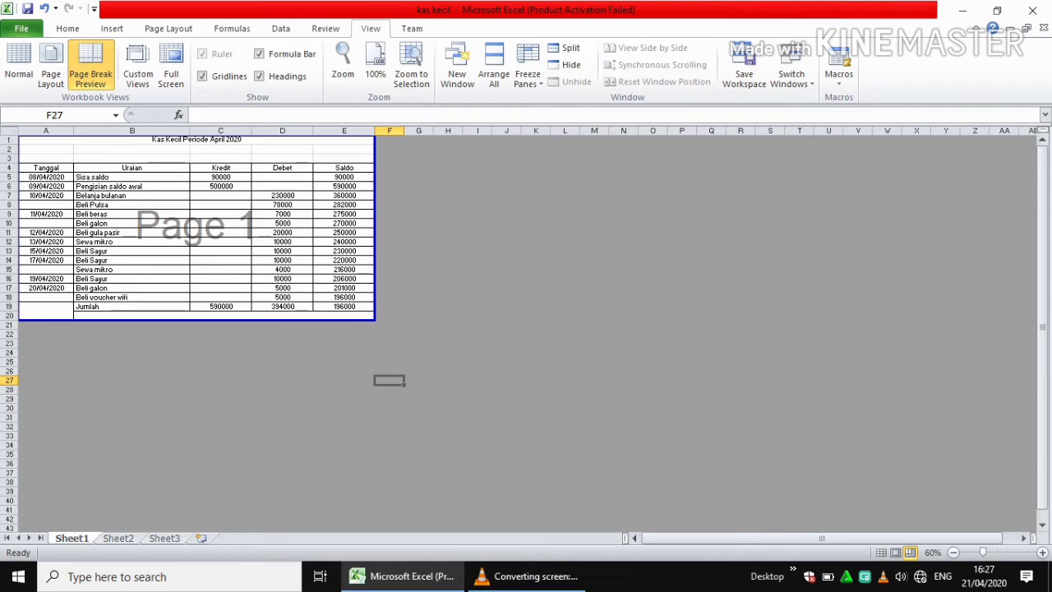
Step: Turn on printing of both the gridlines and the row and column headings
{"action": "left_click", "coordinate": [168, 28]}
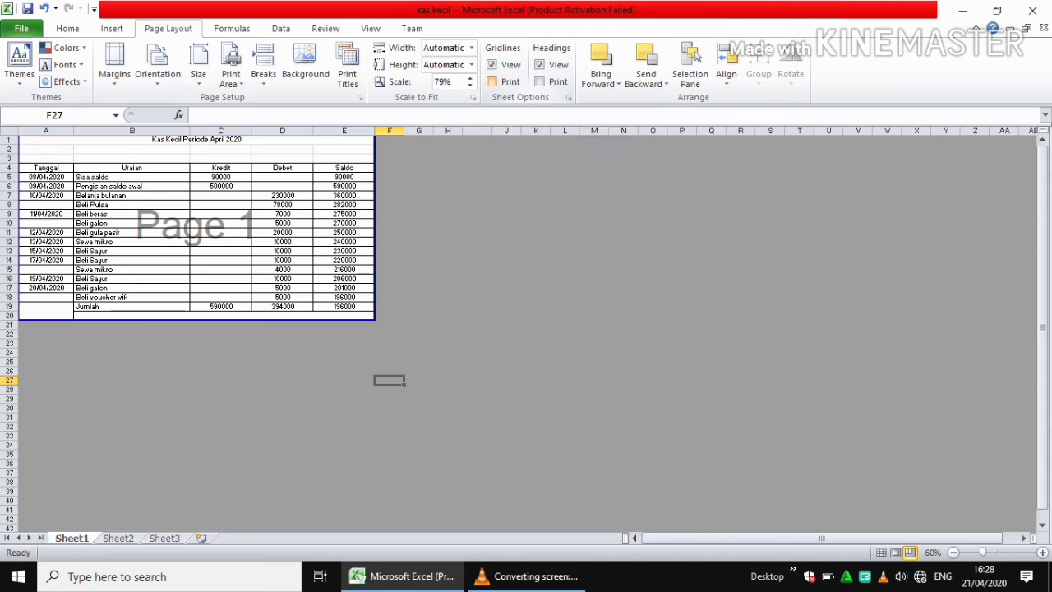
{"action": "left_click", "coordinate": [491, 82]}
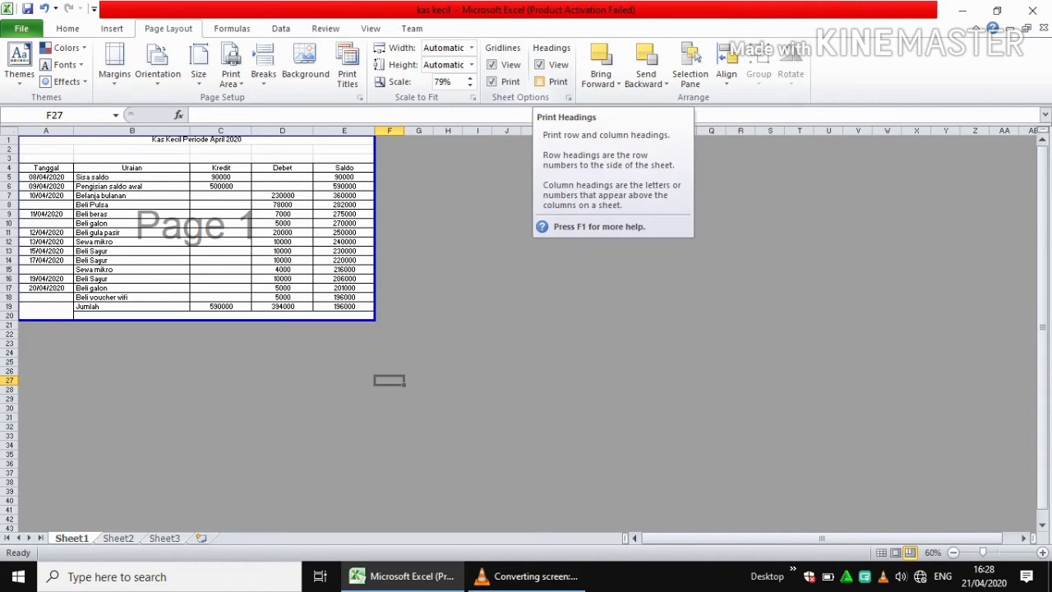
{"action": "left_click", "coordinate": [541, 81]}
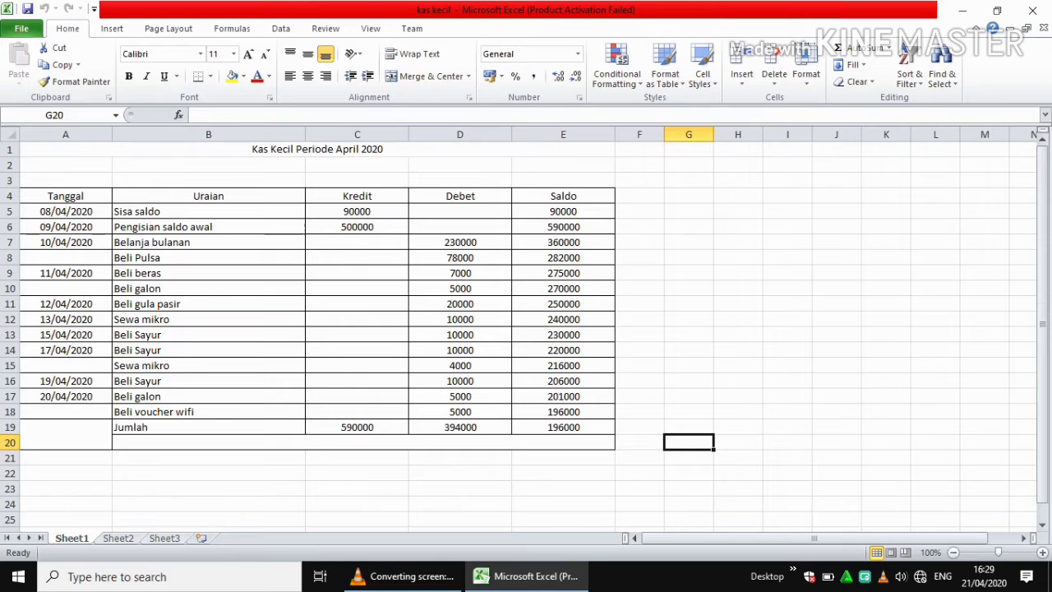
Step: Insert a page header on Sheet1 and enter NAMA in its left section
{"action": "left_click", "coordinate": [208, 304]}
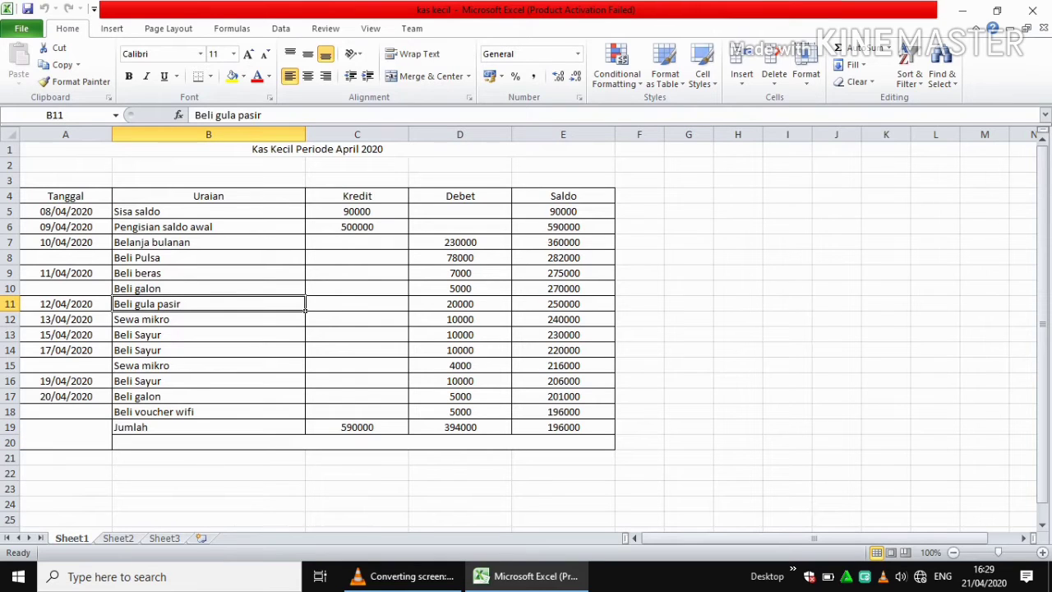
{"action": "left_click", "coordinate": [111, 28]}
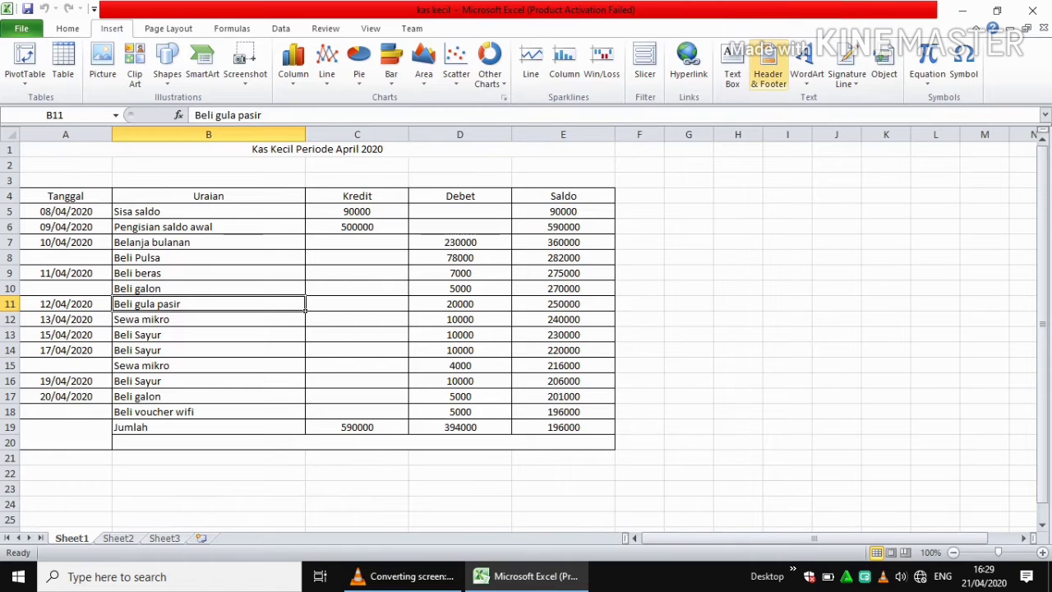
{"action": "left_click", "coordinate": [768, 70]}
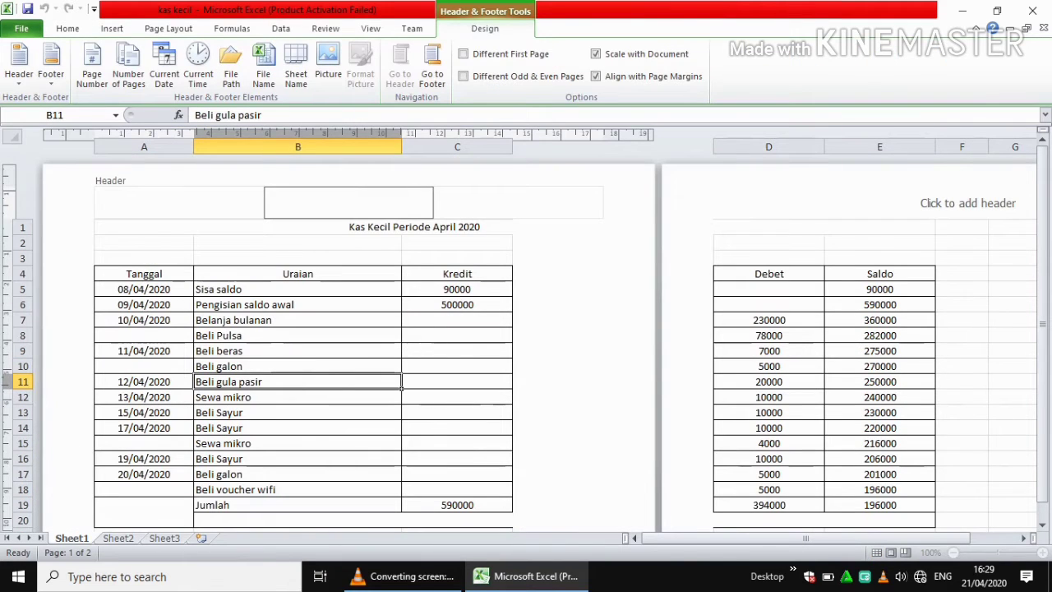
{"action": "left_click", "coordinate": [519, 203]}
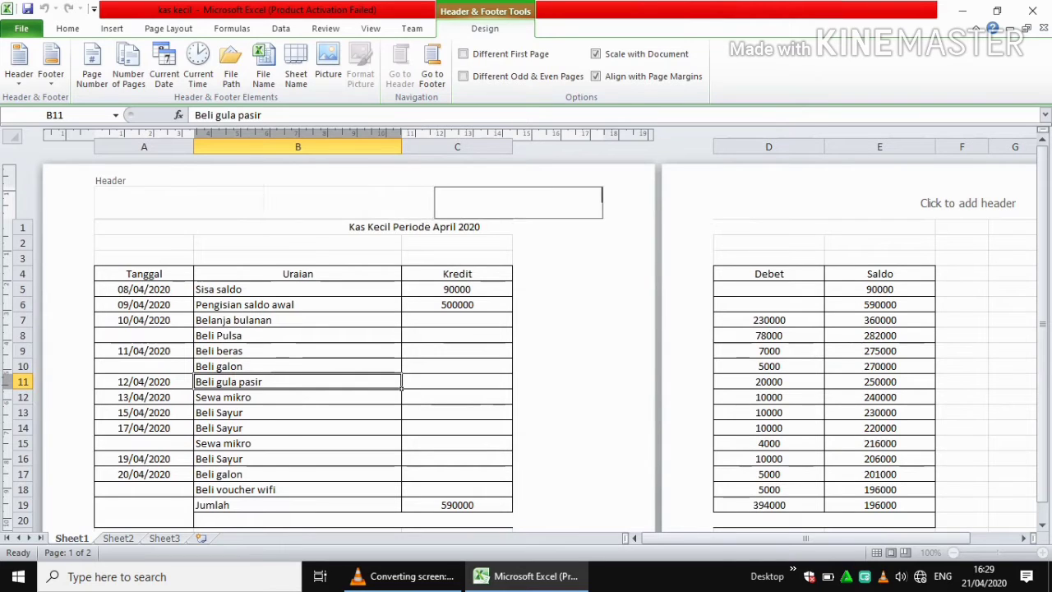
{"action": "left_click", "coordinate": [179, 202]}
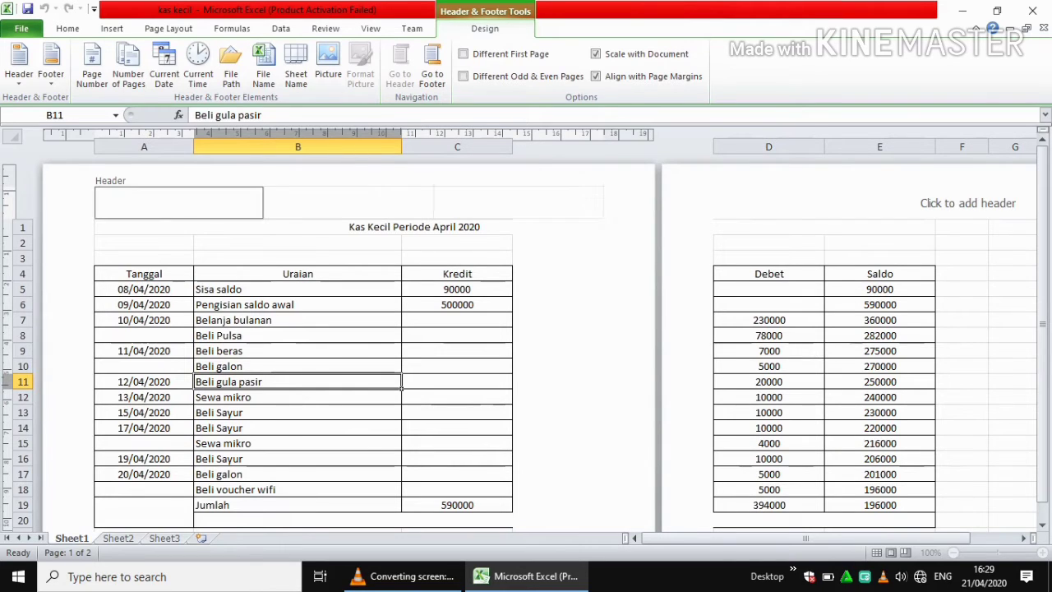
{"action": "key", "text": "Caps_Lock"}
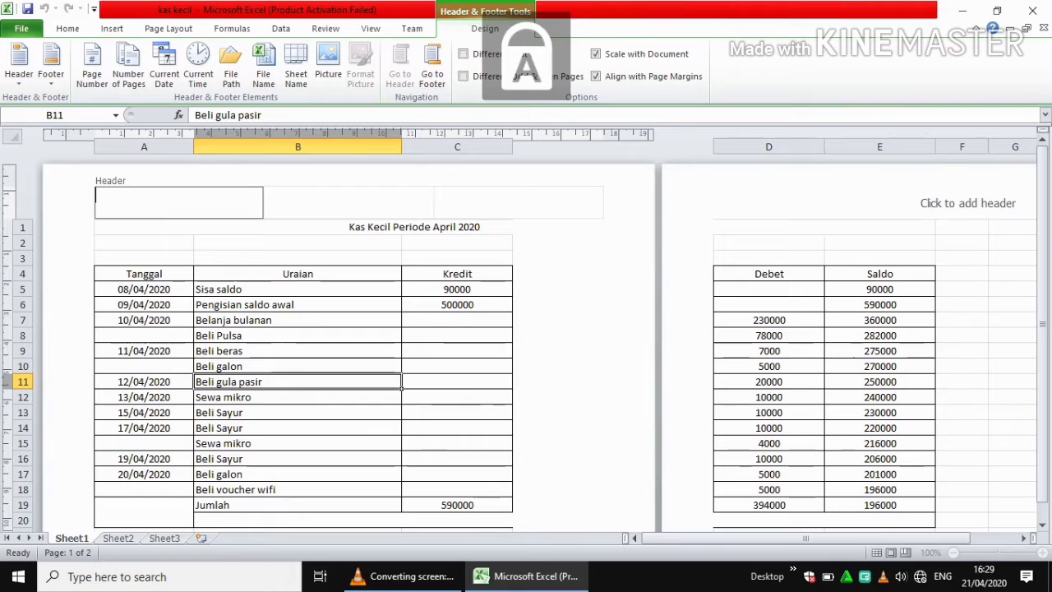
{"action": "type", "text": "NAMA"}
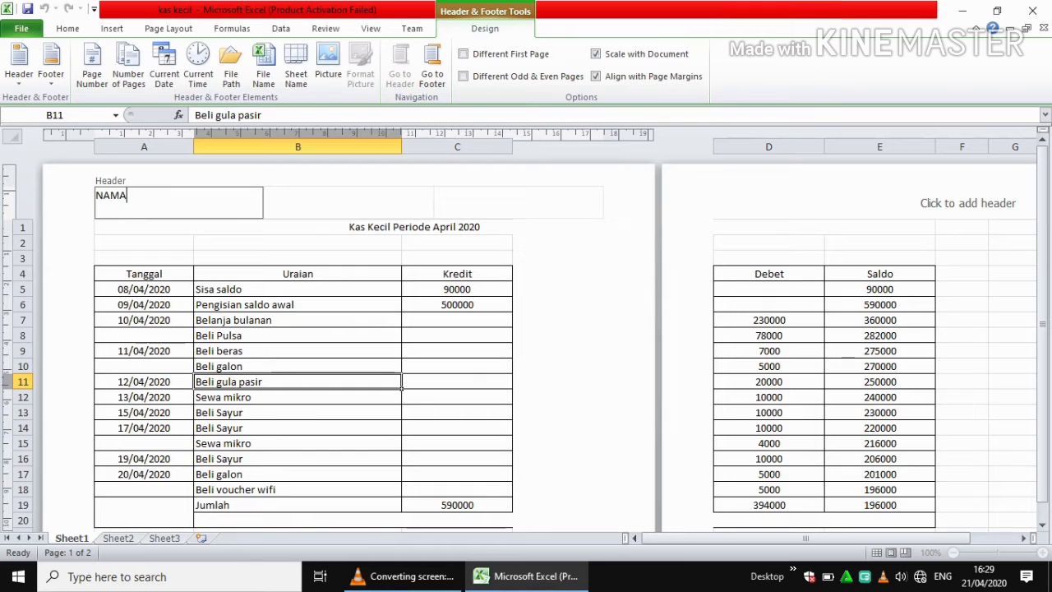
Step: Enter the person's first name in the header's center section and the second name in its right section
{"action": "key", "text": "Tab"}
{"action": "key", "text": "Tab"}
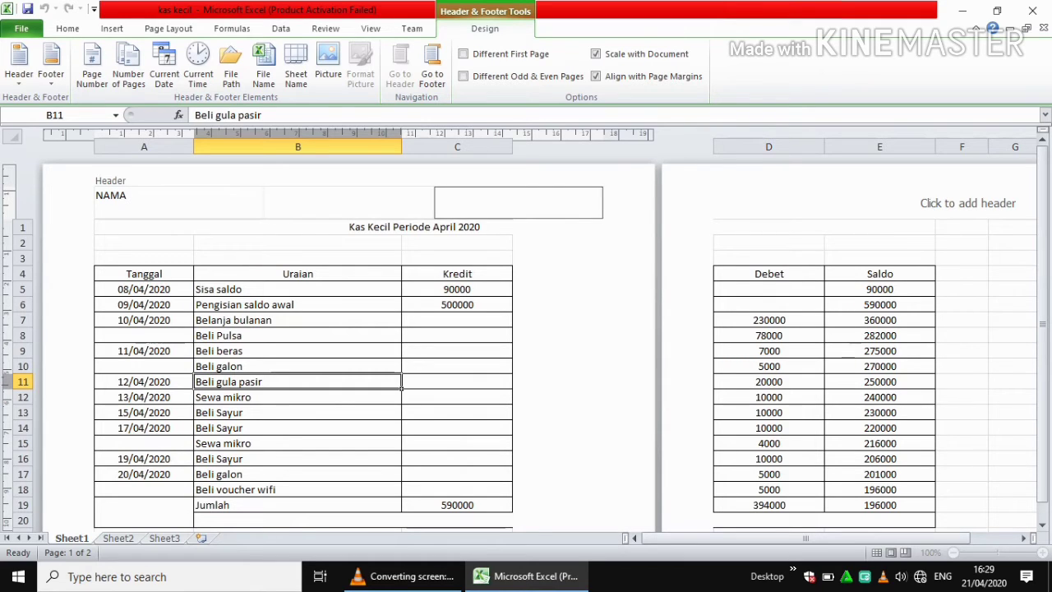
{"action": "key", "text": "shift+Tab"}
{"action": "type", "text": "CORNELIA"}
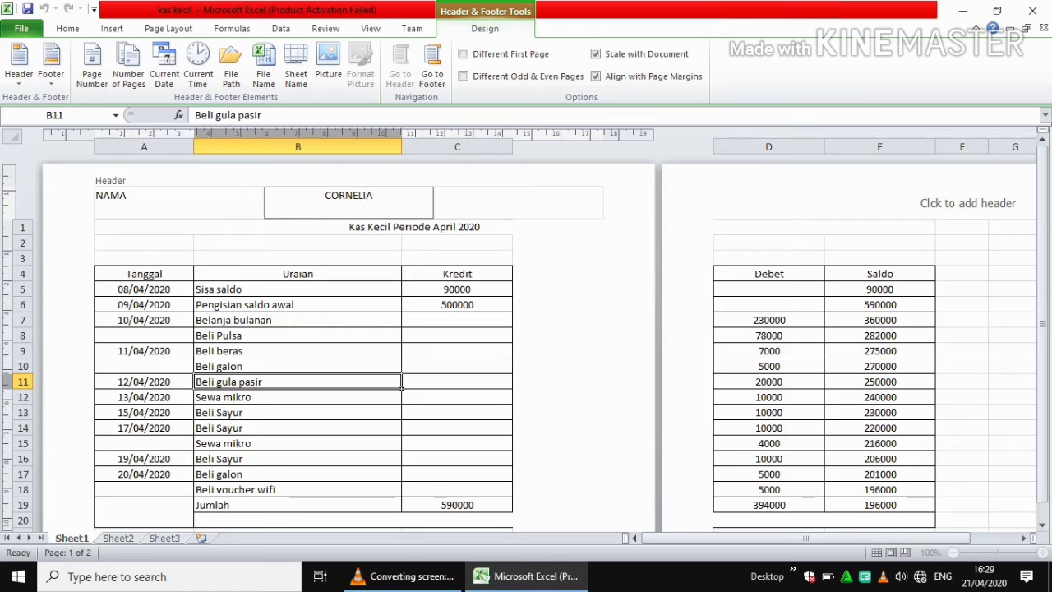
{"action": "key", "text": "Tab"}
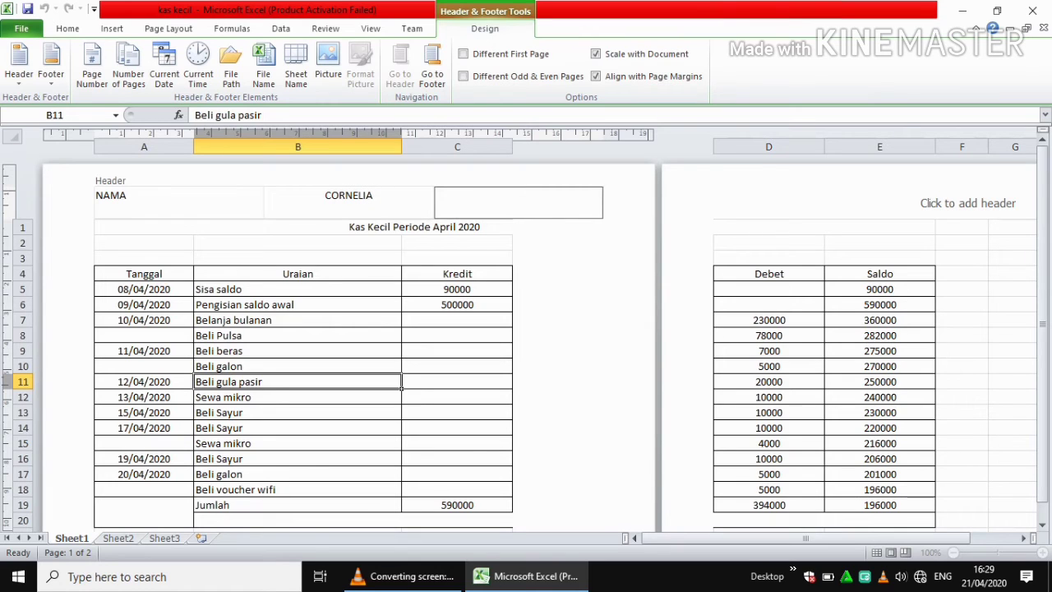
{"action": "type", "text": "MAYUN"}
{"action": "left_click", "coordinate": [298, 382]}
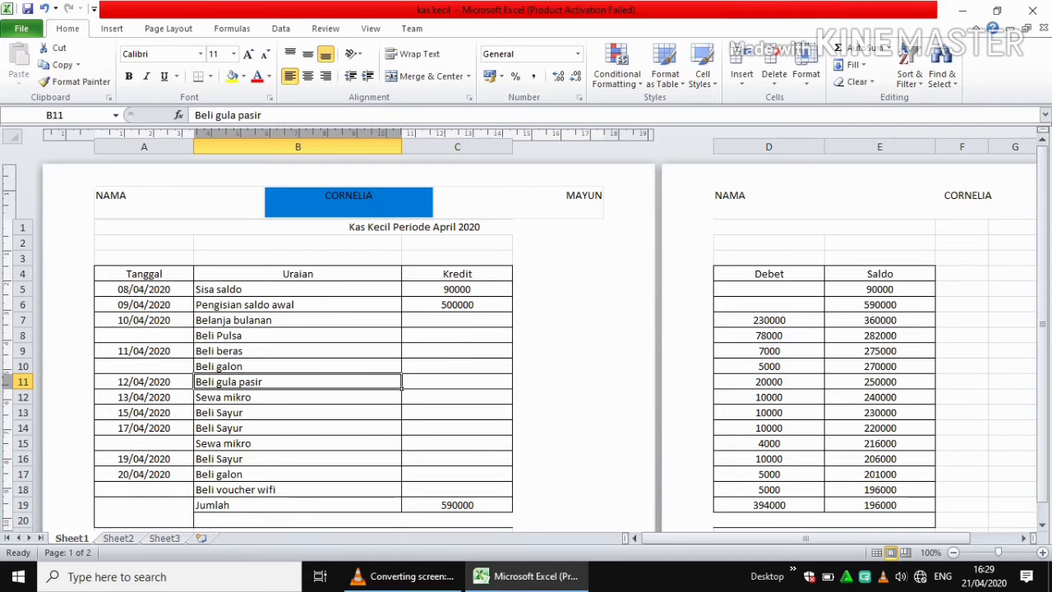
Step: Add a page footer to Sheet1 with NAMA in its left section and FOOTER in its center and right sections
{"action": "left_click", "coordinate": [179, 202]}
{"action": "key", "text": "Tab"}
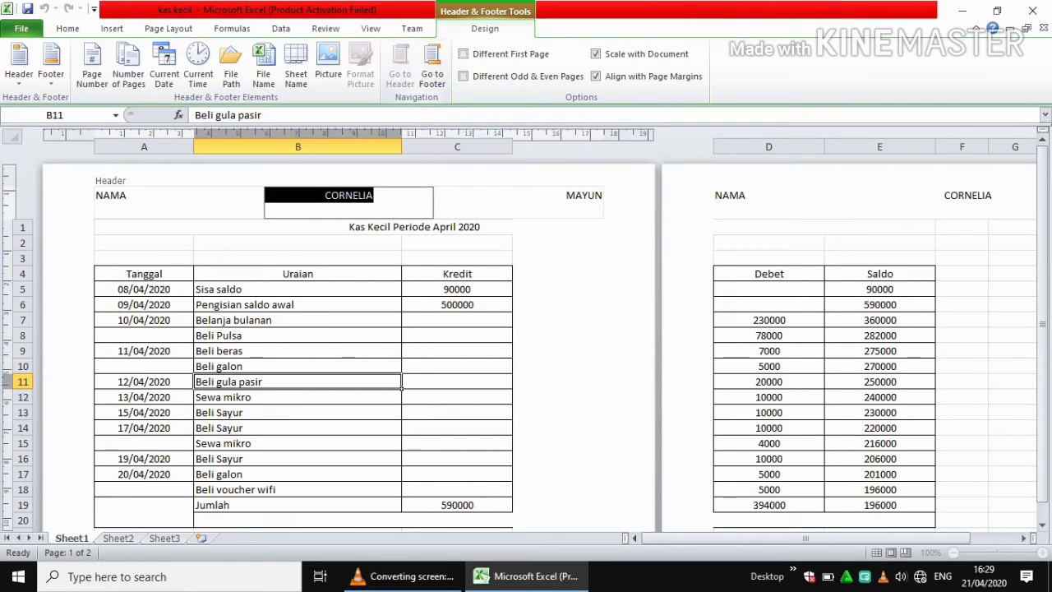
{"action": "left_click", "coordinate": [431, 72]}
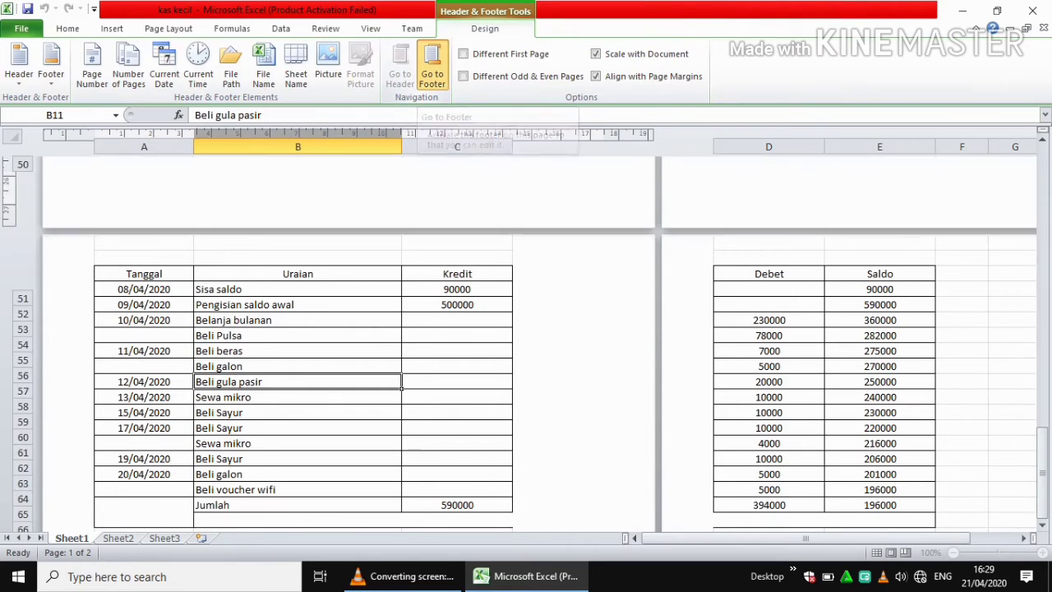
{"action": "left_click", "coordinate": [179, 189]}
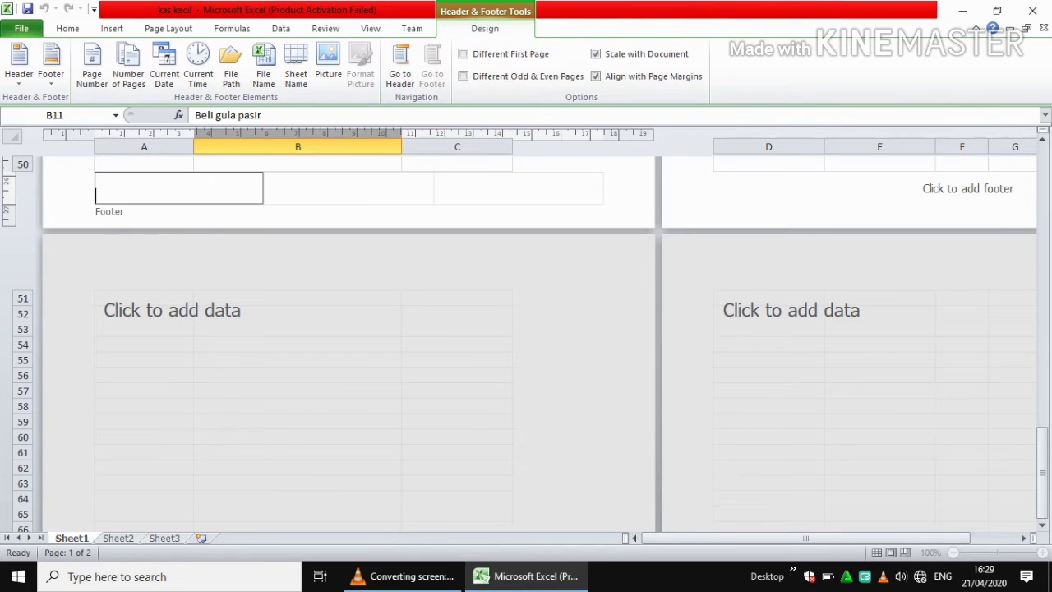
{"action": "type", "text": "NAMA"}
{"action": "left_click", "coordinate": [348, 190]}
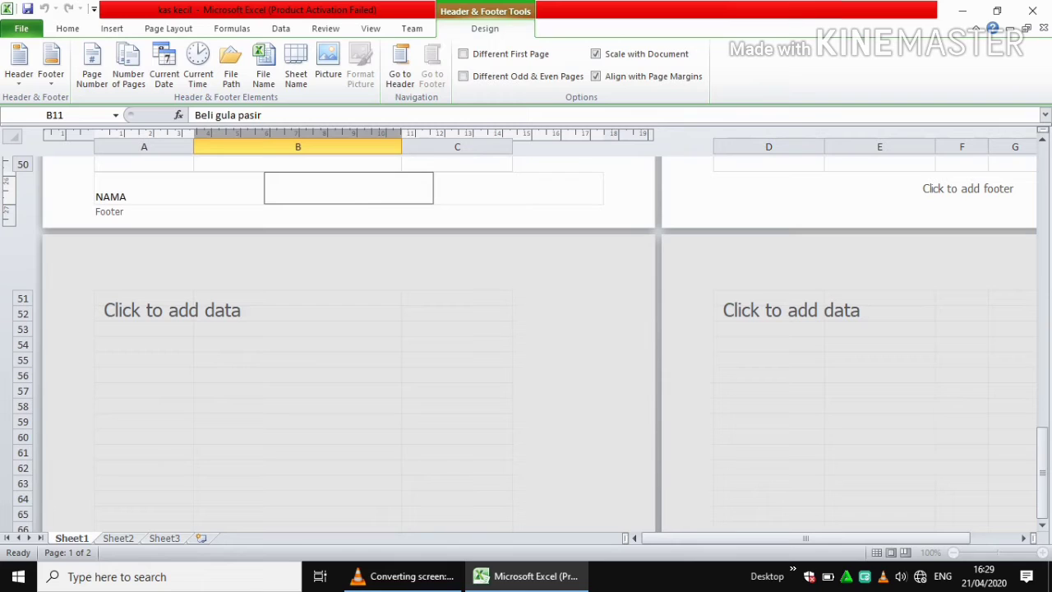
{"action": "type", "text": "FOOTER"}
{"action": "key", "text": "Tab"}
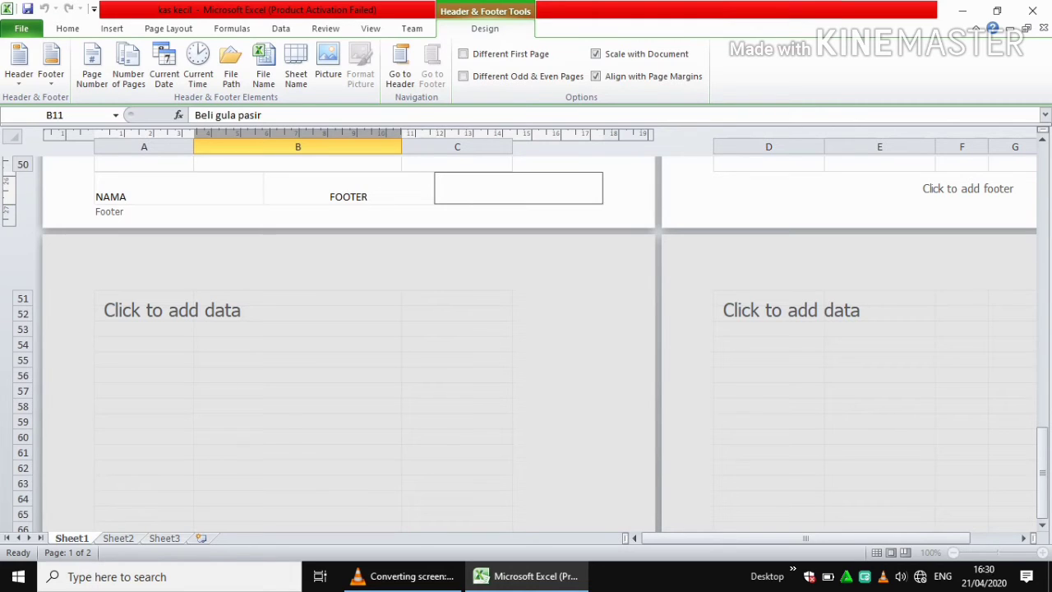
{"action": "type", "text": "FOOTER"}
{"action": "left_click_drag", "start_coordinate": [1042, 472], "coordinate": [1042, 341]}
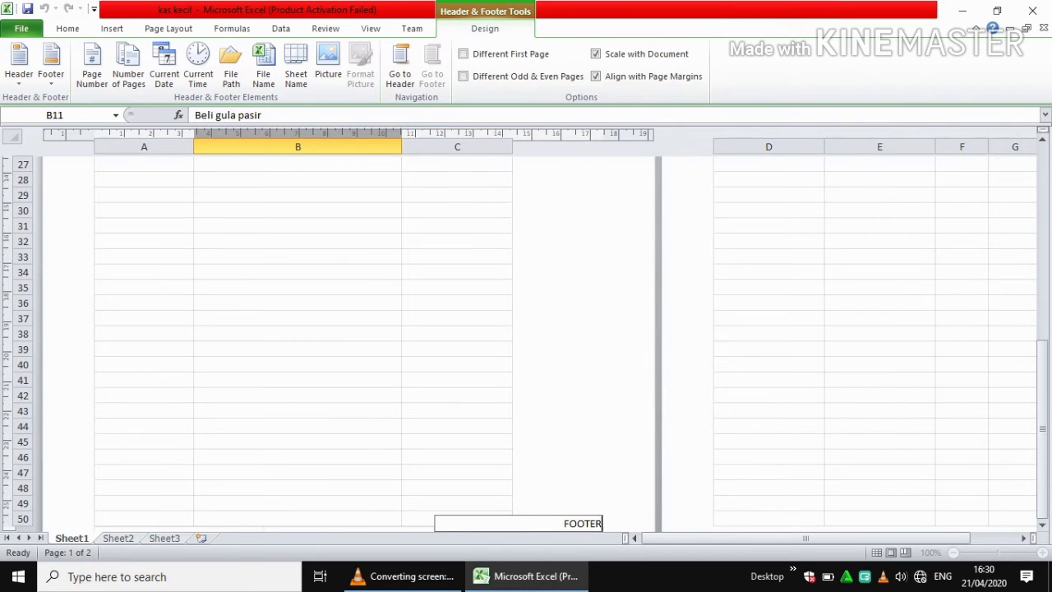
{"action": "left_click", "coordinate": [458, 333]}
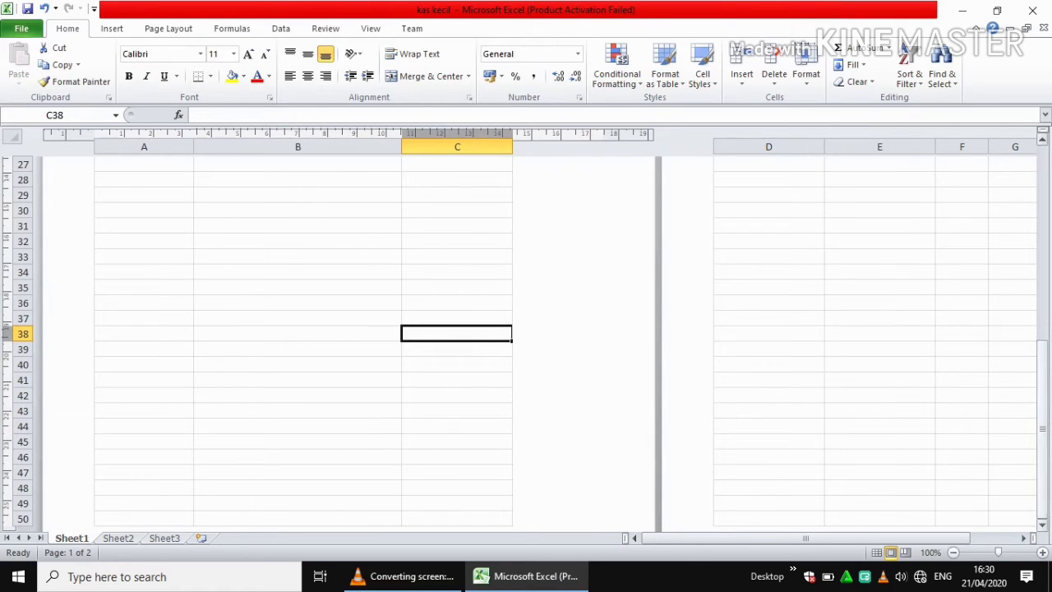
{"action": "left_click_drag", "start_coordinate": [1043, 362], "coordinate": [1042, 167]}
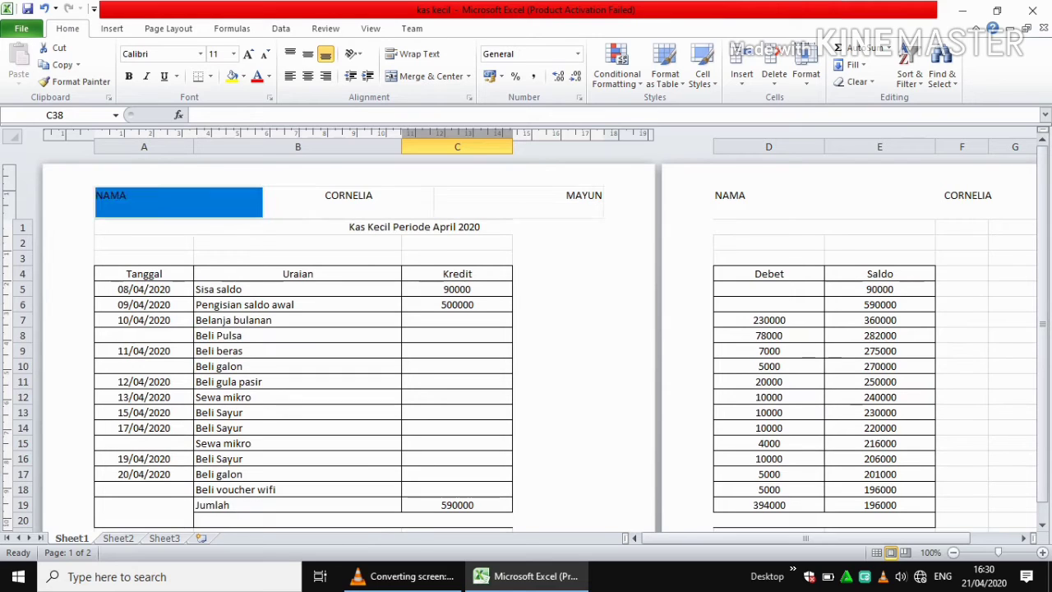
{"action": "left_click", "coordinate": [156, 199]}
{"action": "left_click", "coordinate": [112, 28]}
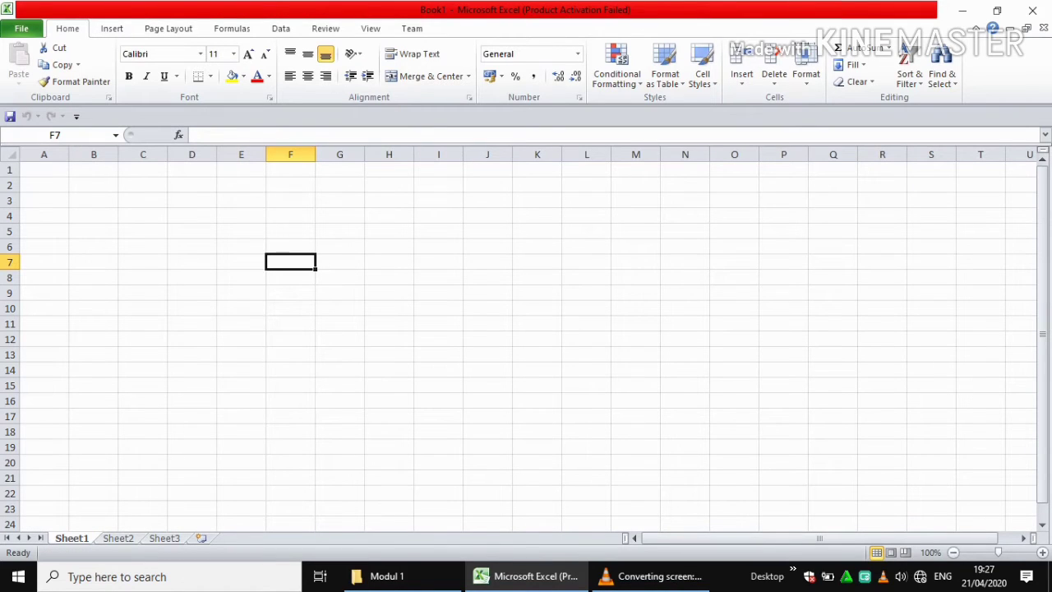
Step: Minimize the ribbon in Book1 so that only the tab names are displayed
{"action": "key", "text": "Caps_Lock"}
{"action": "left_click", "coordinate": [241, 247]}
{"action": "left_click", "coordinate": [193, 246]}
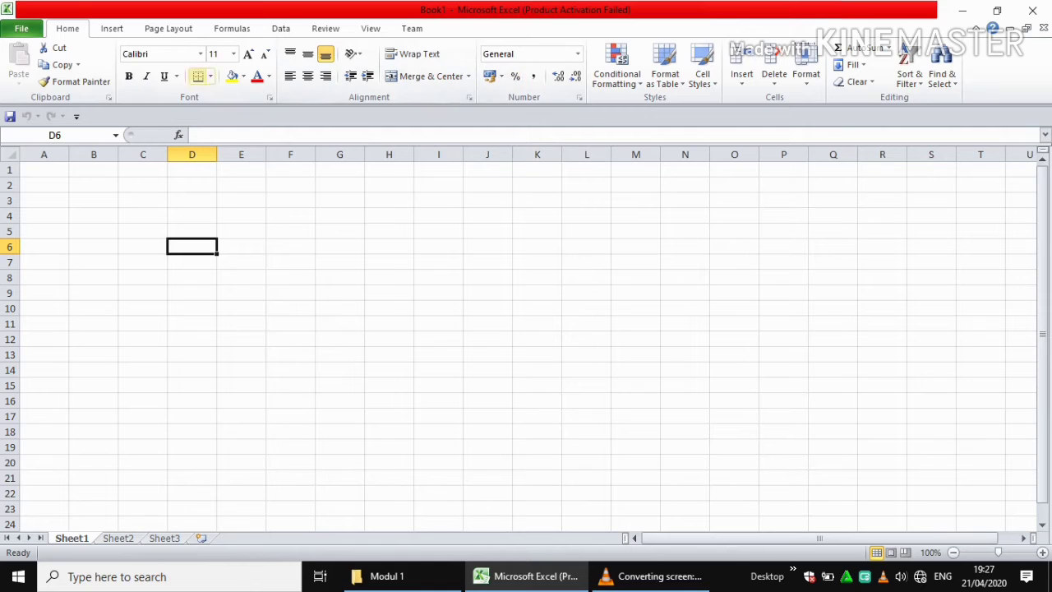
{"action": "right_click", "coordinate": [96, 64]}
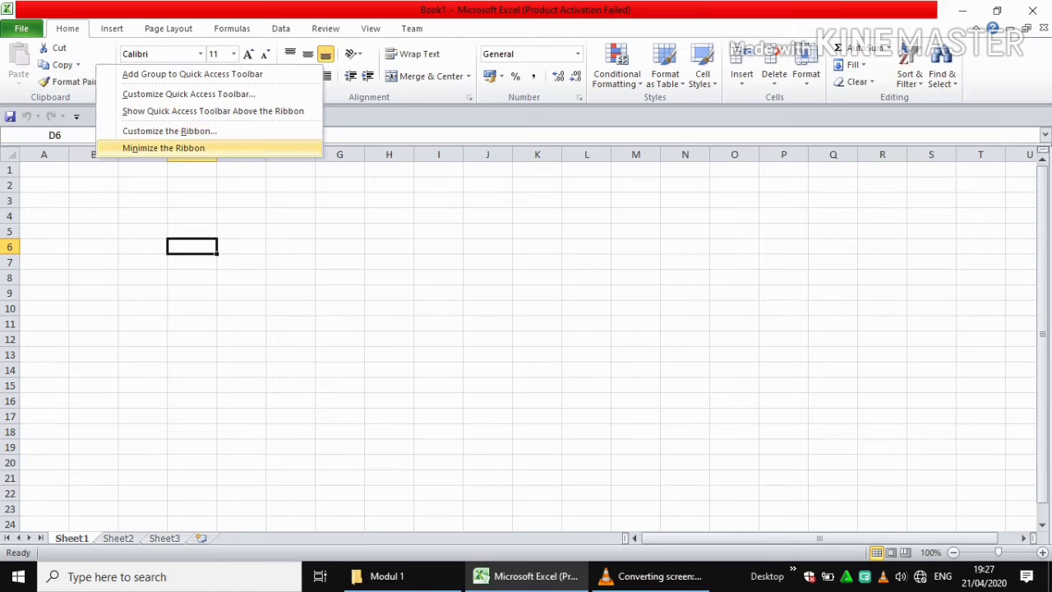
{"action": "left_click", "coordinate": [164, 148]}
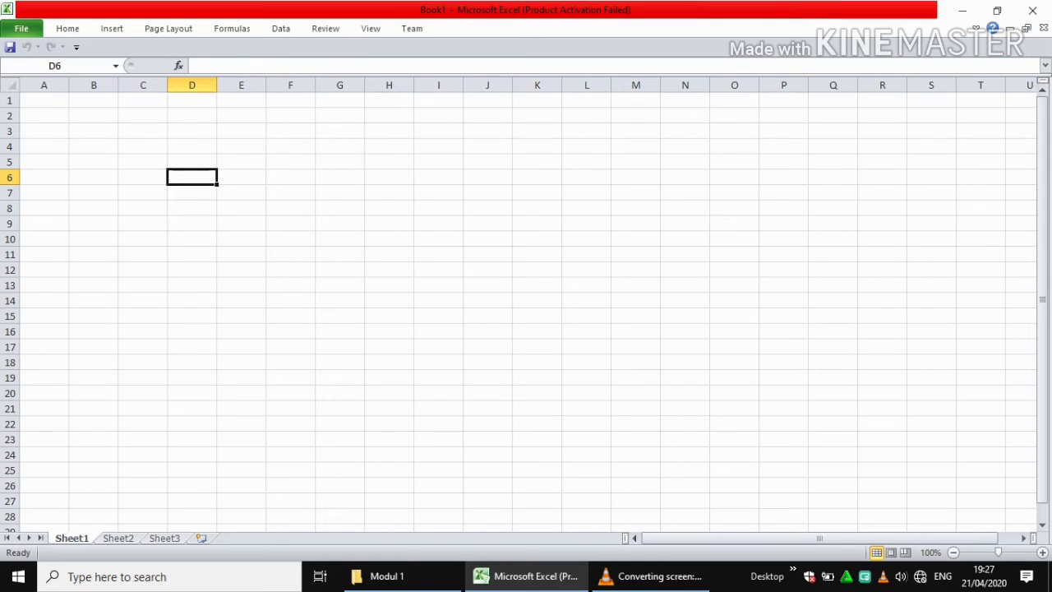
Step: Insert the biodata screenshot from the Pictures folder at cell D6 of Sheet1
{"action": "left_click", "coordinate": [112, 28]}
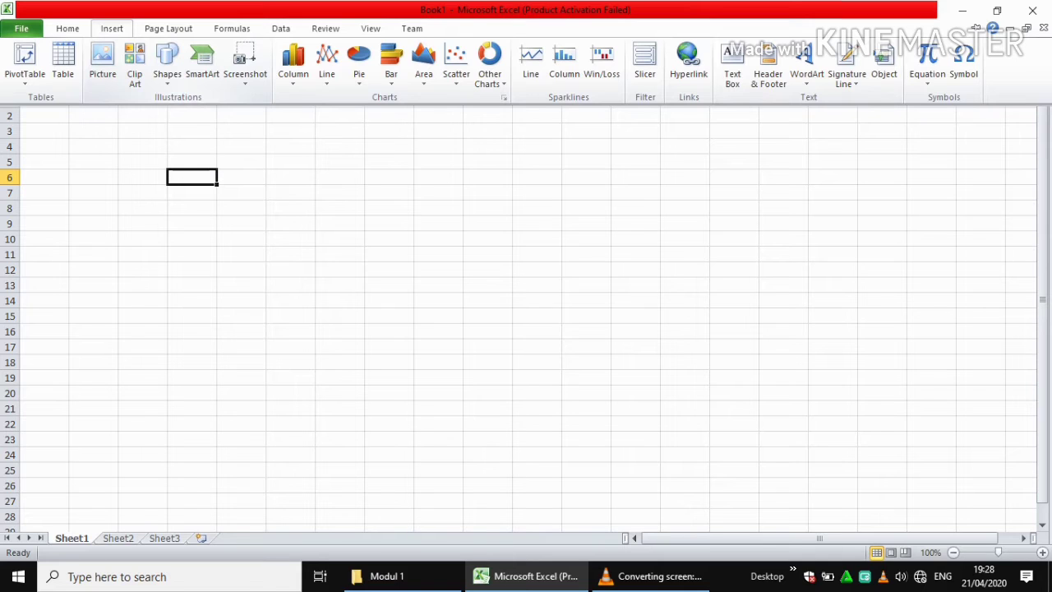
{"action": "left_click", "coordinate": [103, 64]}
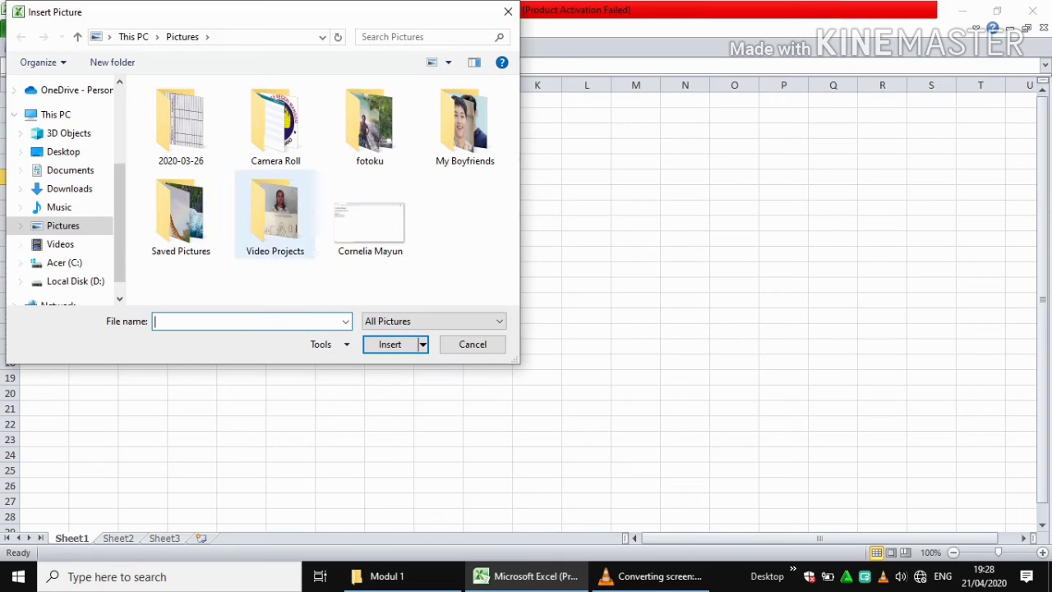
{"action": "left_click", "coordinate": [369, 222]}
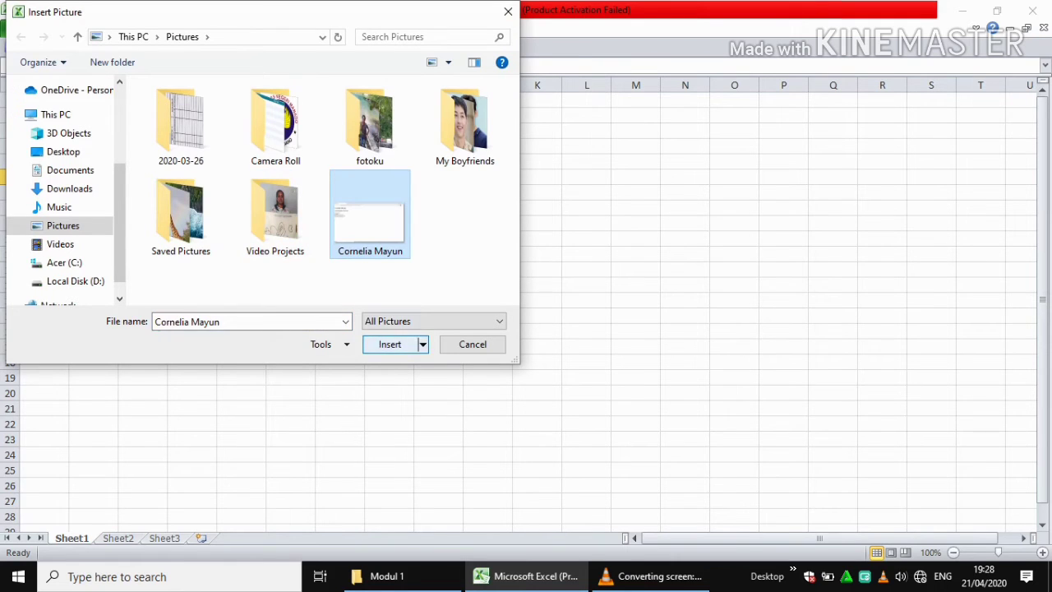
{"action": "left_click", "coordinate": [391, 345]}
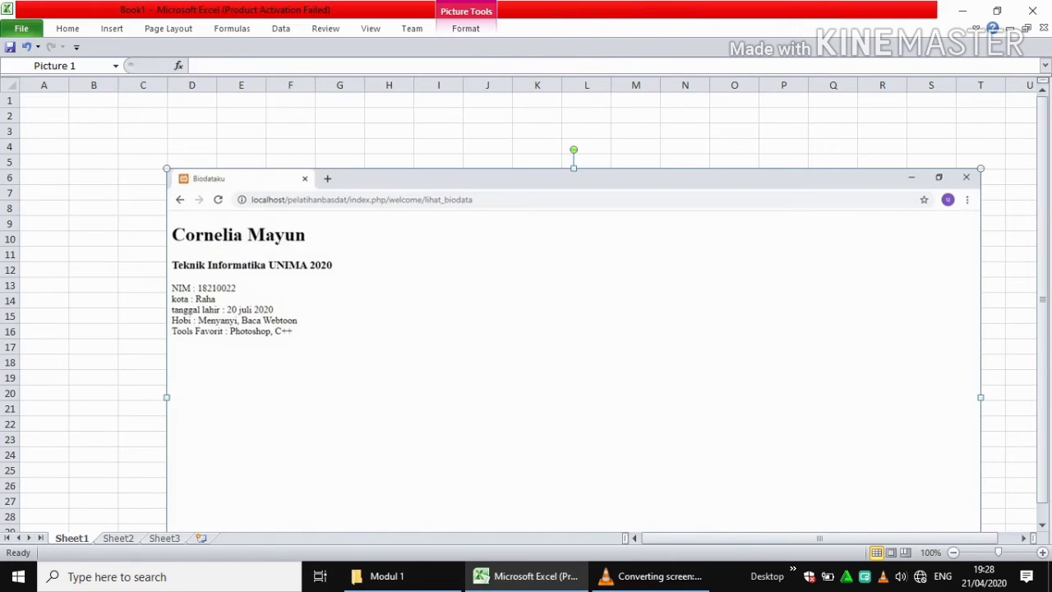
Step: Shrink the inserted picture and place it over about columns C to P, rows 3 to 27, then deselect it
{"action": "left_click_drag", "start_coordinate": [390, 345], "coordinate": [379, 298]}
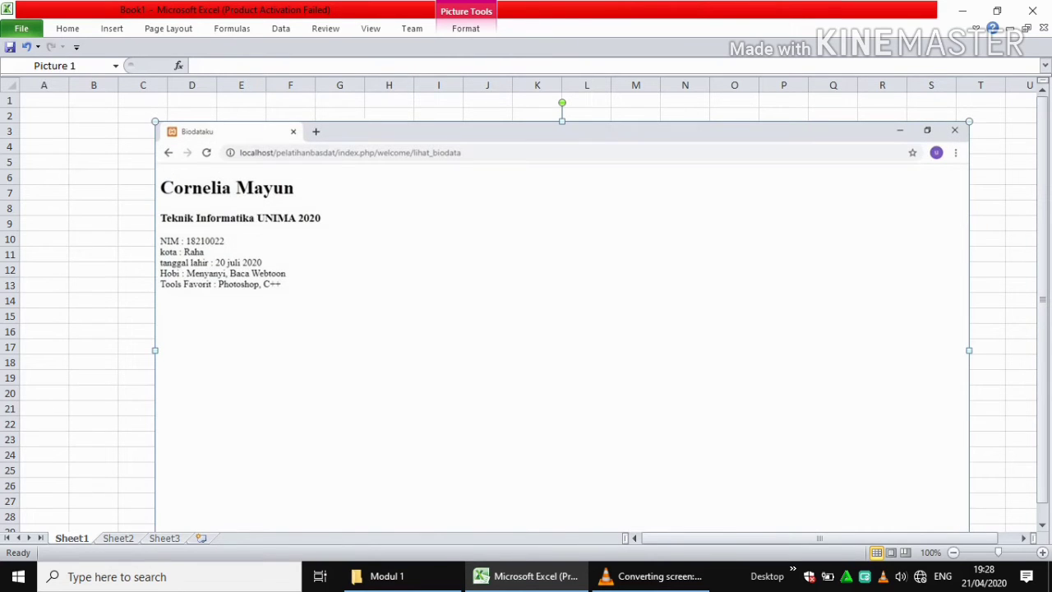
{"action": "left_click_drag", "start_coordinate": [155, 122], "coordinate": [312, 211]}
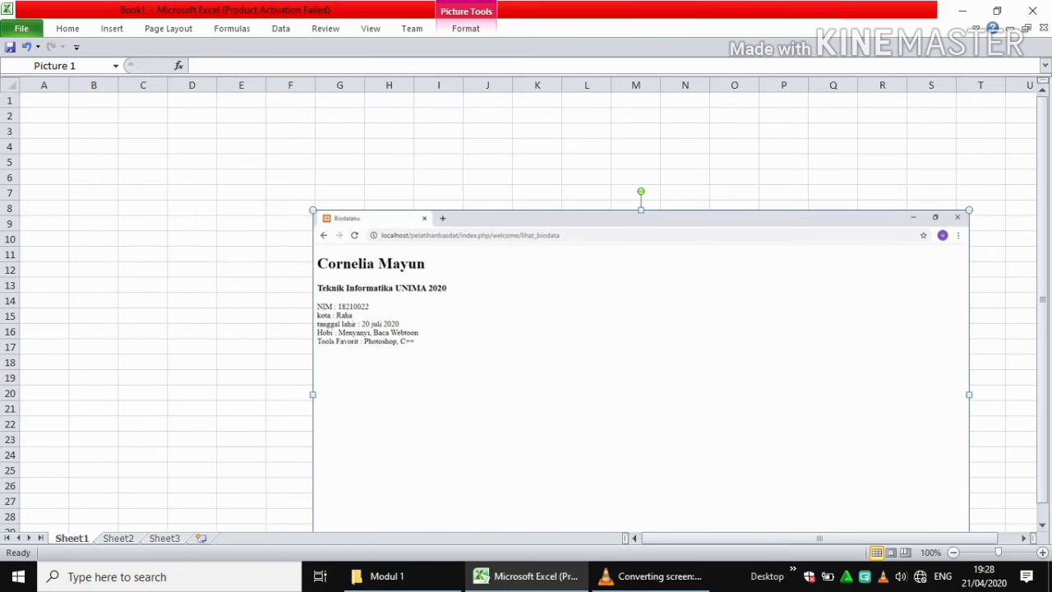
{"action": "left_click_drag", "start_coordinate": [493, 329], "coordinate": [313, 251]}
{"action": "left_click", "coordinate": [94, 208]}
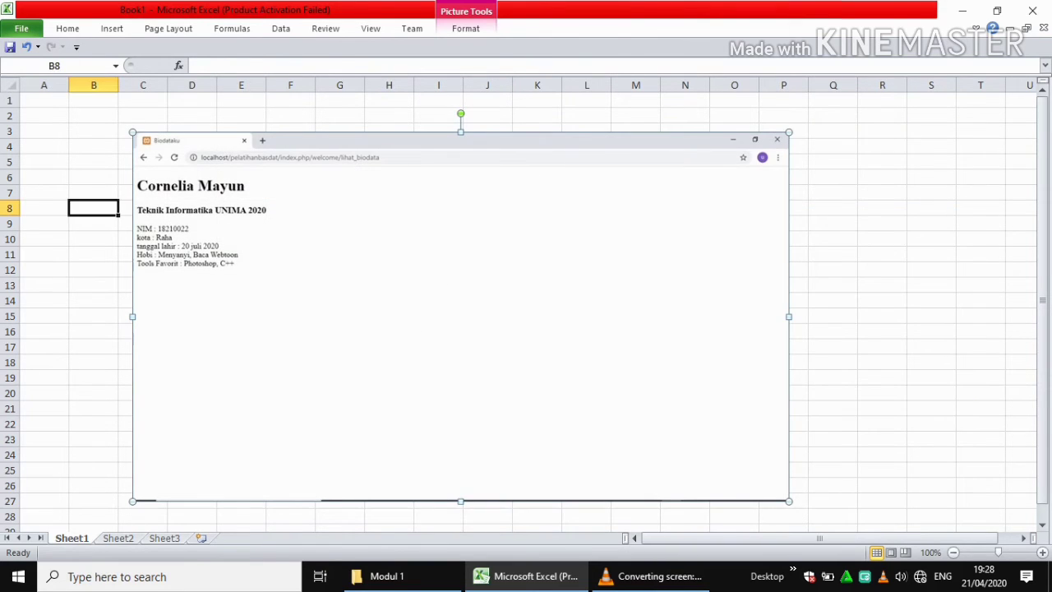
{"action": "left_click", "coordinate": [94, 270]}
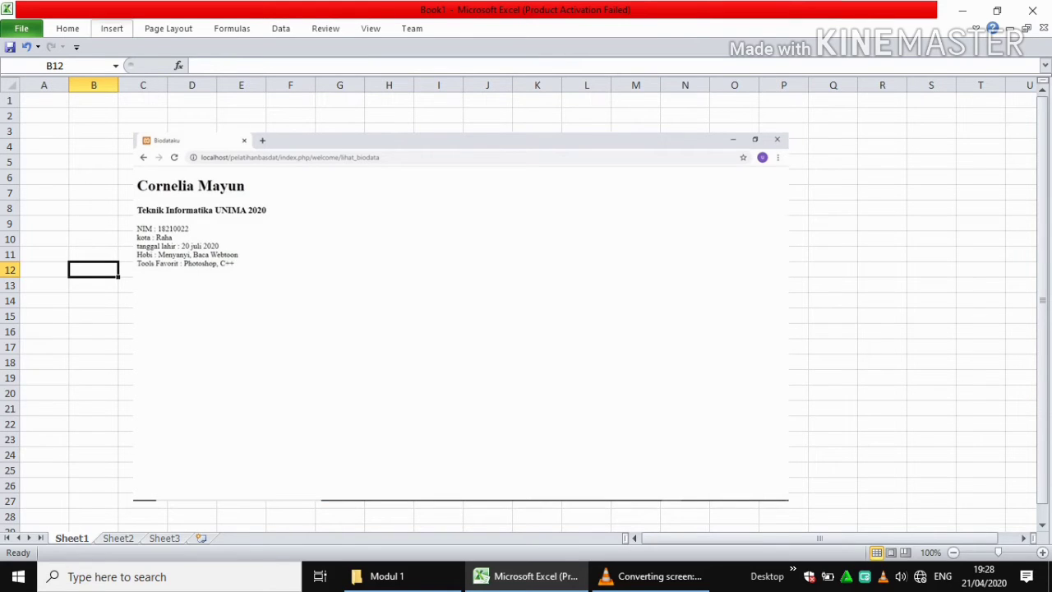
Step: Turn off the minimized ribbon so that its commands are always displayed
{"action": "right_click", "coordinate": [133, 35]}
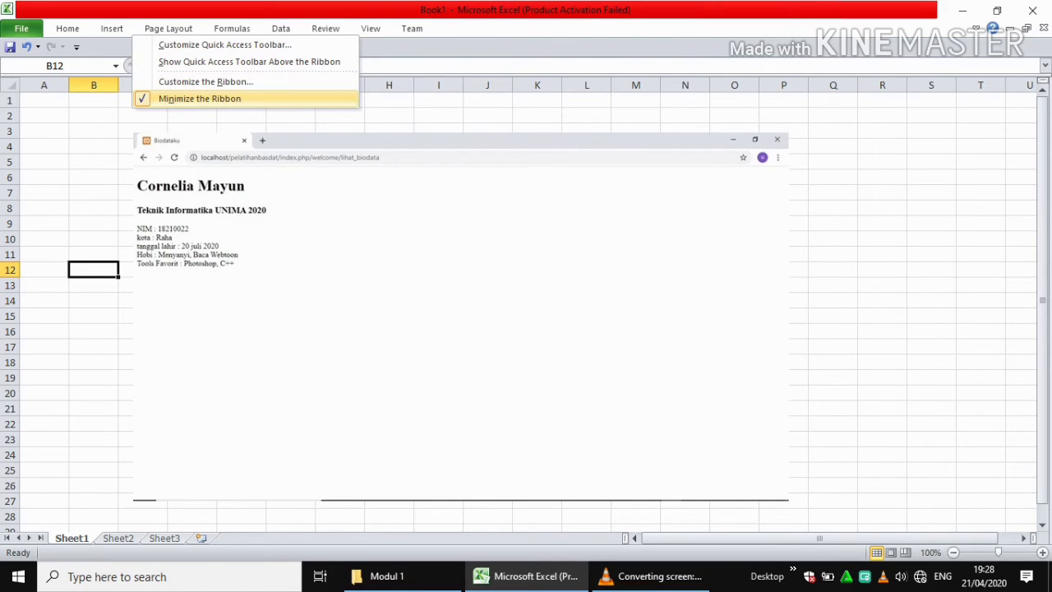
{"action": "left_click", "coordinate": [200, 98]}
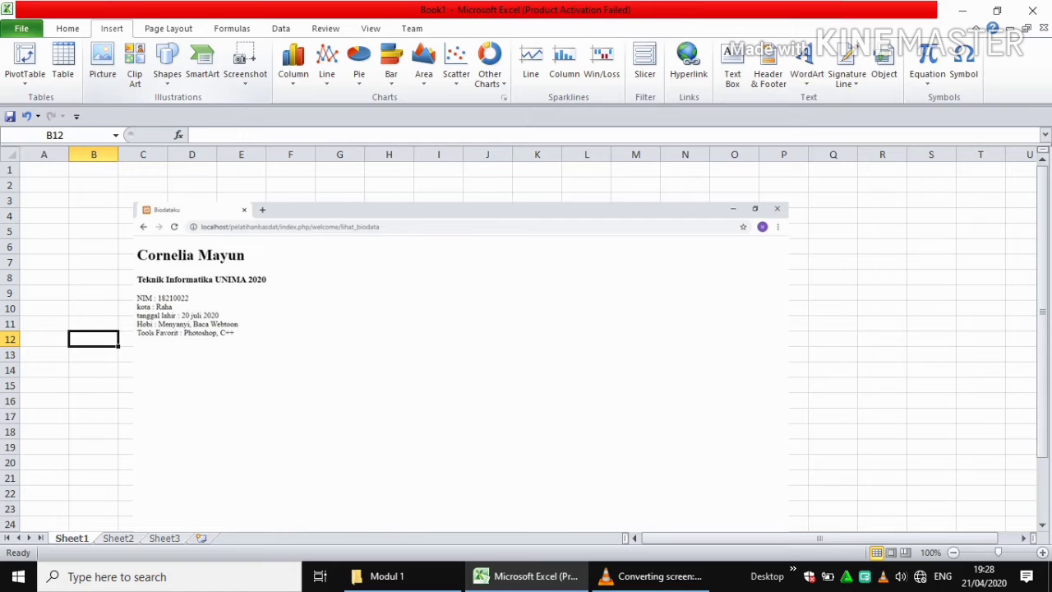
Step: Customize the ribbon's Main Tabs to hide the Home tab and apply the change
{"action": "right_click", "coordinate": [109, 91]}
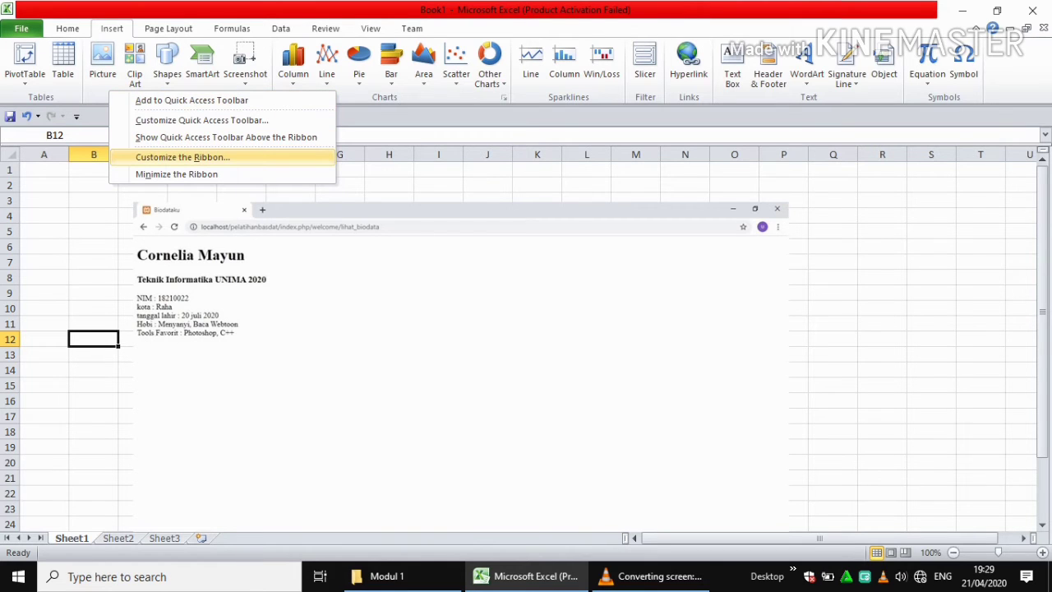
{"action": "left_click", "coordinate": [183, 157]}
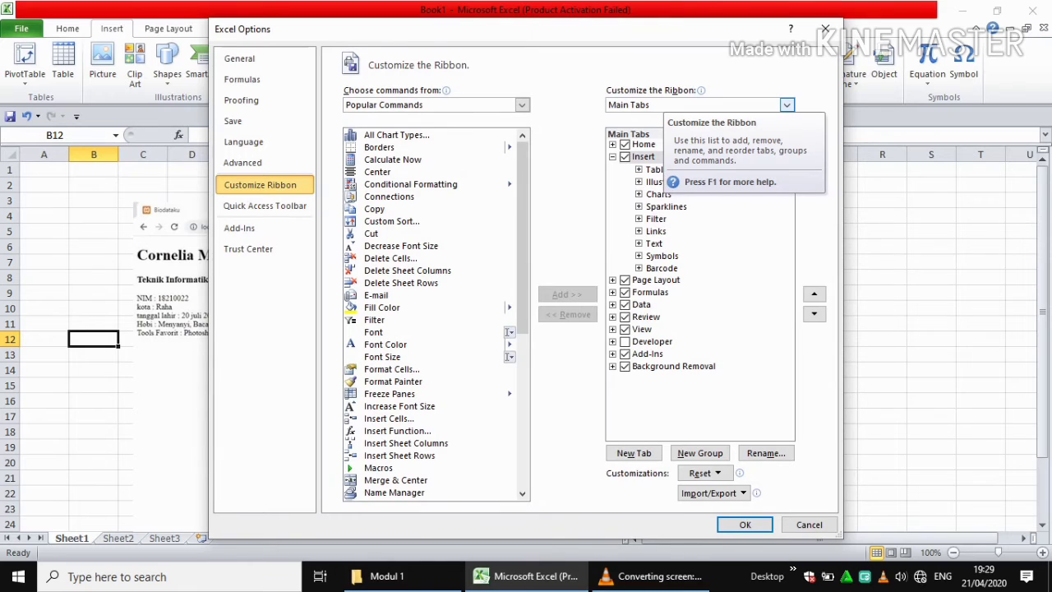
{"action": "left_click", "coordinate": [787, 105]}
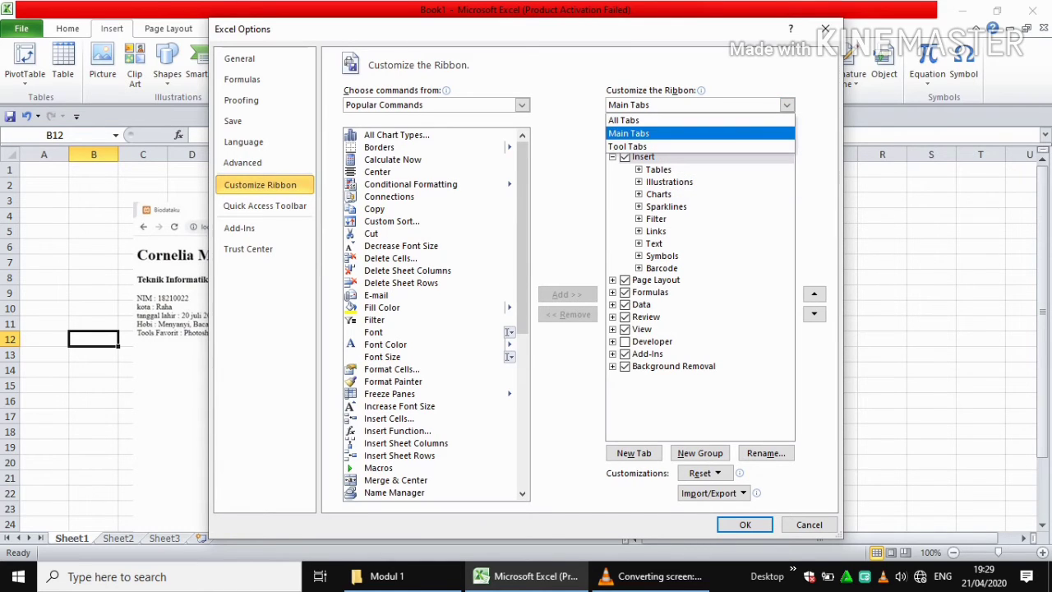
{"action": "left_click", "coordinate": [629, 134]}
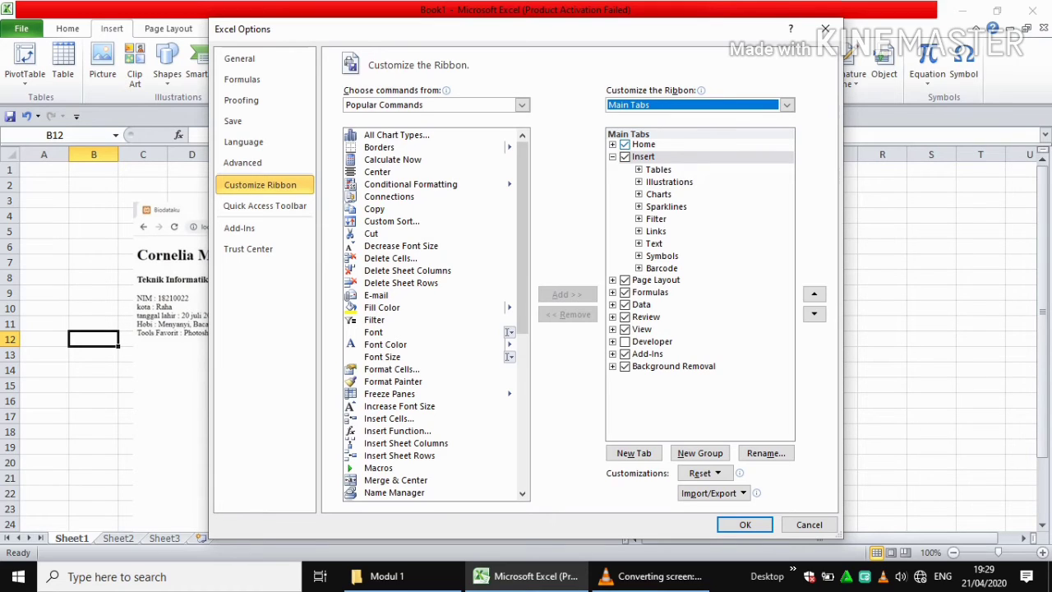
{"action": "left_click", "coordinate": [625, 145]}
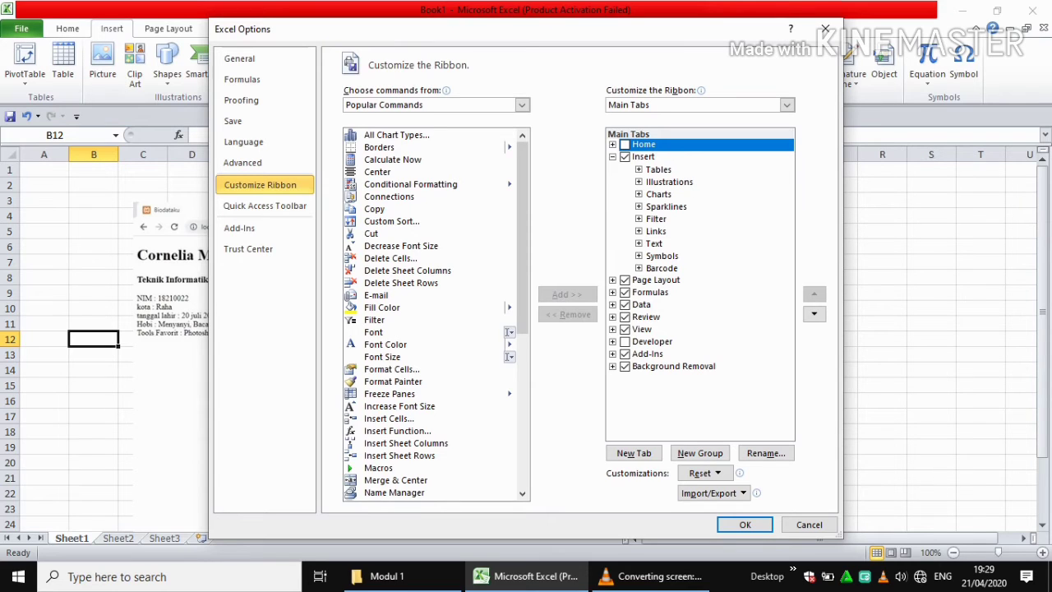
{"action": "left_click", "coordinate": [745, 524]}
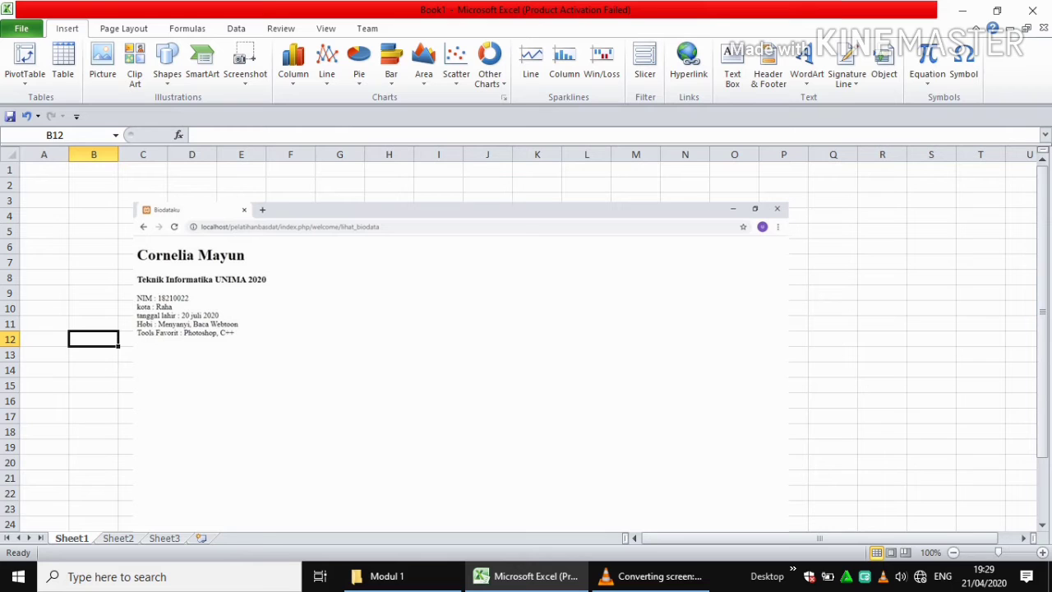
Step: Expand the Tables group under the Insert tab in the ribbon customization, remove the group and apply the change
{"action": "right_click", "coordinate": [109, 91]}
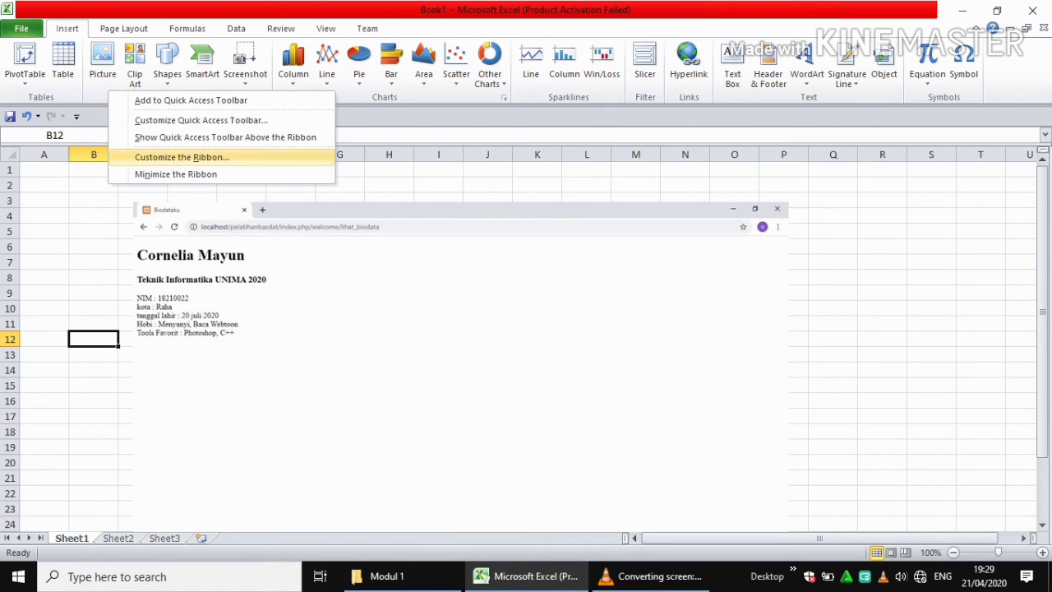
{"action": "left_click", "coordinate": [181, 156]}
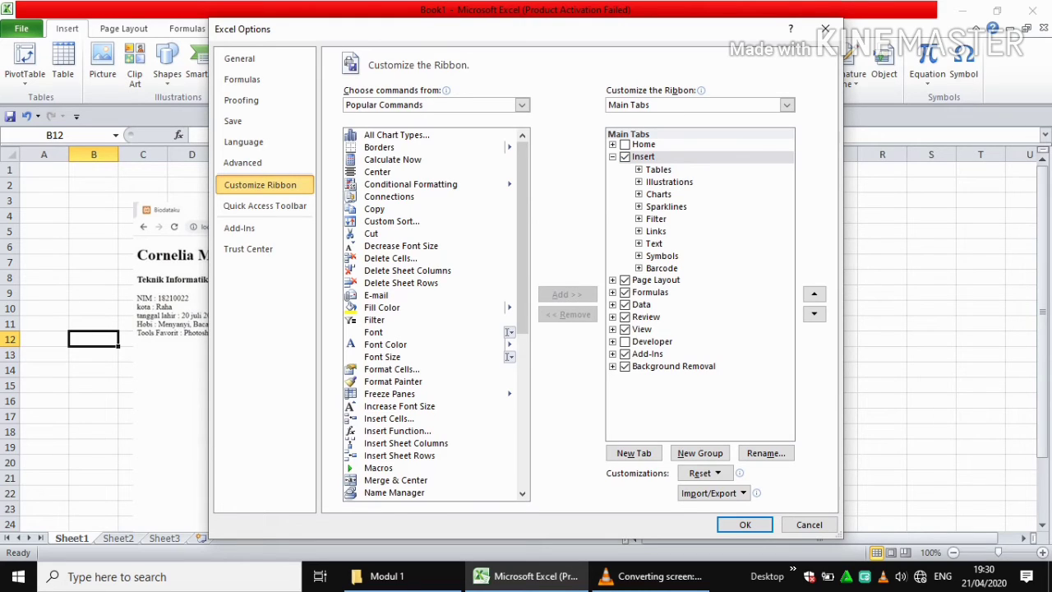
{"action": "left_click", "coordinate": [639, 169]}
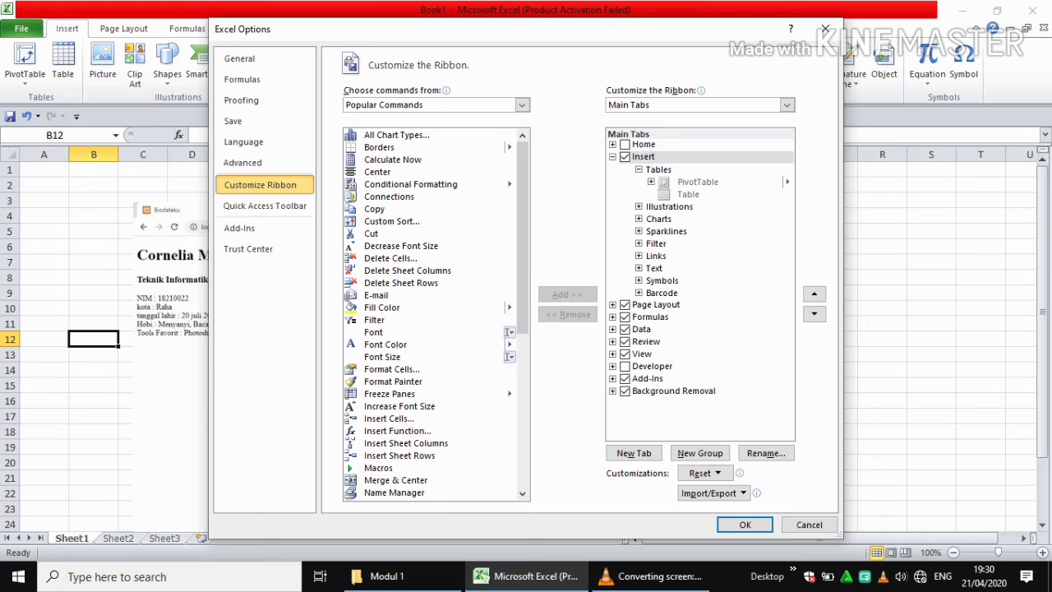
{"action": "left_click", "coordinate": [639, 169]}
{"action": "left_click", "coordinate": [639, 169]}
{"action": "left_click", "coordinate": [651, 182]}
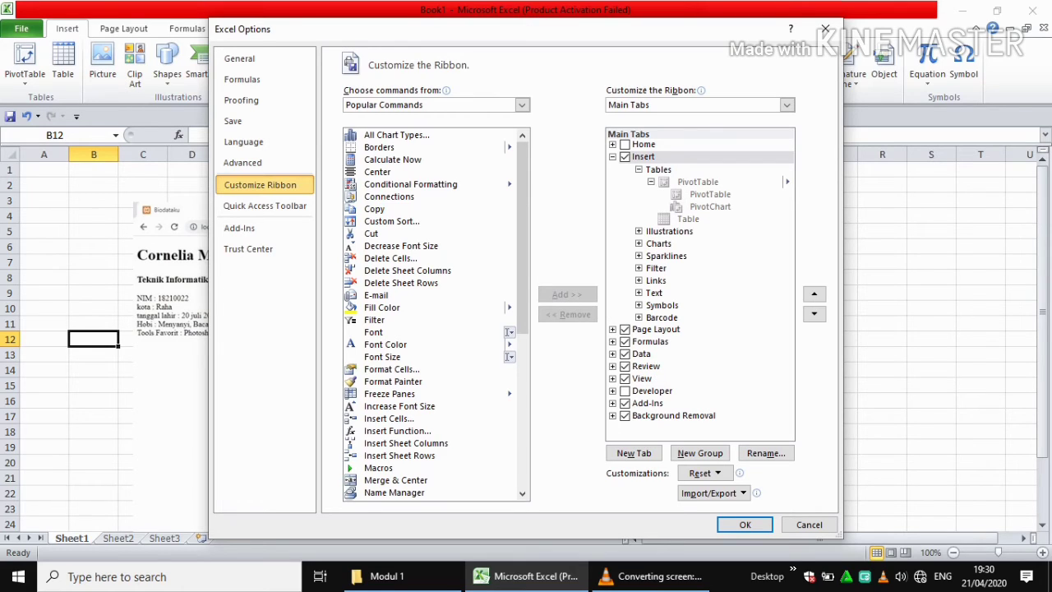
{"action": "left_click", "coordinate": [659, 169]}
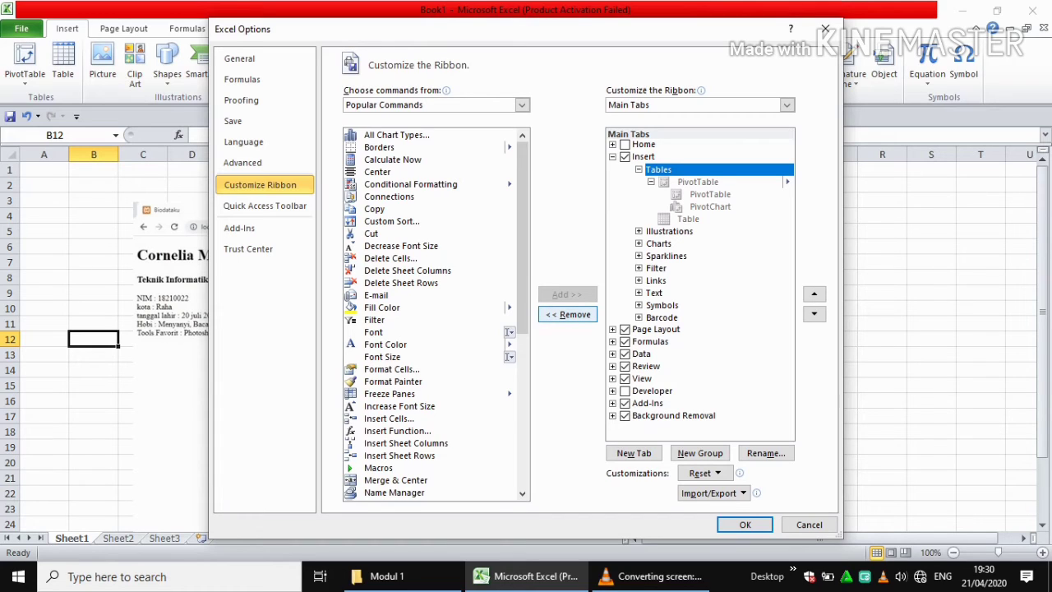
{"action": "left_click", "coordinate": [567, 314]}
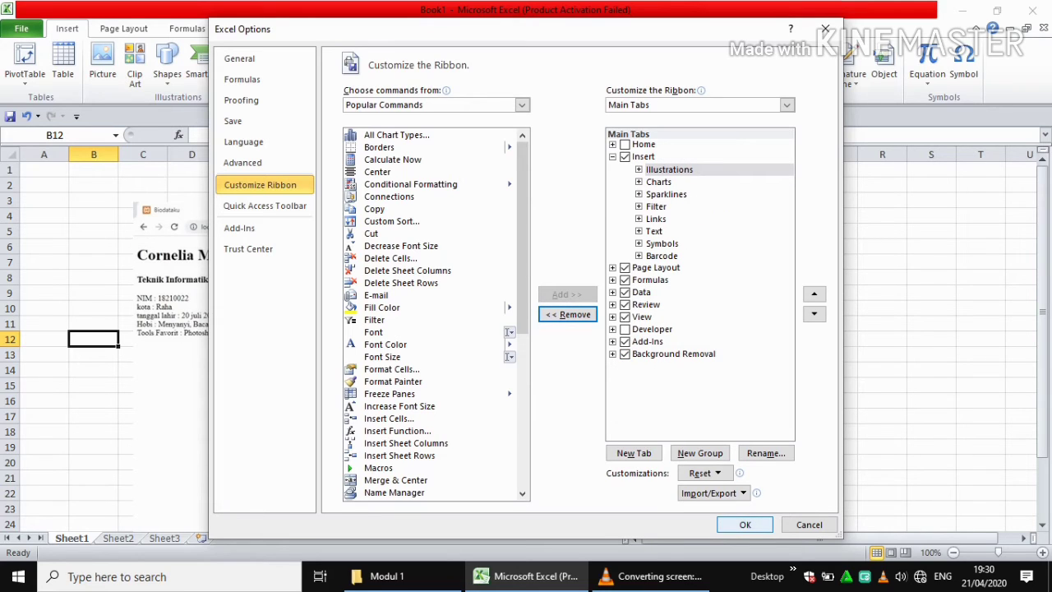
{"action": "left_click", "coordinate": [745, 525]}
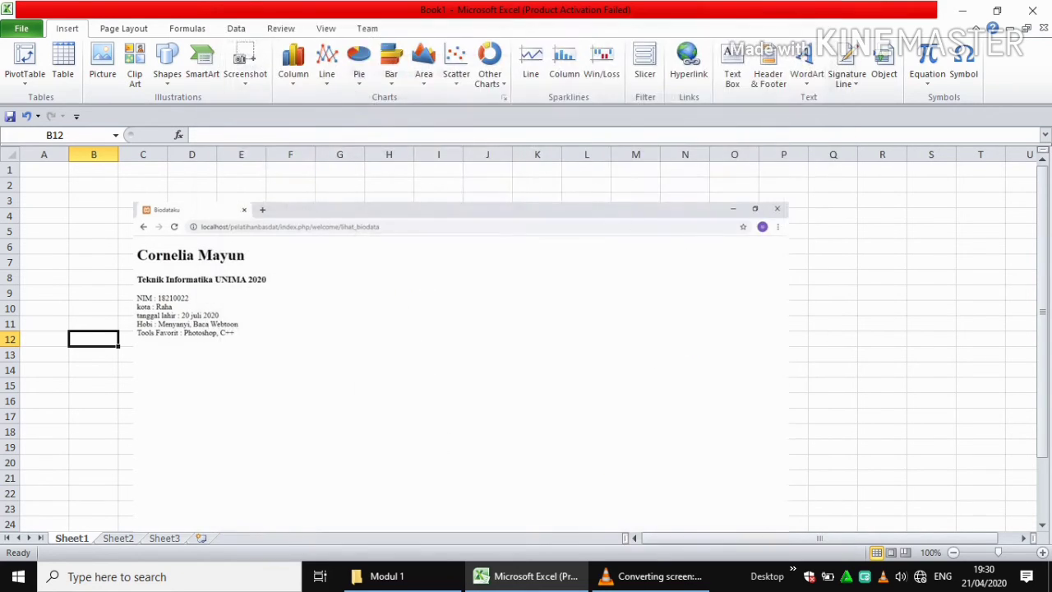
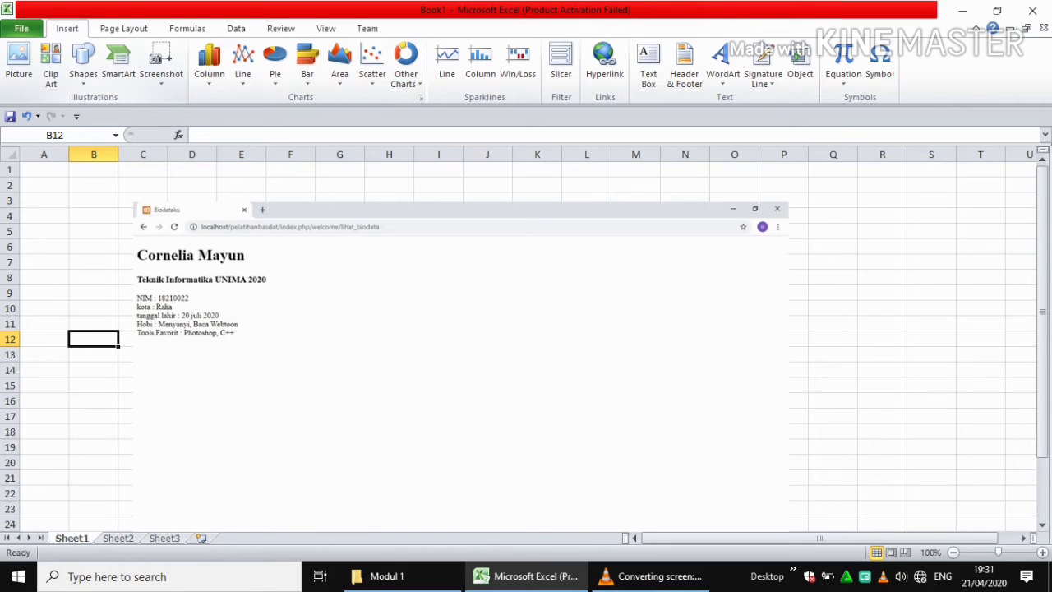
Step: Add a custom group at the end of the ribbon's Insert tab, name it with the author's first name in capitals, and apply the change
{"action": "right_click", "coordinate": [146, 96]}
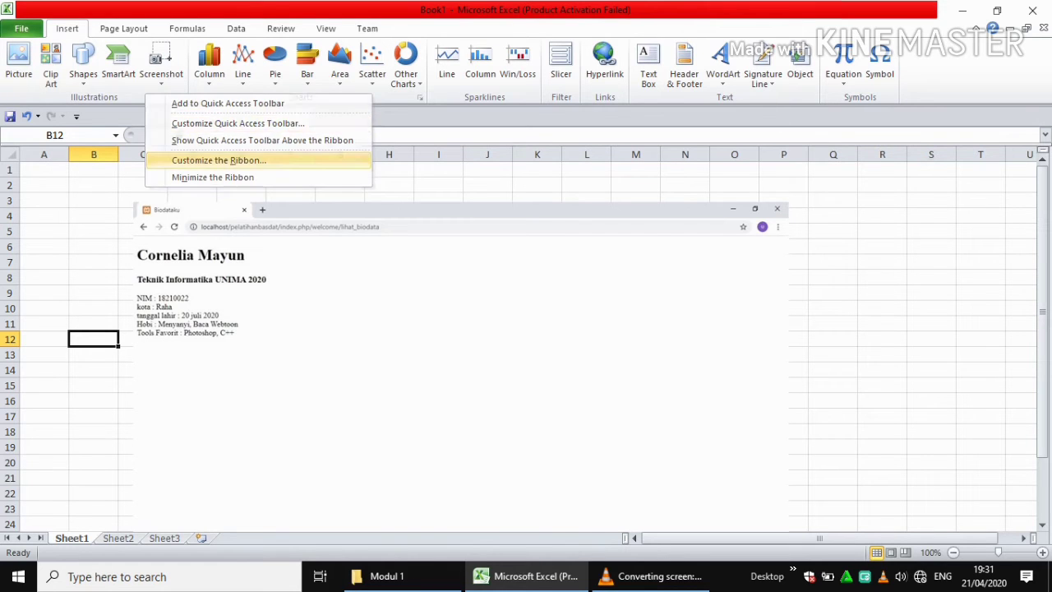
{"action": "left_click", "coordinate": [219, 160]}
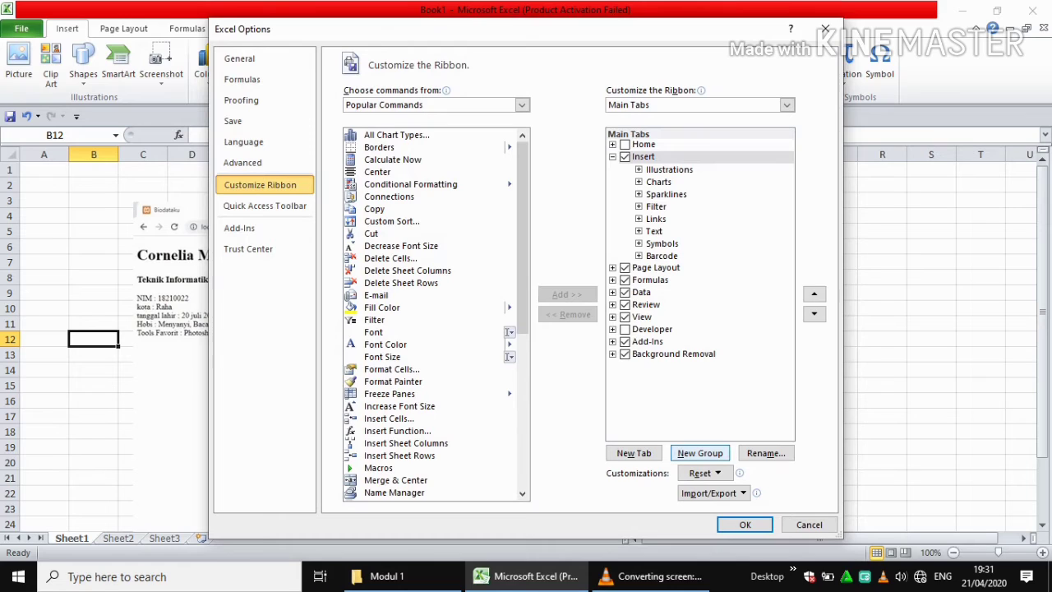
{"action": "left_click", "coordinate": [700, 453]}
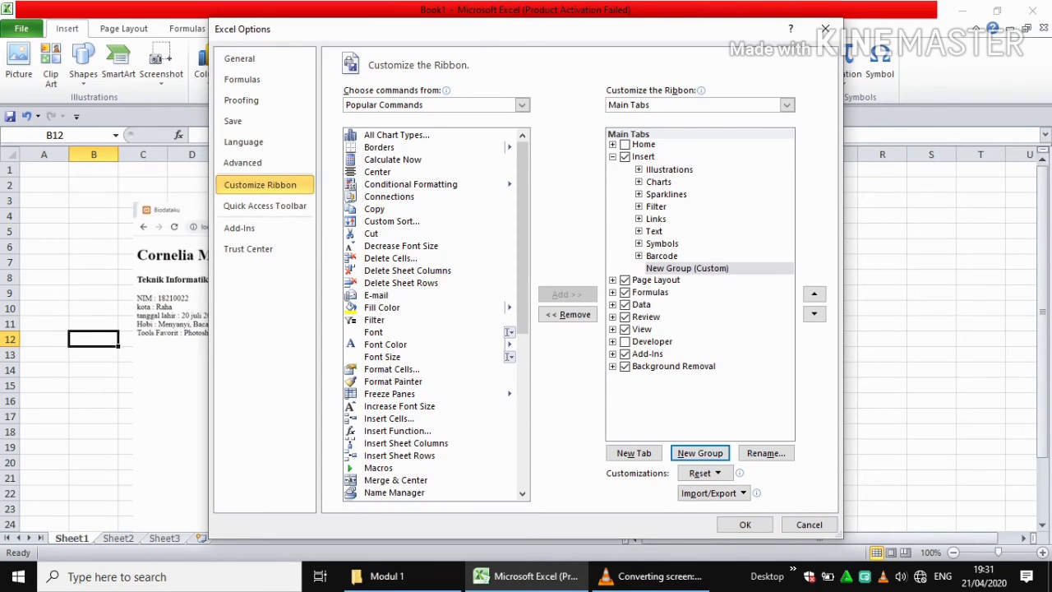
{"action": "left_click", "coordinate": [687, 268]}
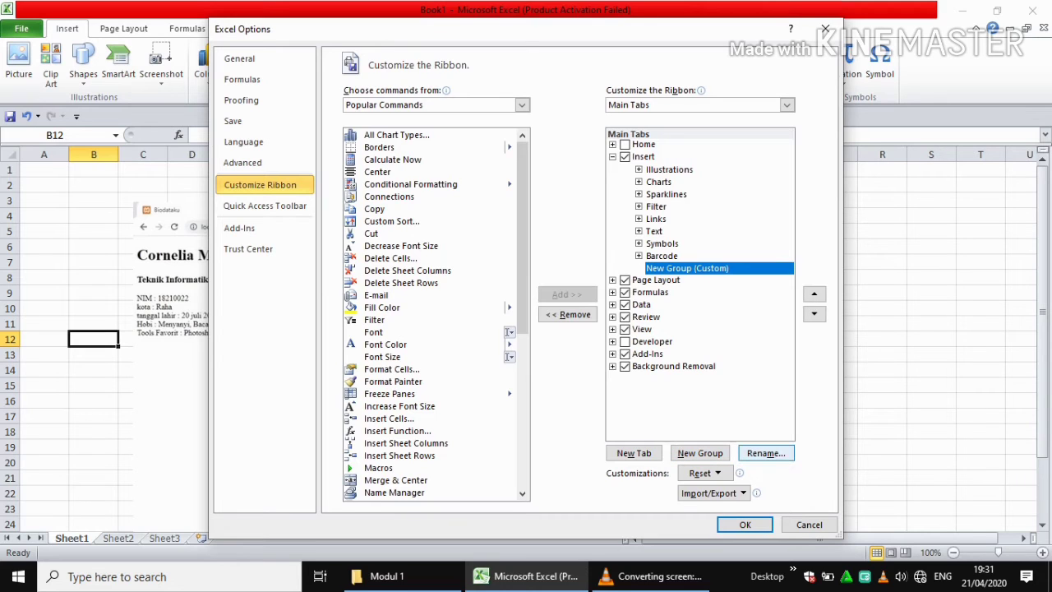
{"action": "left_click", "coordinate": [766, 453]}
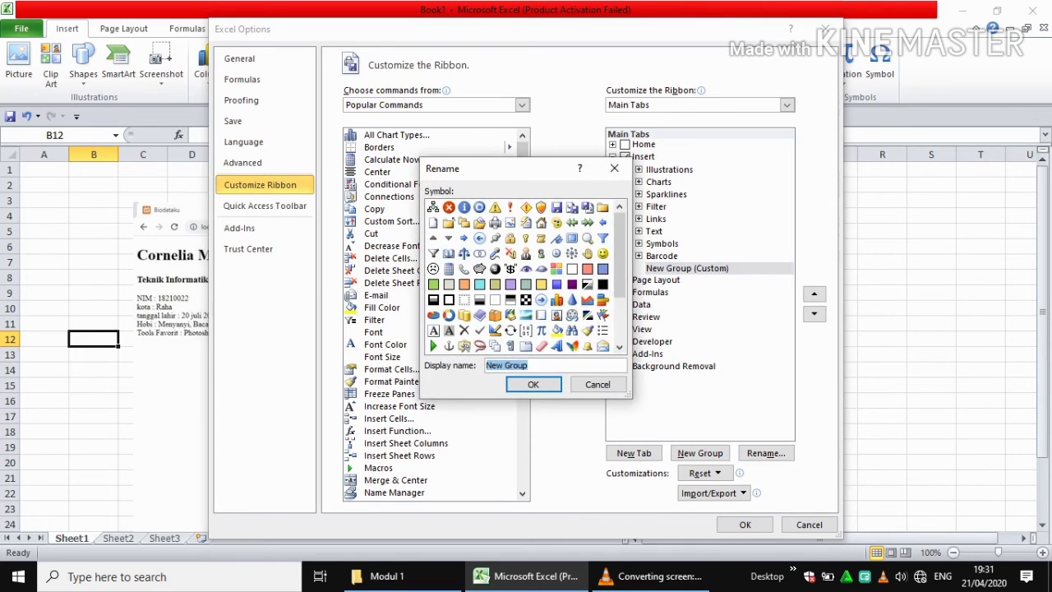
{"action": "type", "text": "CORNELIA"}
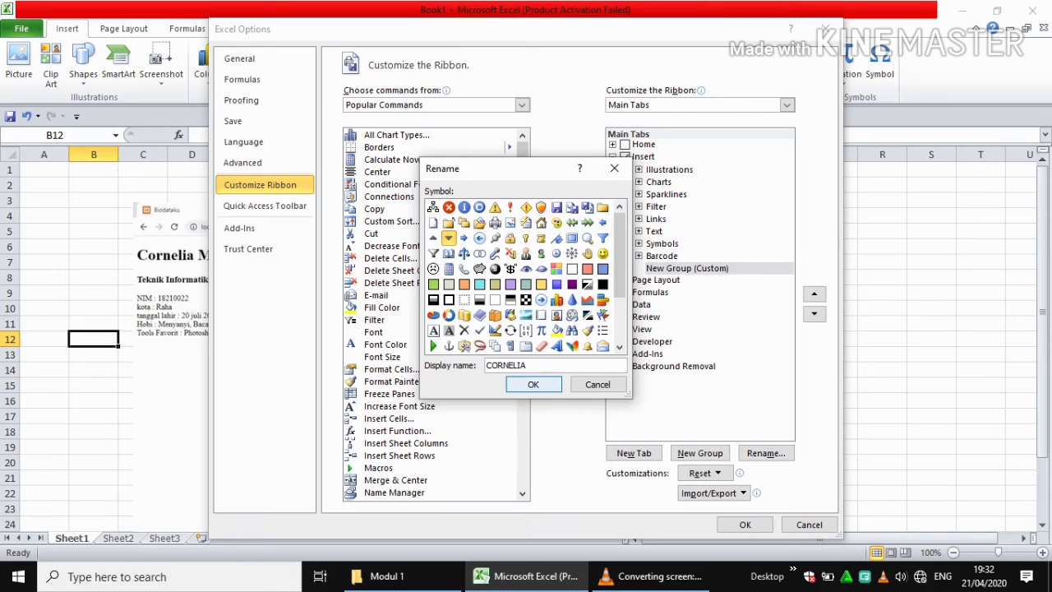
{"action": "left_click", "coordinate": [533, 383]}
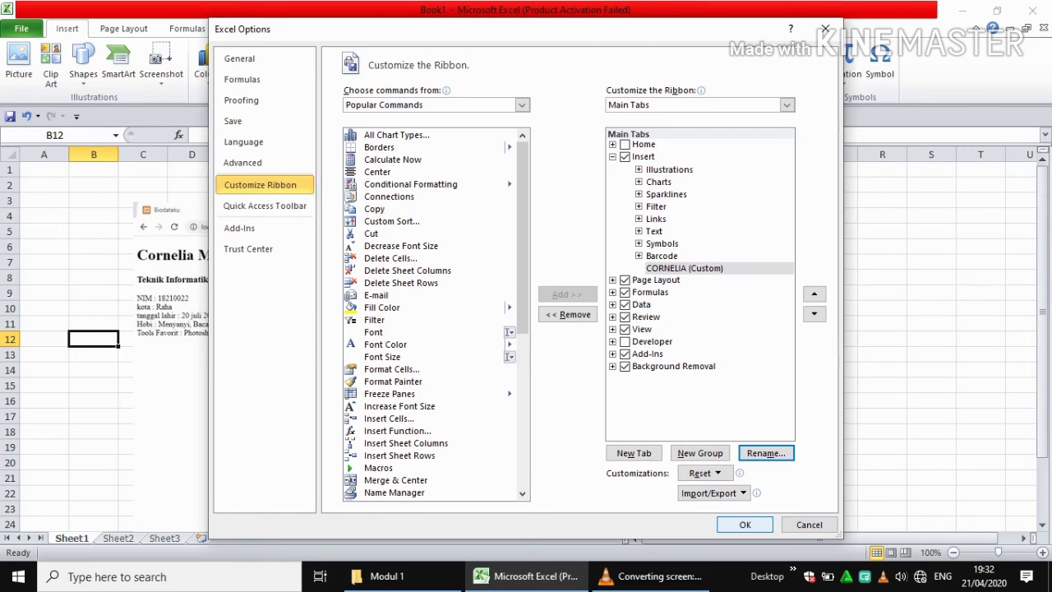
{"action": "left_click", "coordinate": [745, 525]}
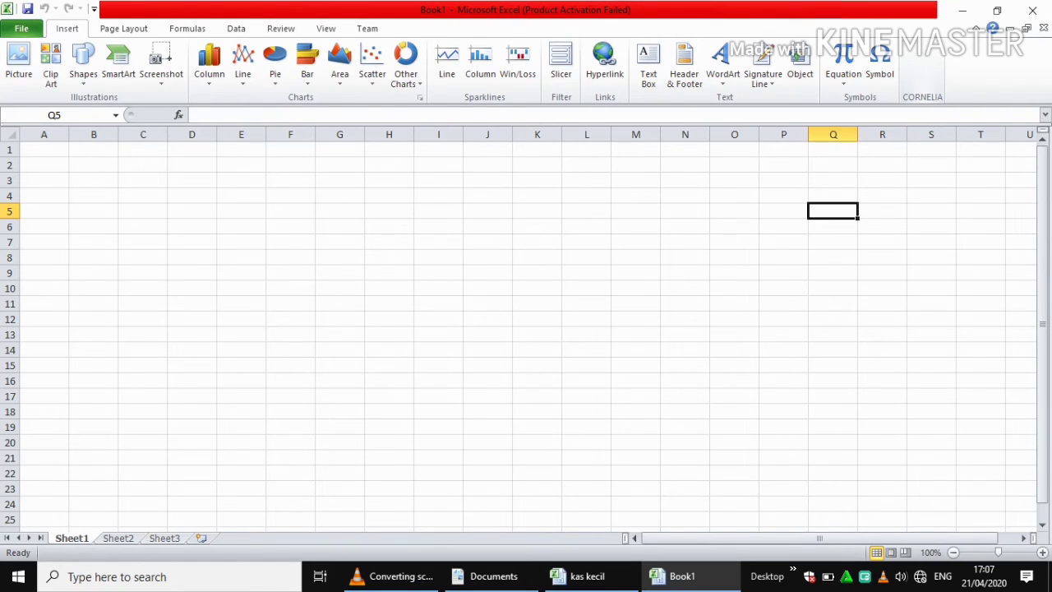
Step: Add the popular commands Calculate Now, Conditional Formatting and Copy to the custom group under Insert and apply the ribbon change
{"action": "right_click", "coordinate": [687, 92]}
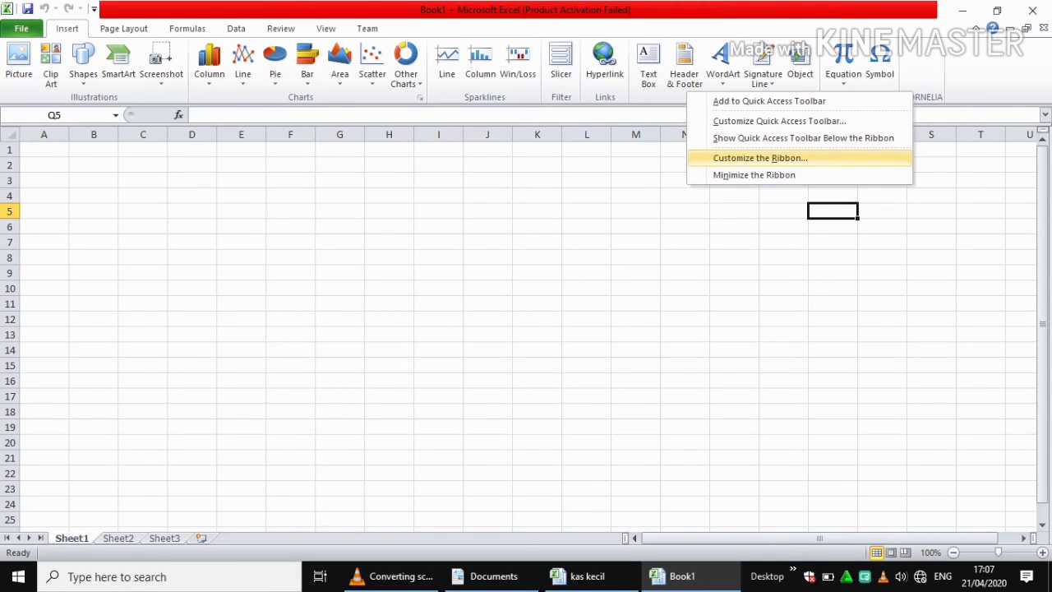
{"action": "key", "text": "Return"}
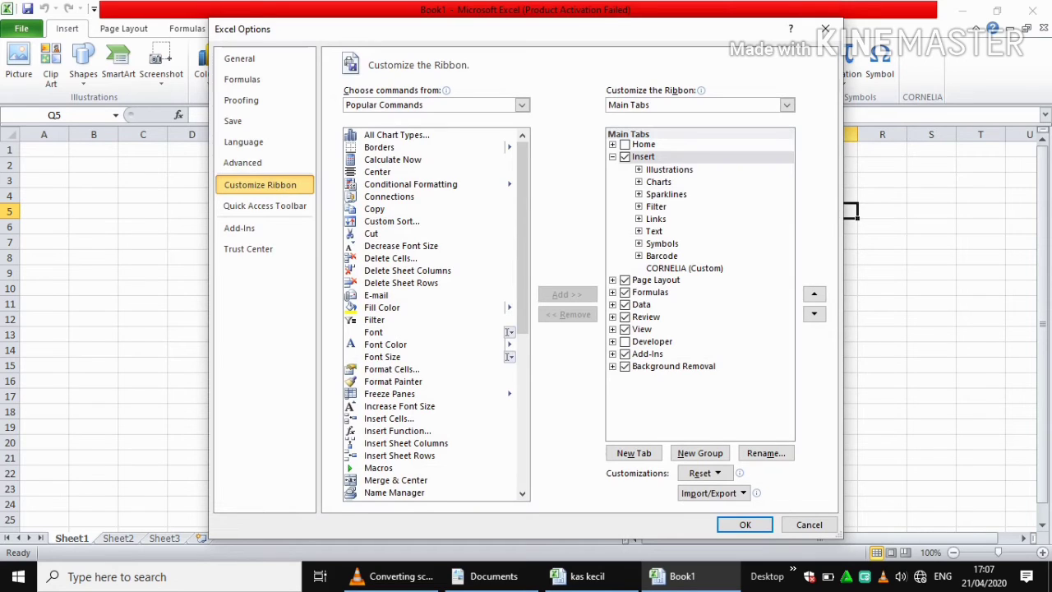
{"action": "left_click", "coordinate": [685, 268]}
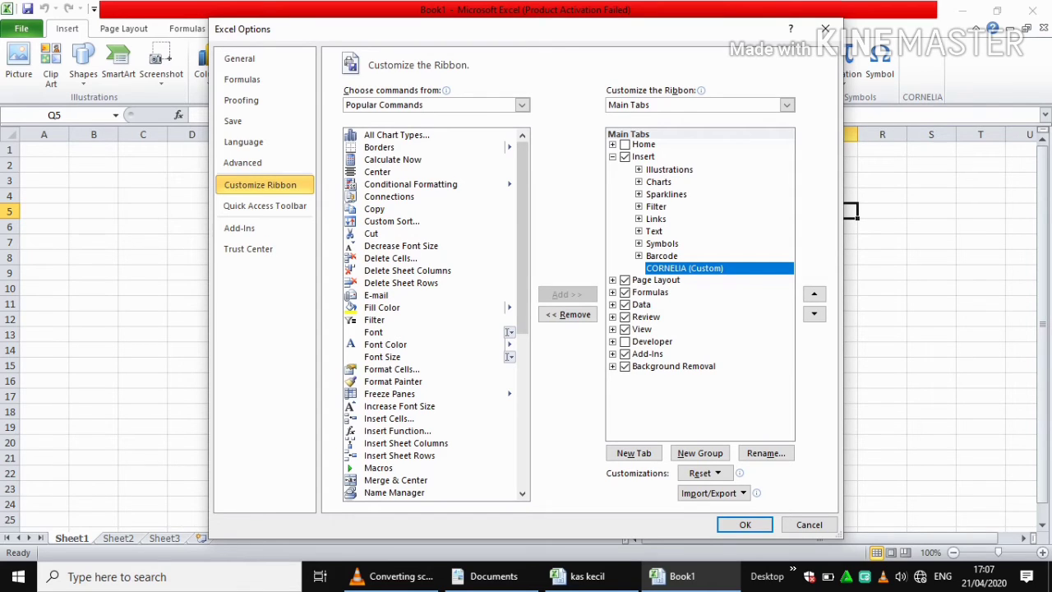
{"action": "mouse_move", "coordinate": [413, 90]}
{"action": "left_click", "coordinate": [393, 160]}
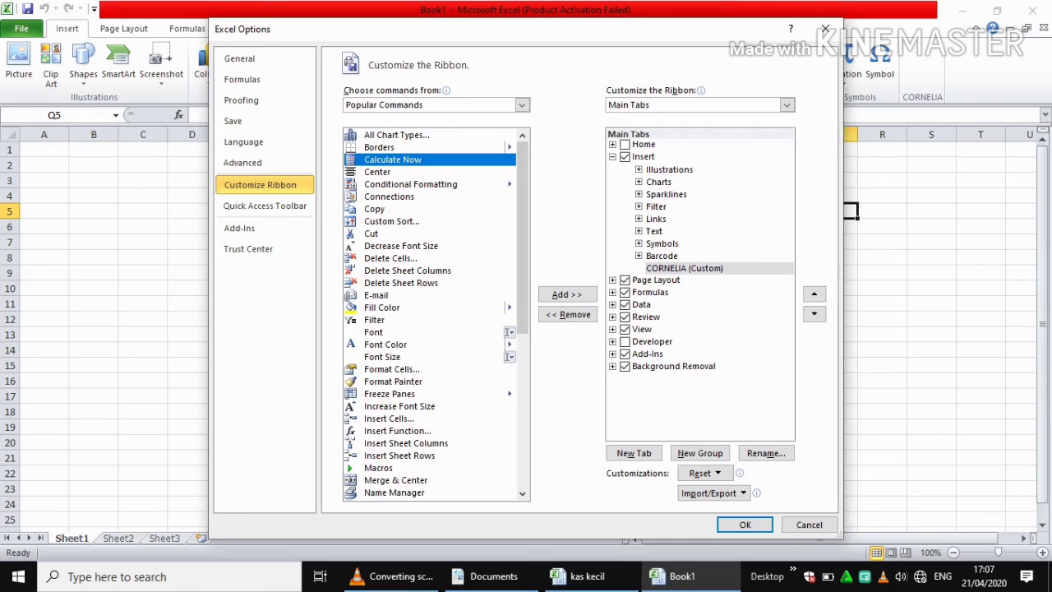
{"action": "left_click", "coordinate": [567, 294]}
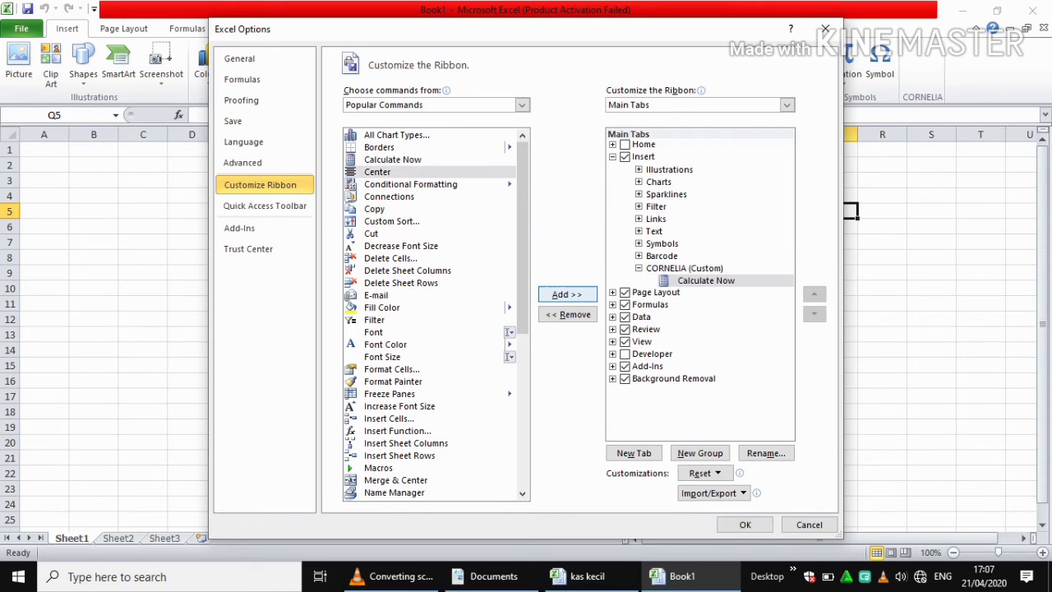
{"action": "left_click", "coordinate": [411, 184]}
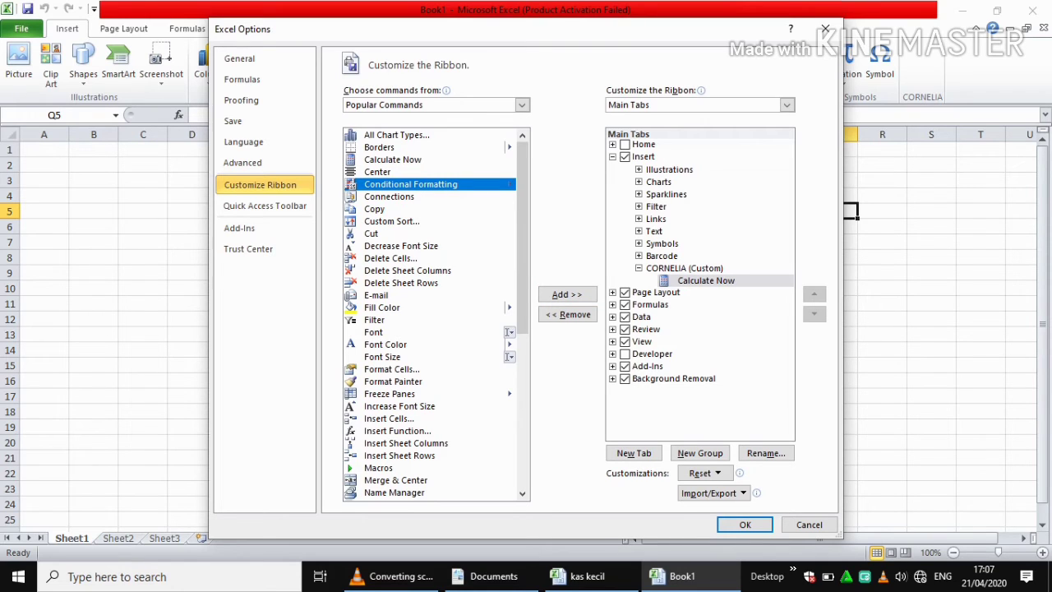
{"action": "left_click", "coordinate": [567, 295]}
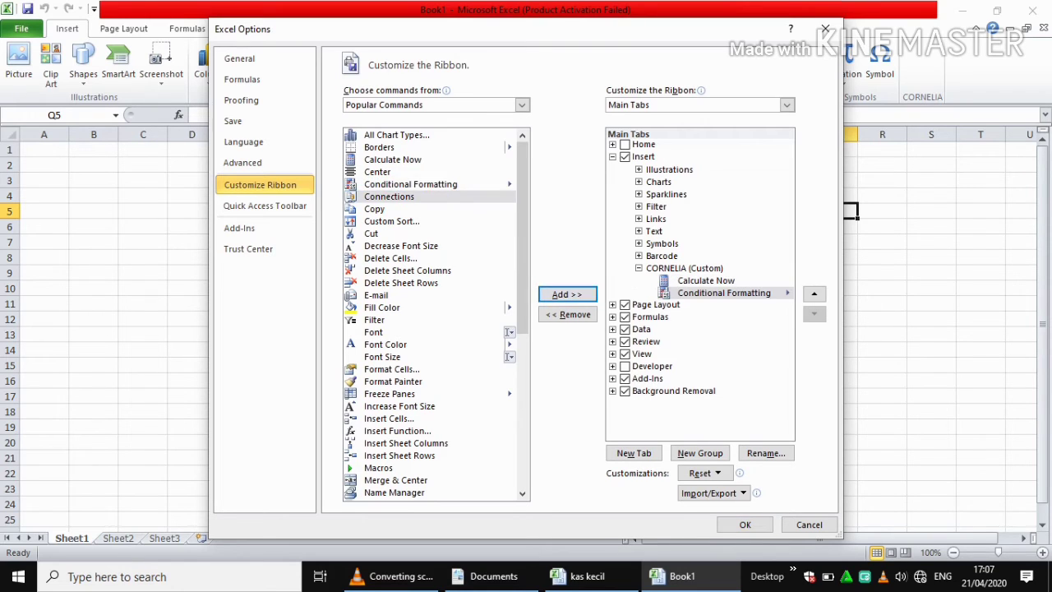
{"action": "left_click", "coordinate": [374, 209]}
{"action": "left_click", "coordinate": [567, 294]}
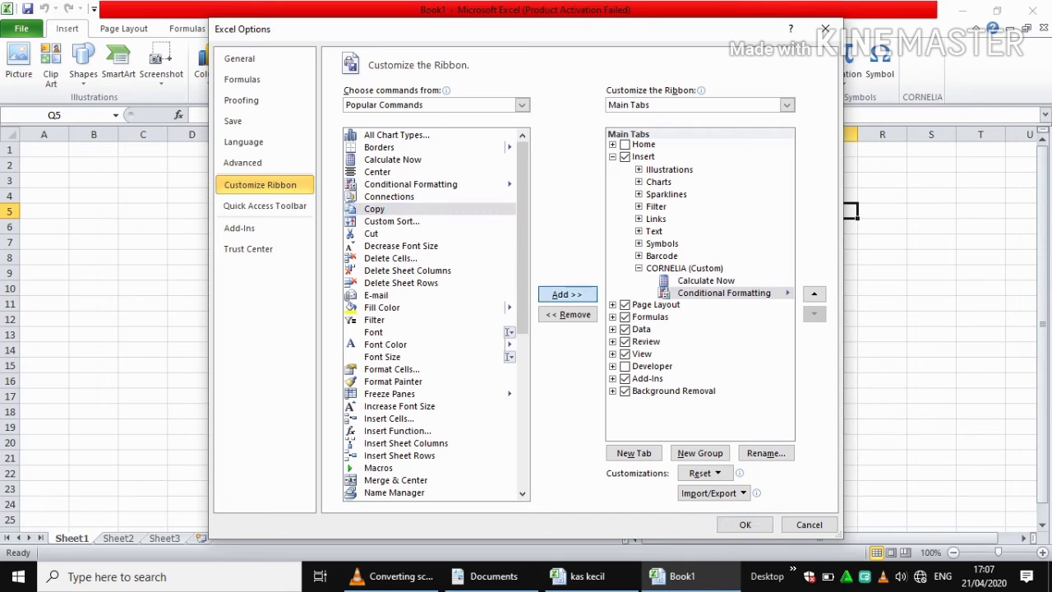
{"action": "left_click", "coordinate": [744, 524]}
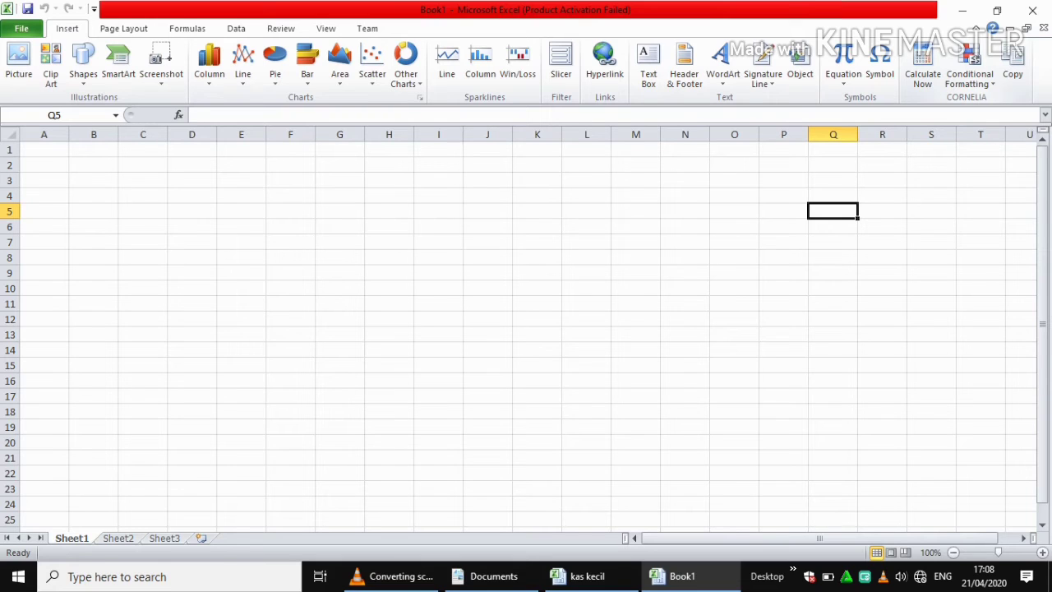
Step: Remove Calculate Now and Conditional Formatting from the custom group under Insert and apply the ribbon change
{"action": "right_click", "coordinate": [705, 98]}
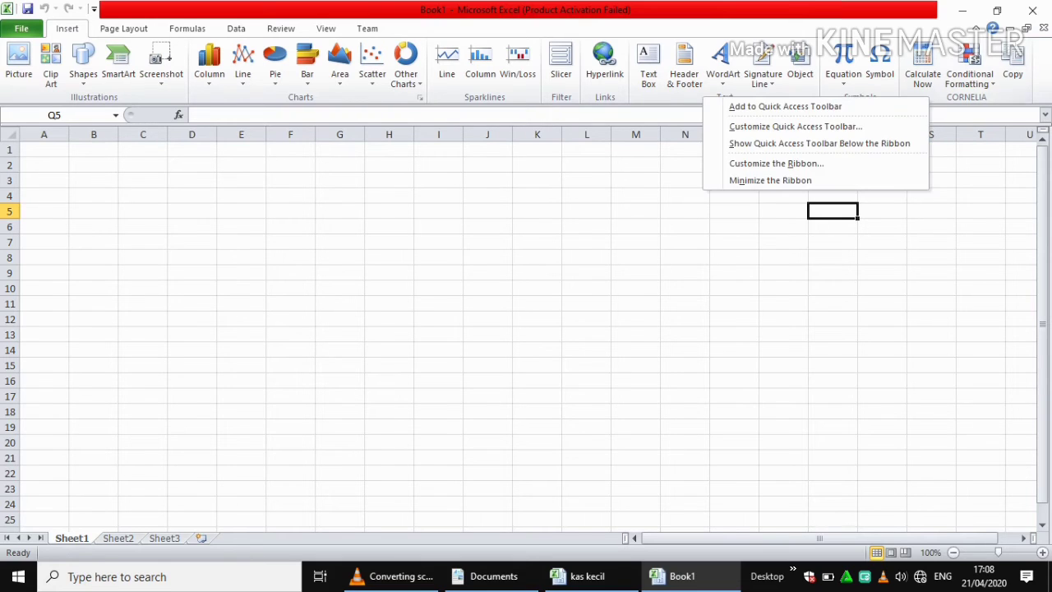
{"action": "left_click", "coordinate": [776, 163]}
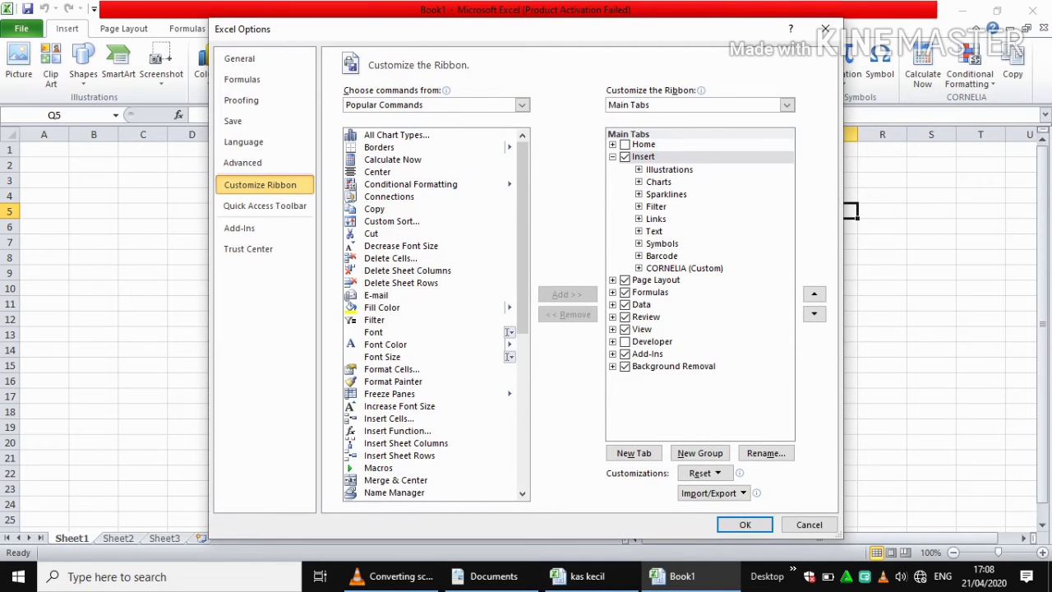
{"action": "left_click", "coordinate": [684, 268]}
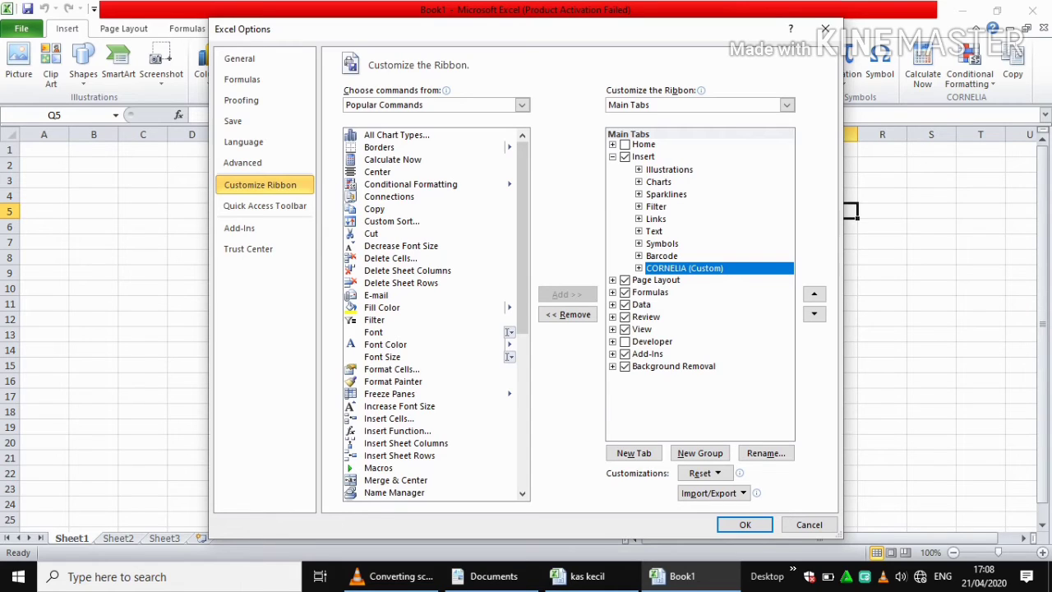
{"action": "left_click", "coordinate": [638, 268]}
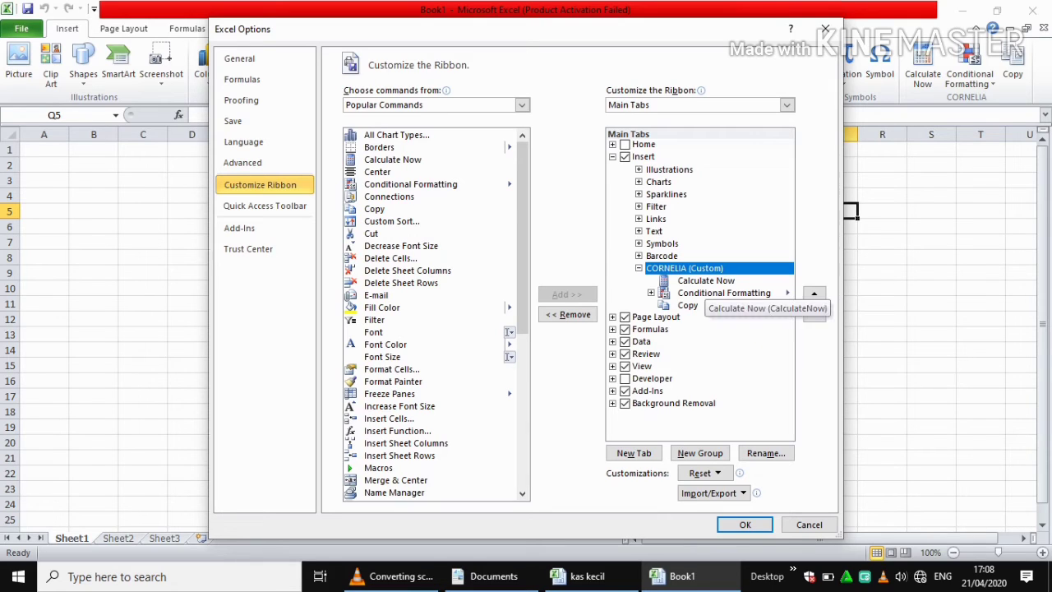
{"action": "left_click", "coordinate": [705, 281]}
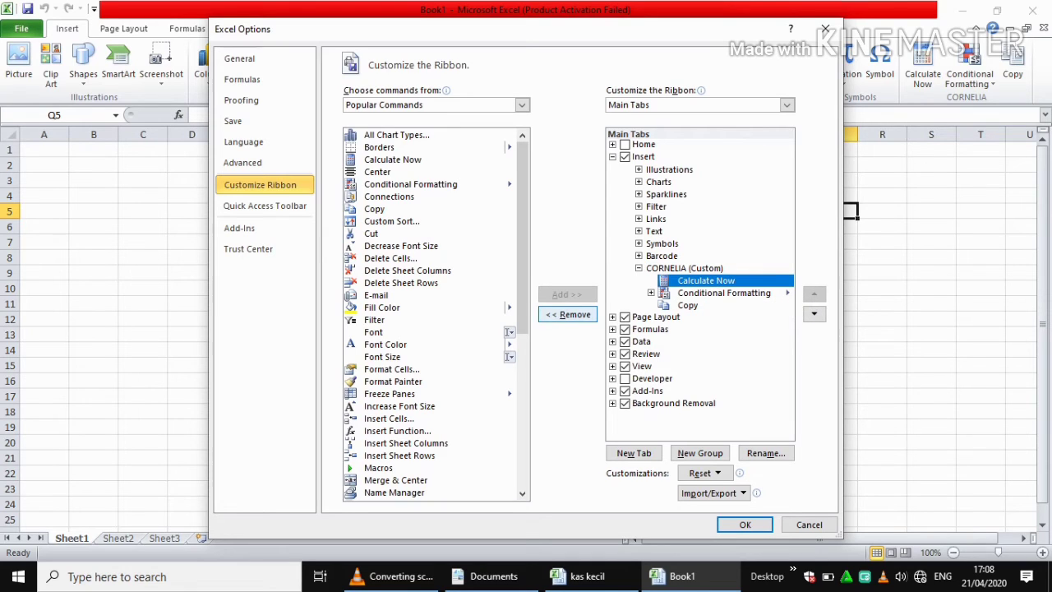
{"action": "left_click", "coordinate": [567, 314]}
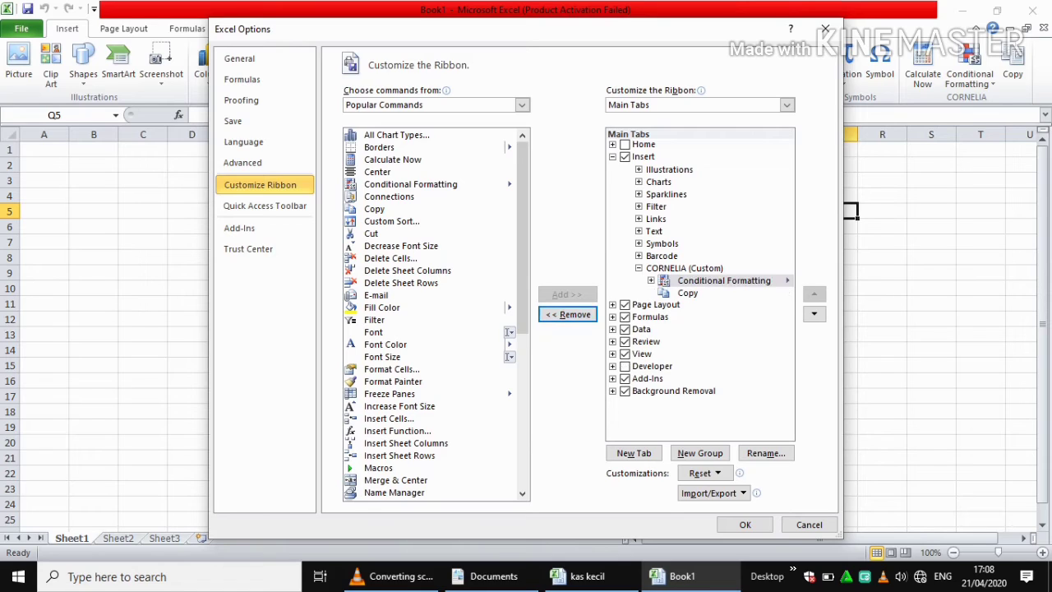
{"action": "left_click", "coordinate": [713, 281]}
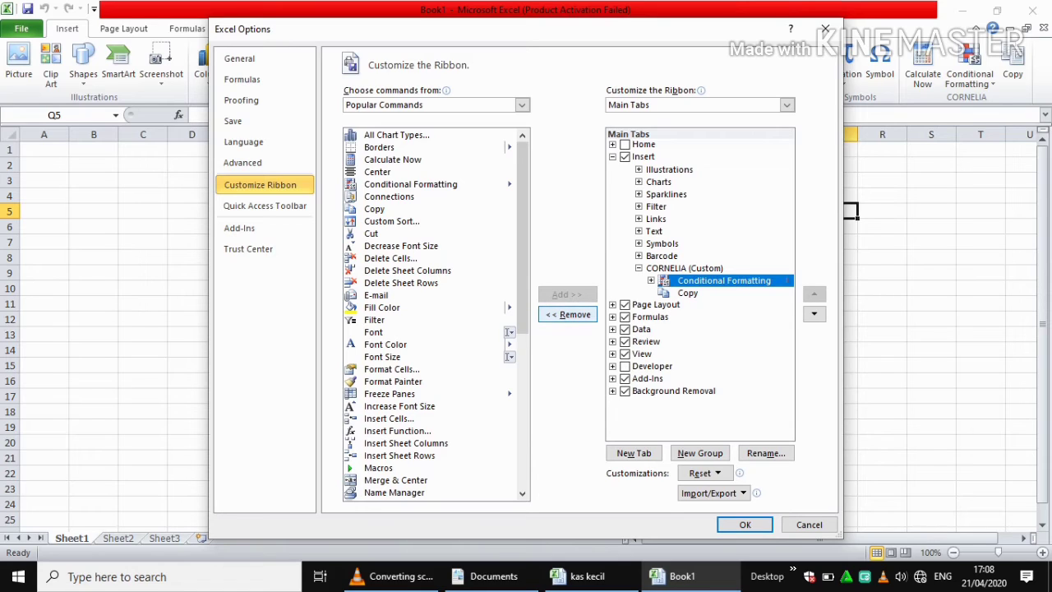
{"action": "left_click", "coordinate": [567, 314]}
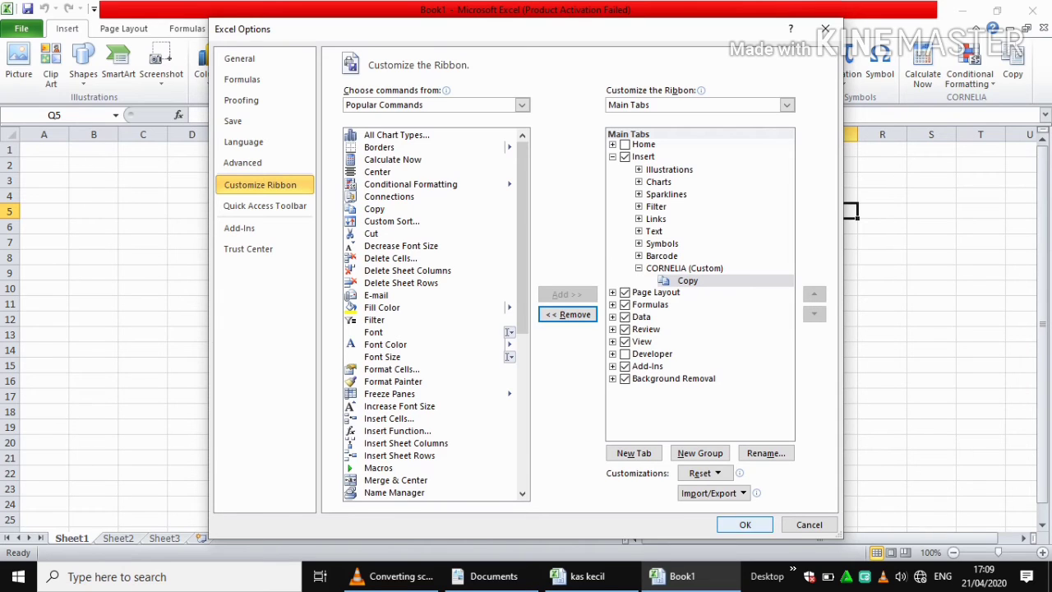
{"action": "left_click", "coordinate": [744, 524]}
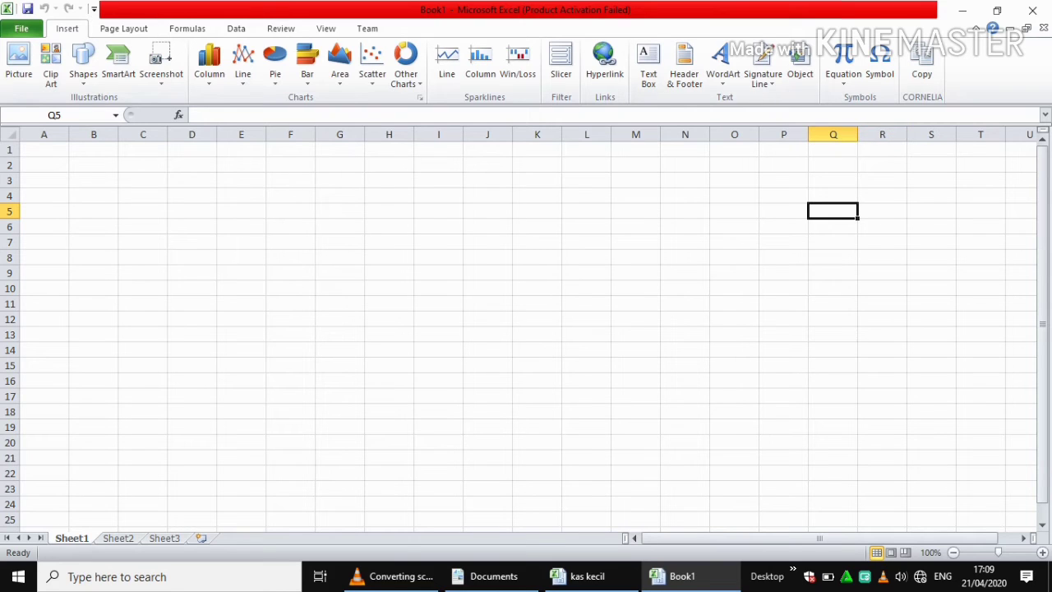
Step: Move the custom group down from Insert to the start of Page Layout, apply the change and display the Page Layout commands
{"action": "right_click", "coordinate": [781, 99]}
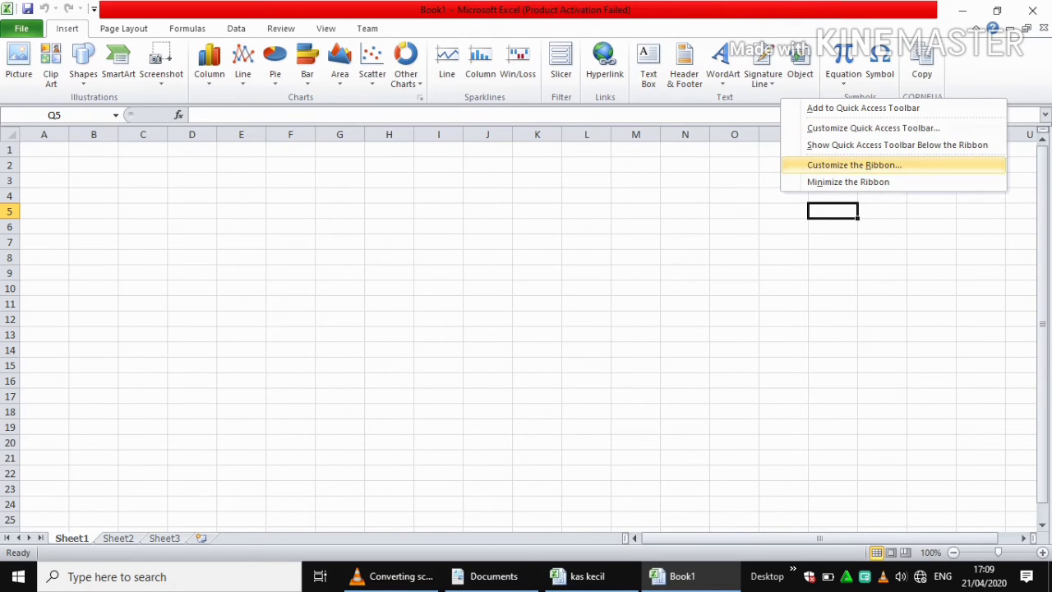
{"action": "left_click", "coordinate": [854, 165]}
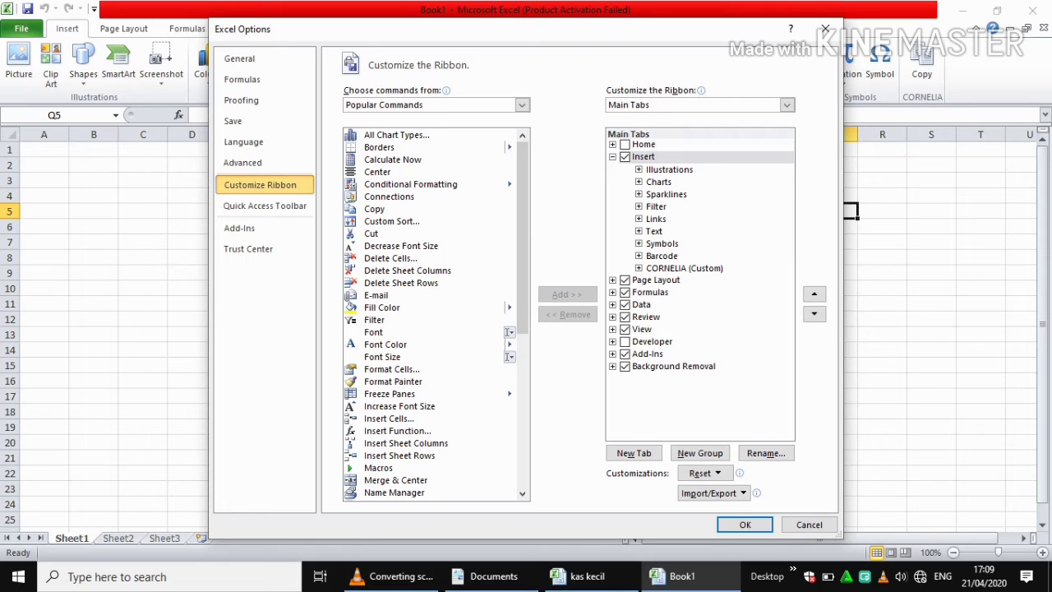
{"action": "left_click", "coordinate": [684, 268]}
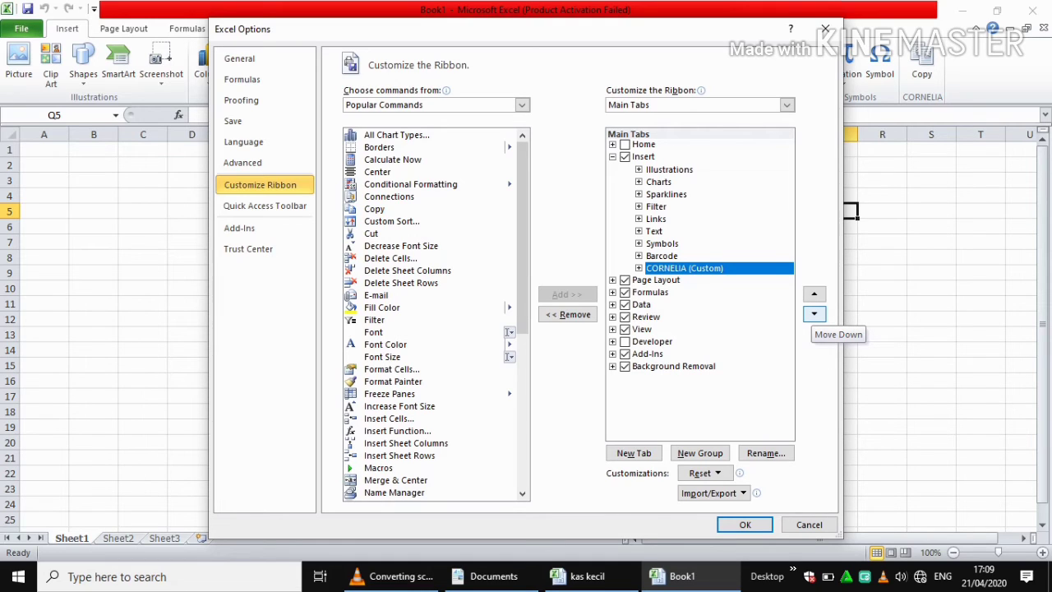
{"action": "left_click", "coordinate": [814, 313]}
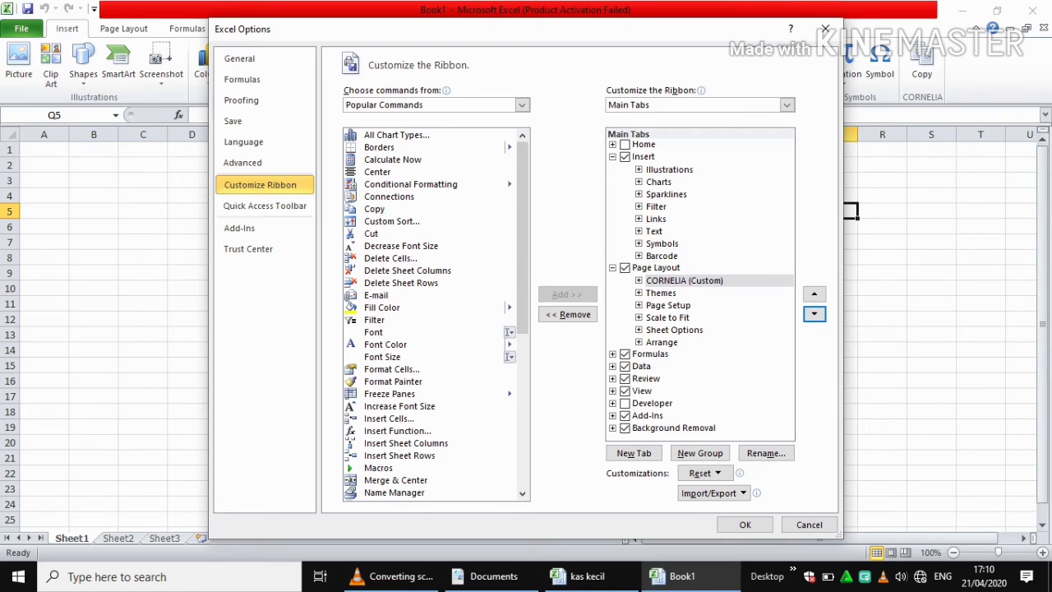
{"action": "left_click", "coordinate": [685, 281]}
{"action": "right_click", "coordinate": [763, 281]}
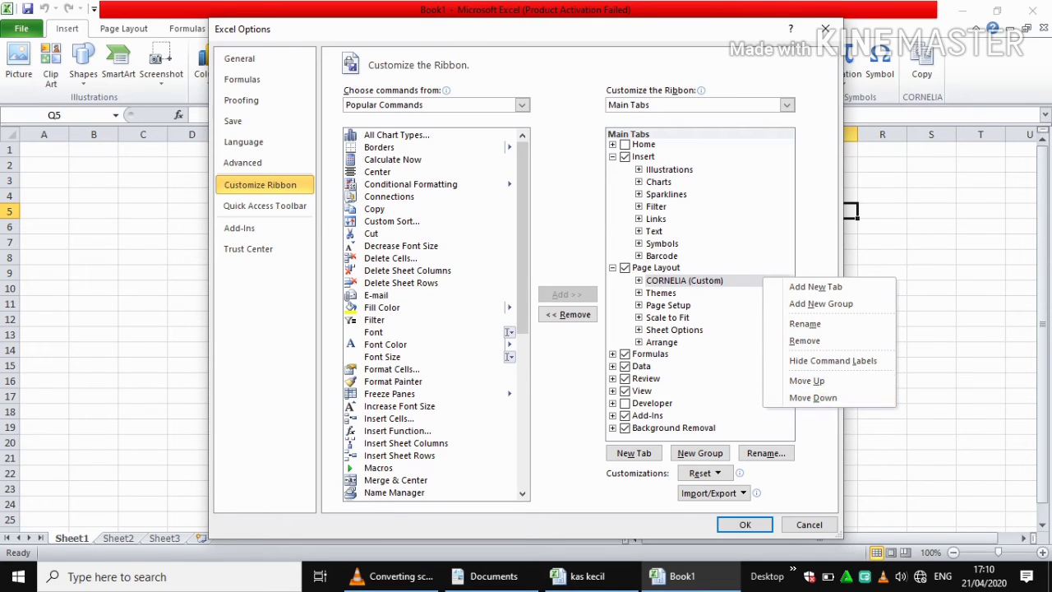
{"action": "left_click", "coordinate": [709, 366]}
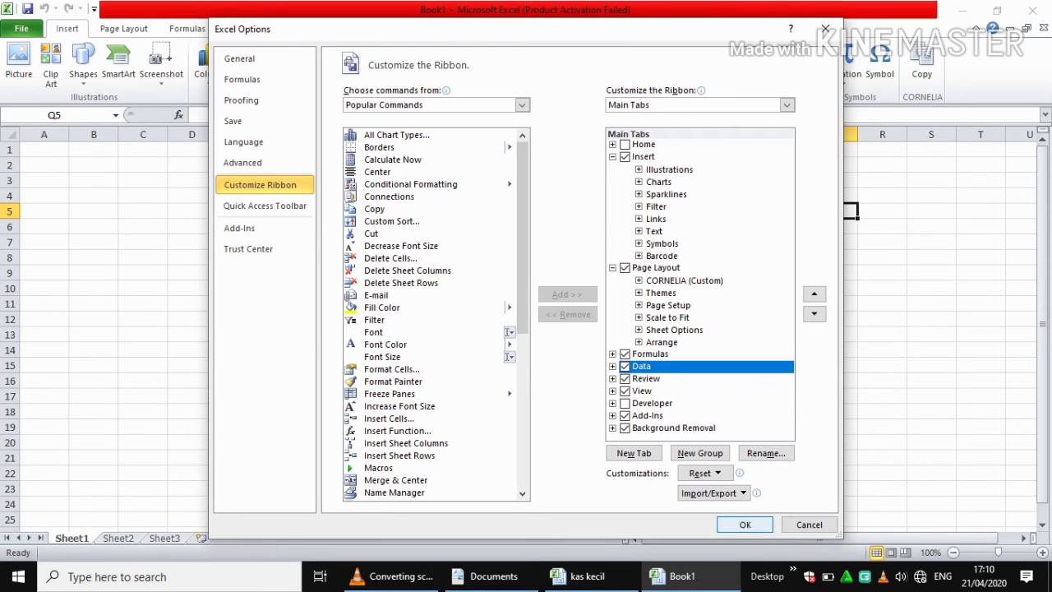
{"action": "left_click", "coordinate": [745, 524]}
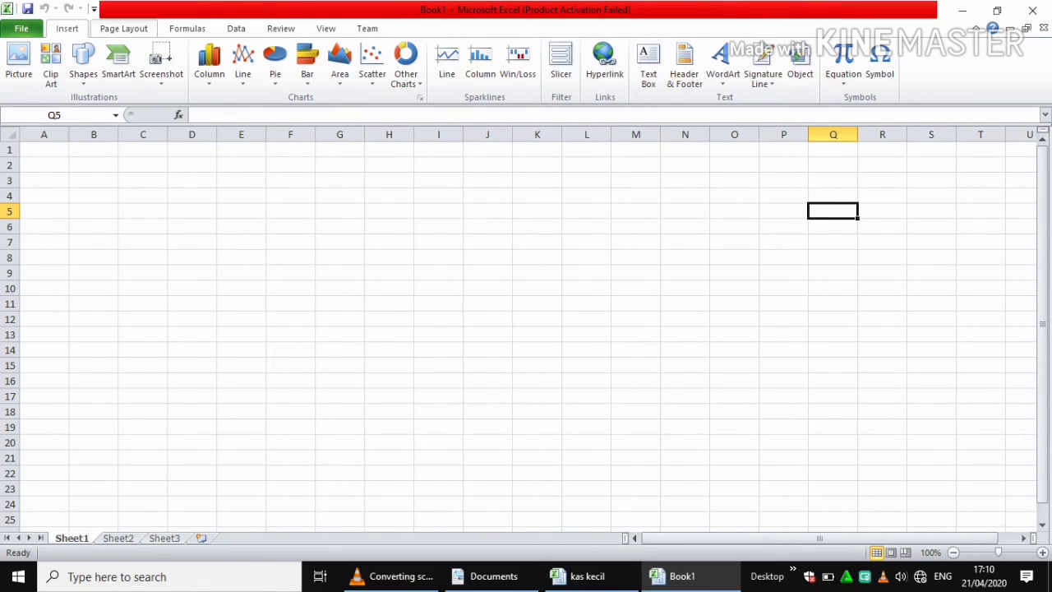
{"action": "left_click", "coordinate": [123, 28]}
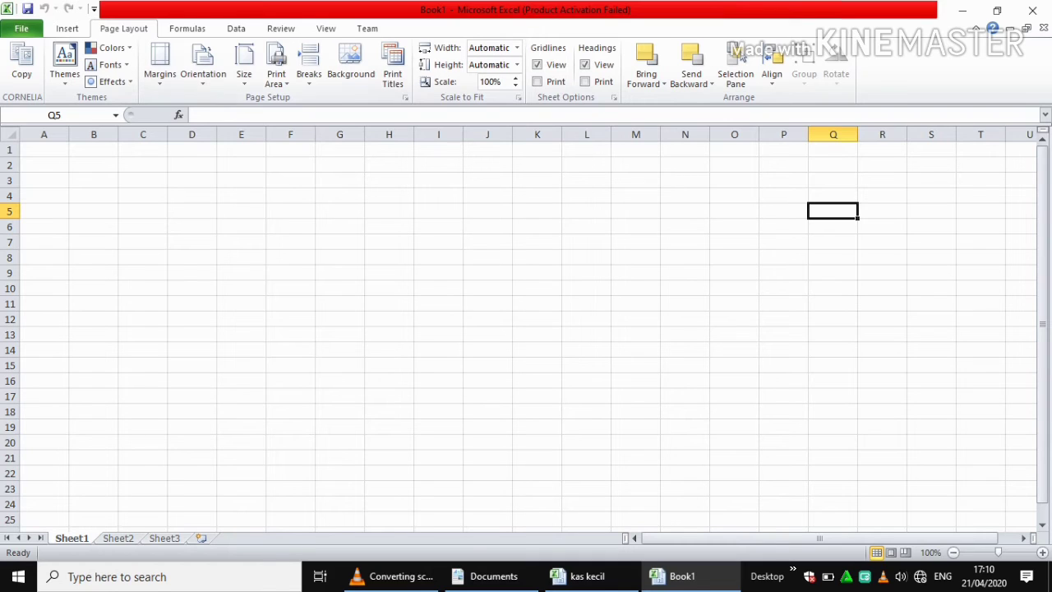
Step: Add a new custom tab directly after Formulas in the ribbon's main tabs
{"action": "right_click", "coordinate": [162, 94]}
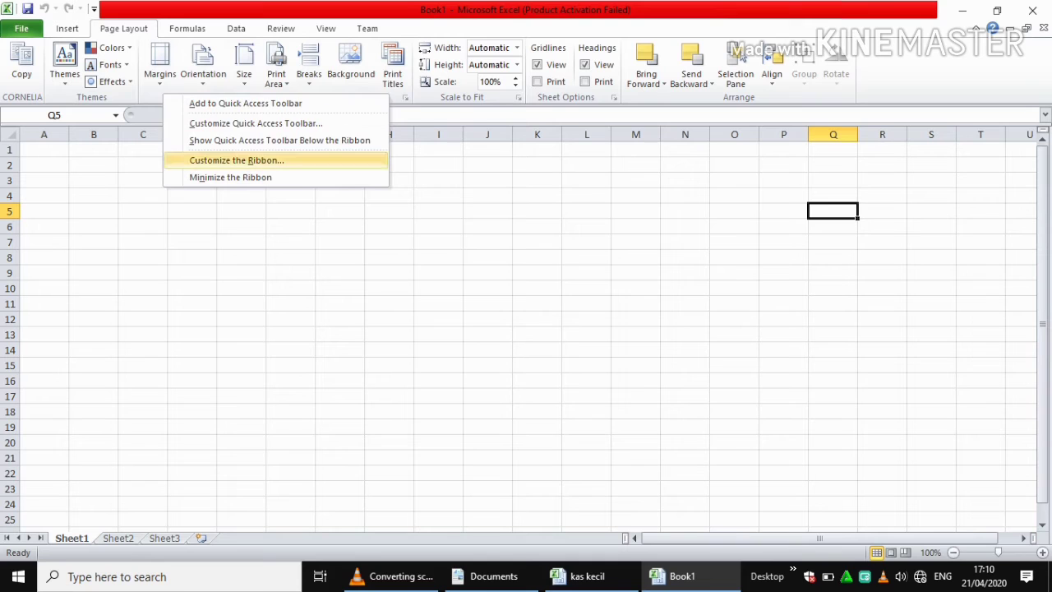
{"action": "left_click", "coordinate": [237, 160]}
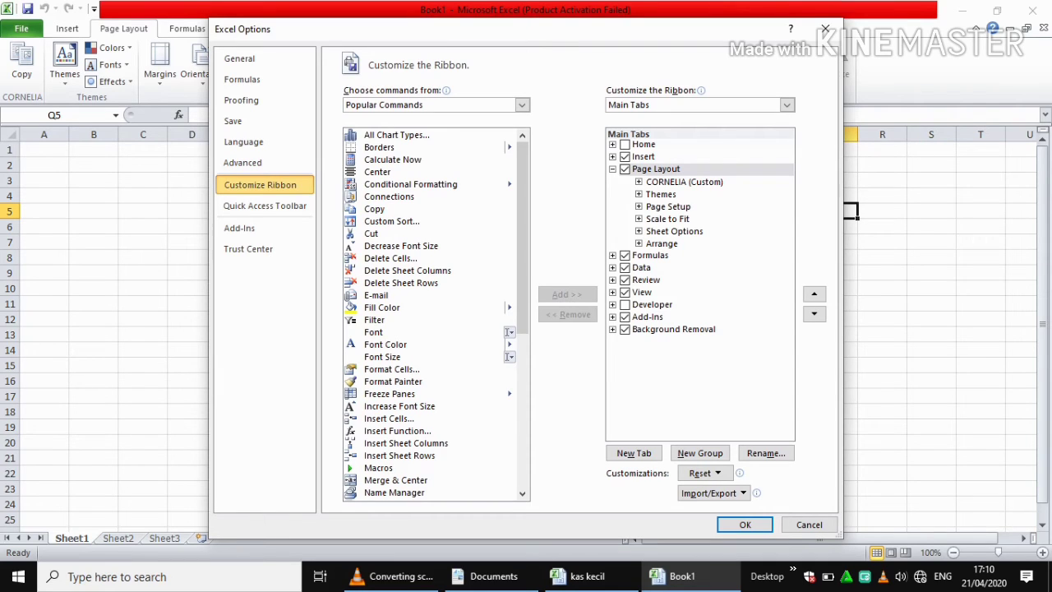
{"action": "left_click", "coordinate": [650, 256]}
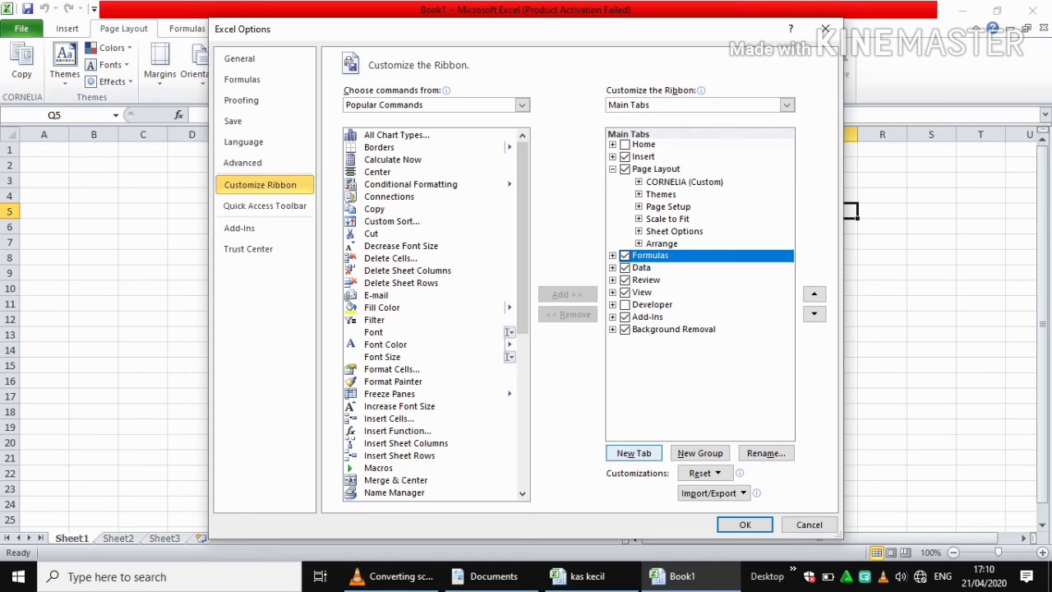
{"action": "left_click", "coordinate": [634, 453]}
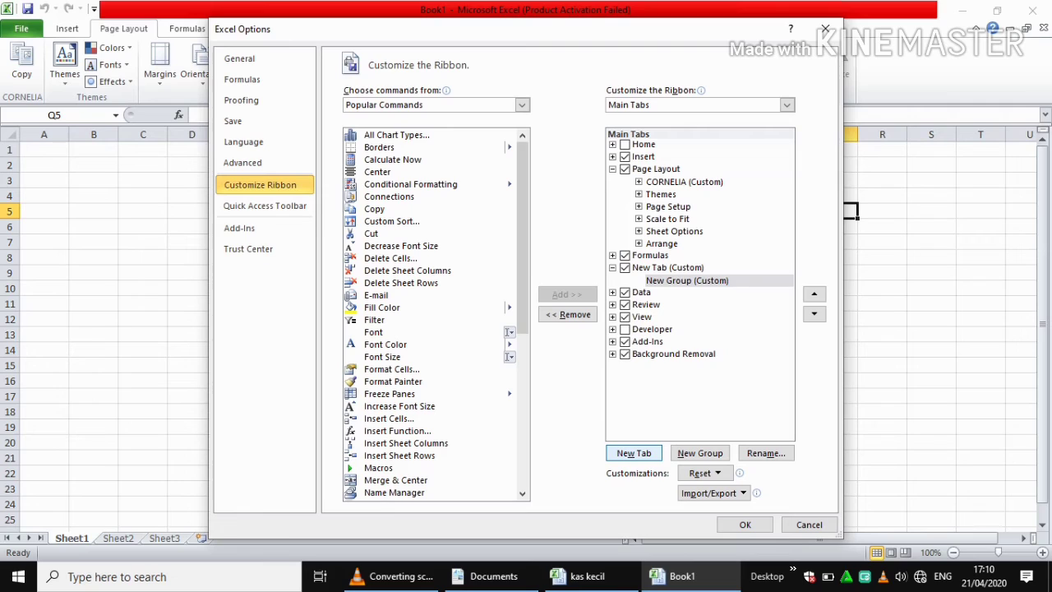
Step: Rename the new custom tab as Select, apply the ribbon change and display the Select tab
{"action": "left_click", "coordinate": [668, 267]}
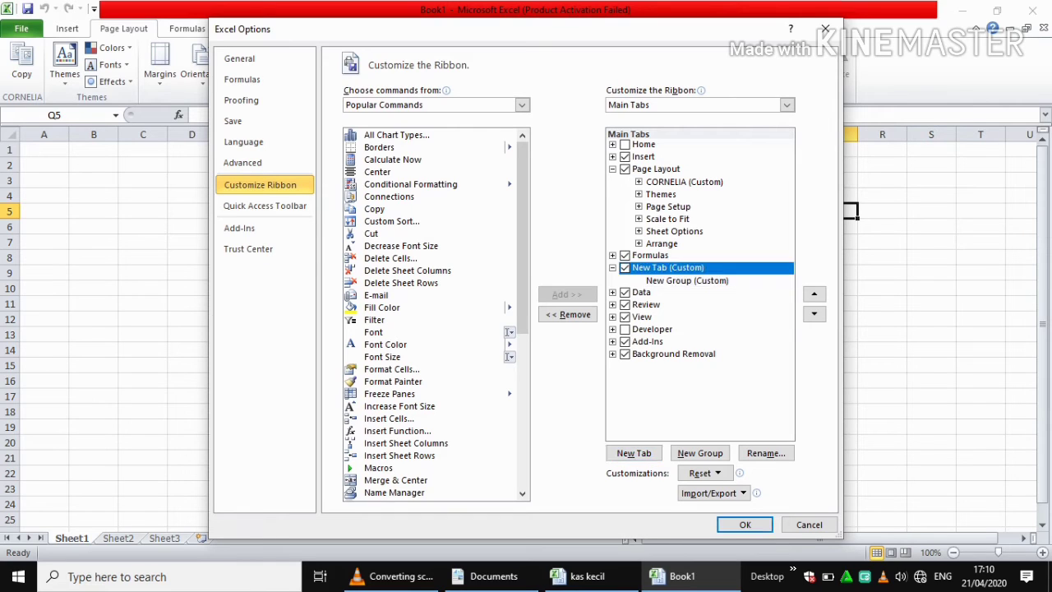
{"action": "left_click", "coordinate": [766, 453]}
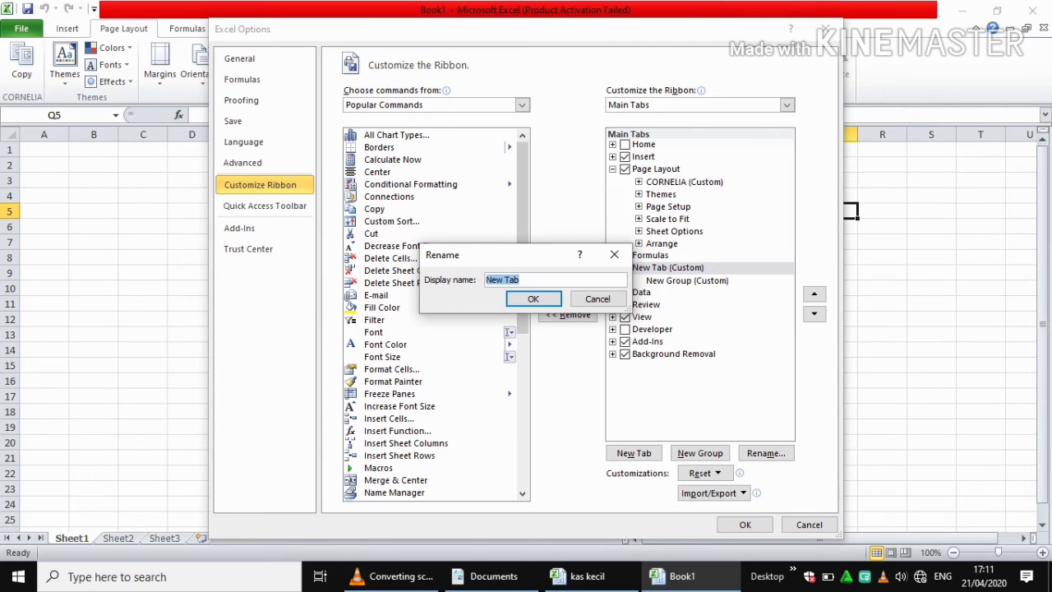
{"action": "key", "text": "Caps_Lock"}
{"action": "type", "text": "S"}
{"action": "key", "text": "Caps_Lock"}
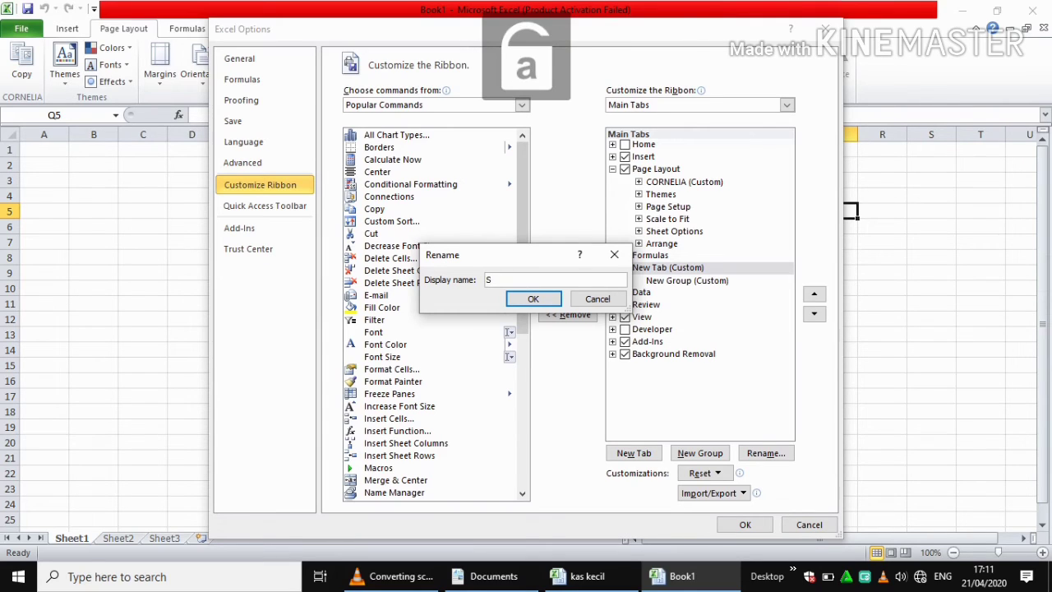
{"action": "type", "text": "elect"}
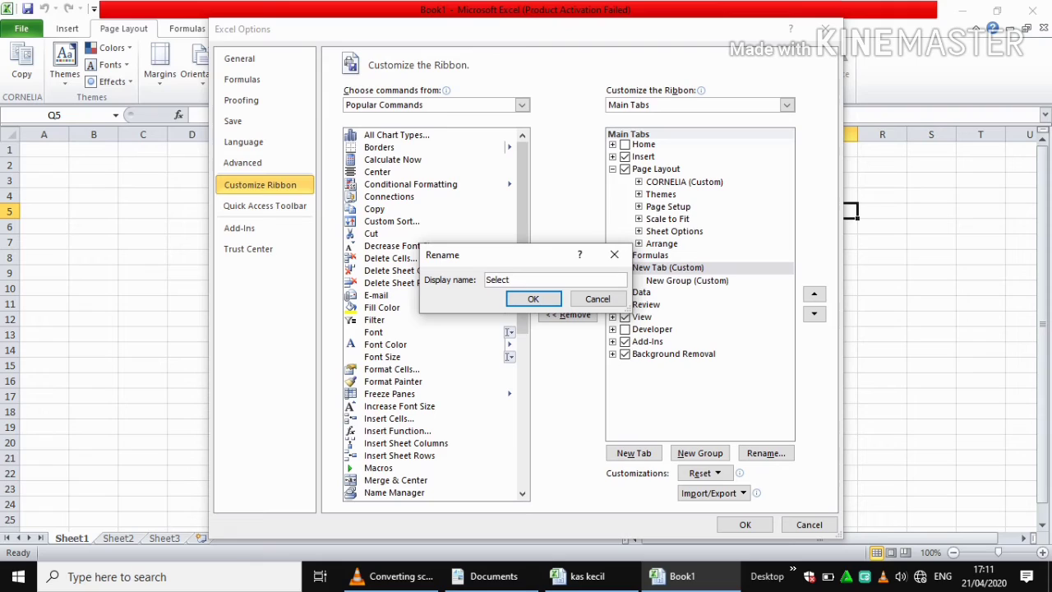
{"action": "key", "text": "Return"}
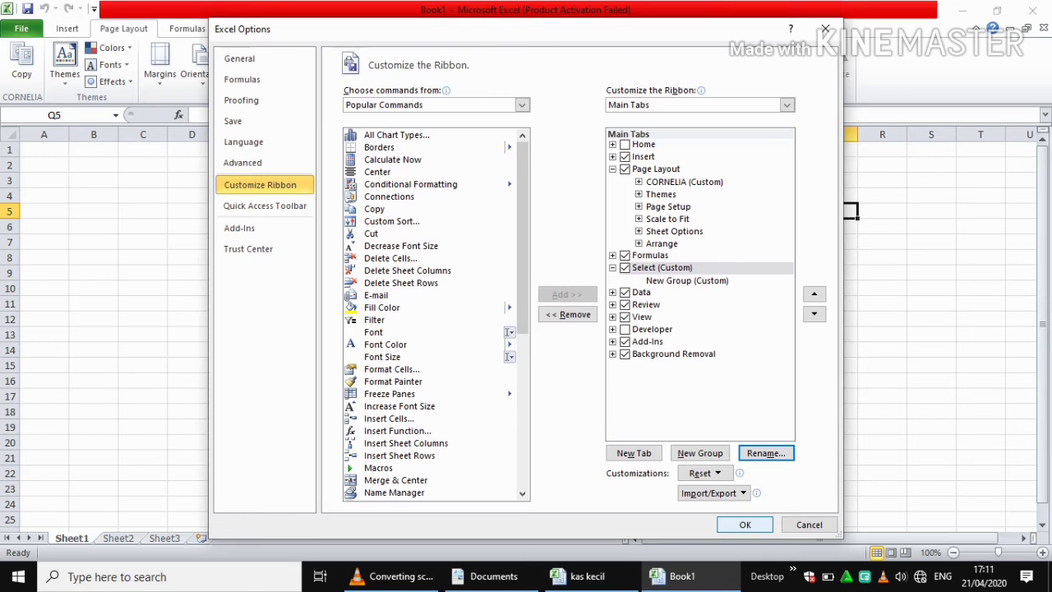
{"action": "left_click", "coordinate": [745, 525]}
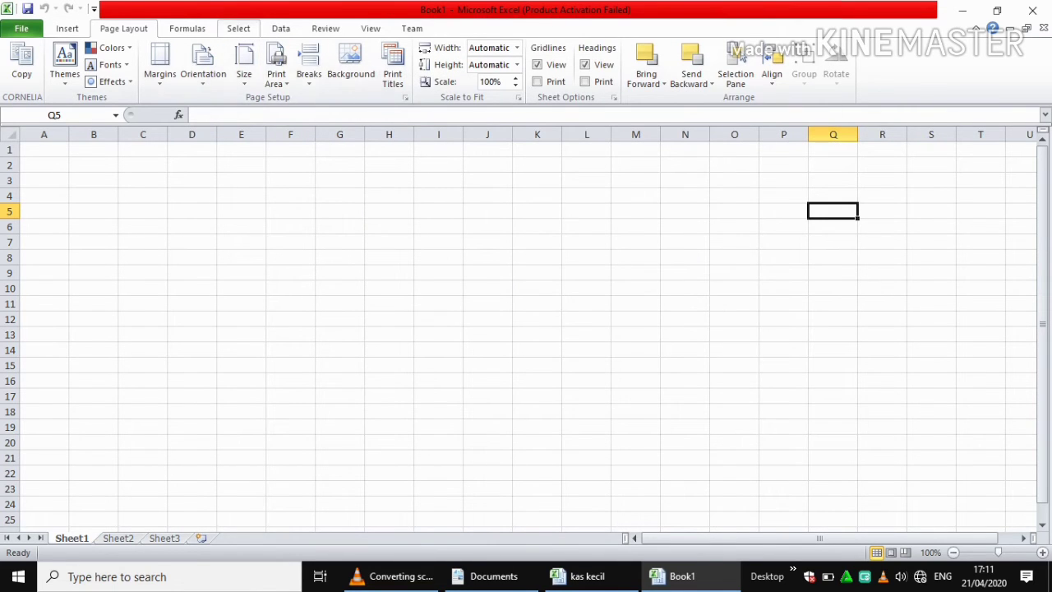
{"action": "left_click", "coordinate": [239, 28]}
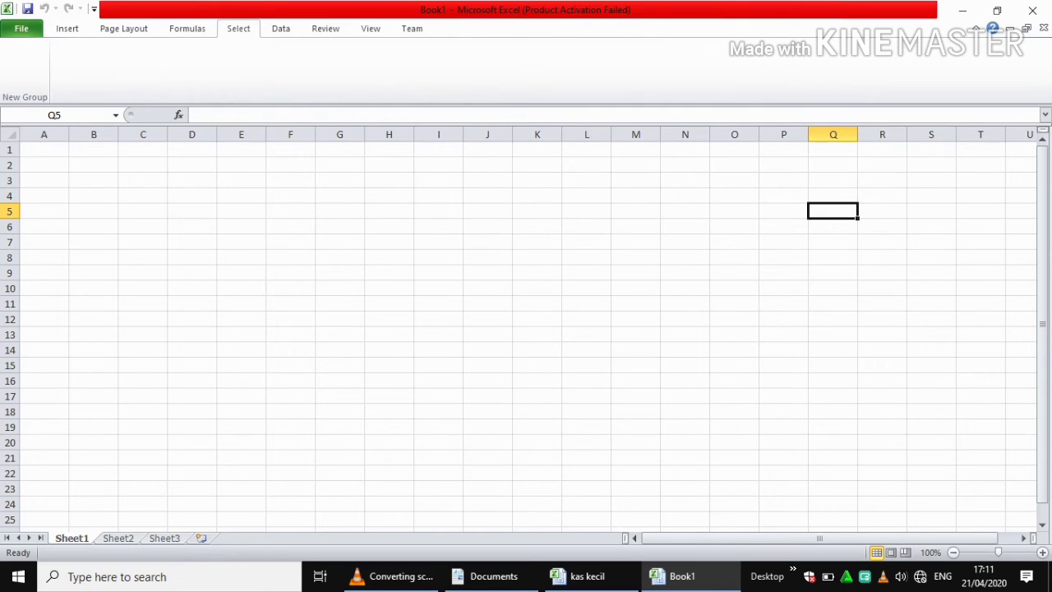
{"action": "left_click", "coordinate": [187, 28]}
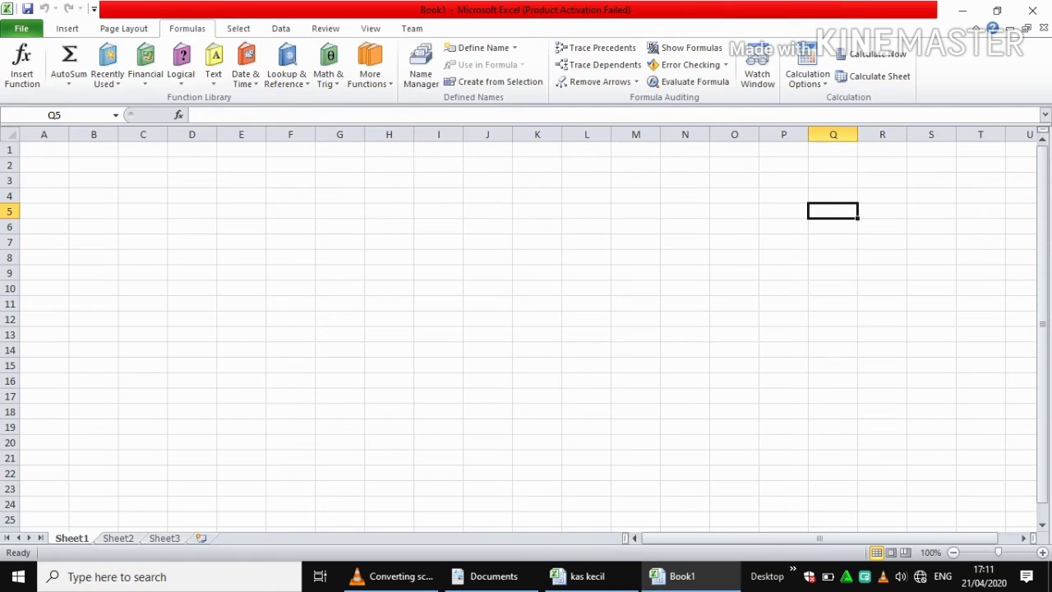
{"action": "left_click", "coordinate": [239, 28]}
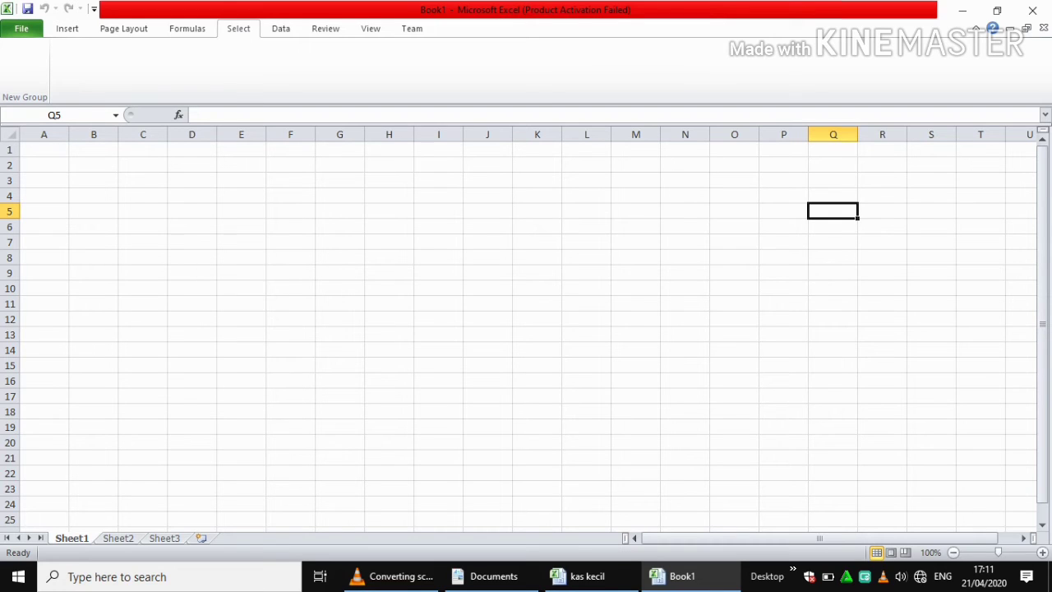
Step: Move the custom Select tab up two places, between Insert and Page Layout, and apply the ribbon change
{"action": "right_click", "coordinate": [233, 45]}
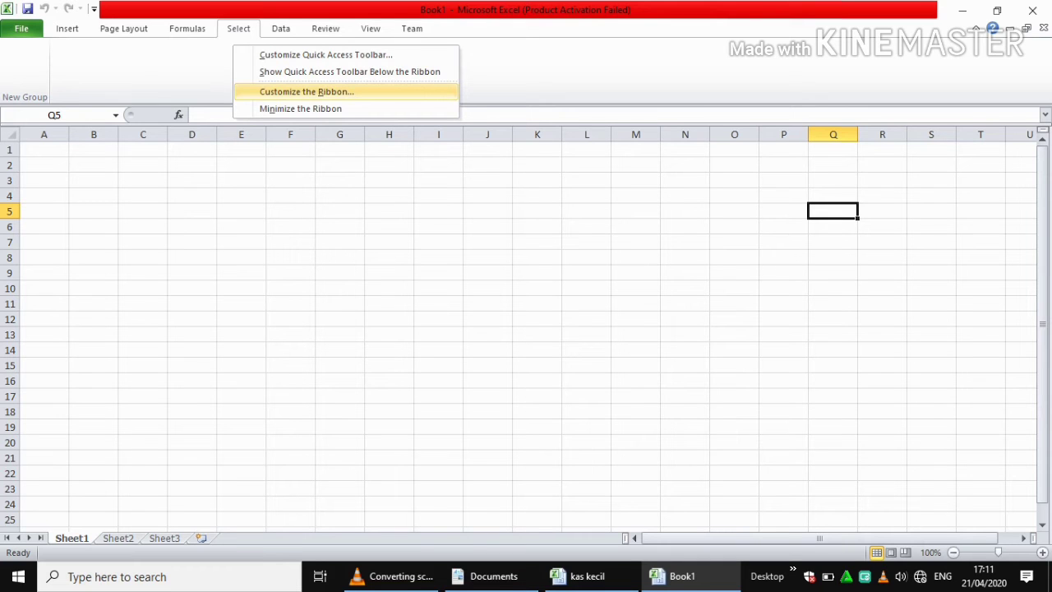
{"action": "left_click", "coordinate": [306, 91]}
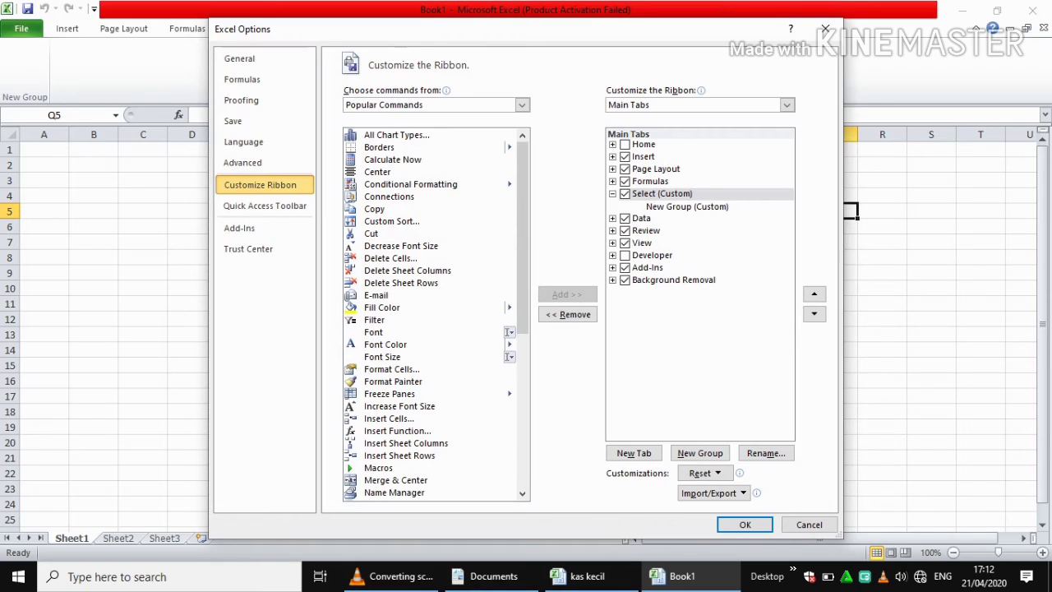
{"action": "left_click", "coordinate": [662, 194]}
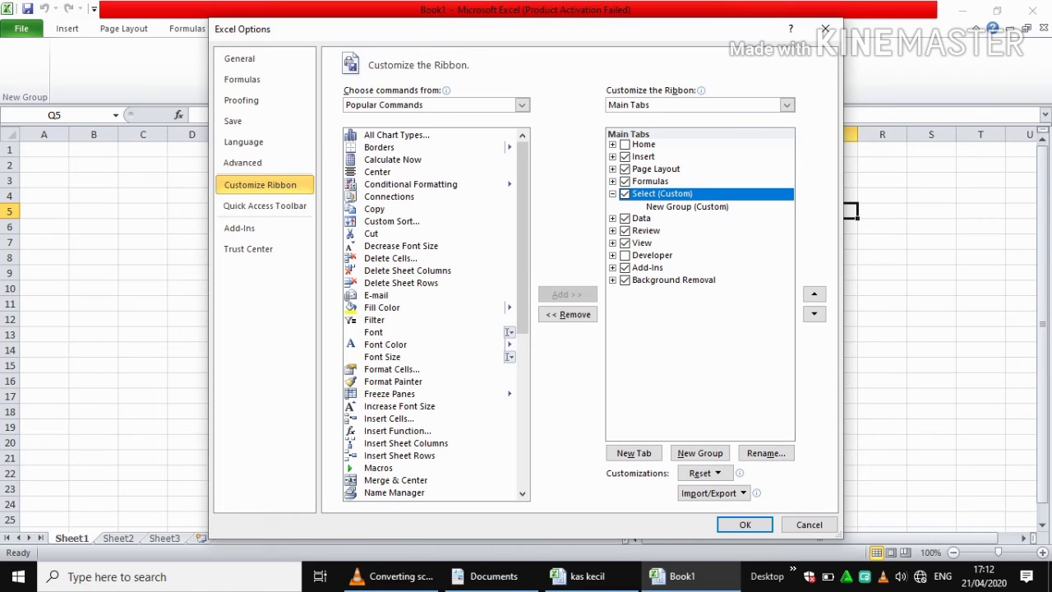
{"action": "right_click", "coordinate": [664, 196]}
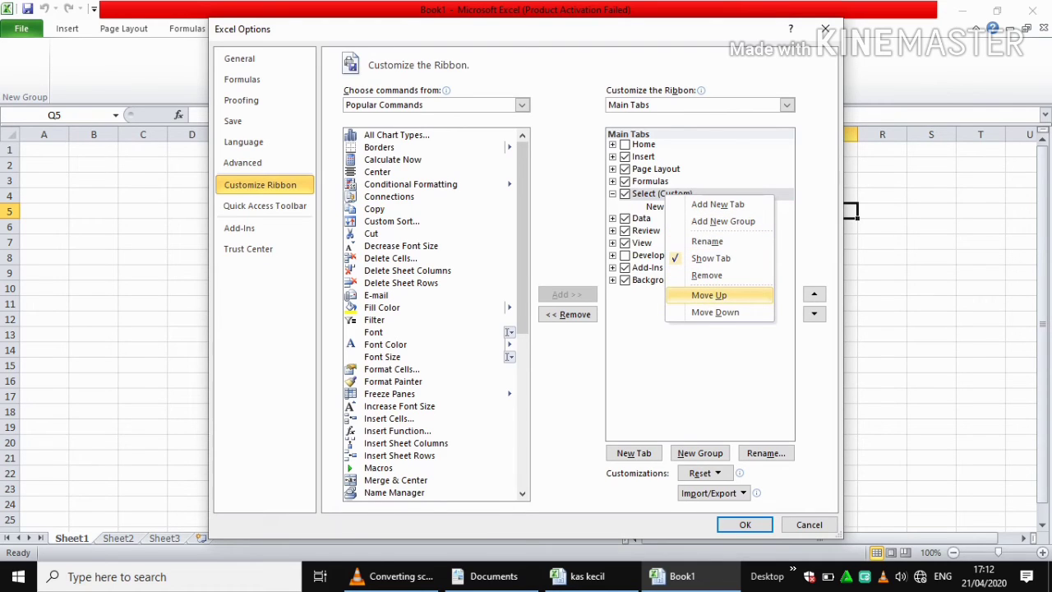
{"action": "left_click", "coordinate": [708, 294]}
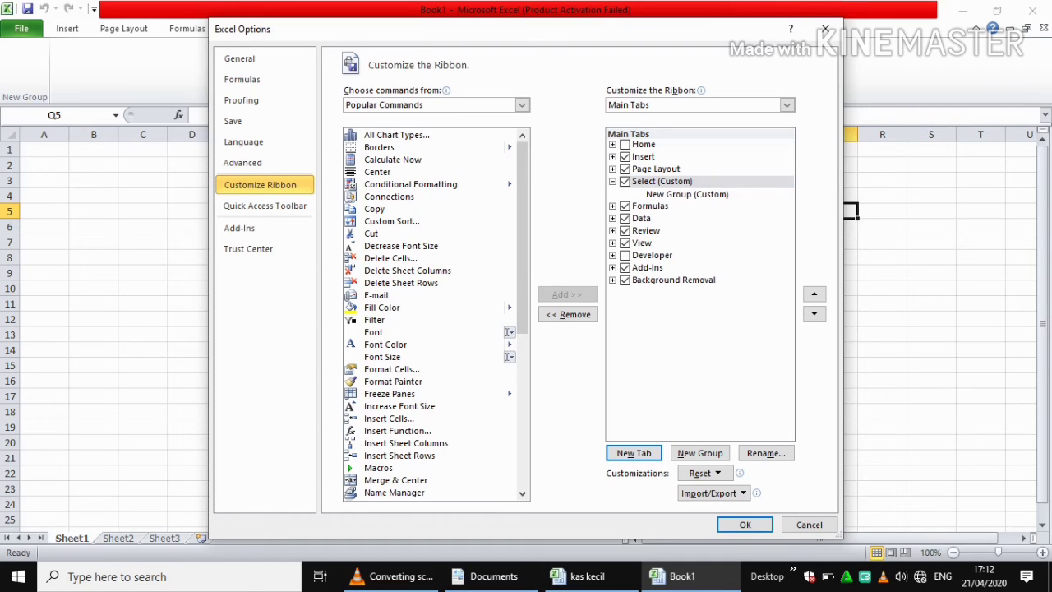
{"action": "left_click", "coordinate": [662, 181]}
{"action": "right_click", "coordinate": [715, 184]}
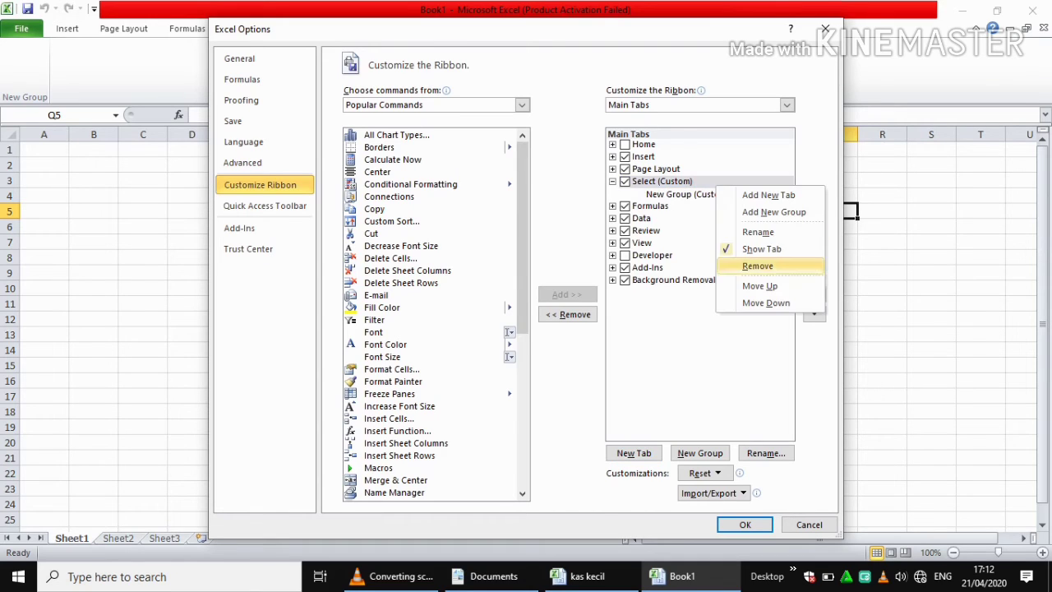
{"action": "left_click", "coordinate": [761, 286]}
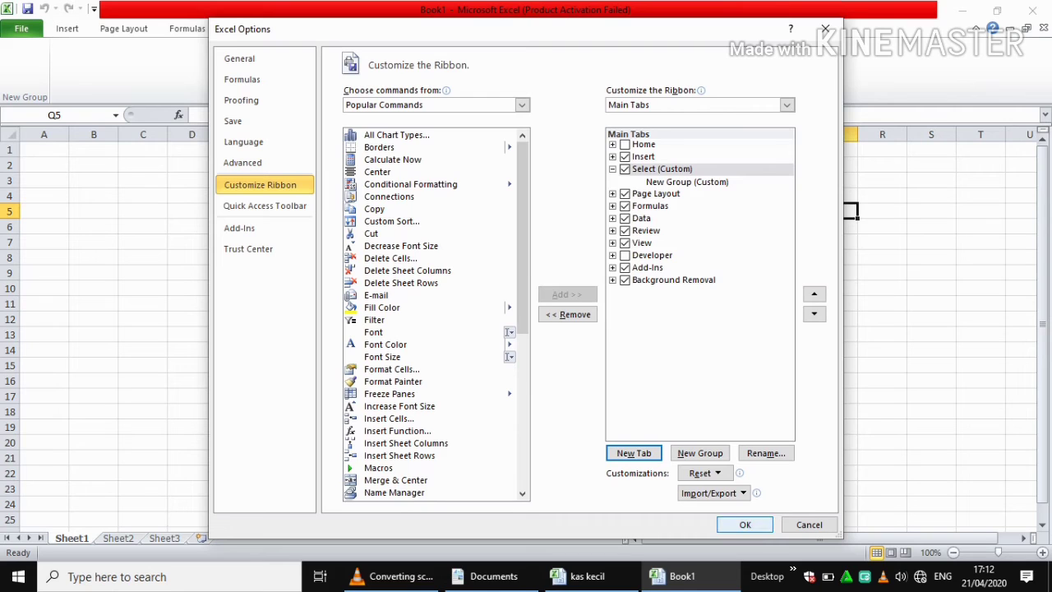
{"action": "left_click", "coordinate": [744, 524]}
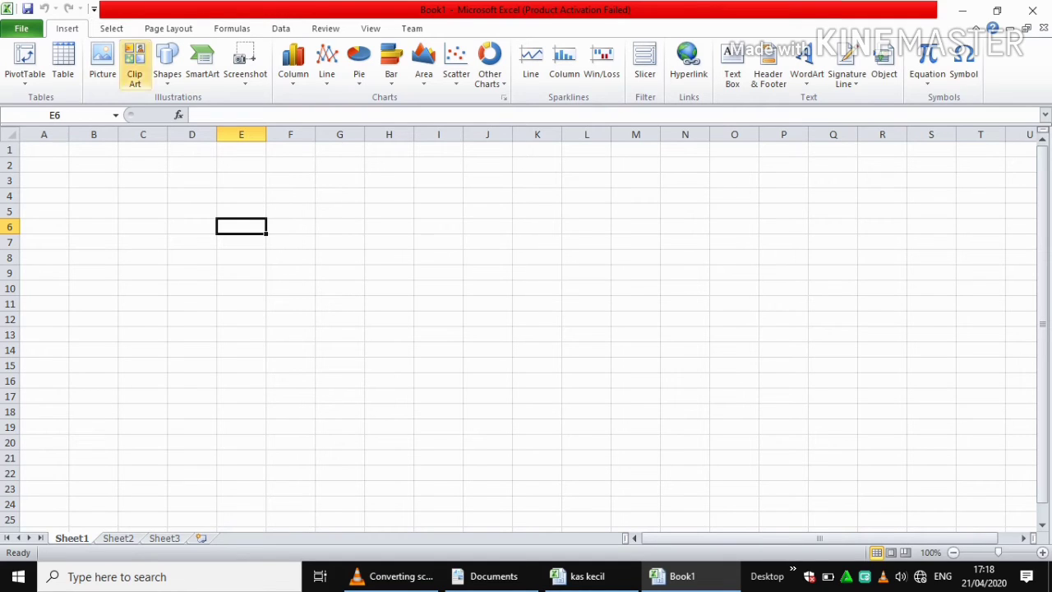
Step: Reset only the Home tab's ribbon customizations to their defaults and apply the change
{"action": "left_click", "coordinate": [191, 211]}
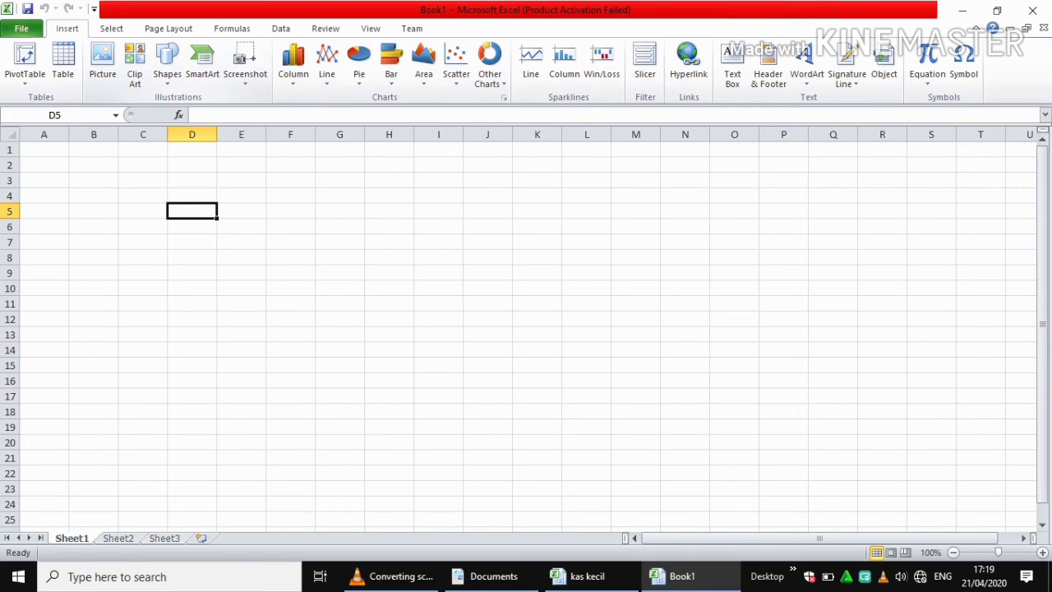
{"action": "right_click", "coordinate": [114, 95]}
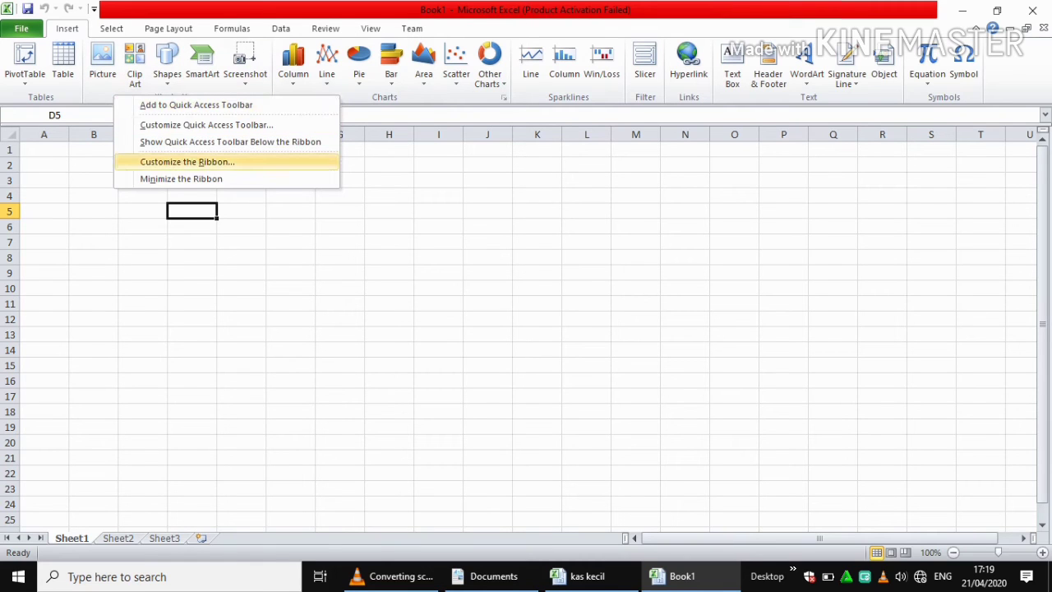
{"action": "left_click", "coordinate": [188, 161]}
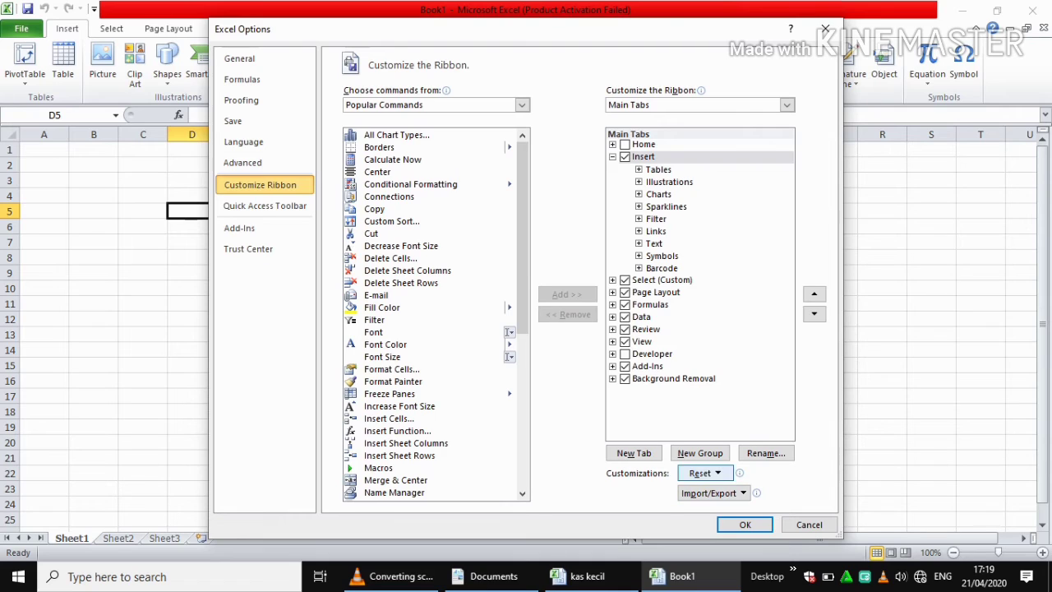
{"action": "left_click", "coordinate": [704, 473]}
{"action": "left_click", "coordinate": [704, 474]}
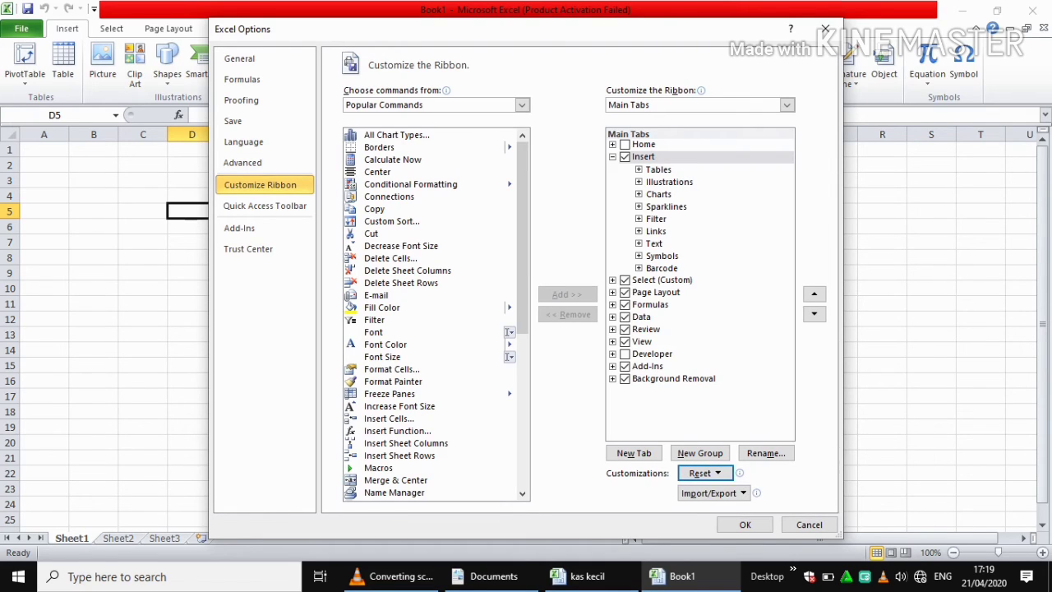
{"action": "left_click", "coordinate": [612, 156]}
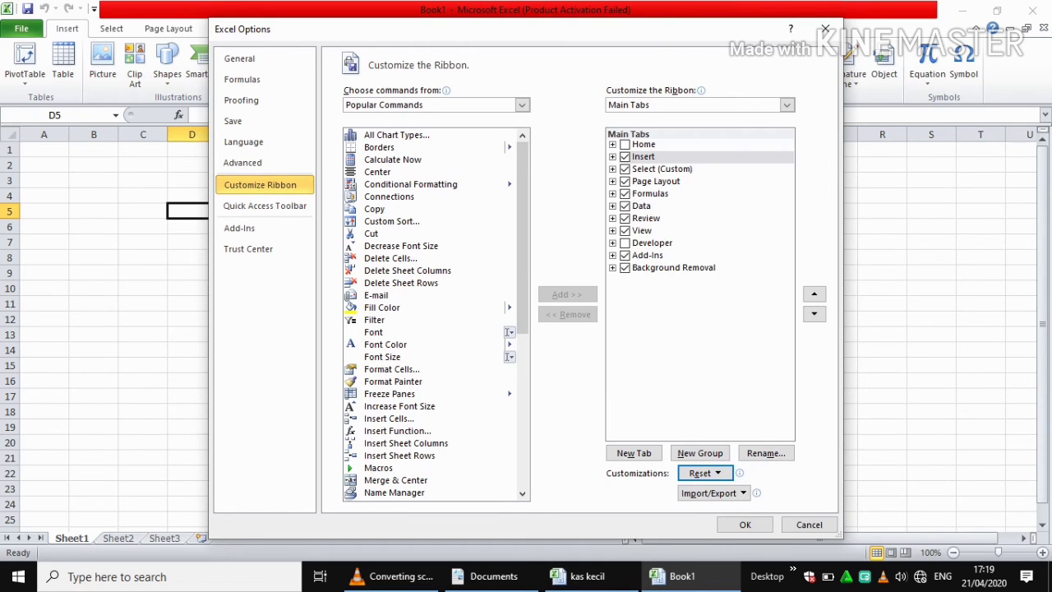
{"action": "left_click", "coordinate": [625, 144]}
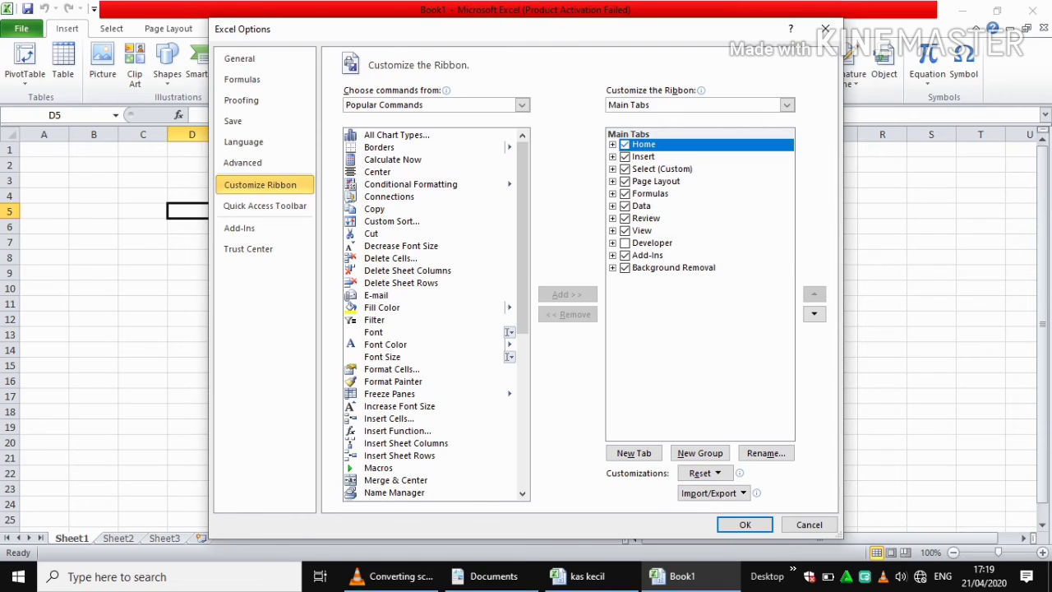
{"action": "left_click", "coordinate": [625, 145]}
{"action": "left_click", "coordinate": [704, 473]}
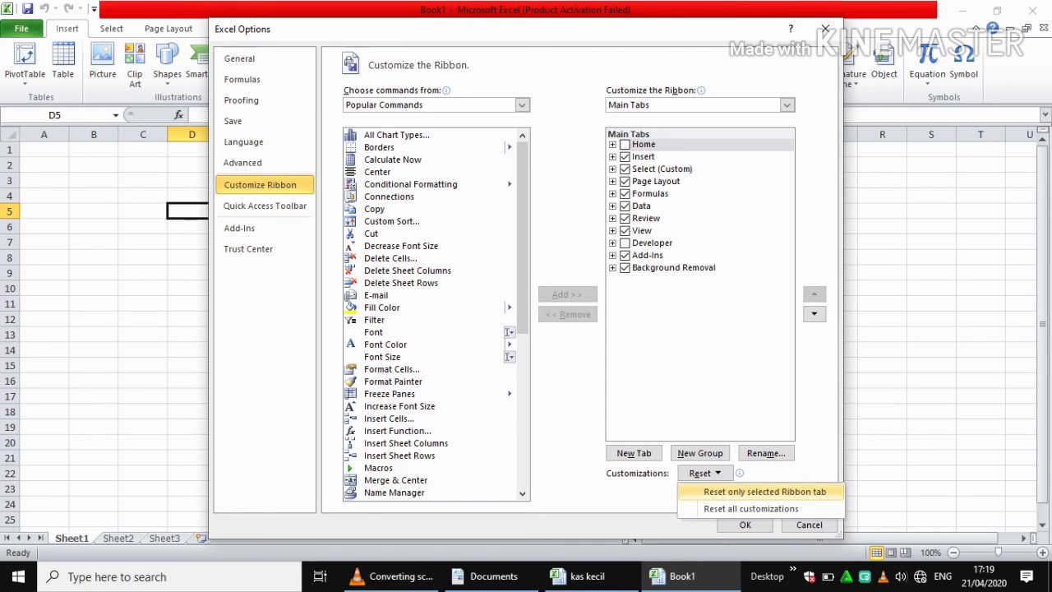
{"action": "left_click", "coordinate": [764, 491]}
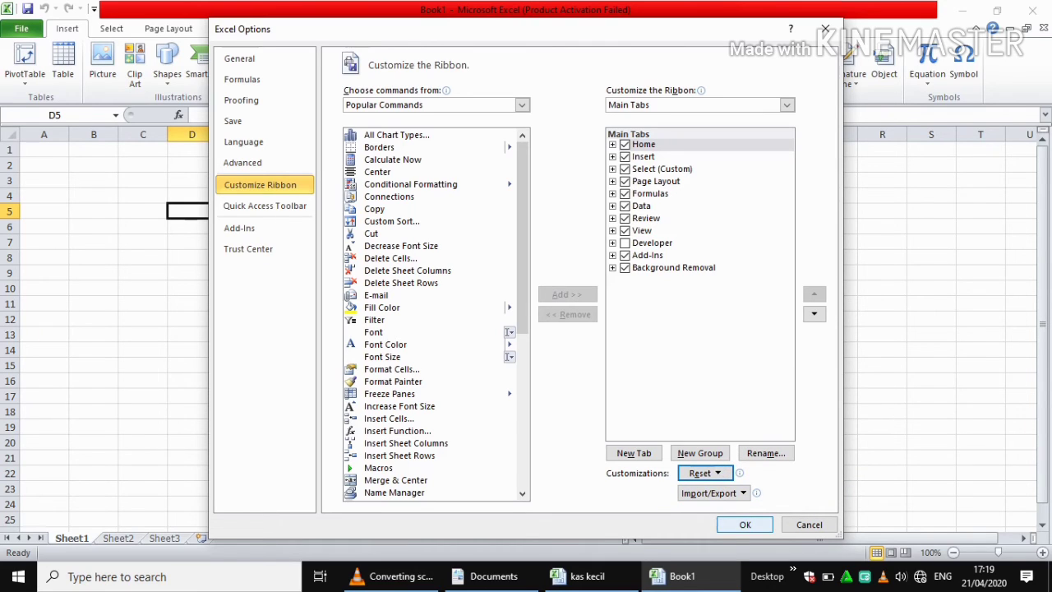
{"action": "left_click", "coordinate": [745, 524]}
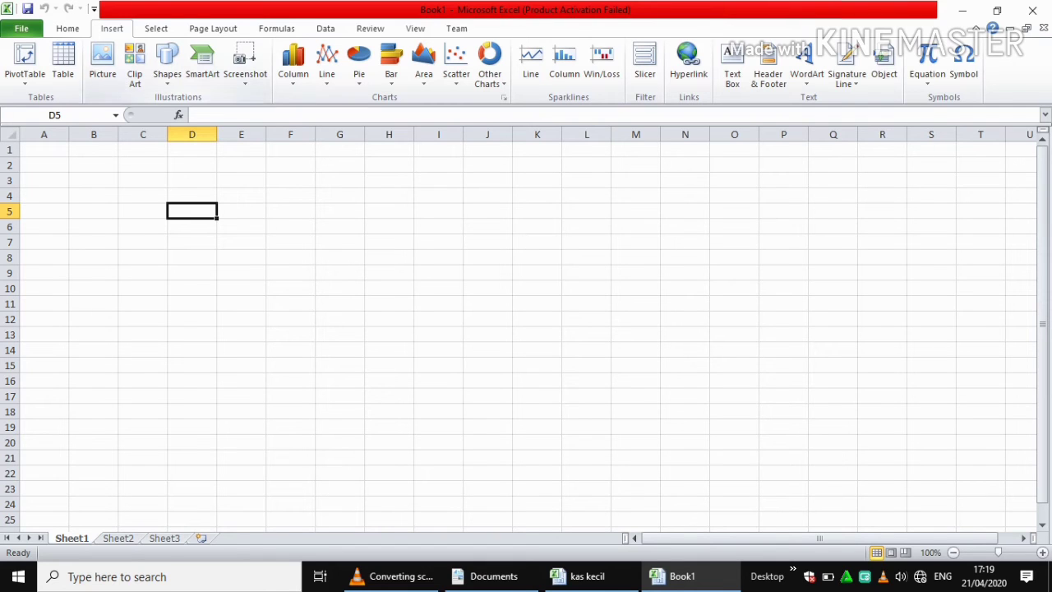
Step: Reset all ribbon and Quick Access Toolbar customizations to their defaults and apply the change
{"action": "right_click", "coordinate": [262, 93]}
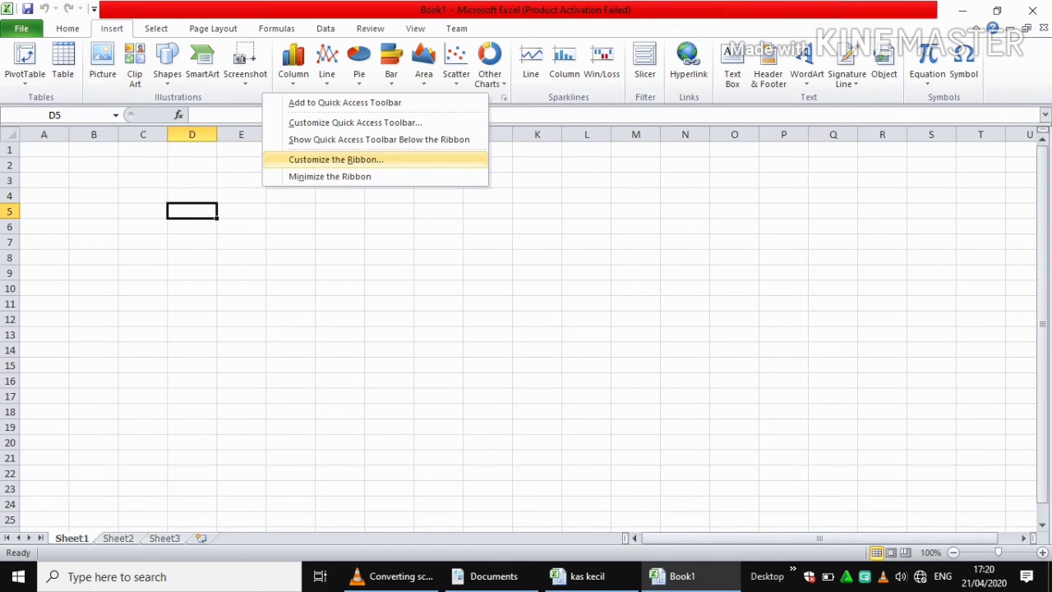
{"action": "left_click", "coordinate": [336, 160]}
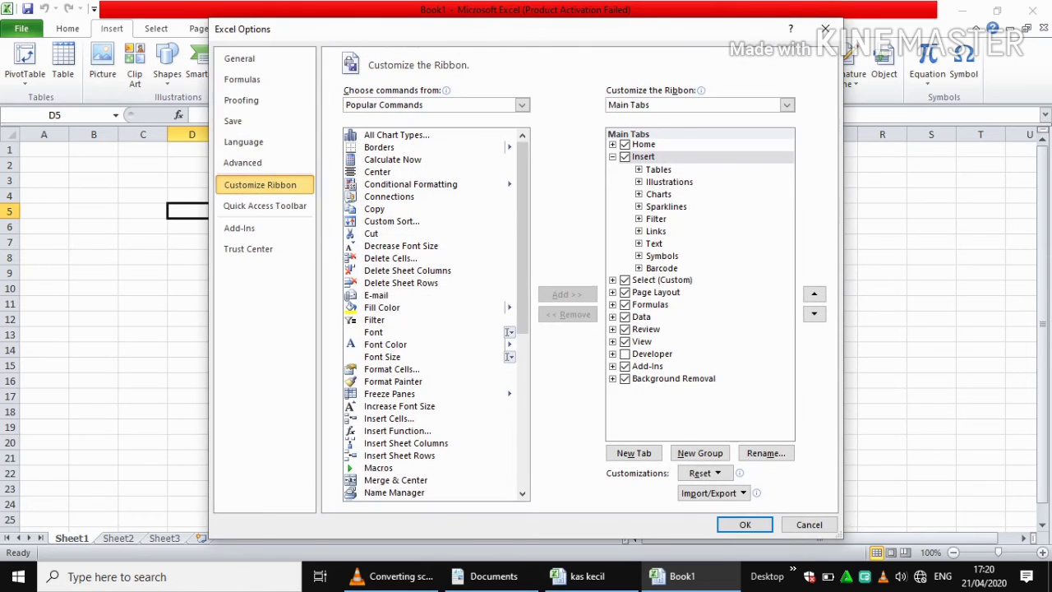
{"action": "left_click", "coordinate": [703, 473]}
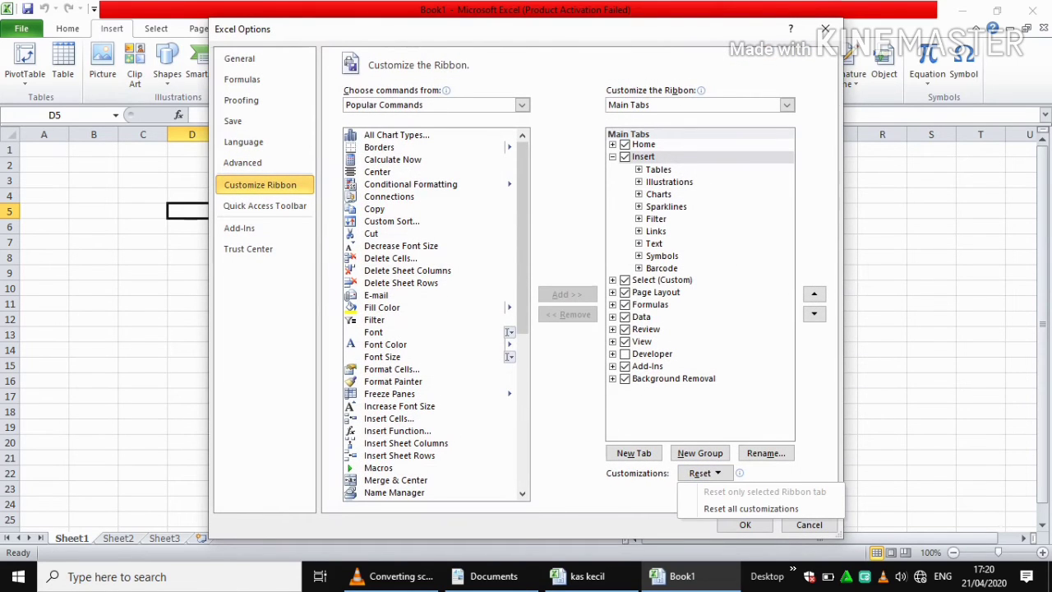
{"action": "left_click", "coordinate": [703, 473]}
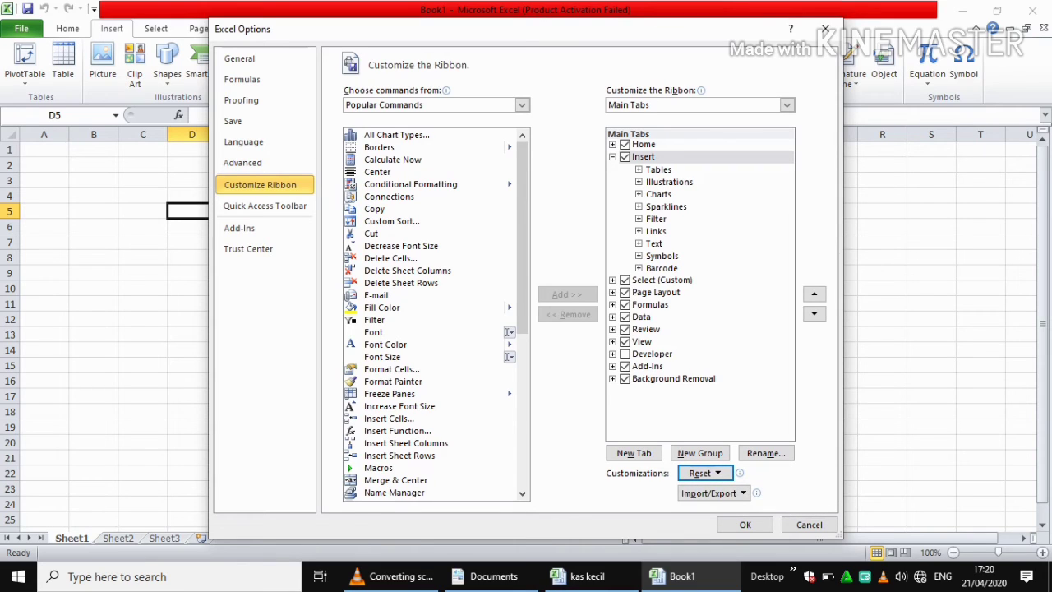
{"action": "left_click", "coordinate": [613, 157]}
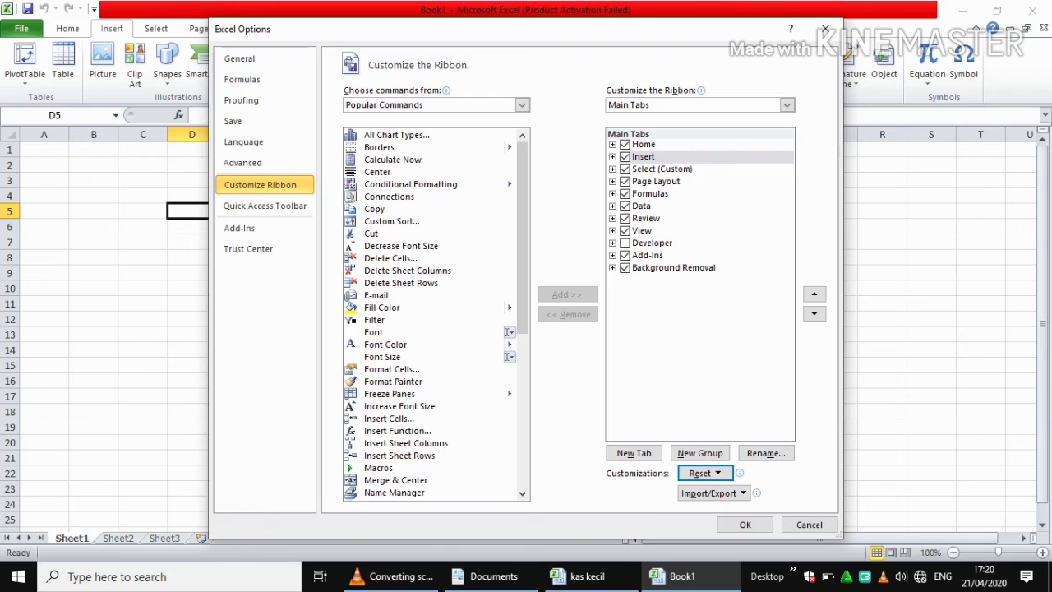
{"action": "left_click", "coordinate": [702, 472]}
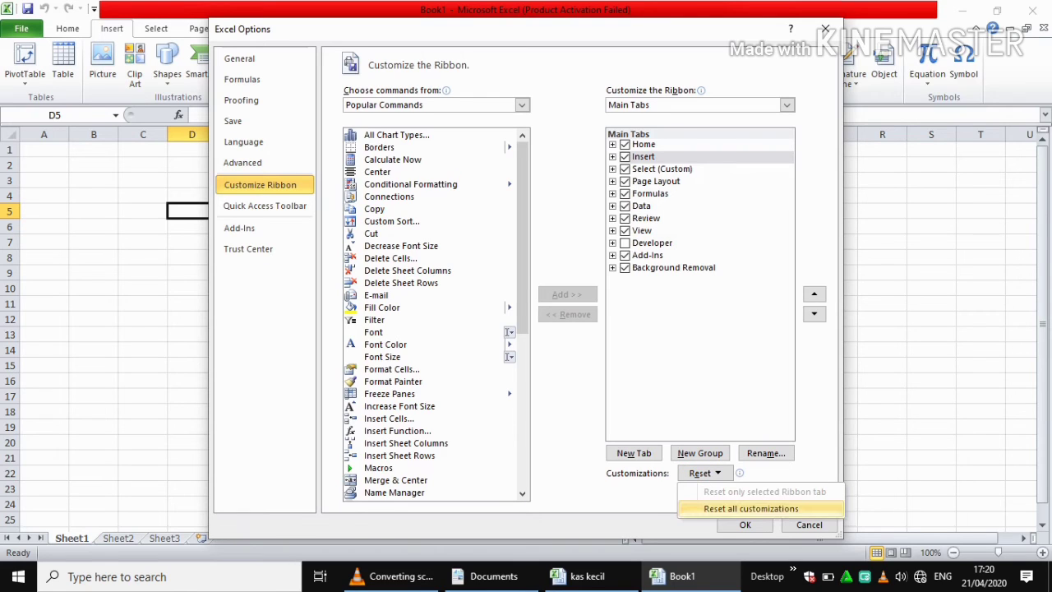
{"action": "left_click", "coordinate": [750, 508]}
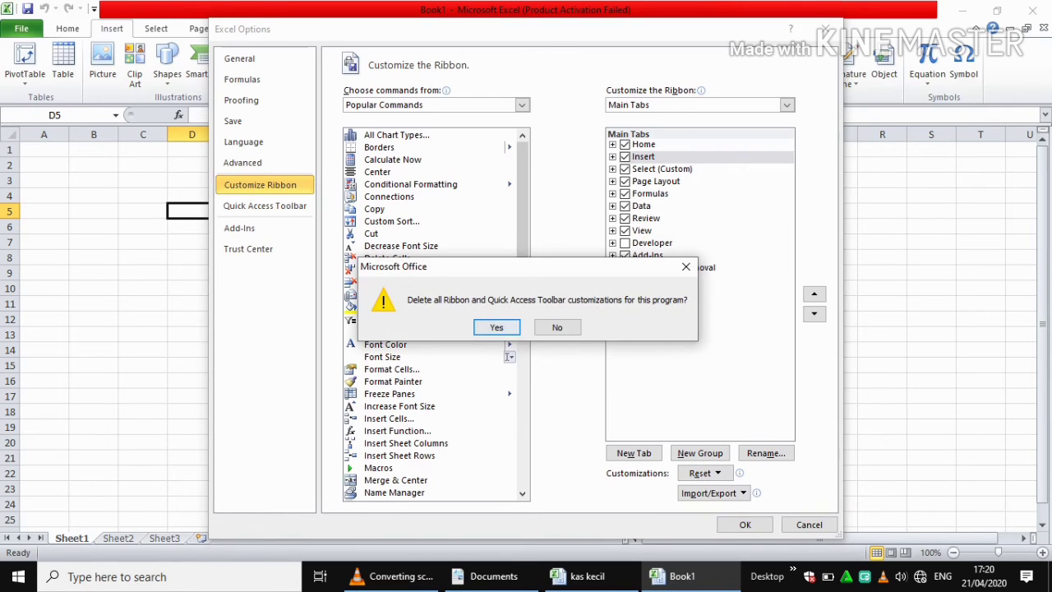
{"action": "key", "text": "Return"}
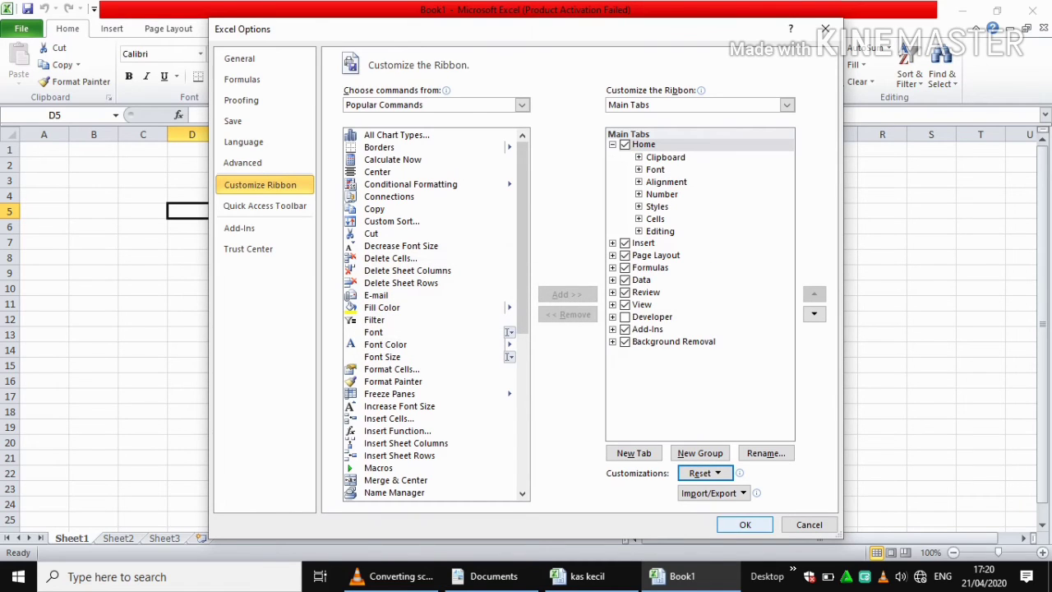
{"action": "left_click", "coordinate": [745, 525]}
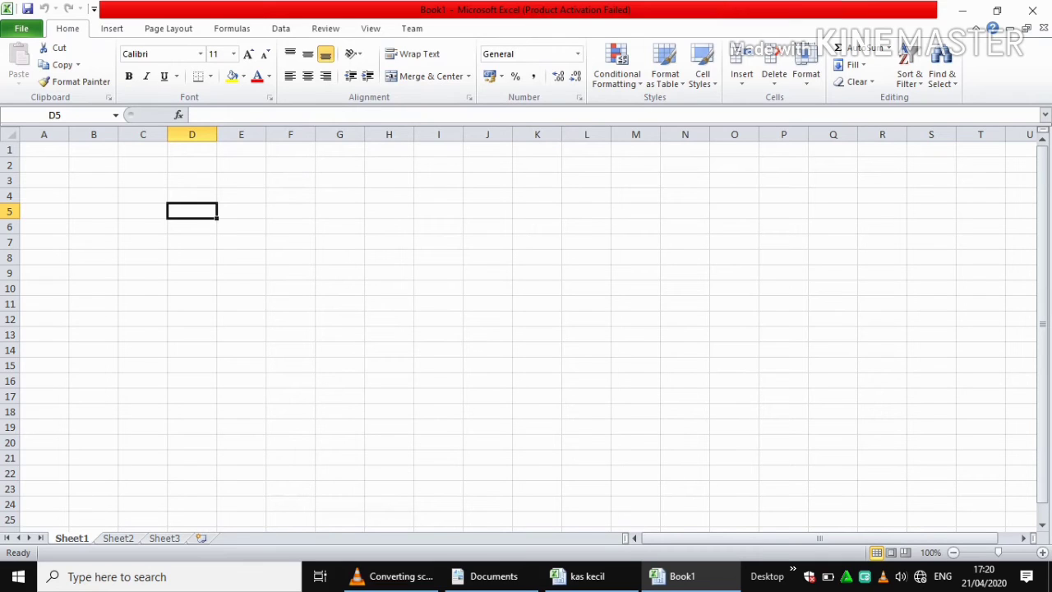
{"action": "left_click", "coordinate": [169, 29]}
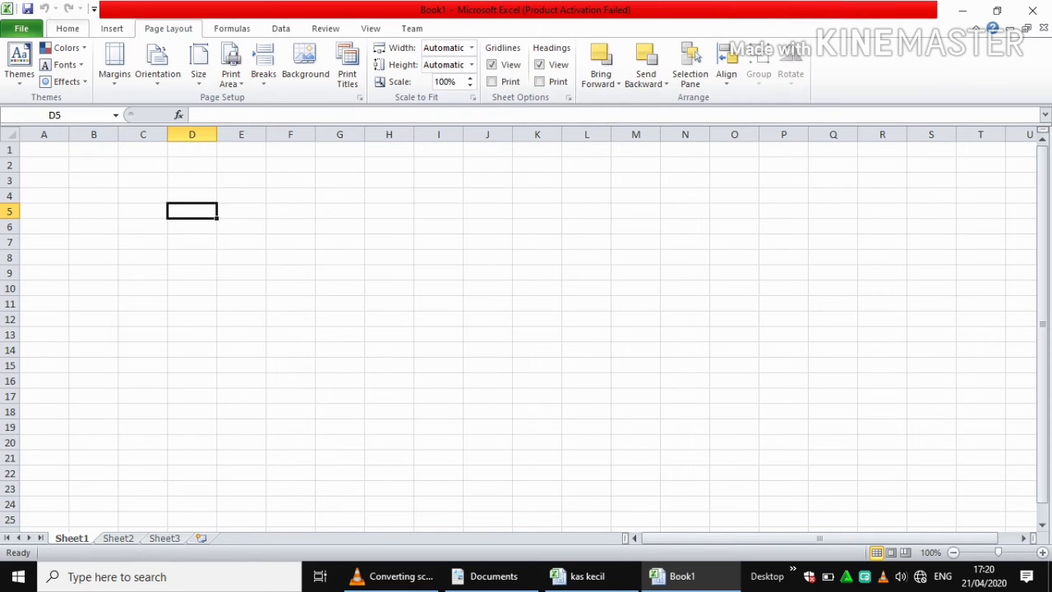
{"action": "left_click", "coordinate": [67, 28]}
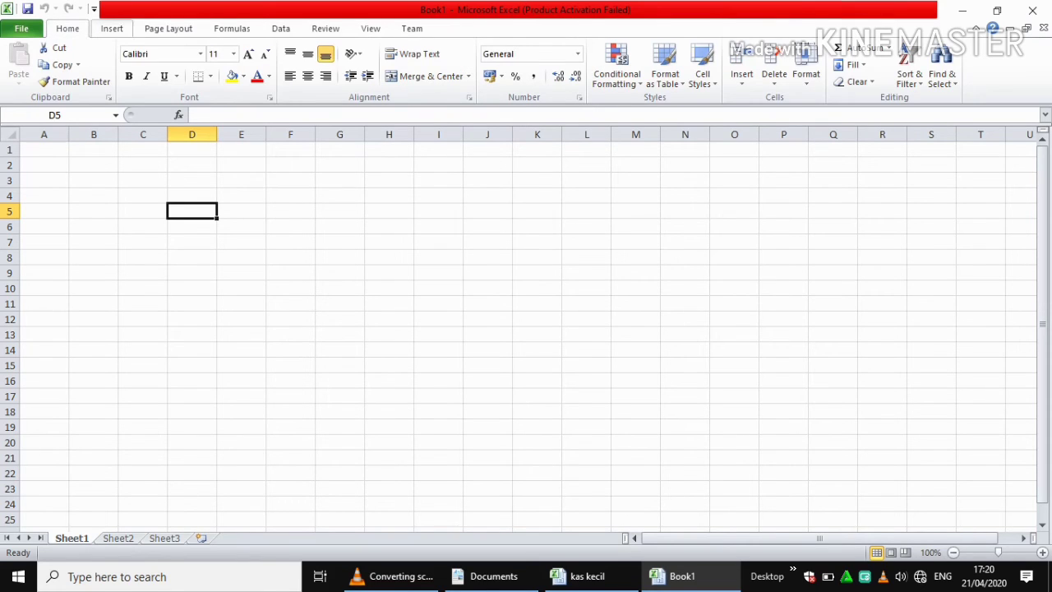
{"action": "left_click", "coordinate": [326, 28]}
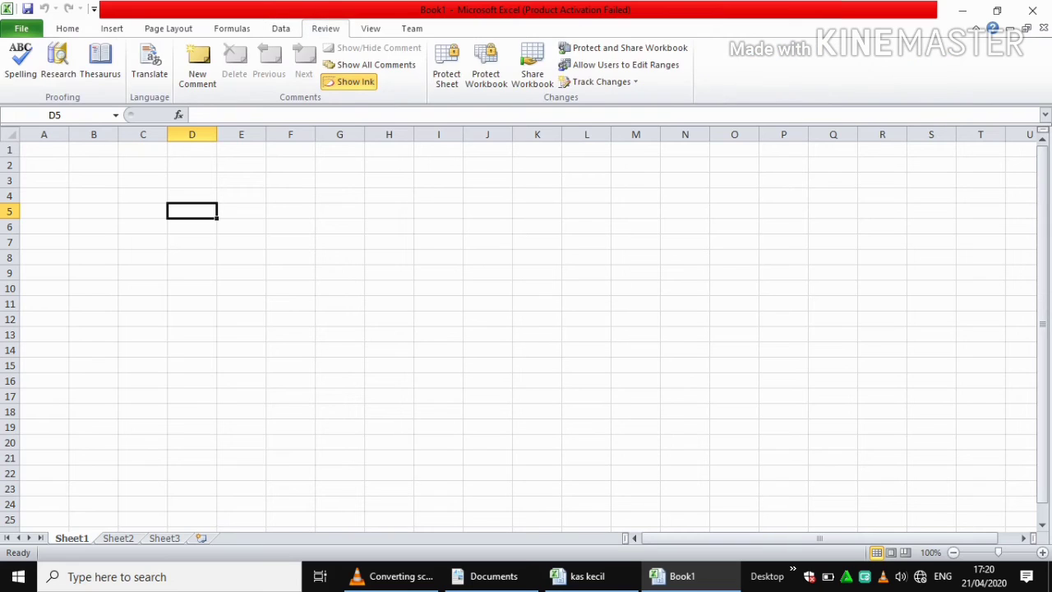
{"action": "left_click", "coordinate": [371, 28]}
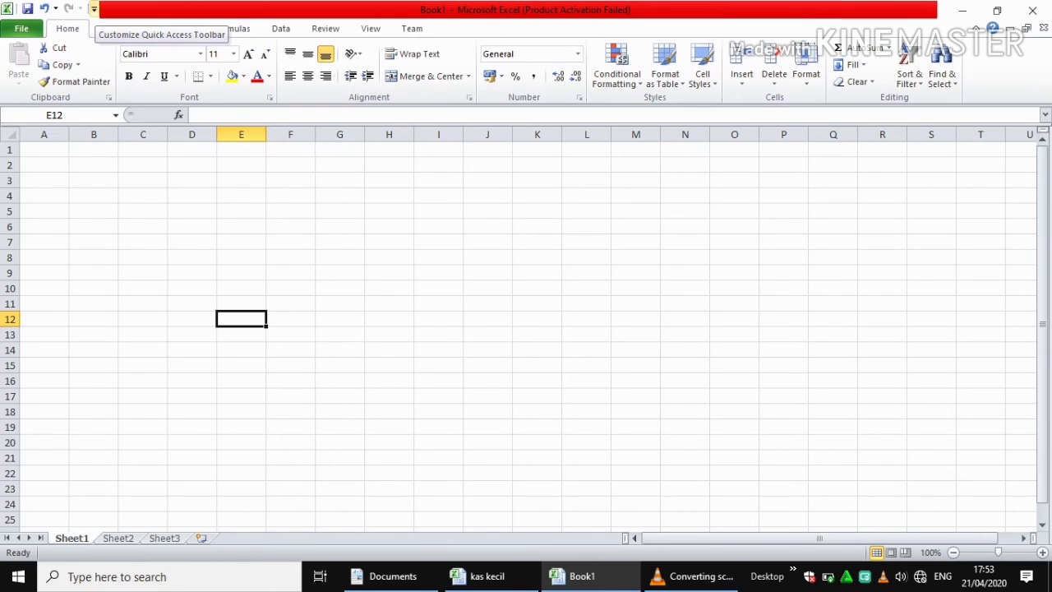
Step: Add the Copy command from the popular commands and the Open command to the Quick Access Toolbar
{"action": "left_click", "coordinate": [94, 9]}
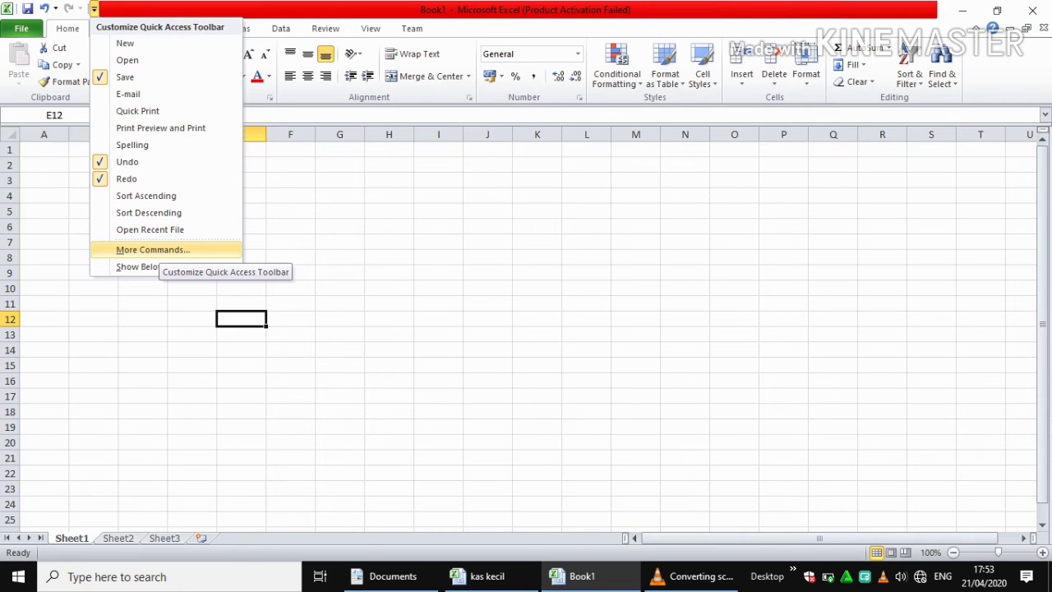
{"action": "left_click", "coordinate": [153, 249]}
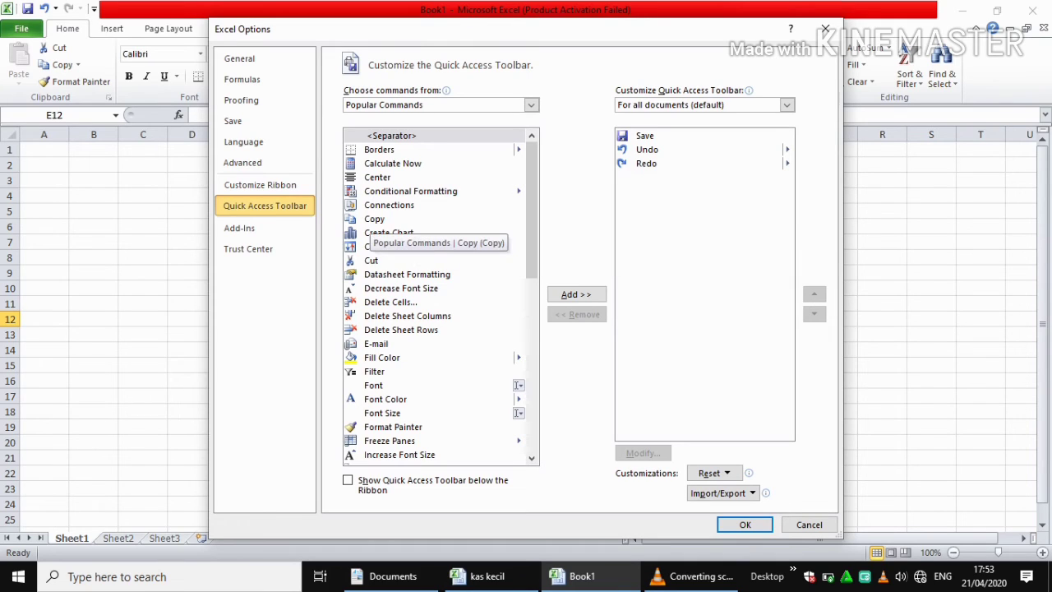
{"action": "left_click", "coordinate": [371, 220]}
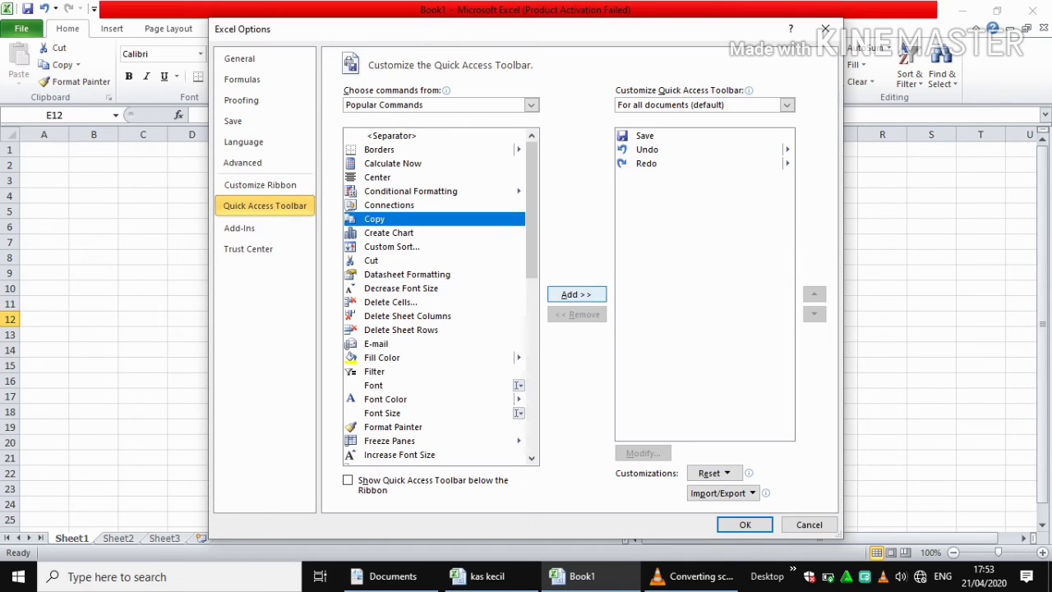
{"action": "left_click", "coordinate": [577, 294]}
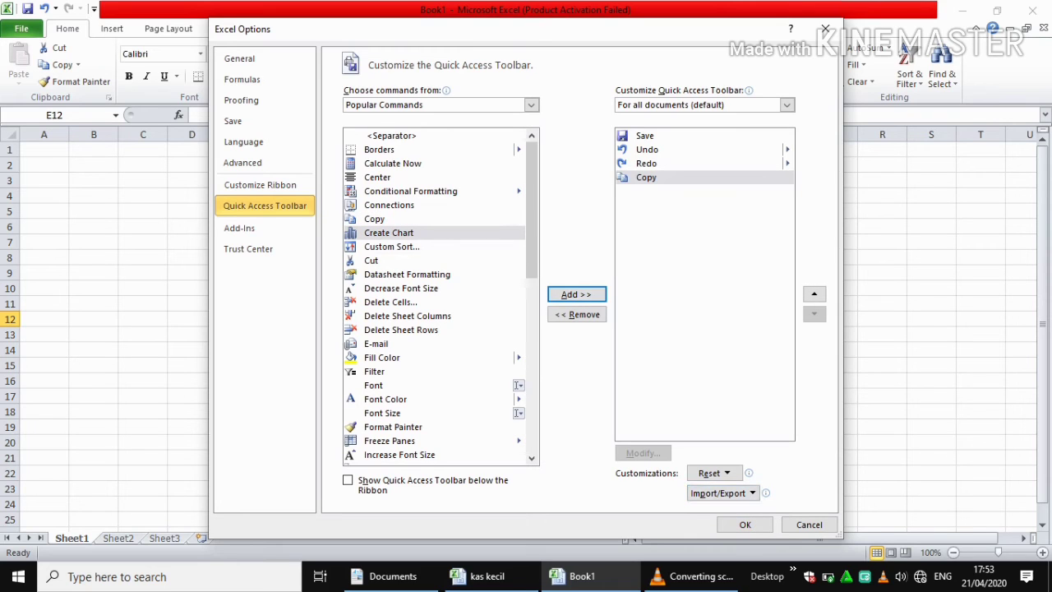
{"action": "left_click", "coordinate": [744, 525]}
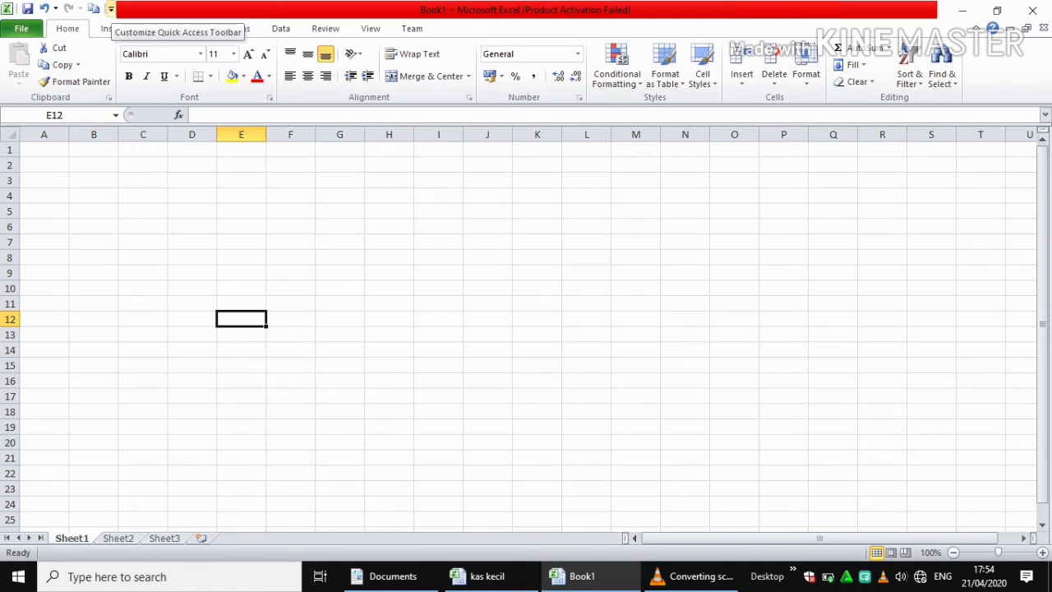
{"action": "left_click", "coordinate": [111, 9]}
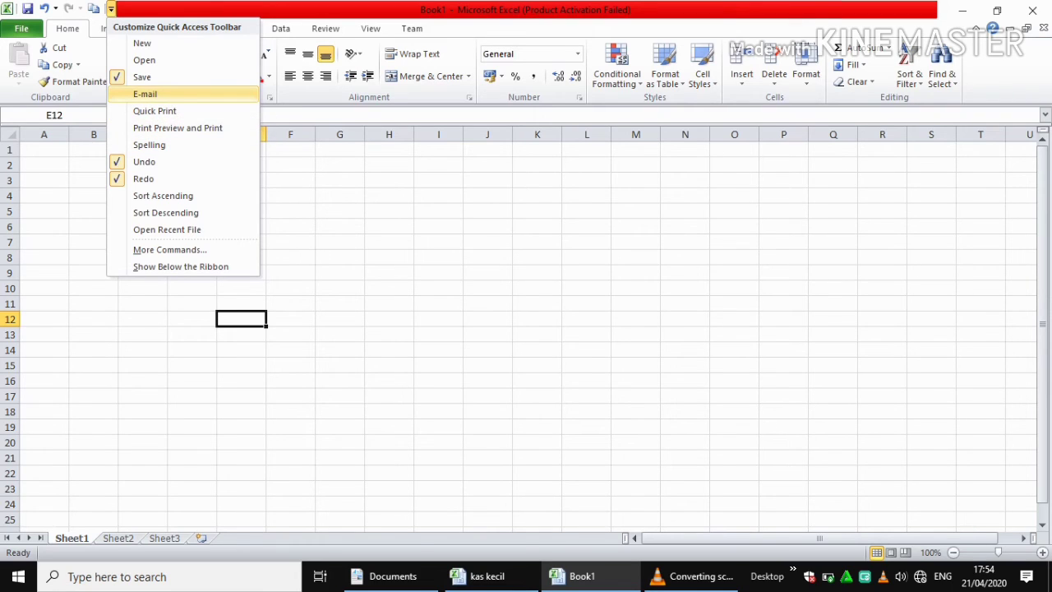
{"action": "left_click", "coordinate": [145, 60]}
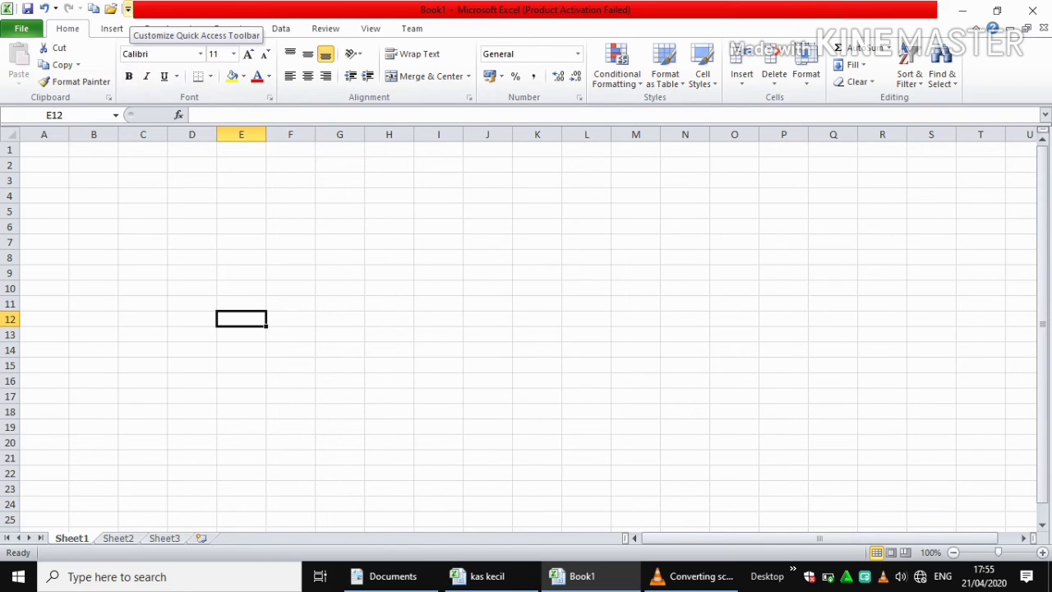
Step: Move Redo ahead of Undo in the Quick Access Toolbar order, apply the change and select cell C9
{"action": "left_click", "coordinate": [128, 9]}
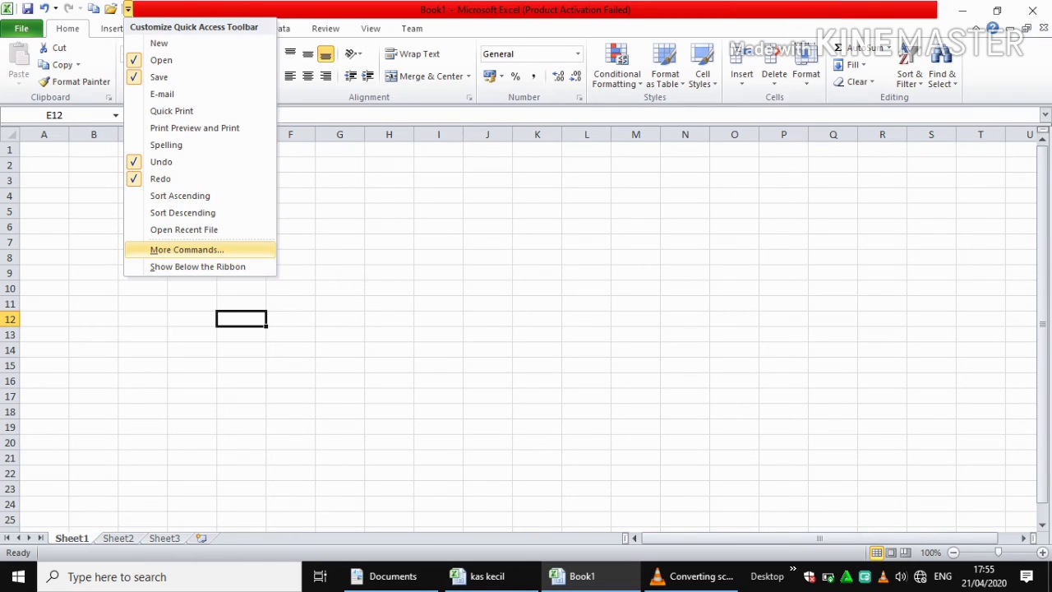
{"action": "left_click", "coordinate": [187, 249]}
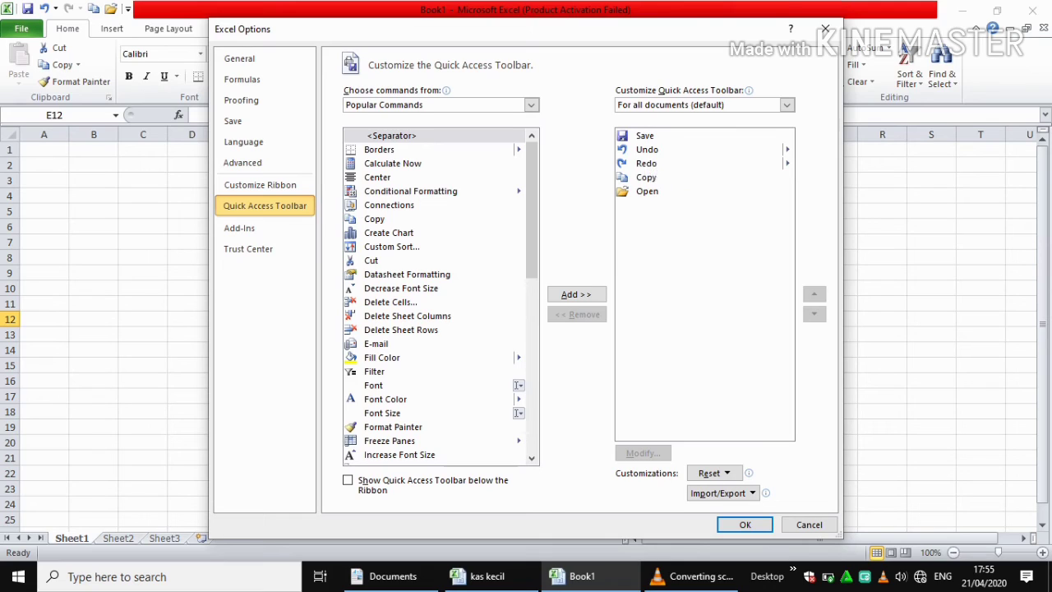
{"action": "left_click", "coordinate": [645, 136]}
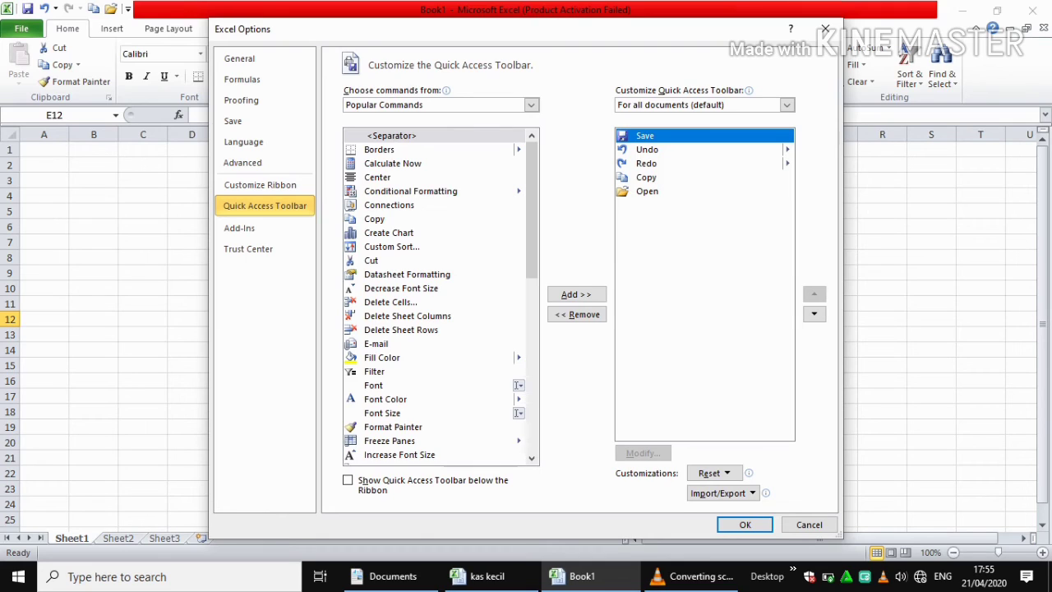
{"action": "left_click", "coordinate": [649, 164]}
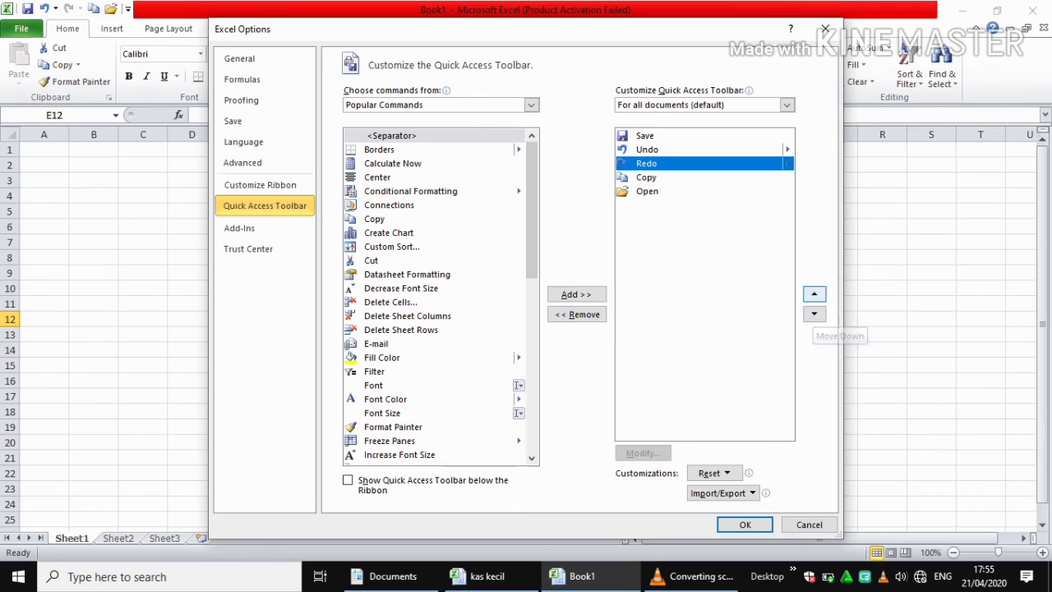
{"action": "left_click", "coordinate": [814, 294]}
{"action": "left_click", "coordinate": [813, 294]}
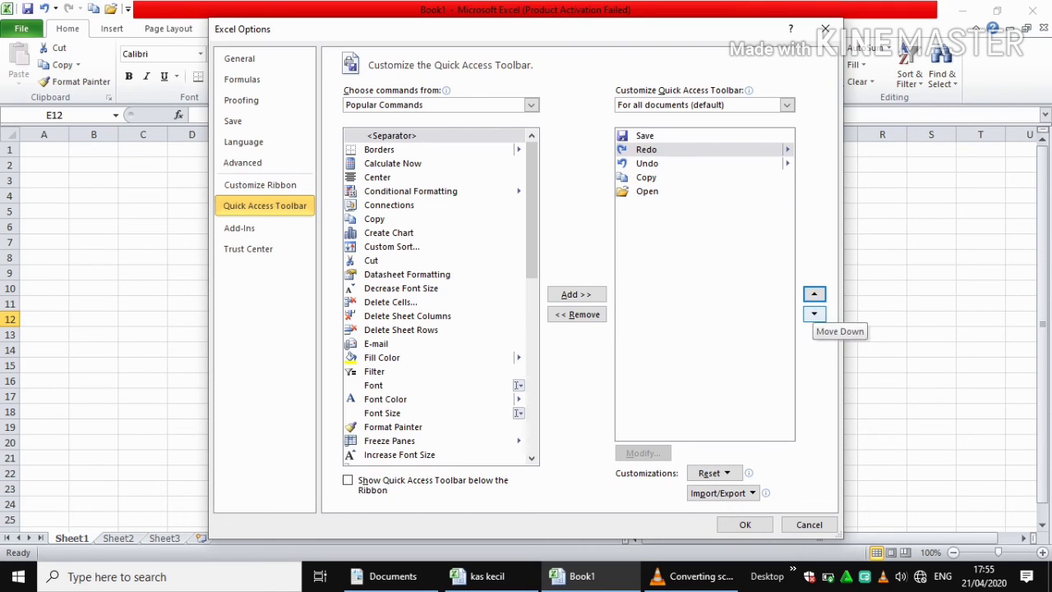
{"action": "left_click", "coordinate": [814, 313]}
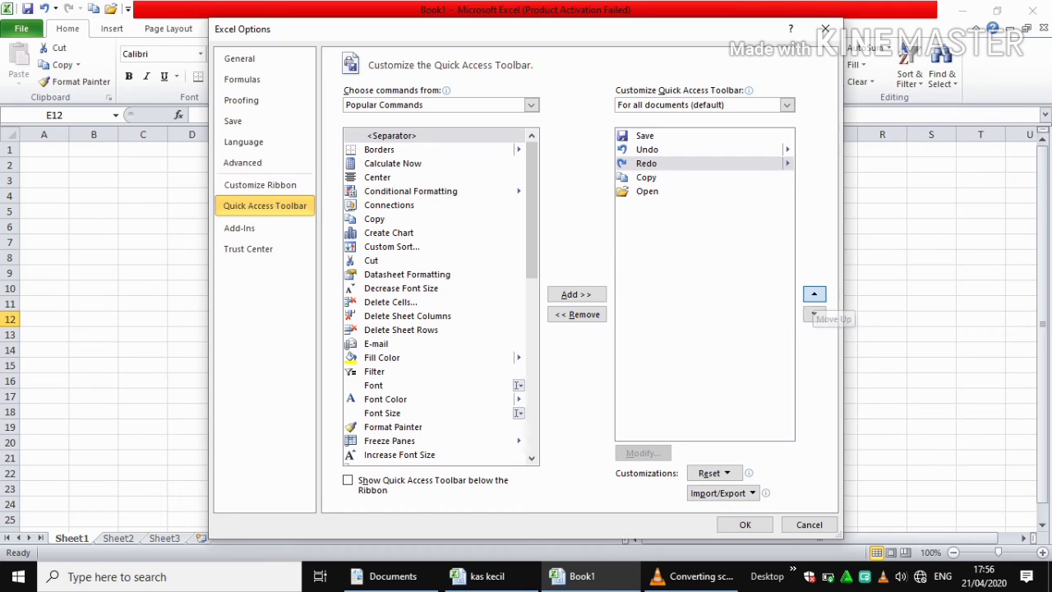
{"action": "left_click", "coordinate": [814, 294]}
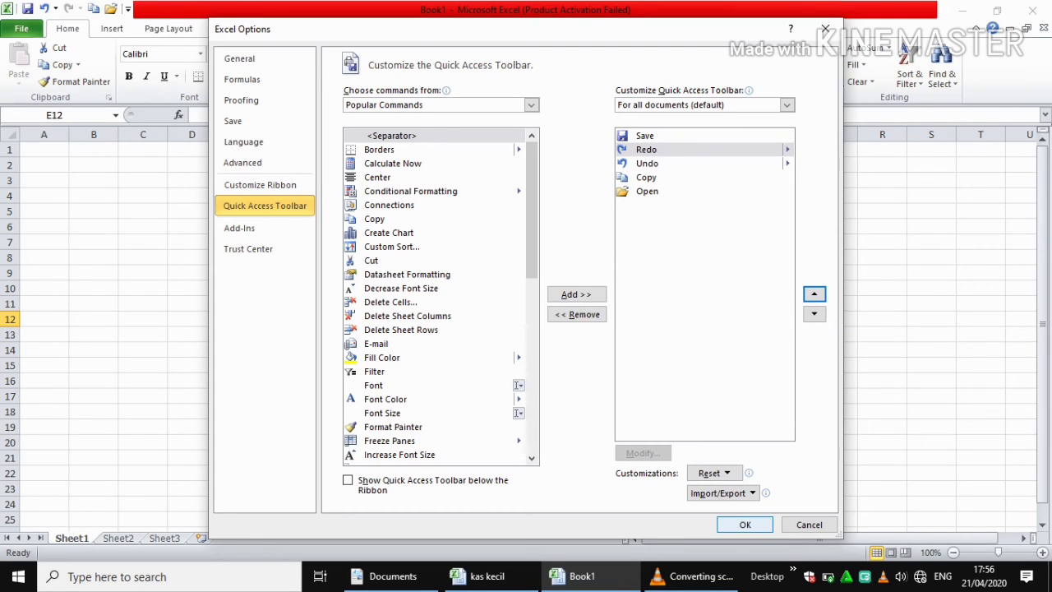
{"action": "left_click", "coordinate": [745, 525]}
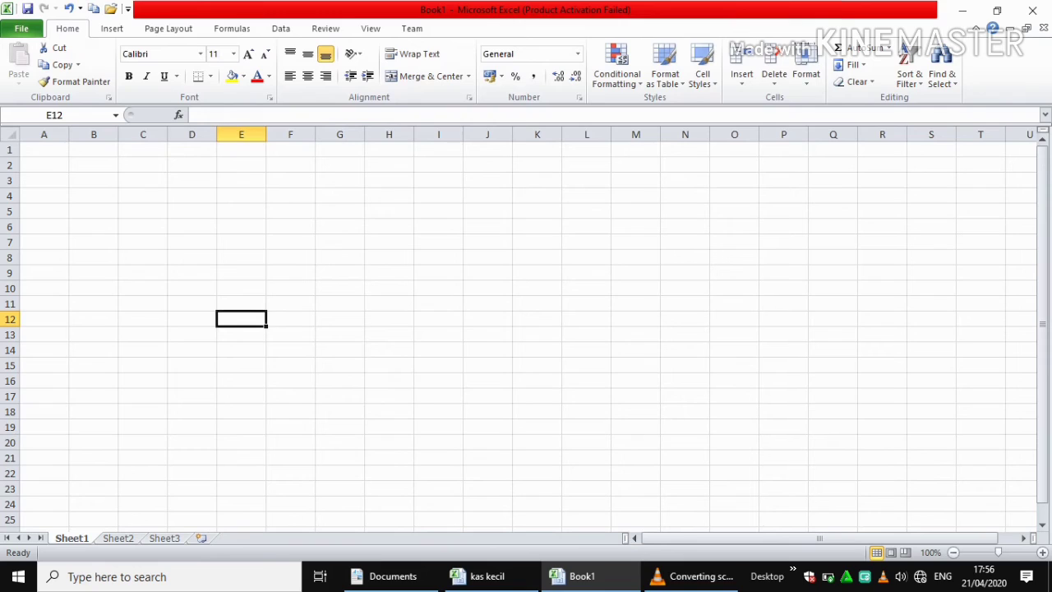
{"action": "left_click", "coordinate": [143, 273]}
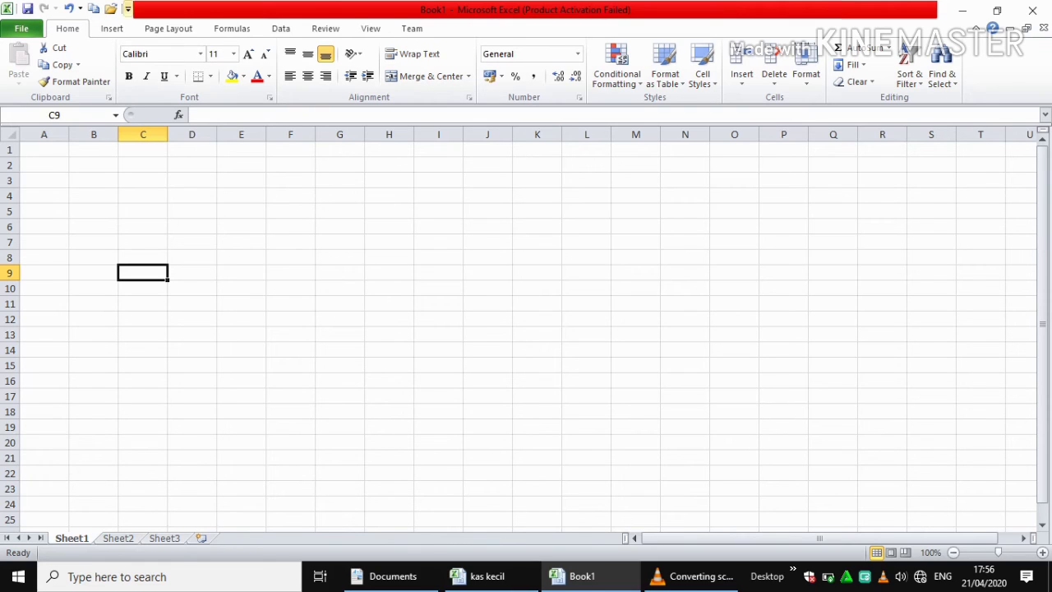
Step: Add the Center command followed by a separator to the end of the Quick Access Toolbar command list
{"action": "left_click", "coordinate": [128, 9]}
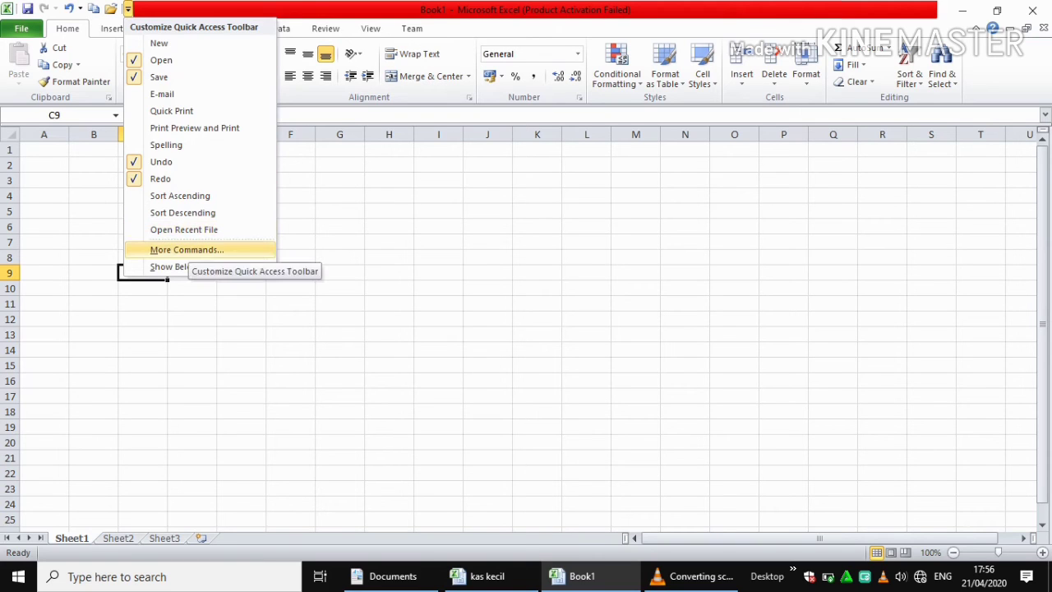
{"action": "left_click", "coordinate": [187, 250]}
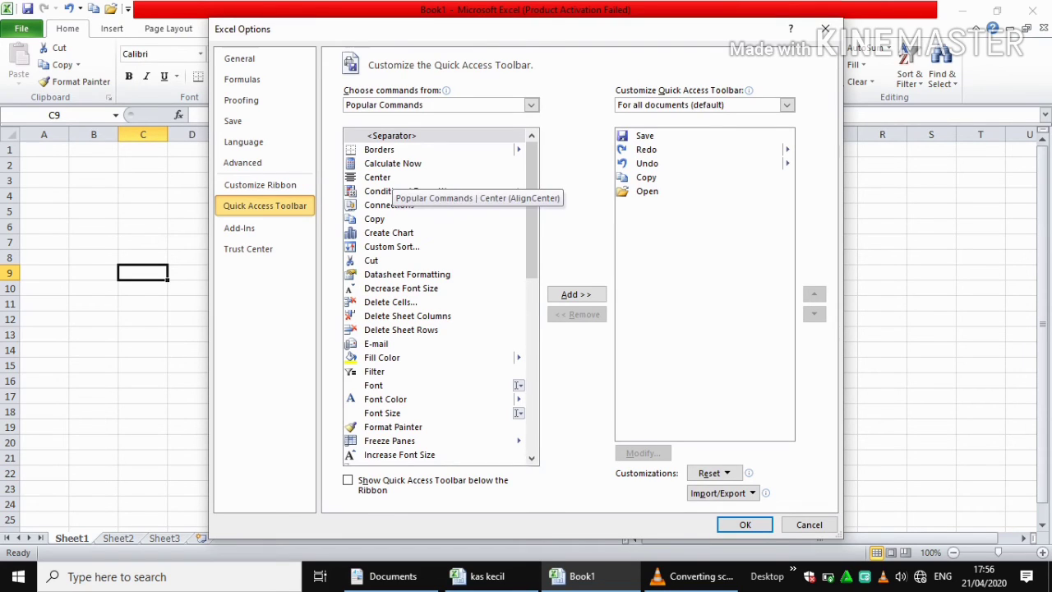
{"action": "left_click", "coordinate": [393, 176]}
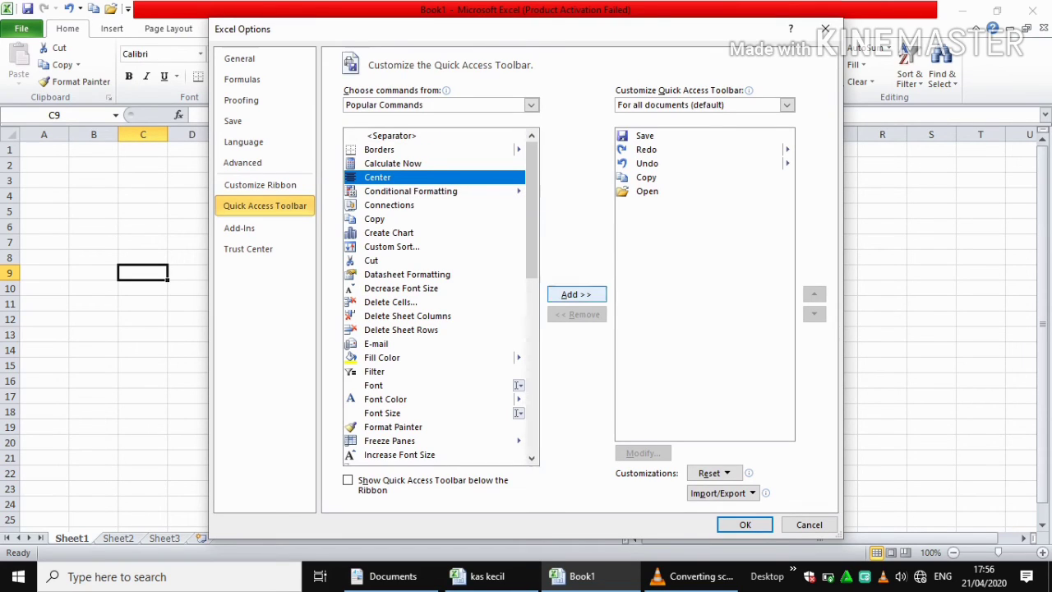
{"action": "left_click", "coordinate": [576, 294]}
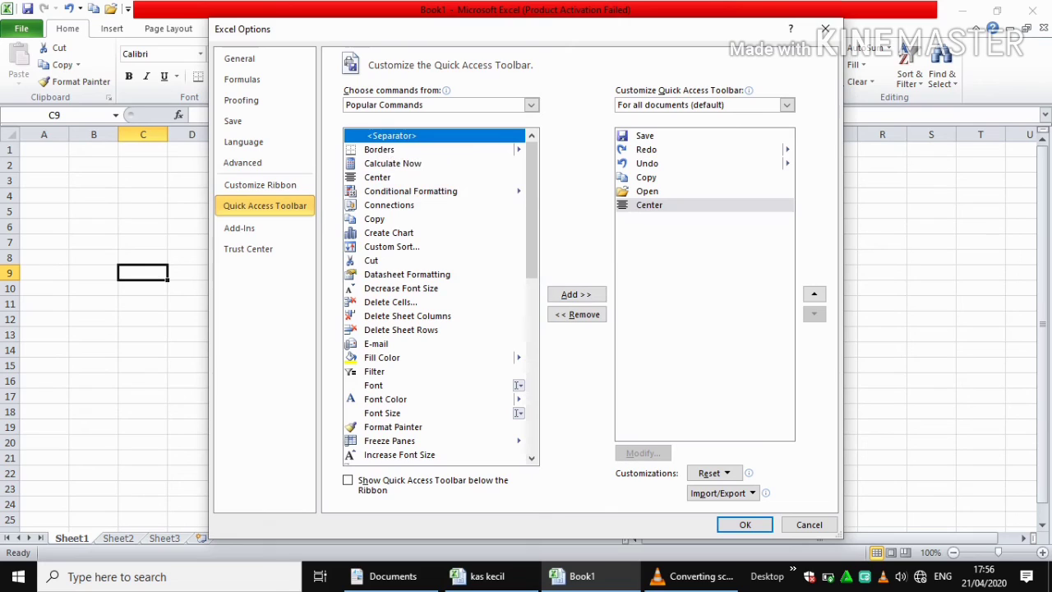
{"action": "left_click", "coordinate": [576, 294]}
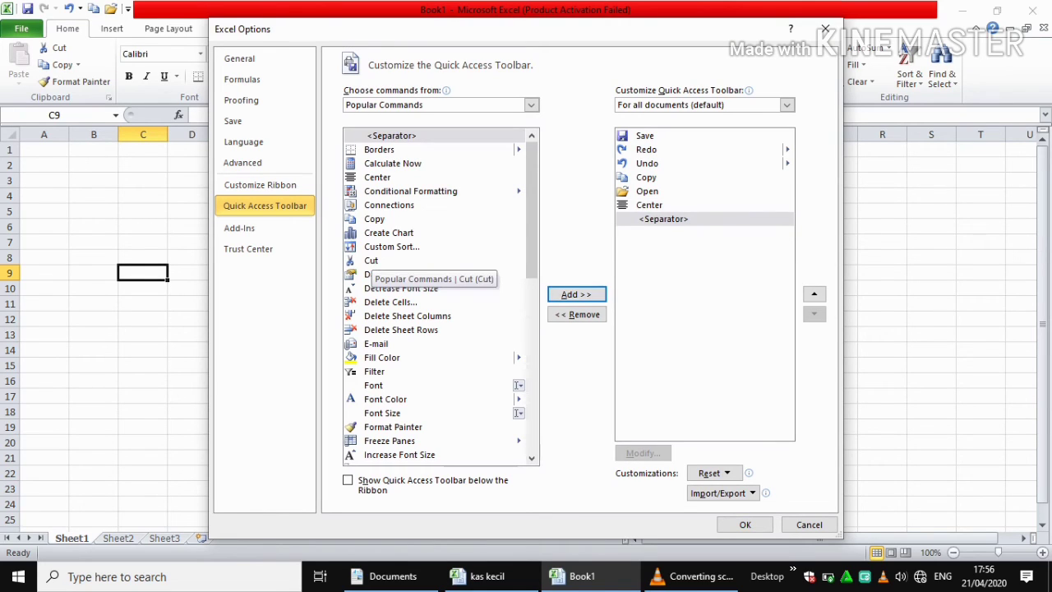
Step: Add the Cut command after the separator in the Quick Access Toolbar, apply the change and select cell E5
{"action": "left_click", "coordinate": [372, 260]}
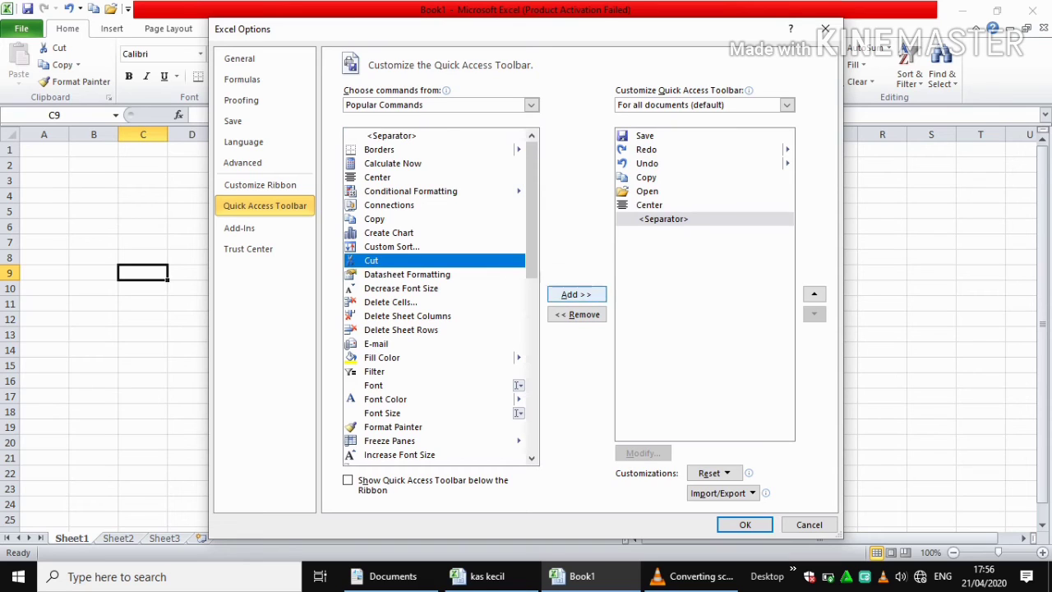
{"action": "left_click", "coordinate": [576, 295]}
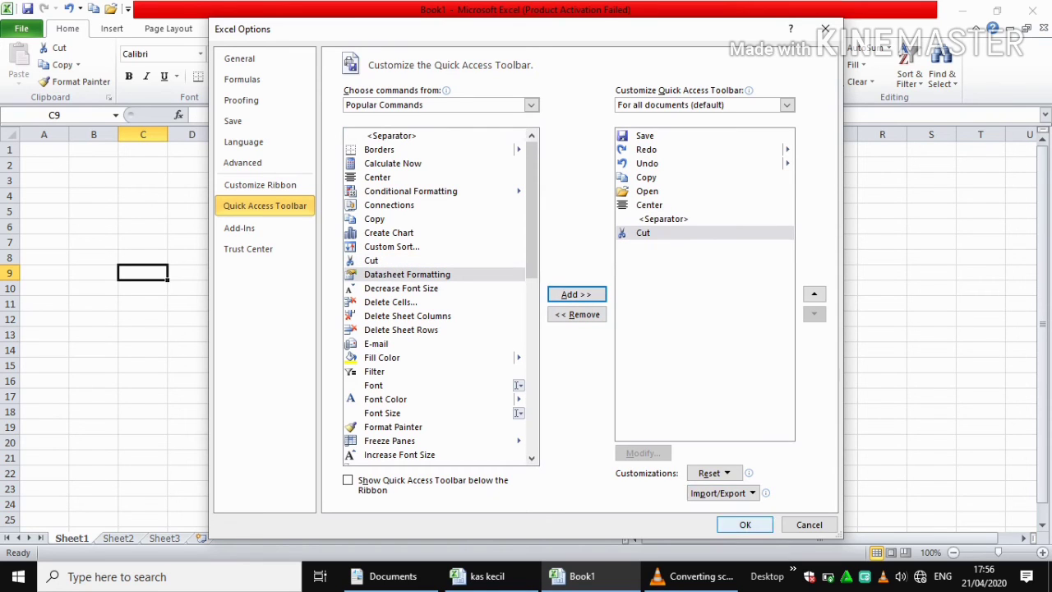
{"action": "left_click", "coordinate": [744, 524]}
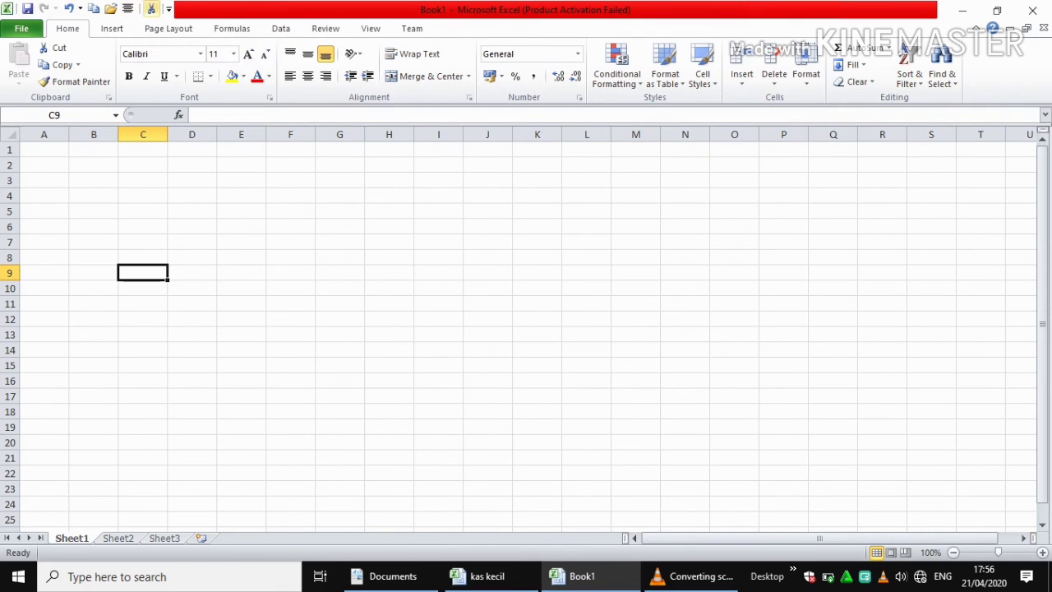
{"action": "left_click", "coordinate": [241, 211]}
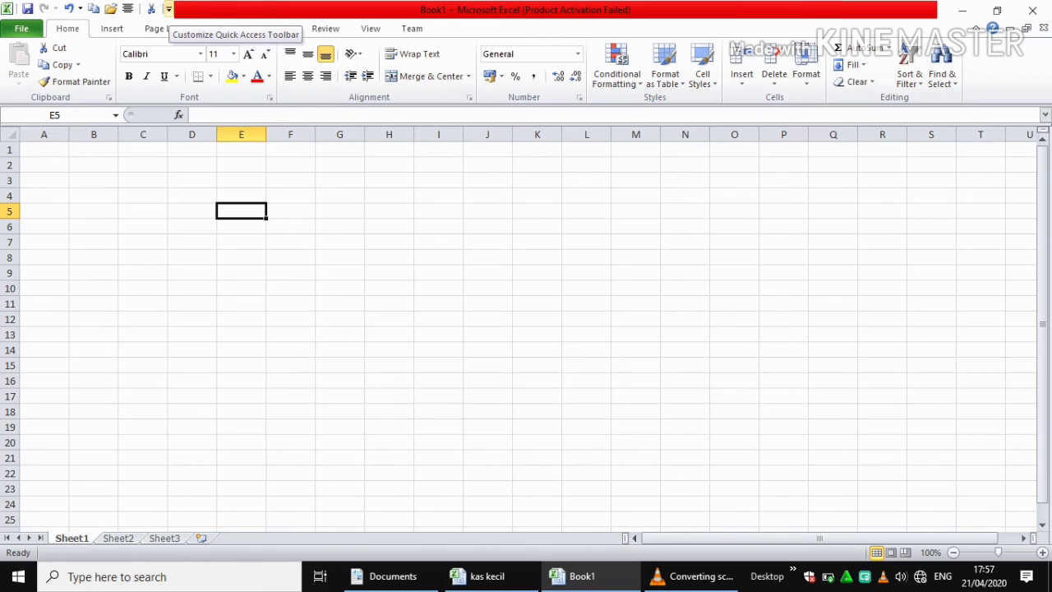
Step: Remove the Center command, the separator and the Cut command from the Quick Access Toolbar, apply the change and select cell D11
{"action": "left_click", "coordinate": [168, 9]}
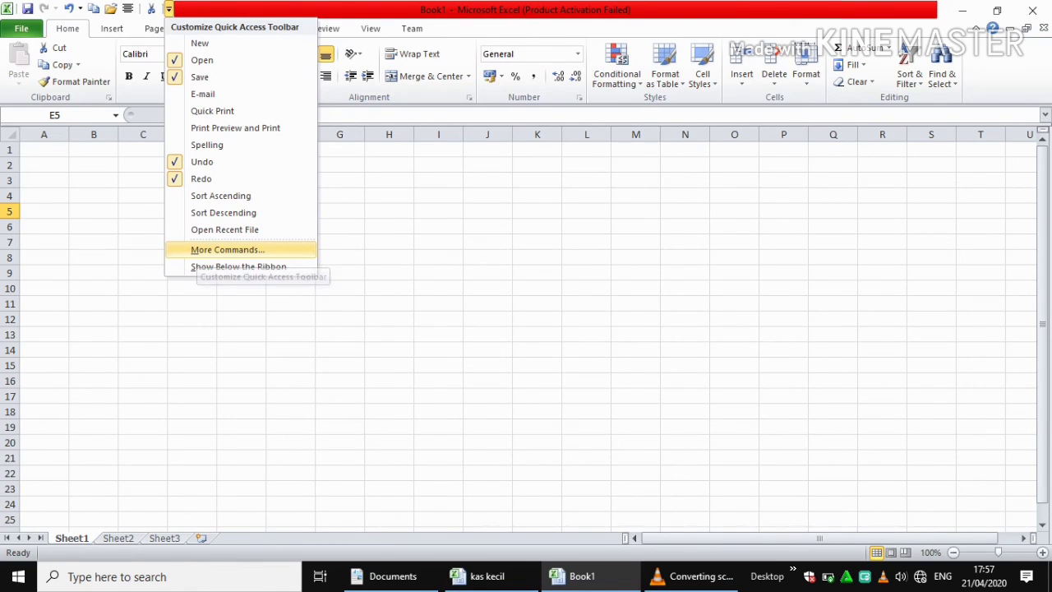
{"action": "left_click", "coordinate": [227, 249]}
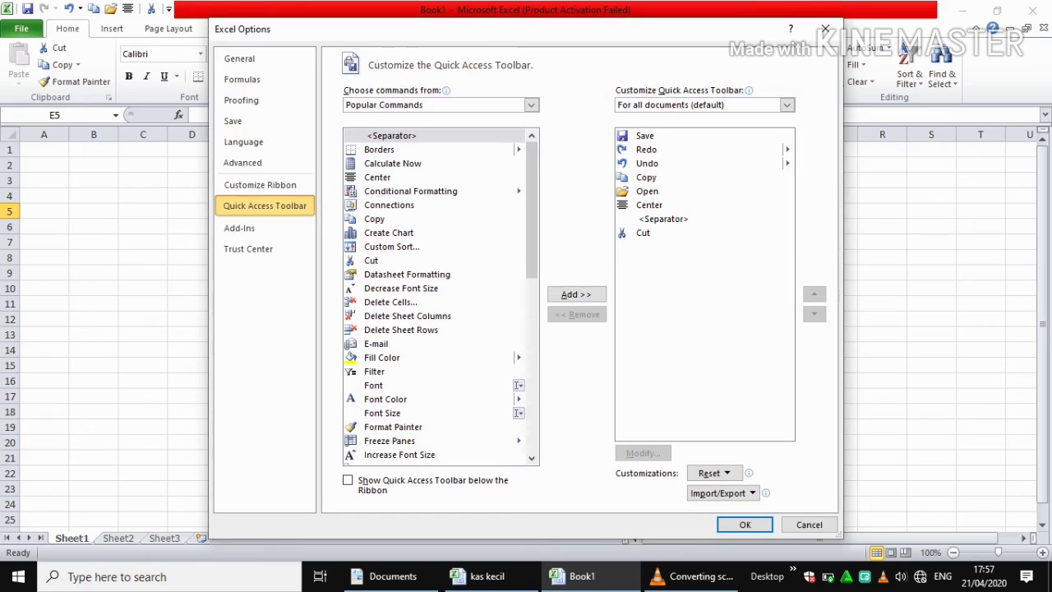
{"action": "left_click", "coordinate": [648, 206]}
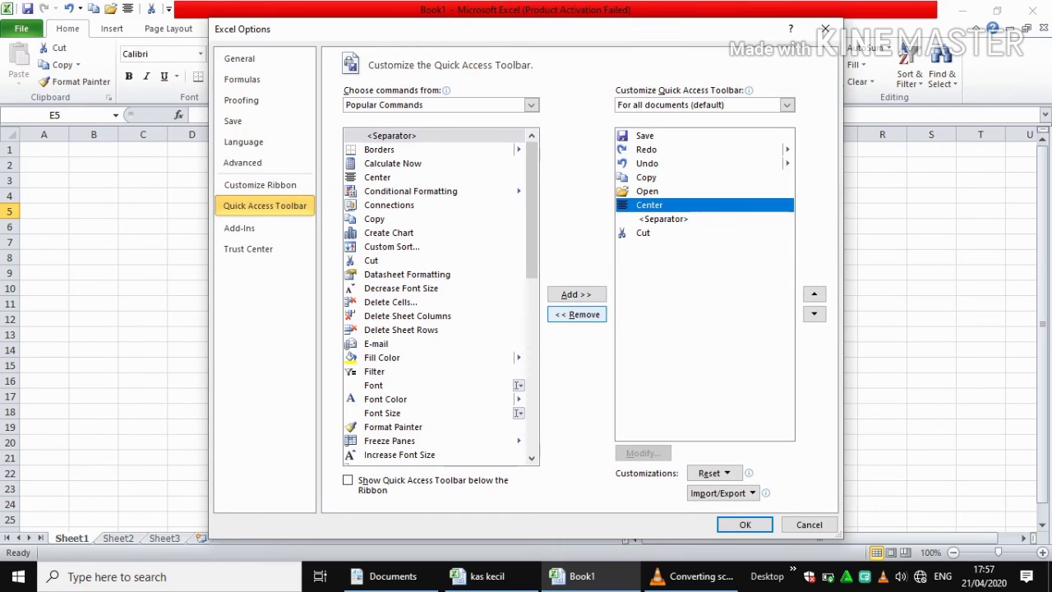
{"action": "left_click", "coordinate": [577, 314]}
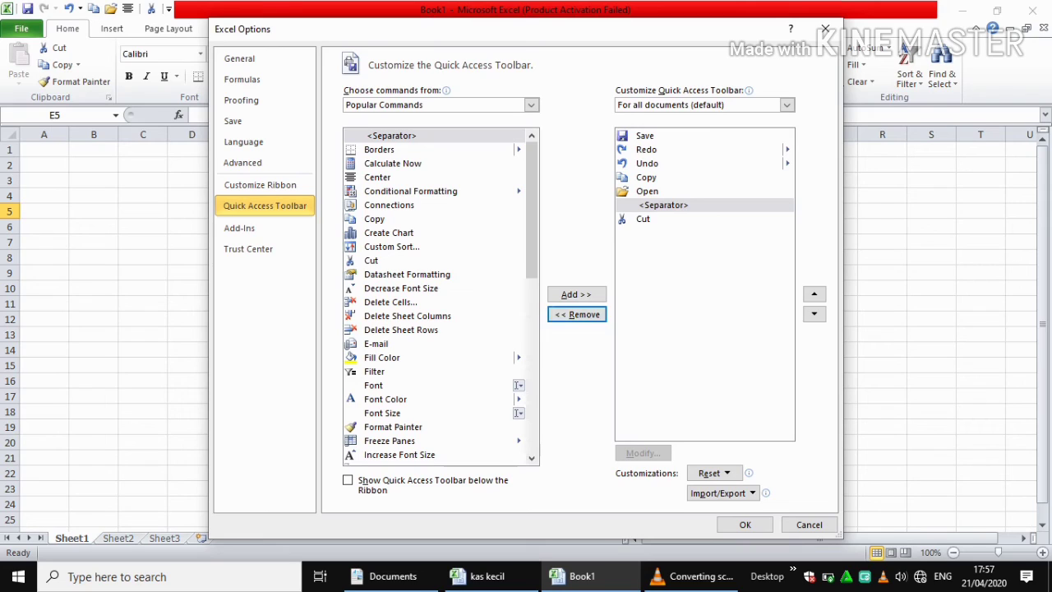
{"action": "left_click", "coordinate": [664, 205]}
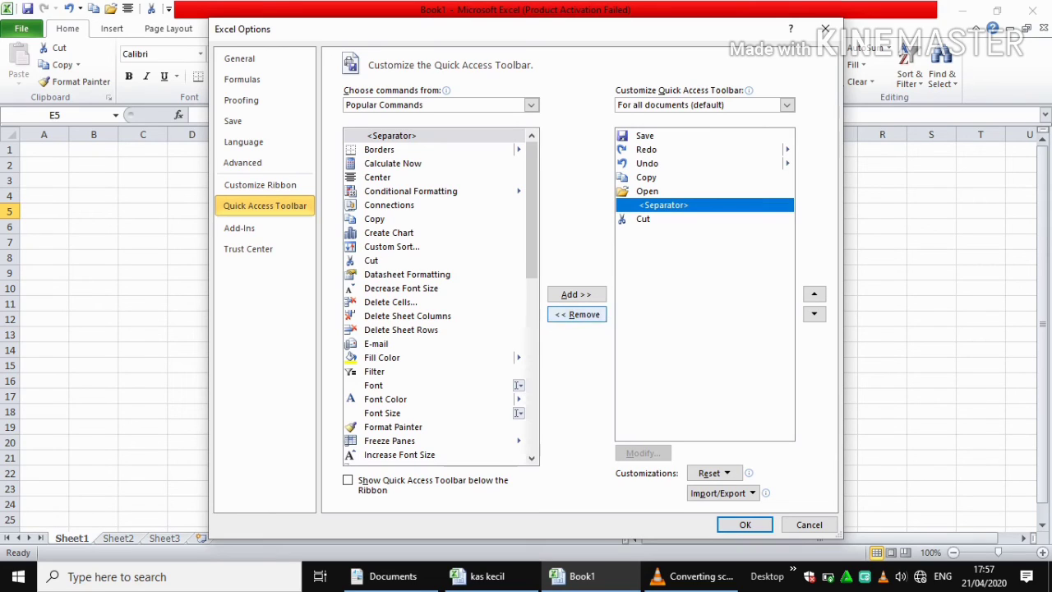
{"action": "left_click", "coordinate": [577, 314]}
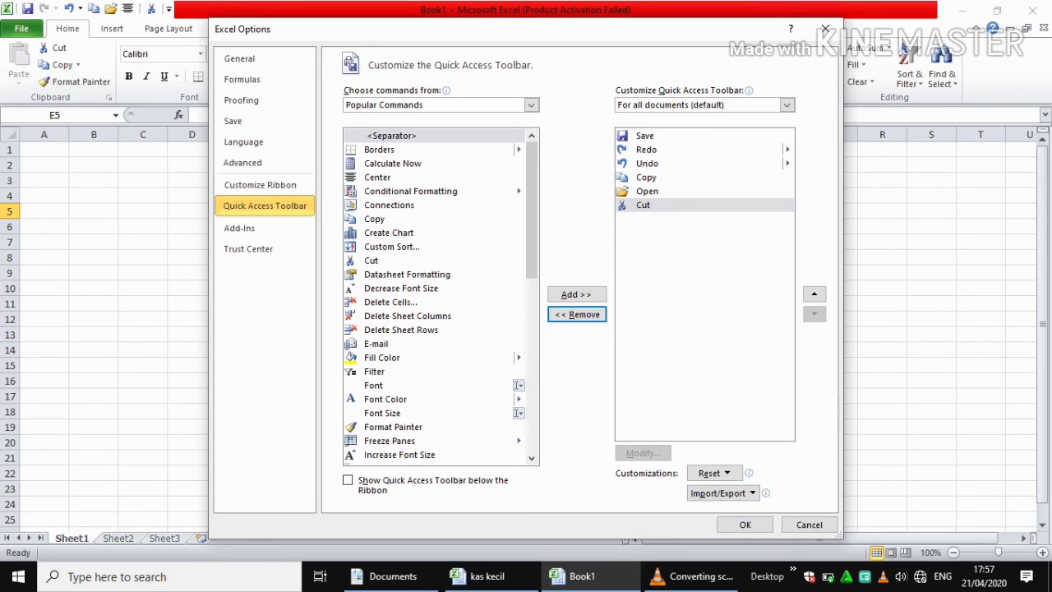
{"action": "left_click", "coordinate": [658, 205]}
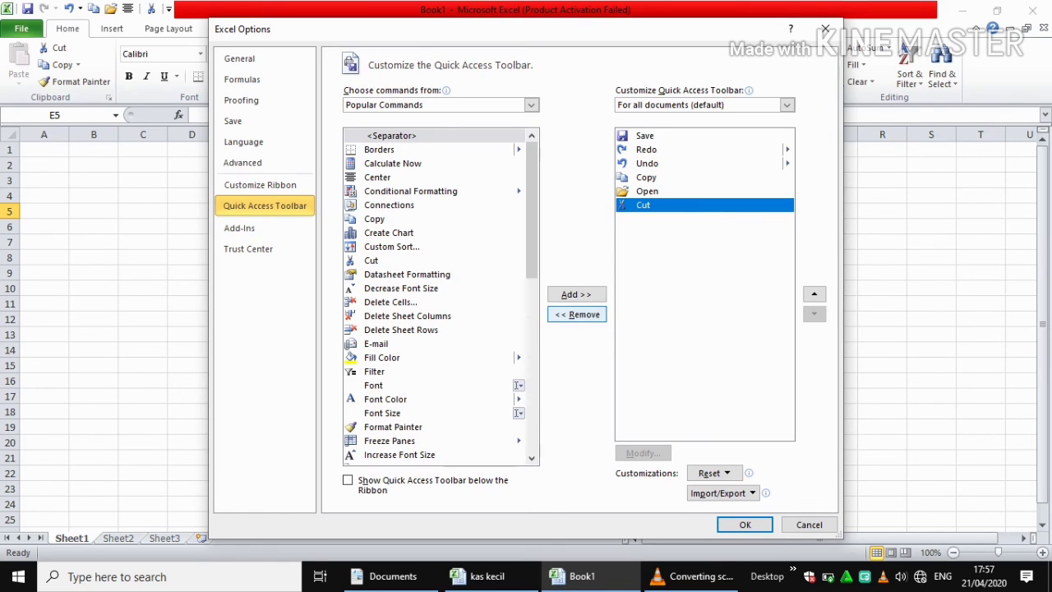
{"action": "left_click", "coordinate": [577, 314]}
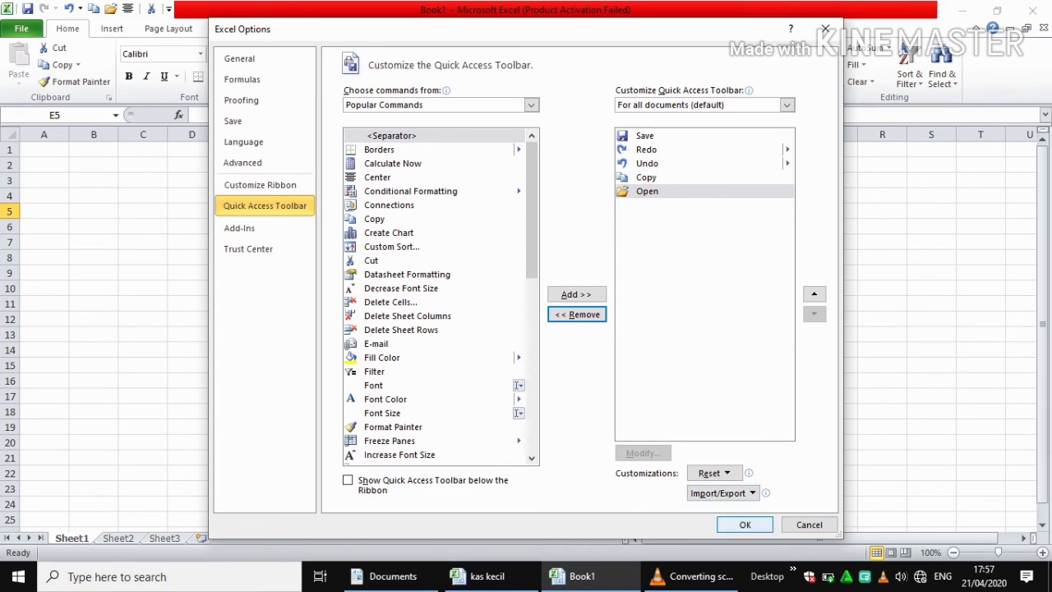
{"action": "left_click", "coordinate": [745, 525]}
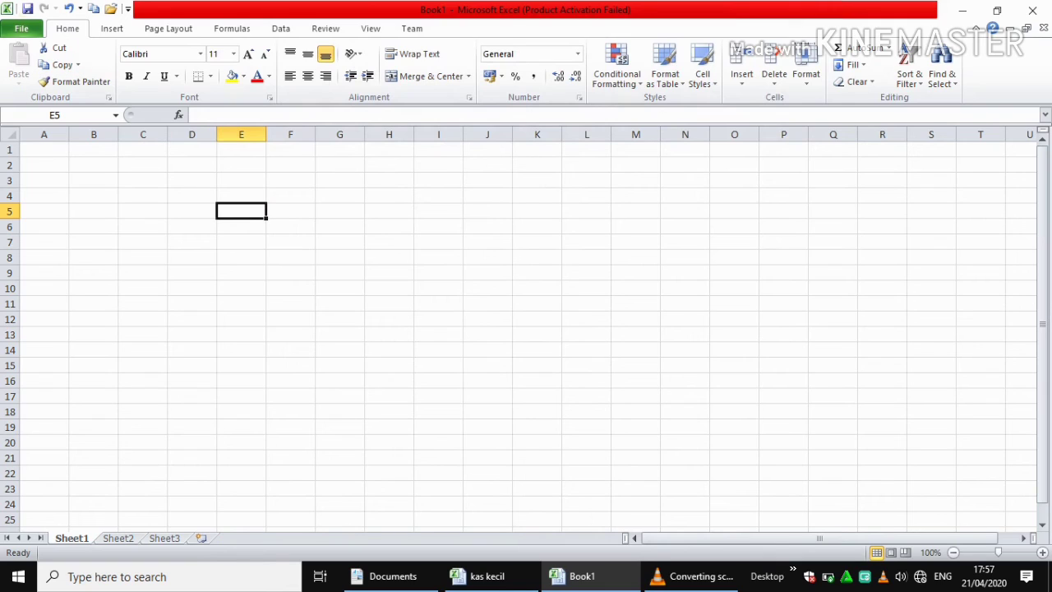
{"action": "left_click", "coordinate": [192, 304]}
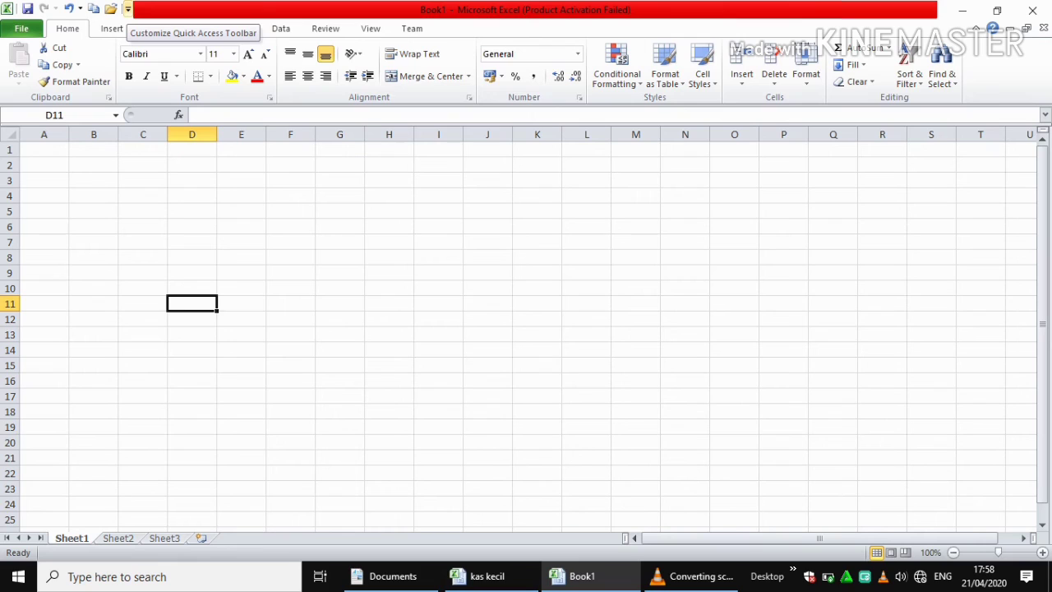
Step: Reset only the Quick Access Toolbar to its default contents, confirm the reset and apply it
{"action": "left_click", "coordinate": [127, 9]}
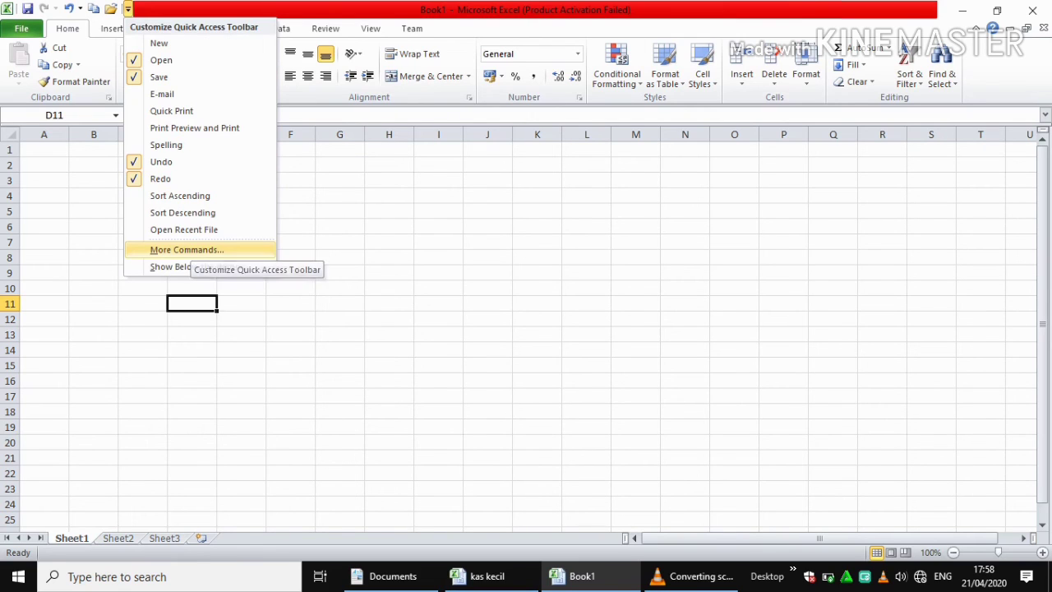
{"action": "left_click", "coordinate": [186, 249]}
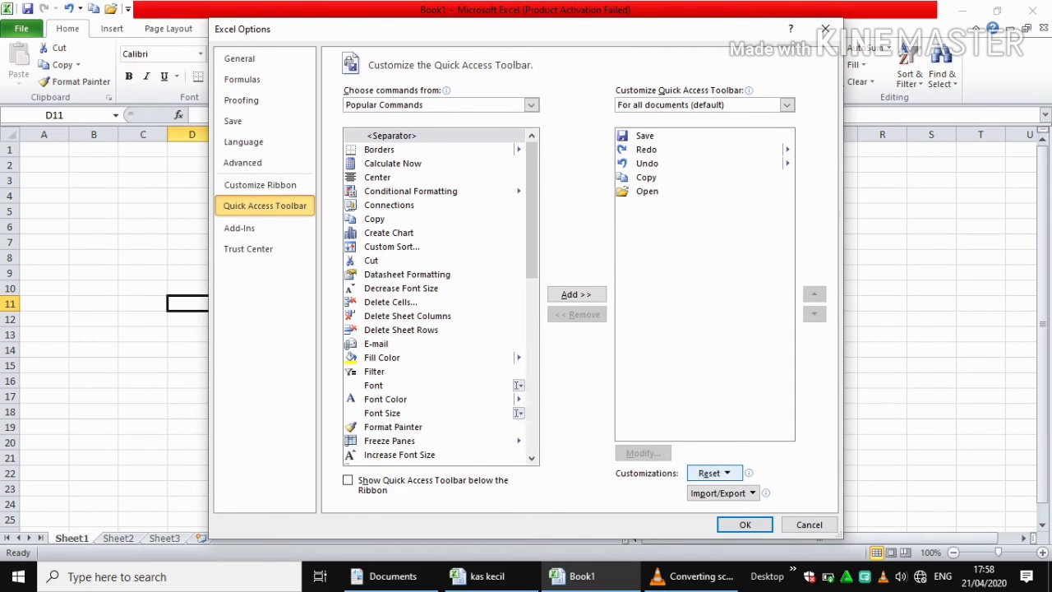
{"action": "left_click", "coordinate": [713, 473]}
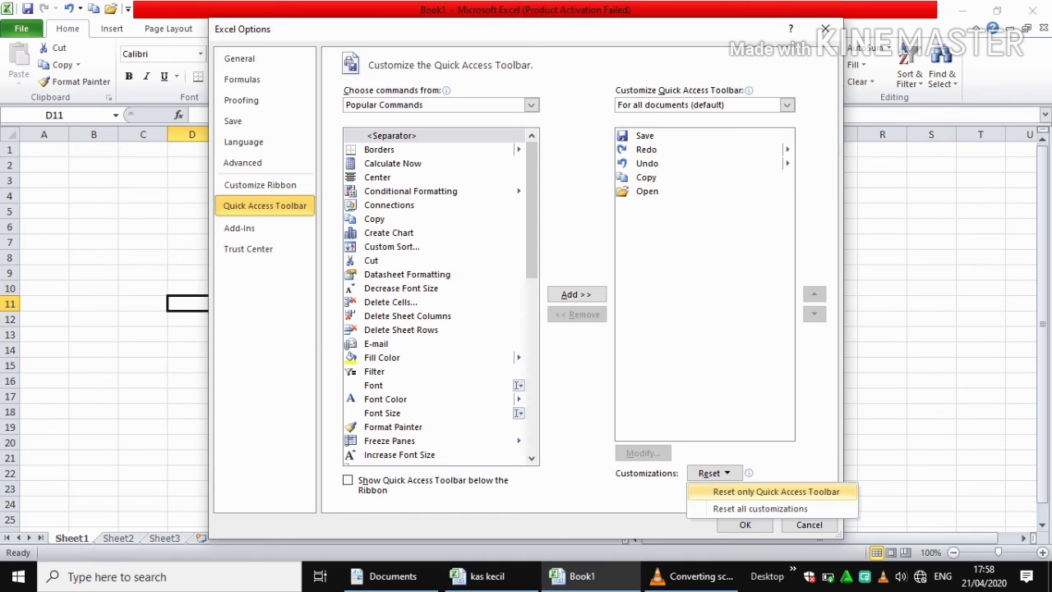
{"action": "left_click", "coordinate": [776, 491]}
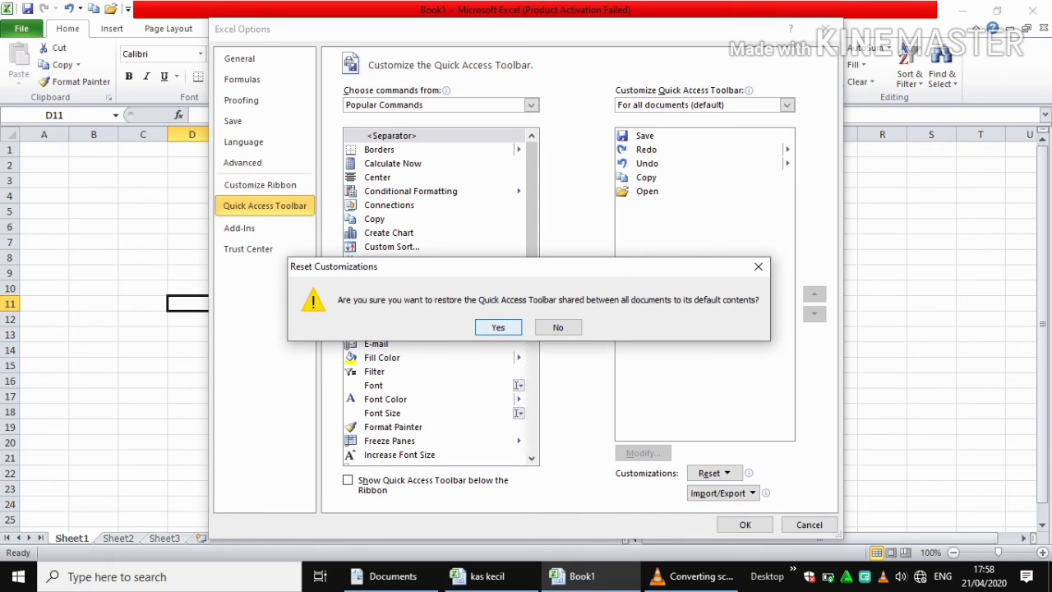
{"action": "left_click", "coordinate": [498, 328]}
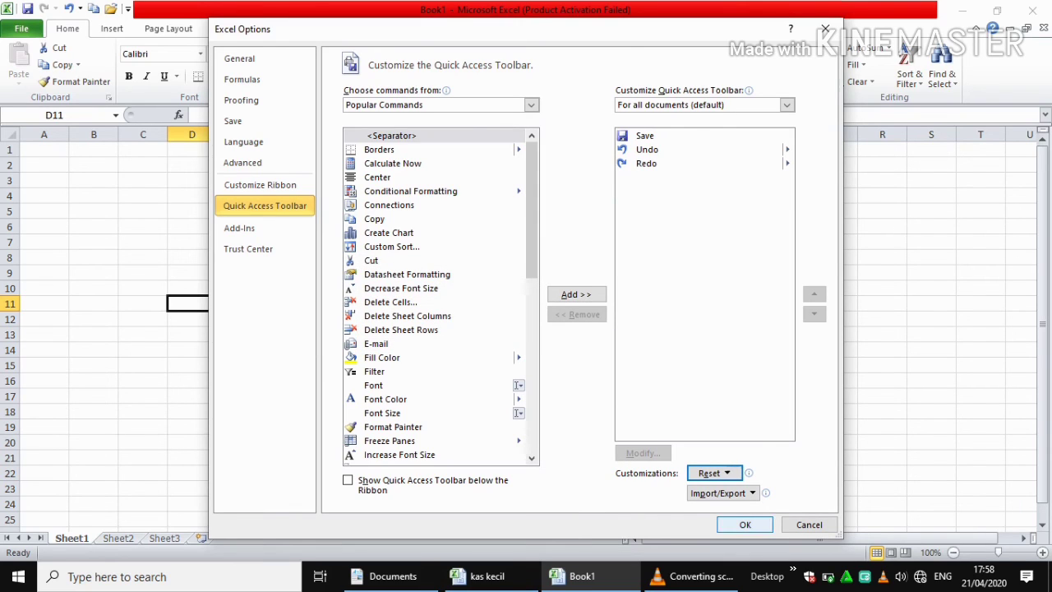
{"action": "left_click", "coordinate": [745, 524]}
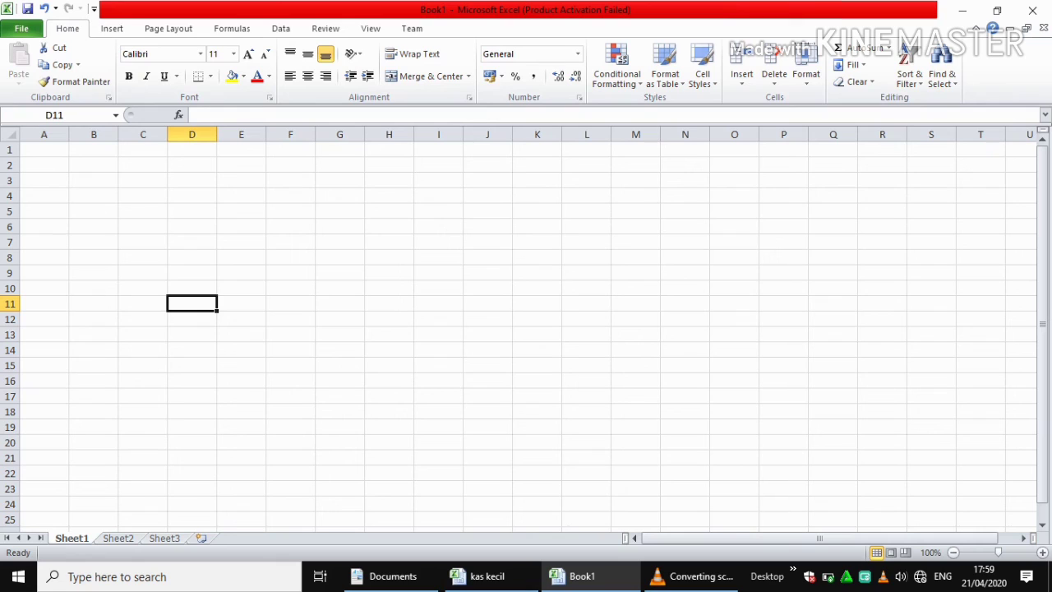
Step: Show the Quick Access Toolbar below the ribbon and move it back above the ribbon
{"action": "left_click", "coordinate": [94, 8]}
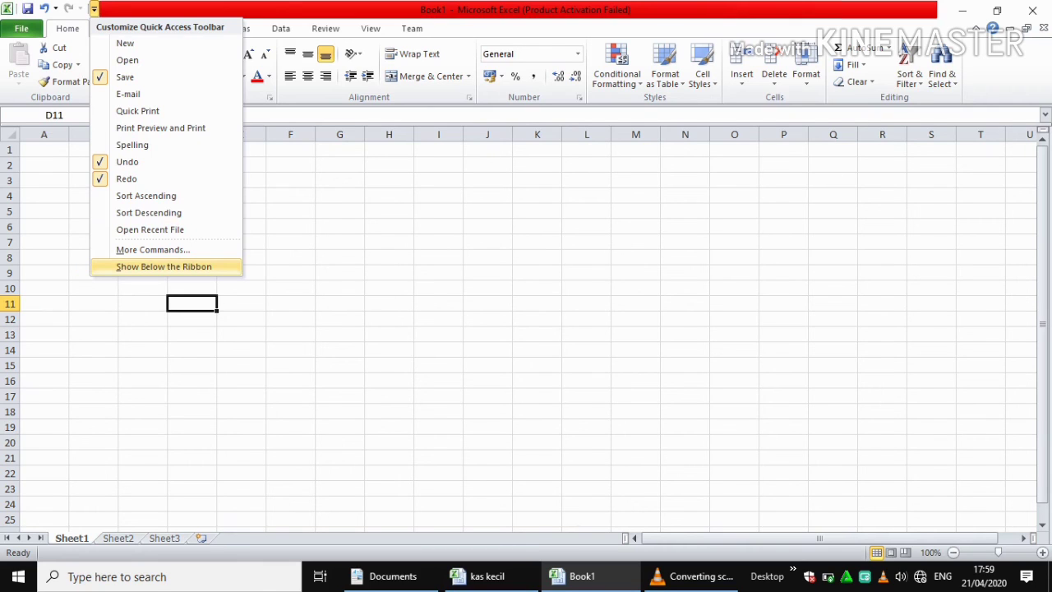
{"action": "left_click", "coordinate": [164, 266]}
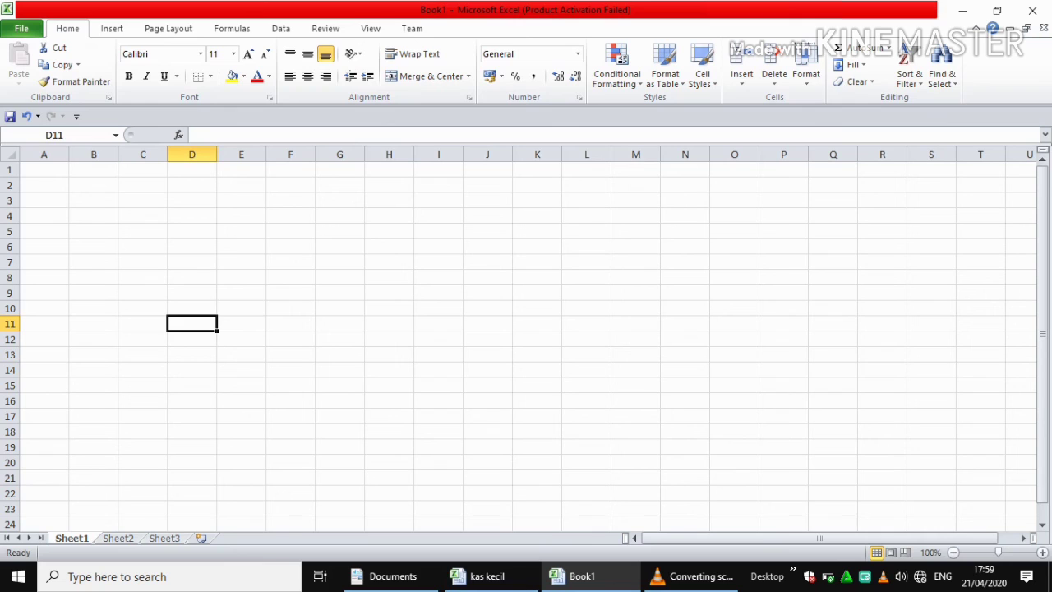
{"action": "left_click", "coordinate": [76, 116]}
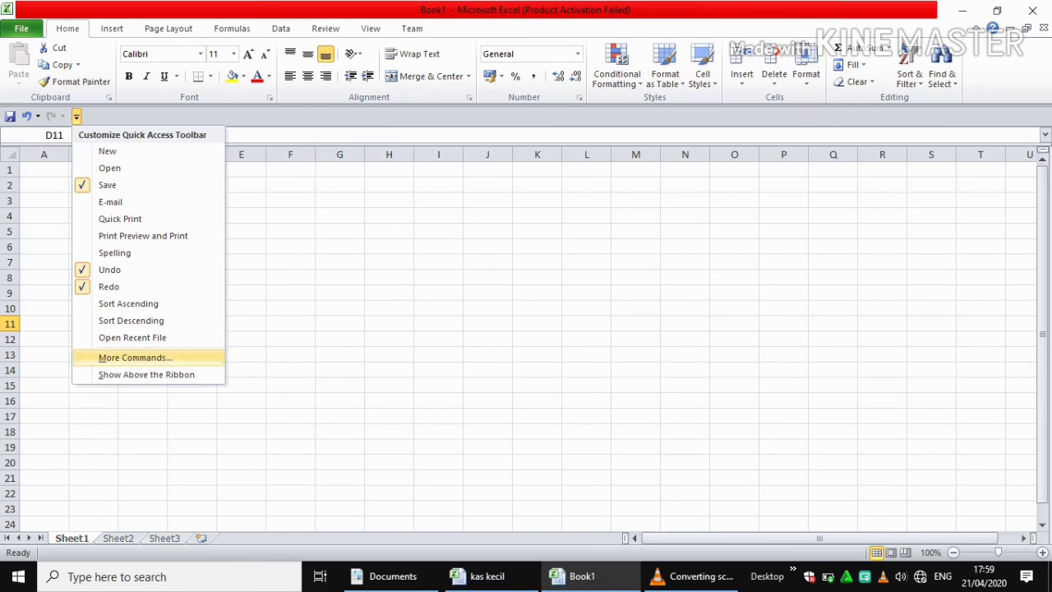
{"action": "left_click", "coordinate": [147, 374]}
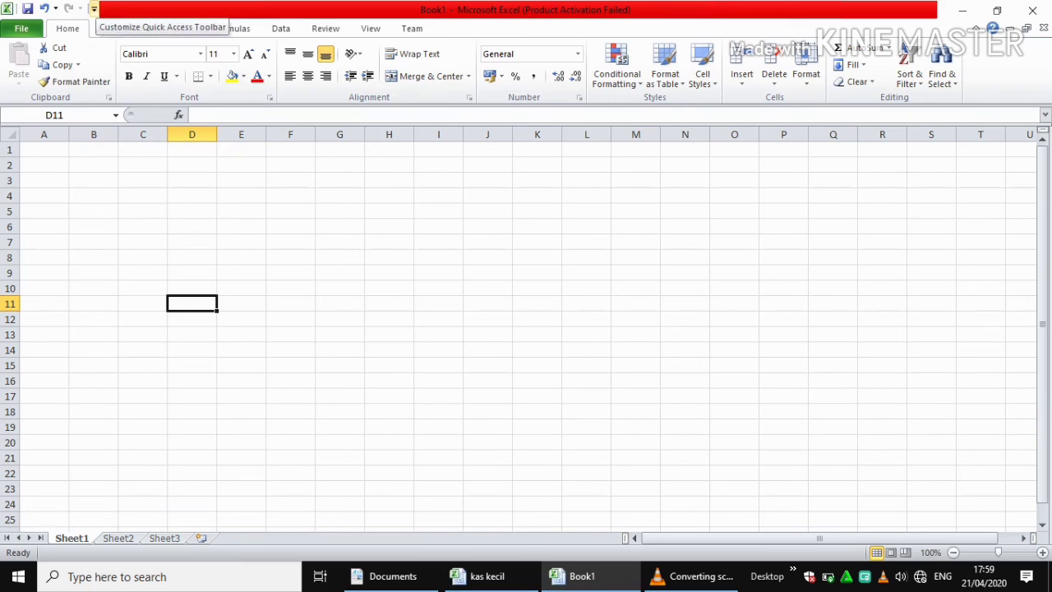
Step: Enable showing the Quick Access Toolbar below the ribbon in the Excel options and apply the change
{"action": "left_click", "coordinate": [94, 9]}
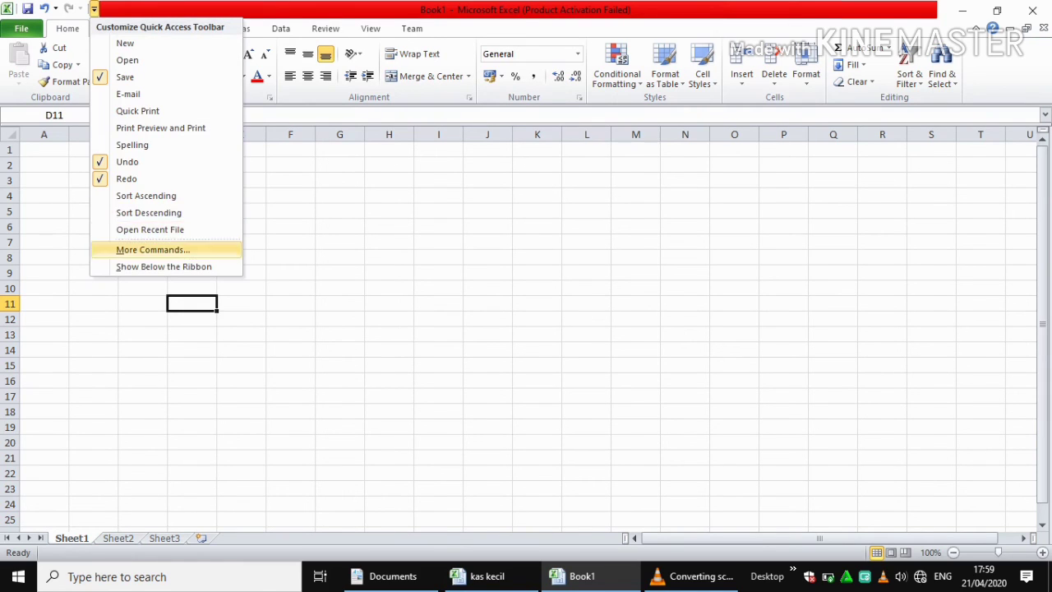
{"action": "left_click", "coordinate": [152, 249]}
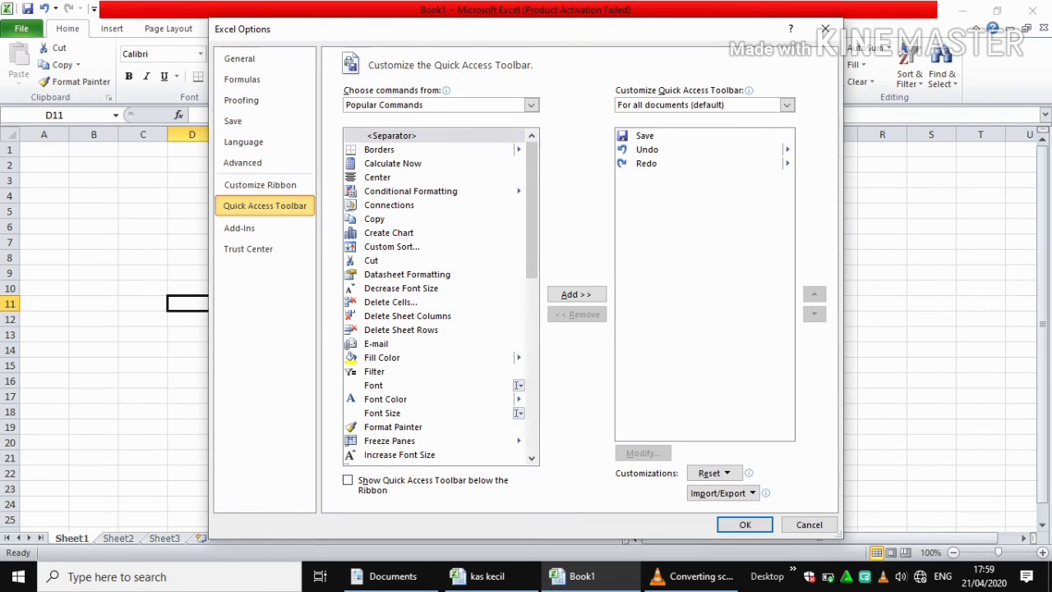
{"action": "left_click", "coordinate": [348, 480]}
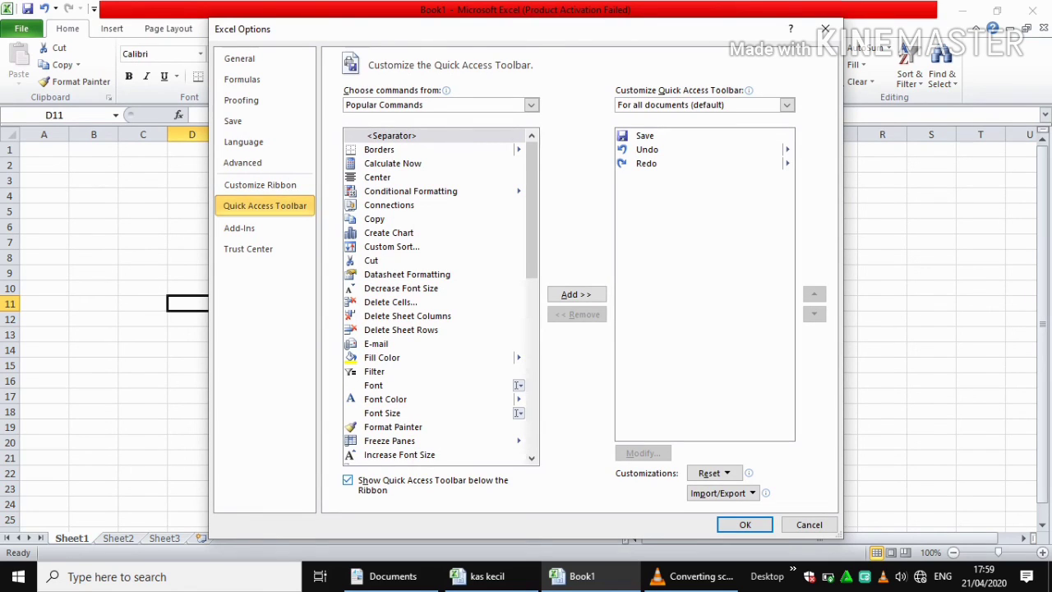
{"action": "left_click", "coordinate": [745, 524]}
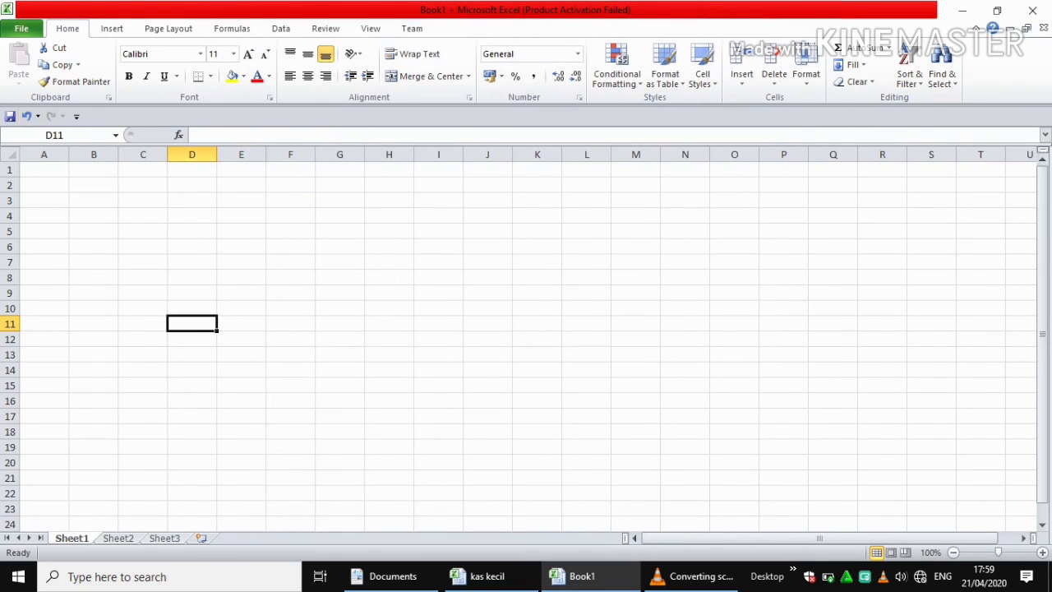
{"action": "left_click", "coordinate": [94, 217]}
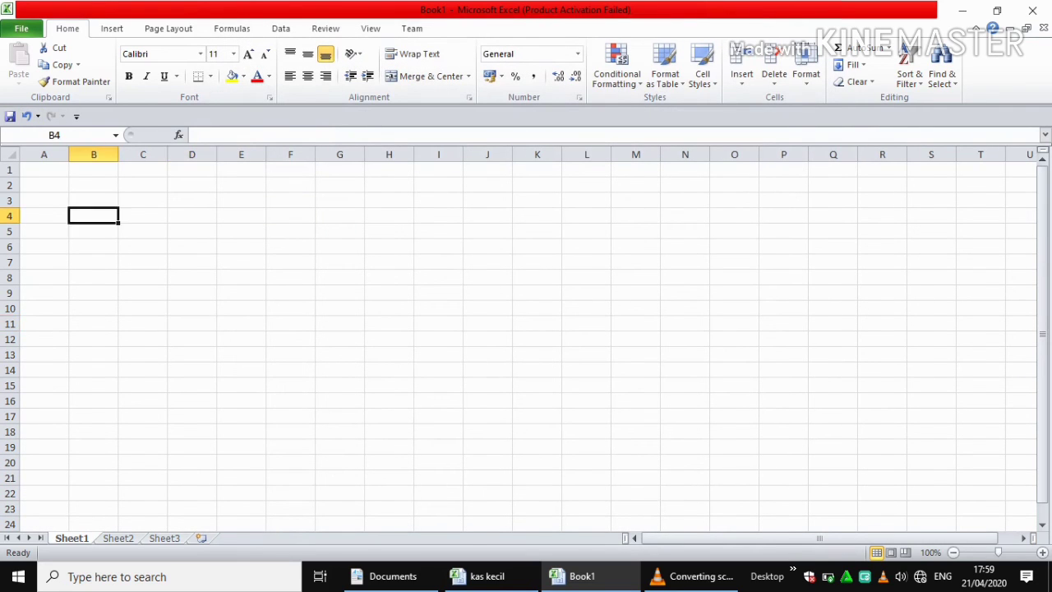
{"action": "left_click", "coordinate": [192, 216]}
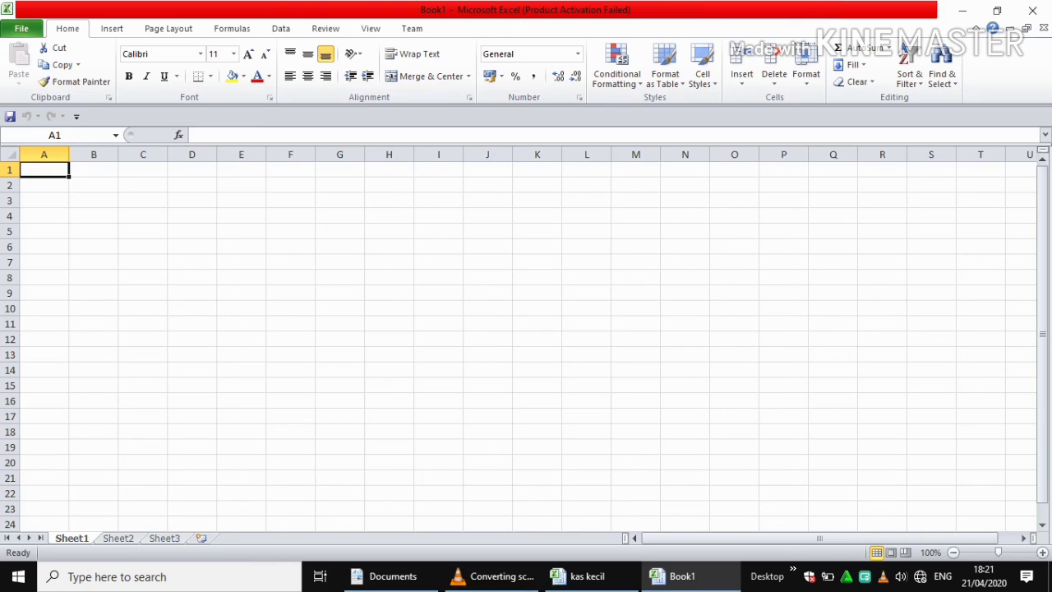
Step: Select cell G6 and show the Document Panel with the workbook's properties above the sheet
{"action": "left_click", "coordinate": [339, 308]}
{"action": "left_click", "coordinate": [339, 247]}
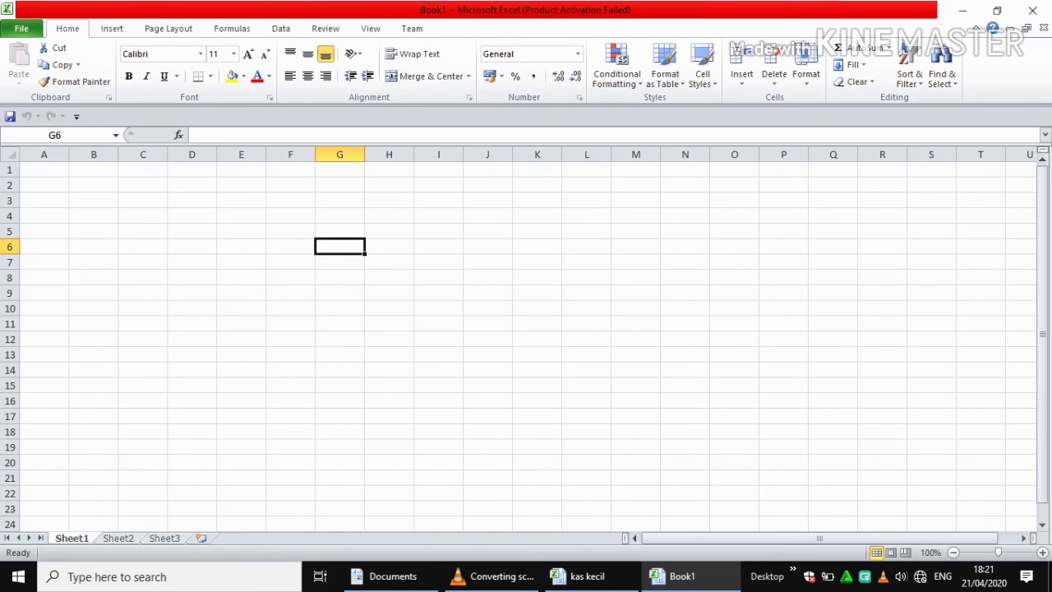
{"action": "left_click", "coordinate": [22, 29]}
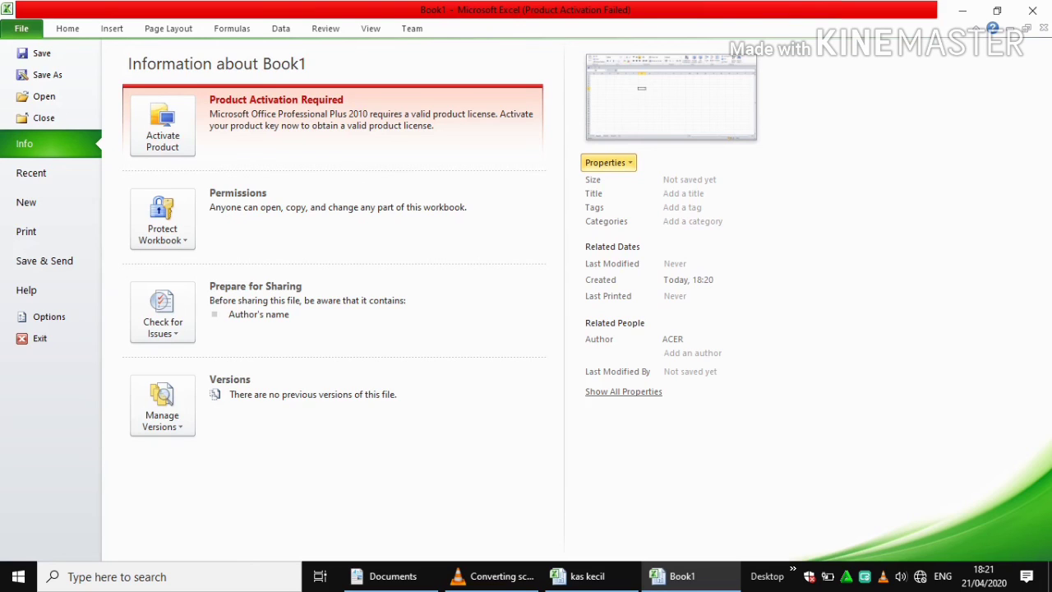
{"action": "left_click", "coordinate": [608, 161]}
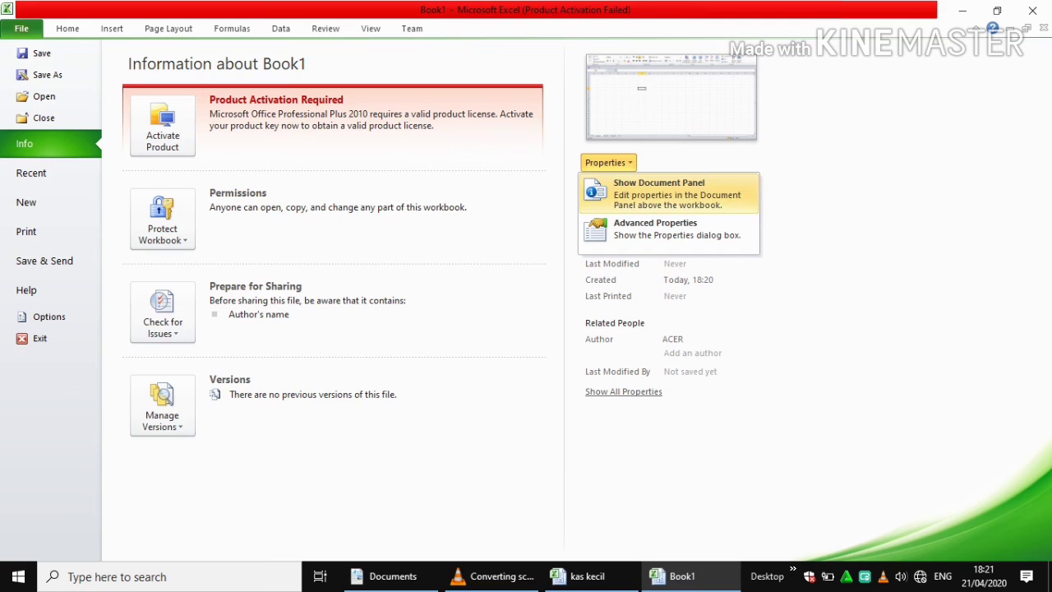
{"action": "left_click", "coordinate": [658, 189]}
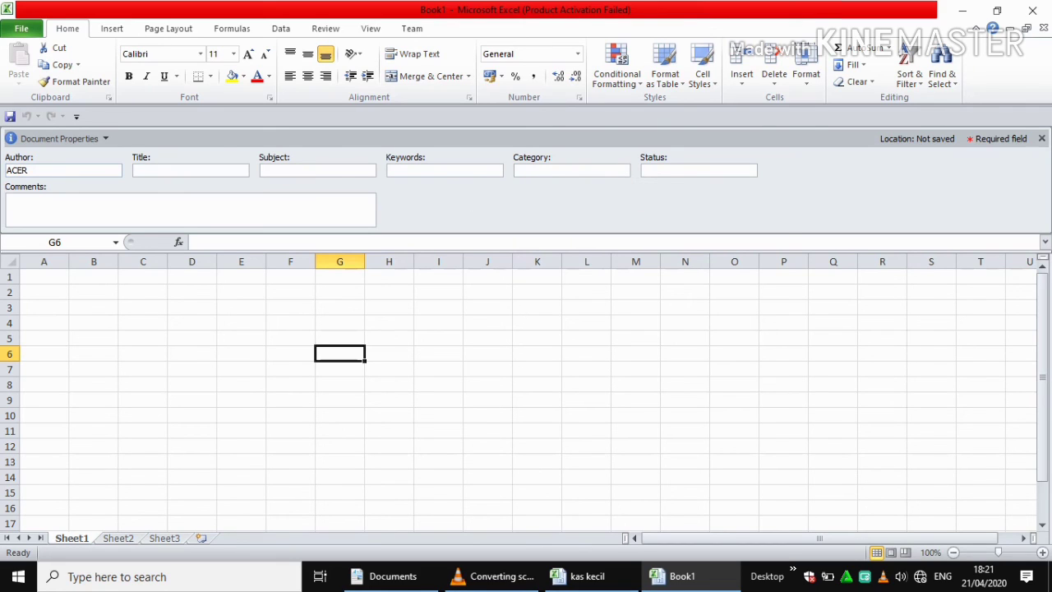
Step: Examine the workbook's advanced properties across the General, Summary, Statistics, Contents and Custom pages, and close the dialog
{"action": "left_click", "coordinate": [59, 138]}
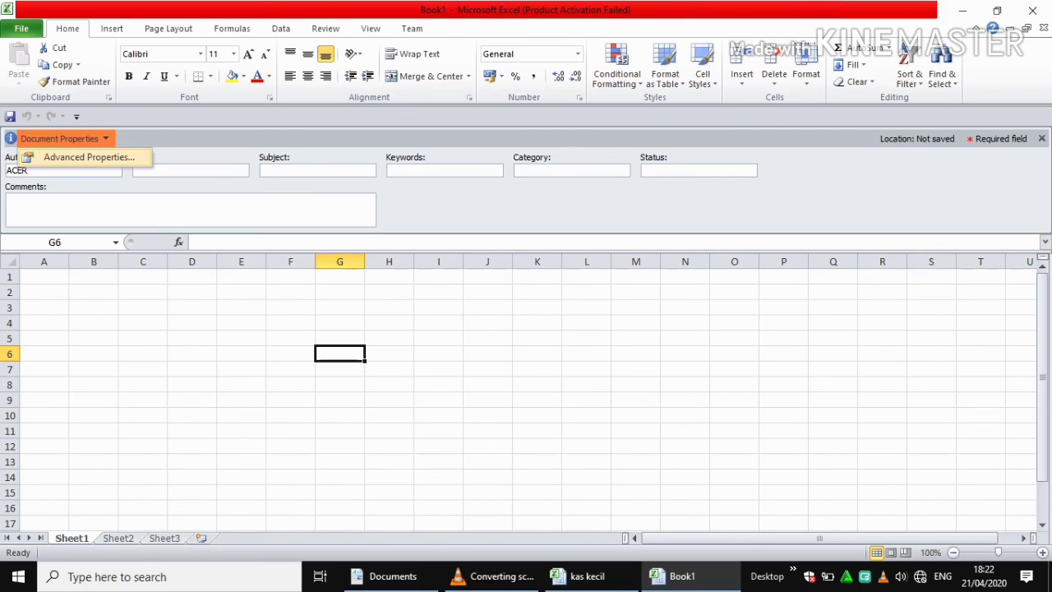
{"action": "left_click", "coordinate": [89, 157]}
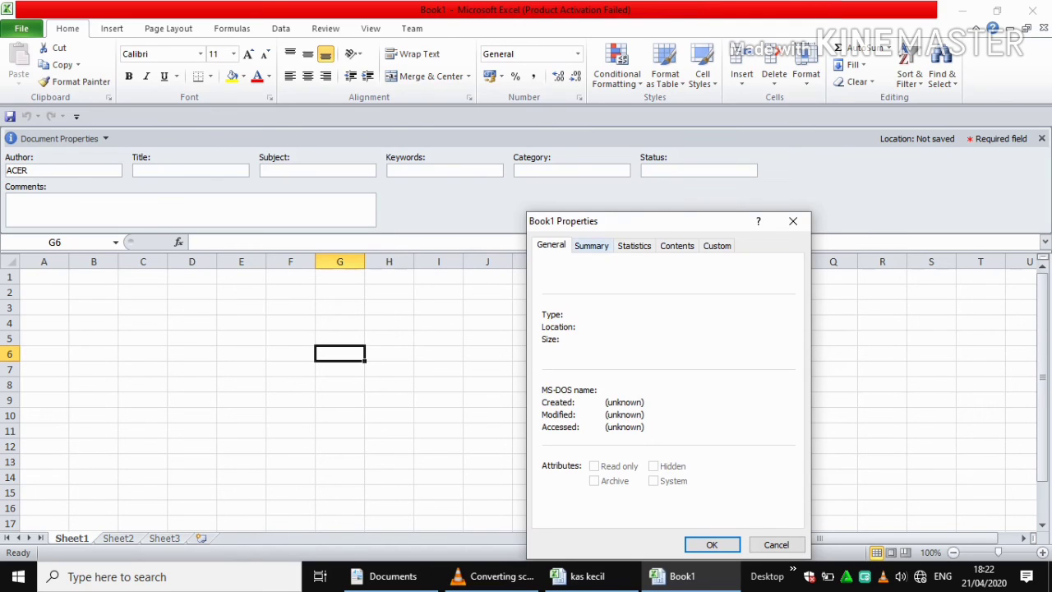
{"action": "left_click", "coordinate": [592, 246]}
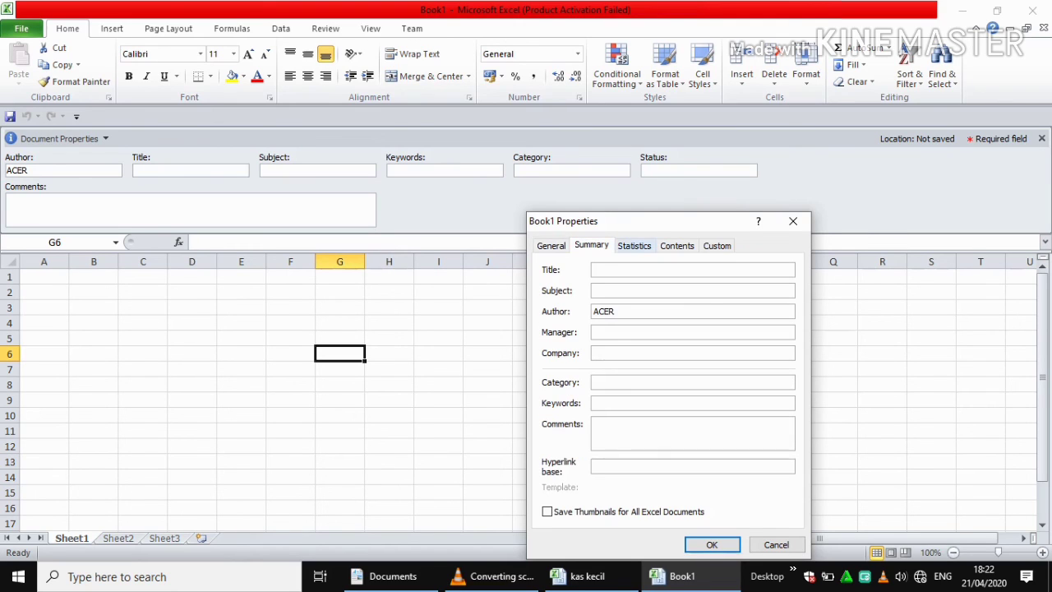
{"action": "left_click", "coordinate": [635, 246]}
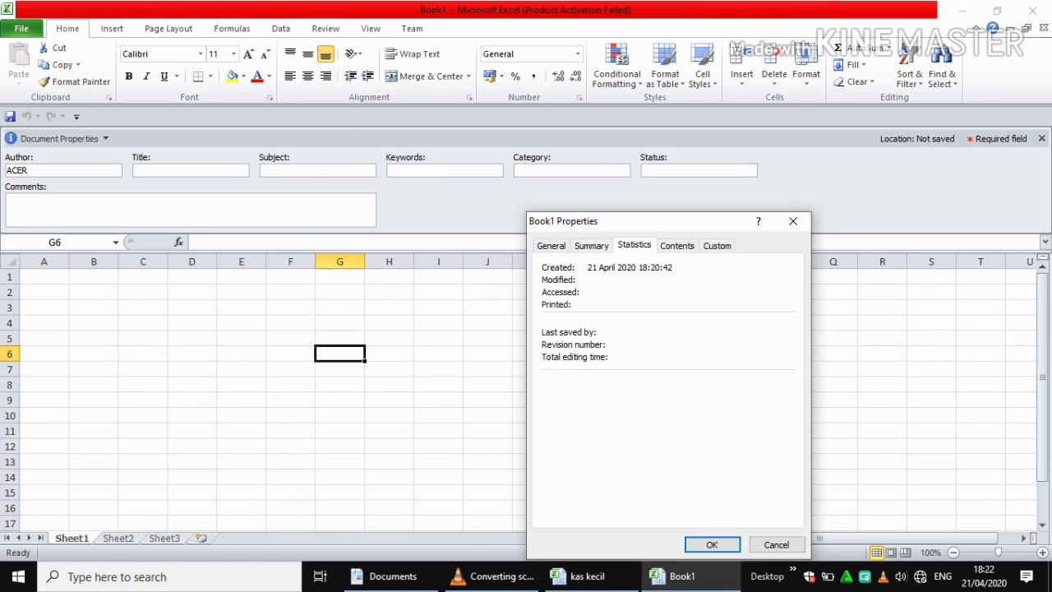
{"action": "left_click", "coordinate": [677, 246]}
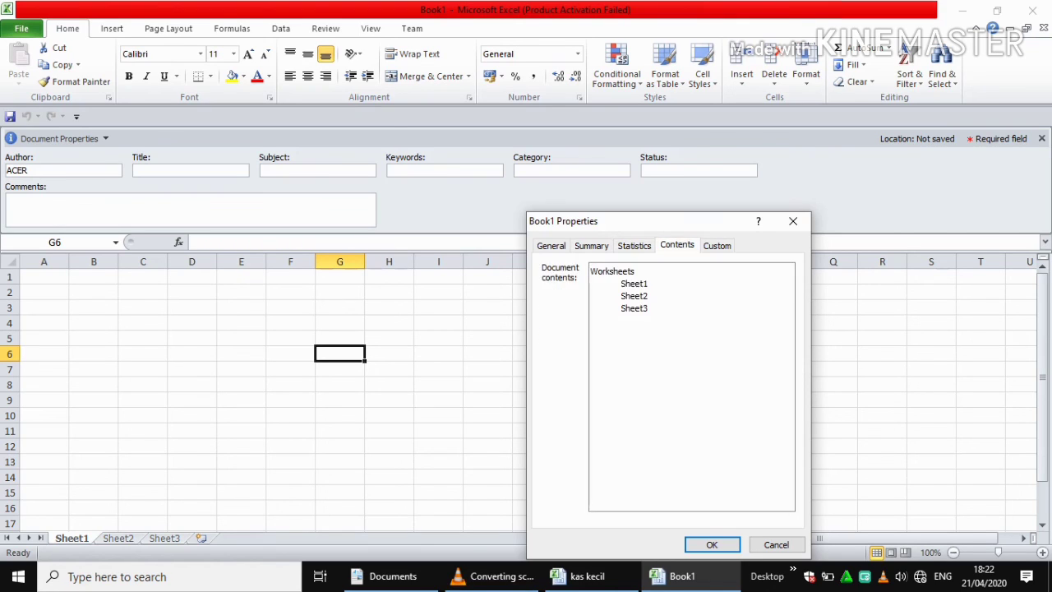
{"action": "left_click", "coordinate": [717, 245]}
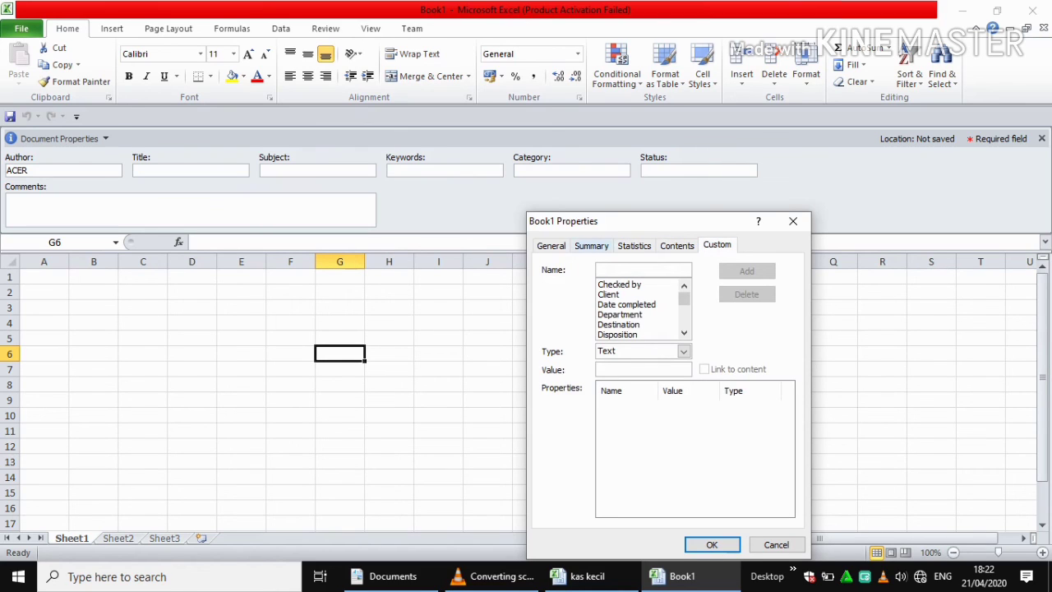
{"action": "left_click", "coordinate": [551, 246]}
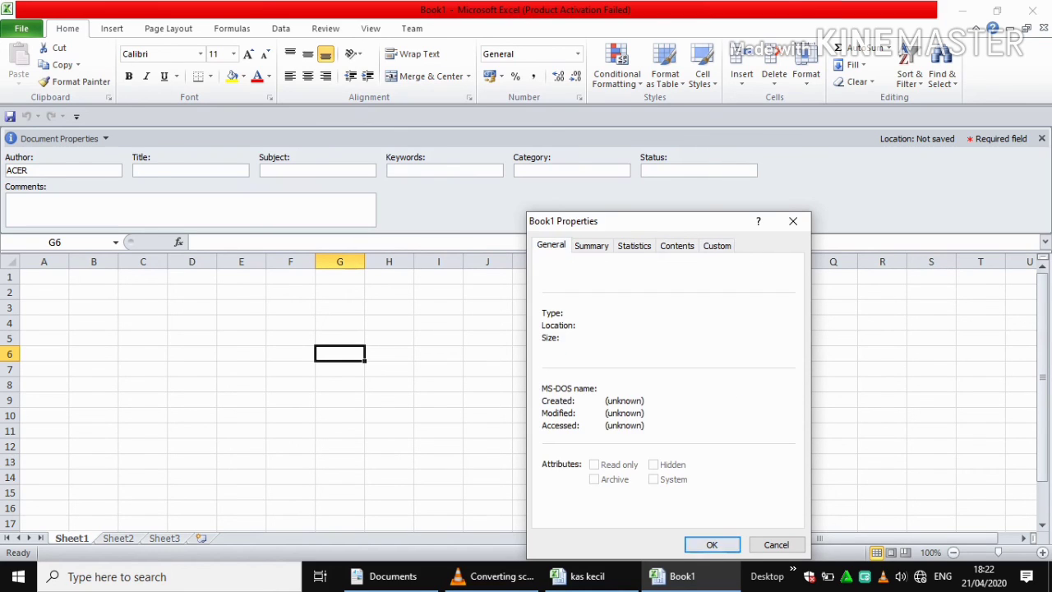
{"action": "left_click", "coordinate": [712, 544]}
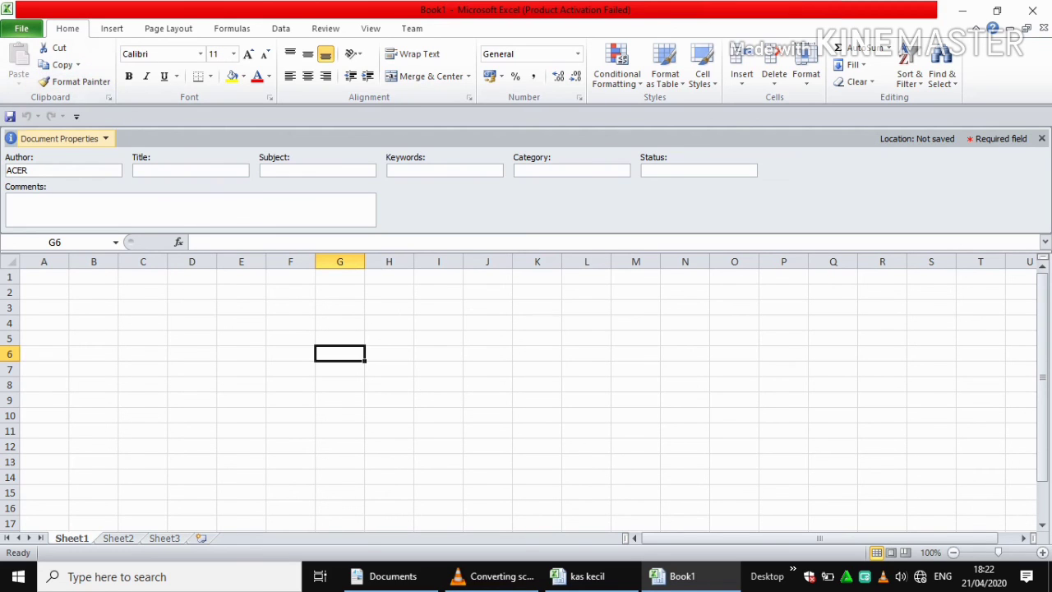
Step: Expand the properties list in Book1's file information to show all properties
{"action": "left_click", "coordinate": [22, 28]}
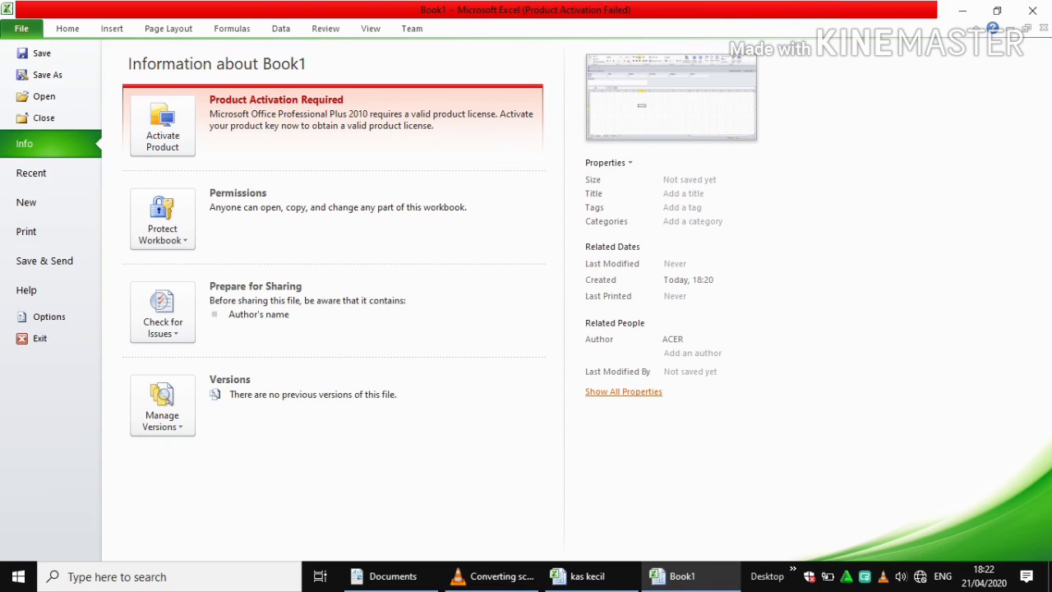
{"action": "left_click", "coordinate": [623, 391]}
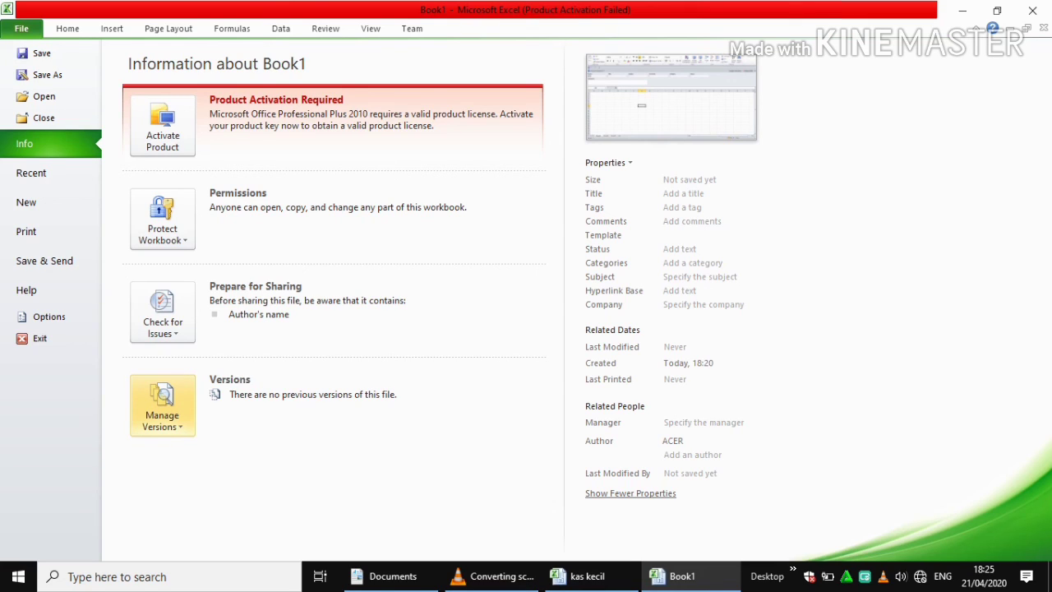
{"action": "left_click", "coordinate": [162, 404]}
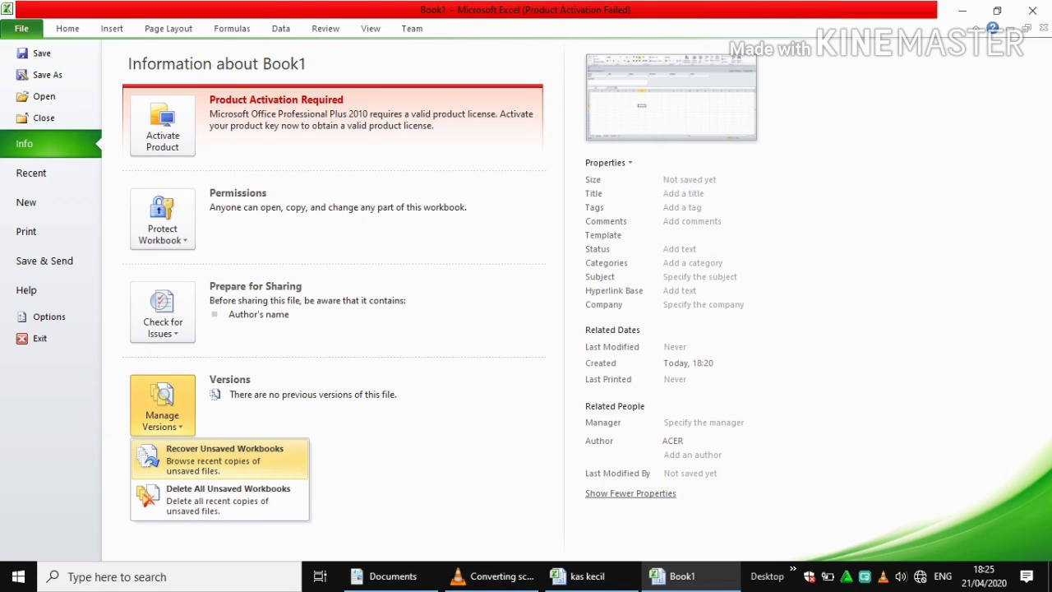
{"action": "left_click", "coordinate": [225, 457]}
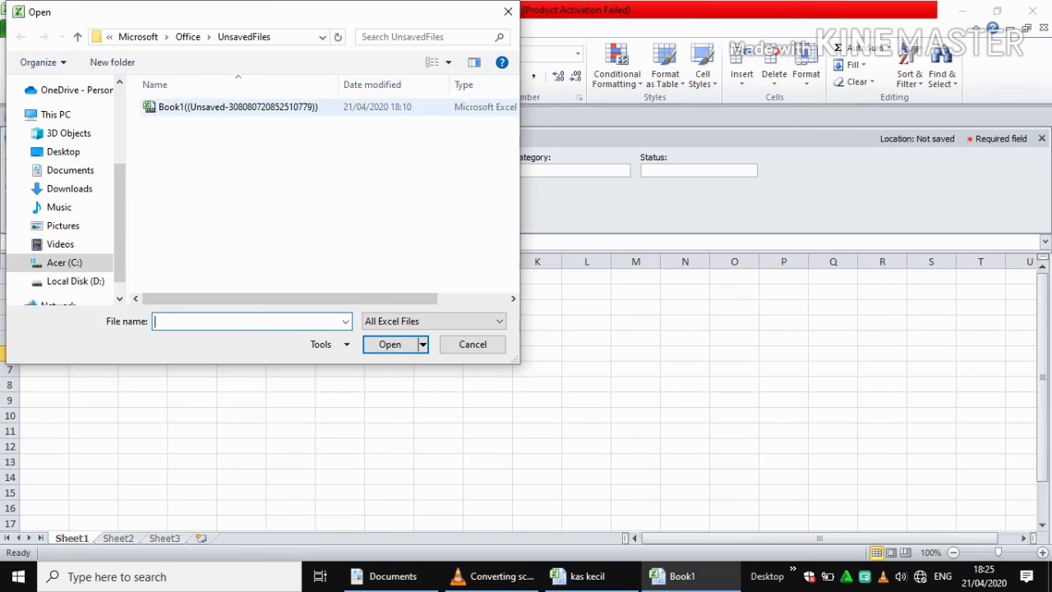
{"action": "left_click", "coordinate": [238, 107]}
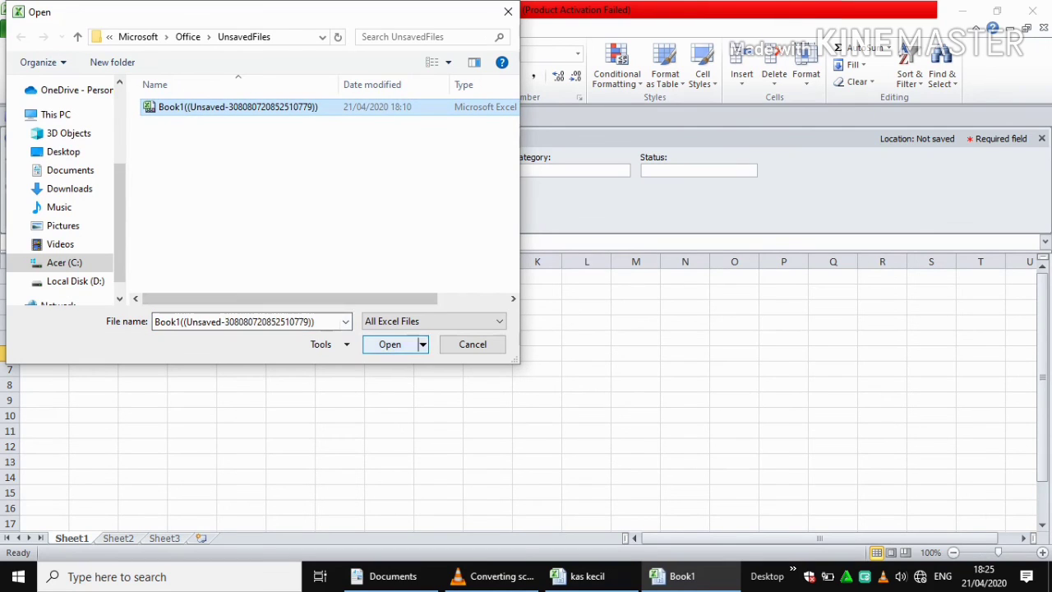
{"action": "left_click", "coordinate": [390, 345]}
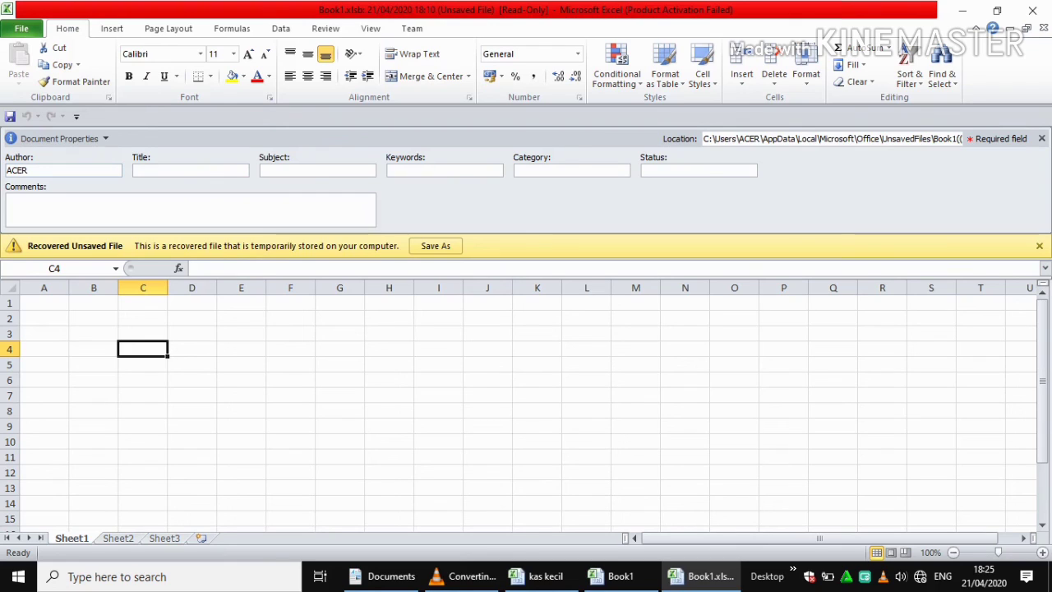
{"action": "left_click", "coordinate": [290, 350]}
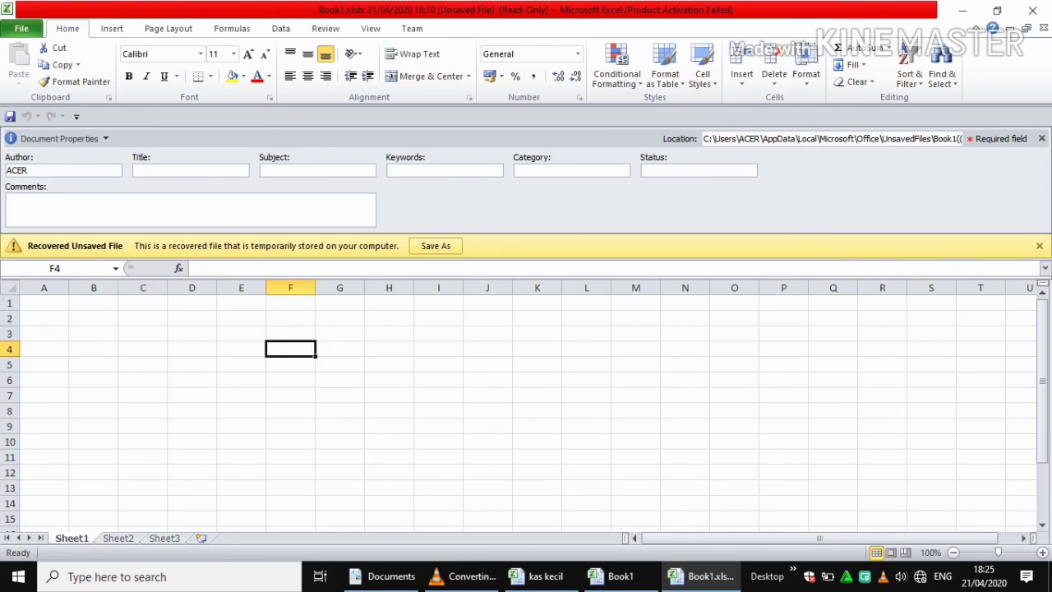